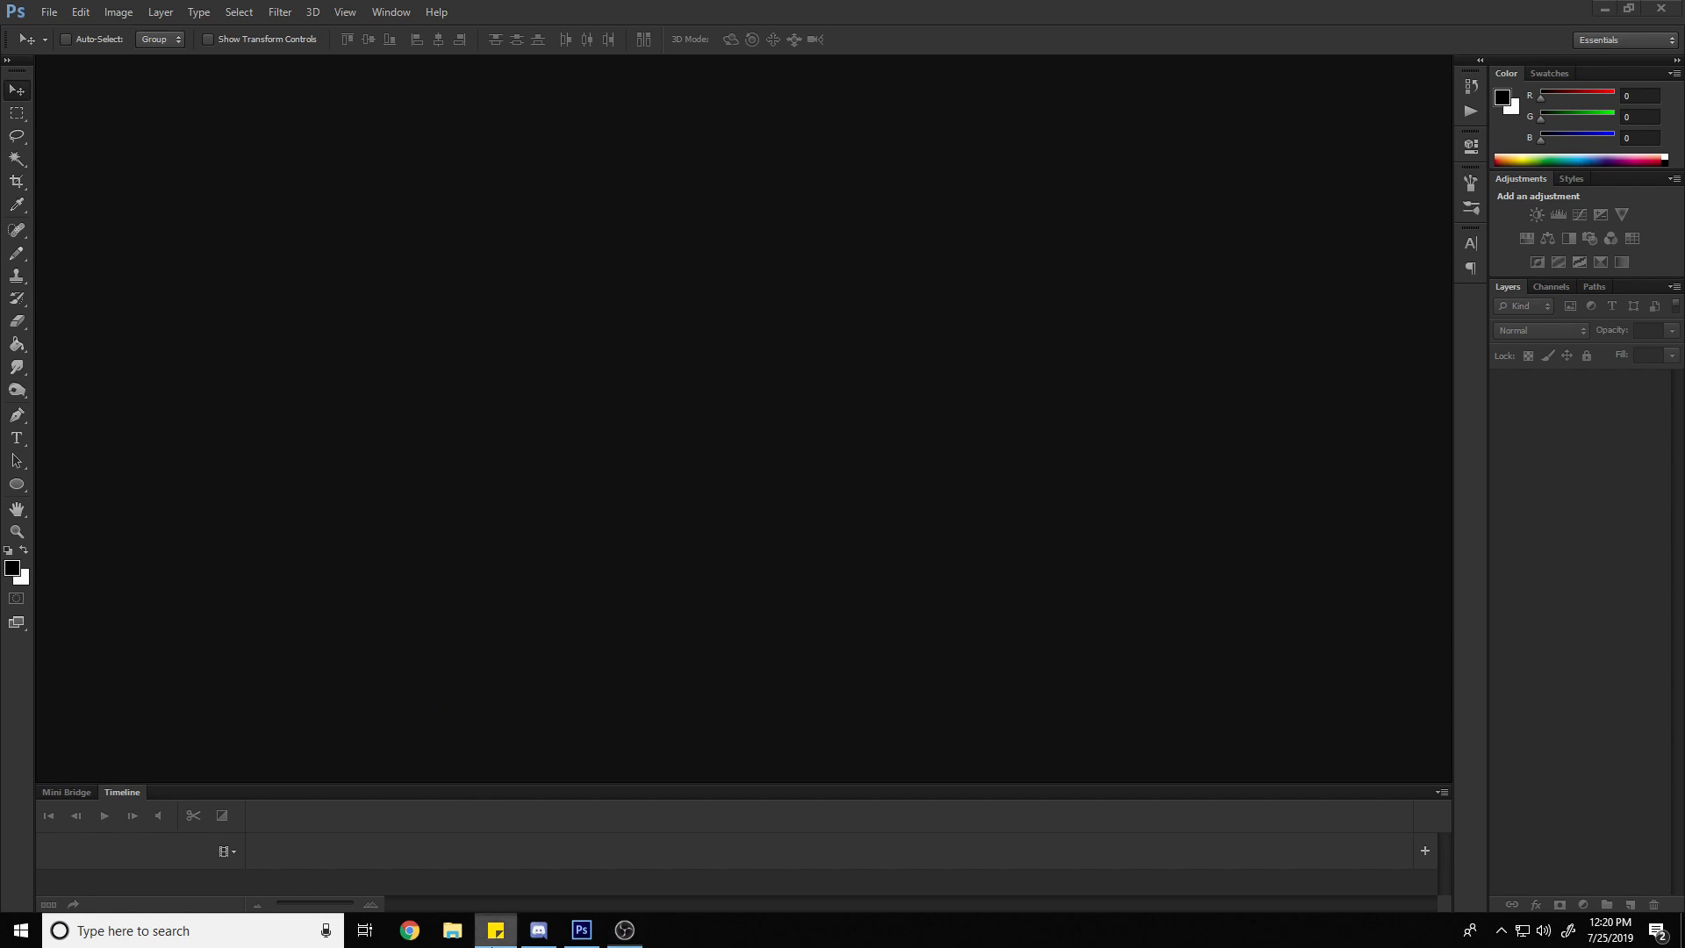
click(39, 12)
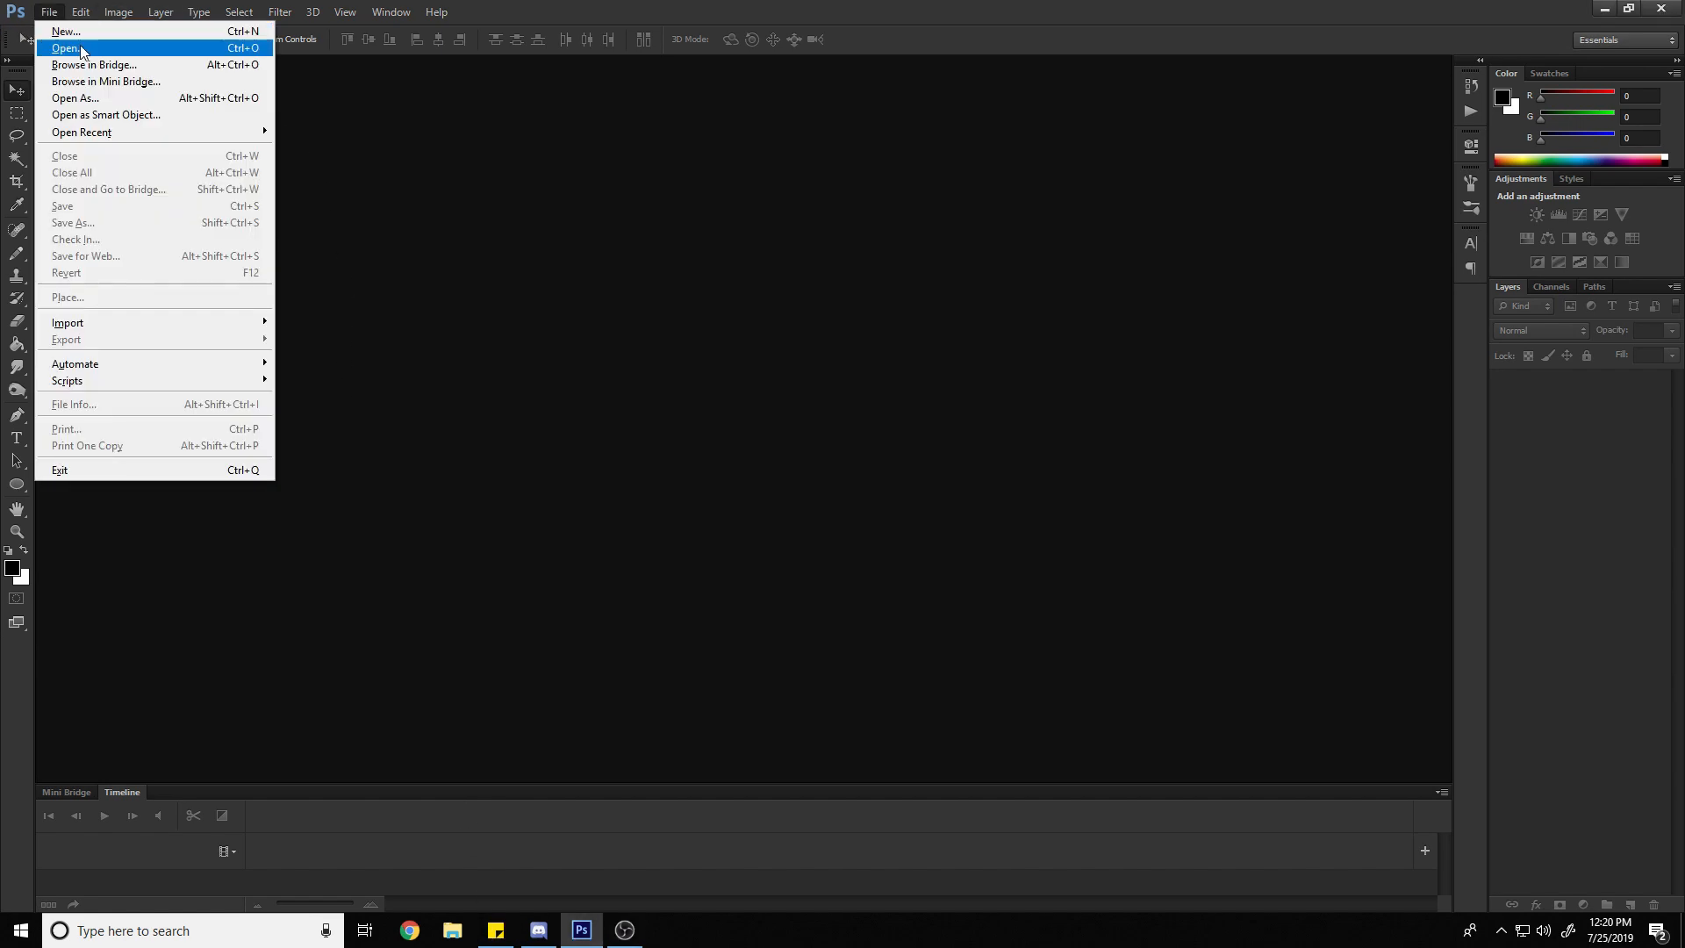
click(531, 191)
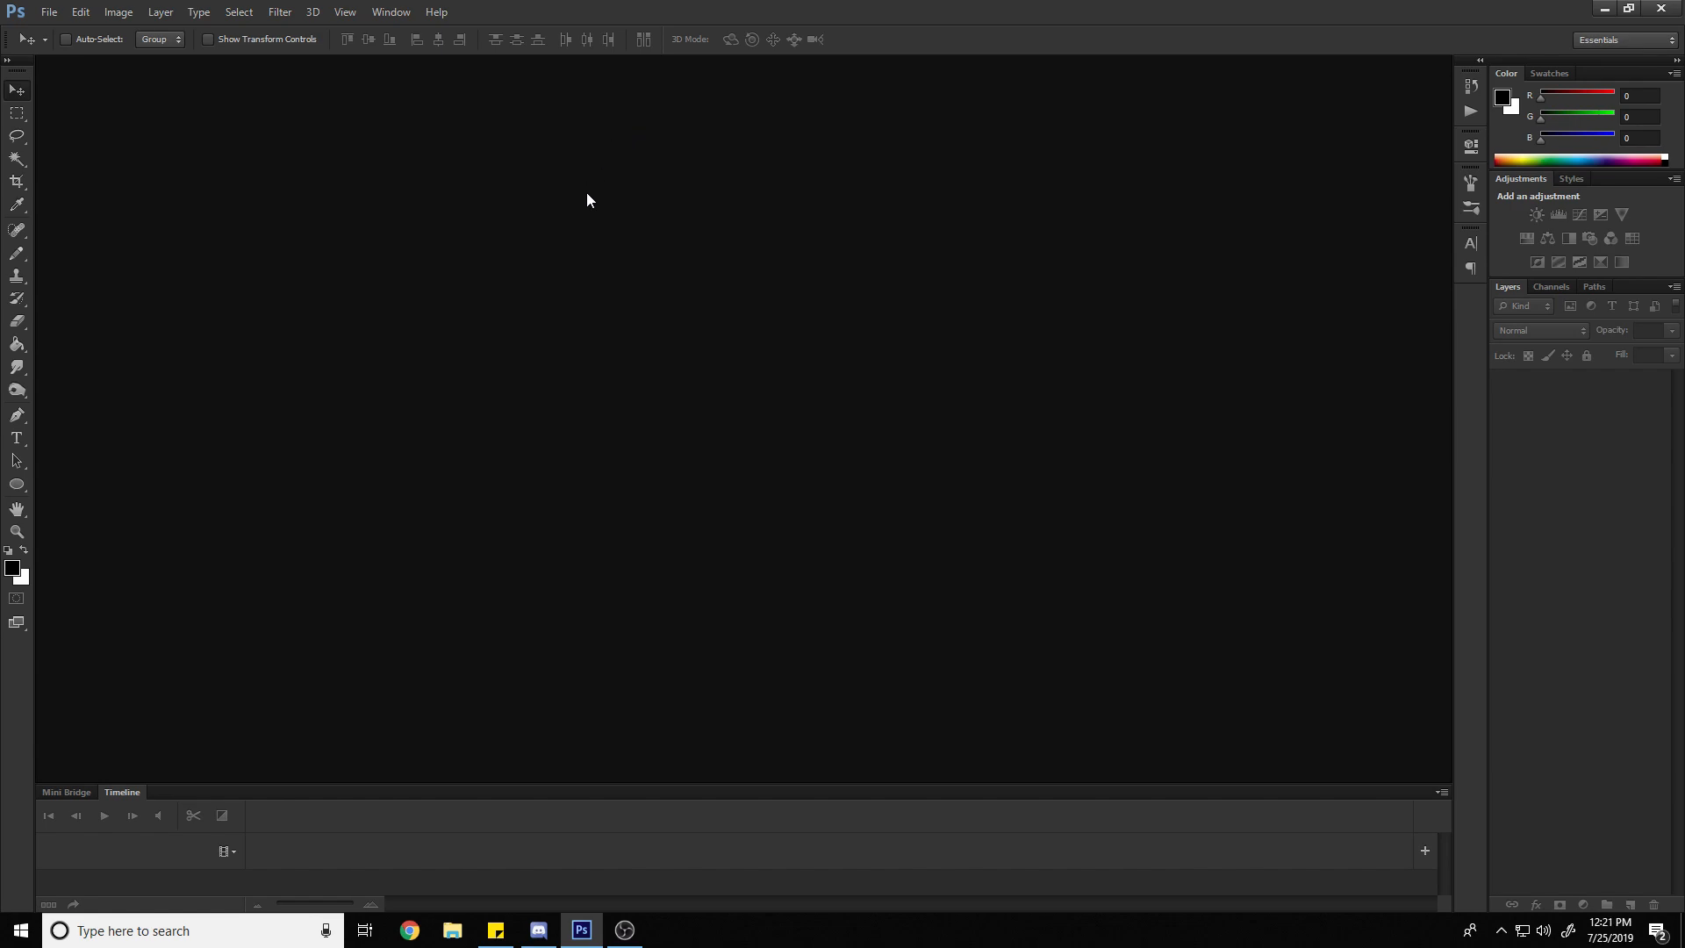
Start a new document with a width and height of 64 pixels each
key(ctrl+n)
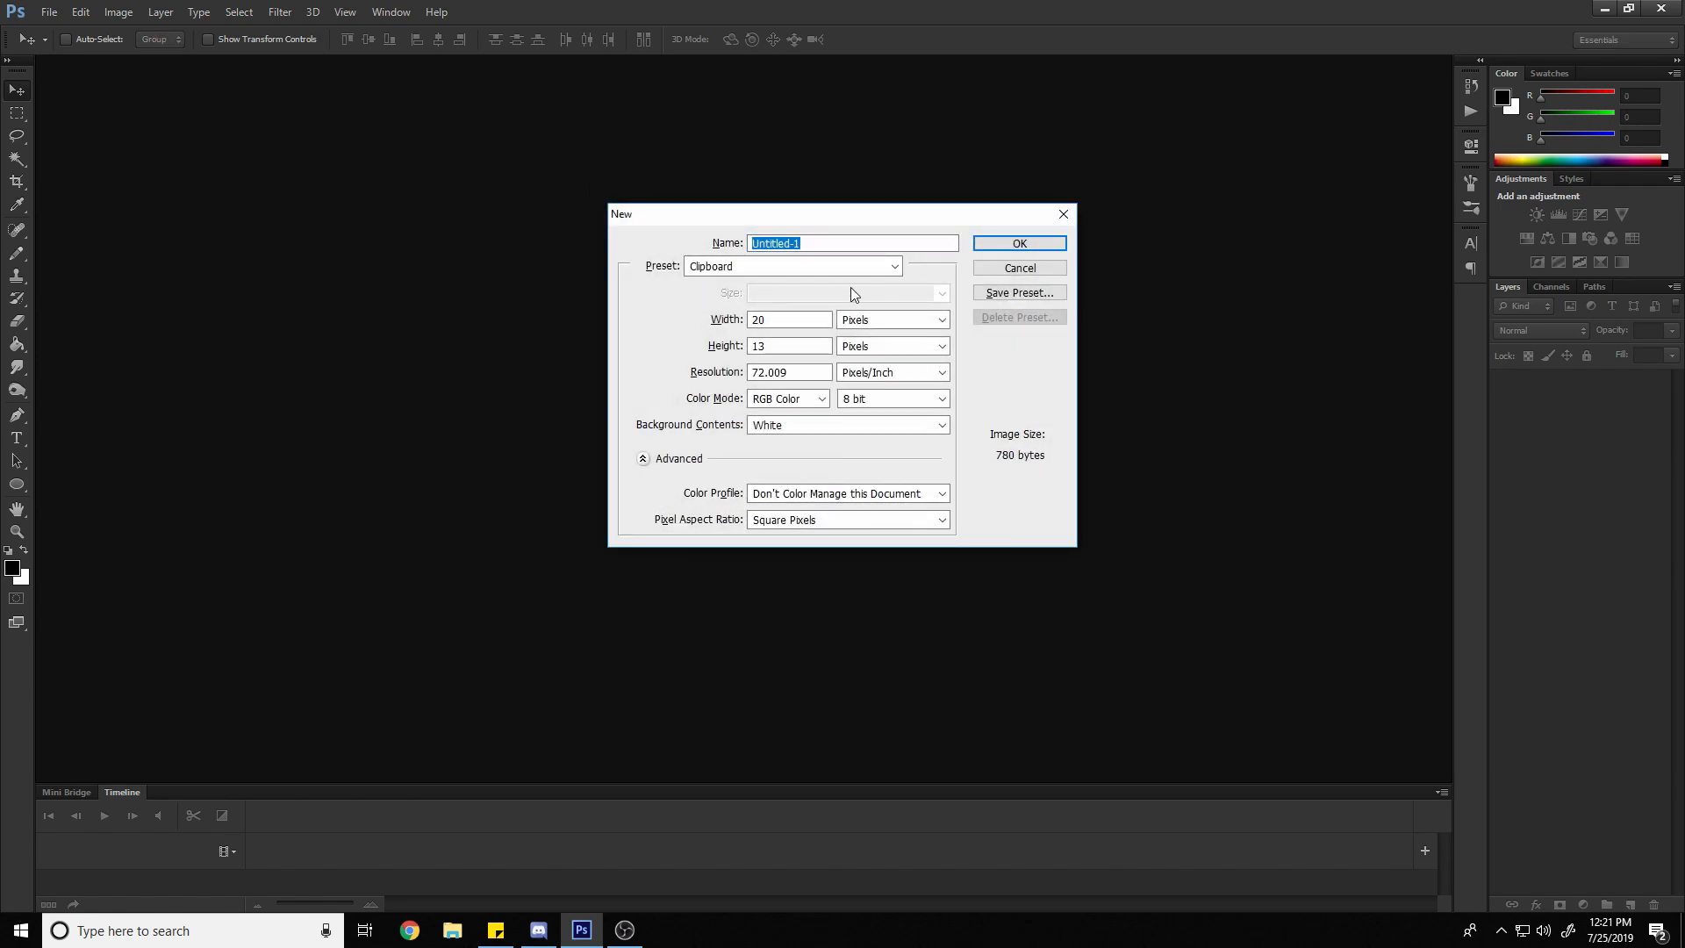
click(785, 318)
double_click(785, 318)
text(64)
key(Tab)
text(64)
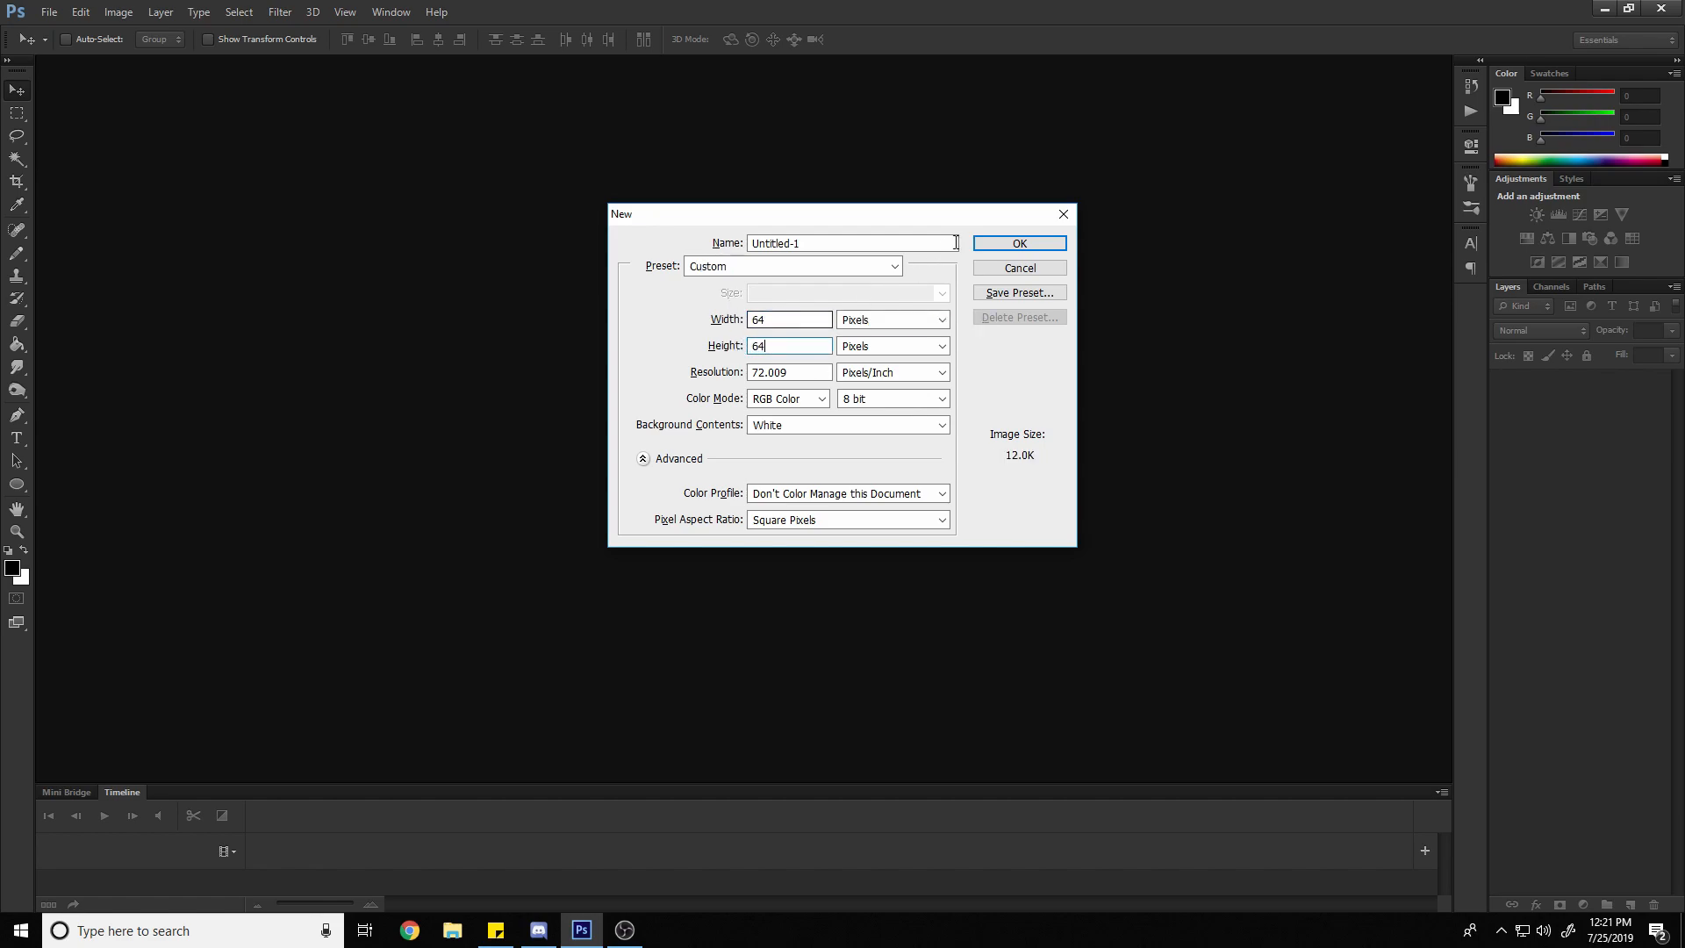
click(865, 348)
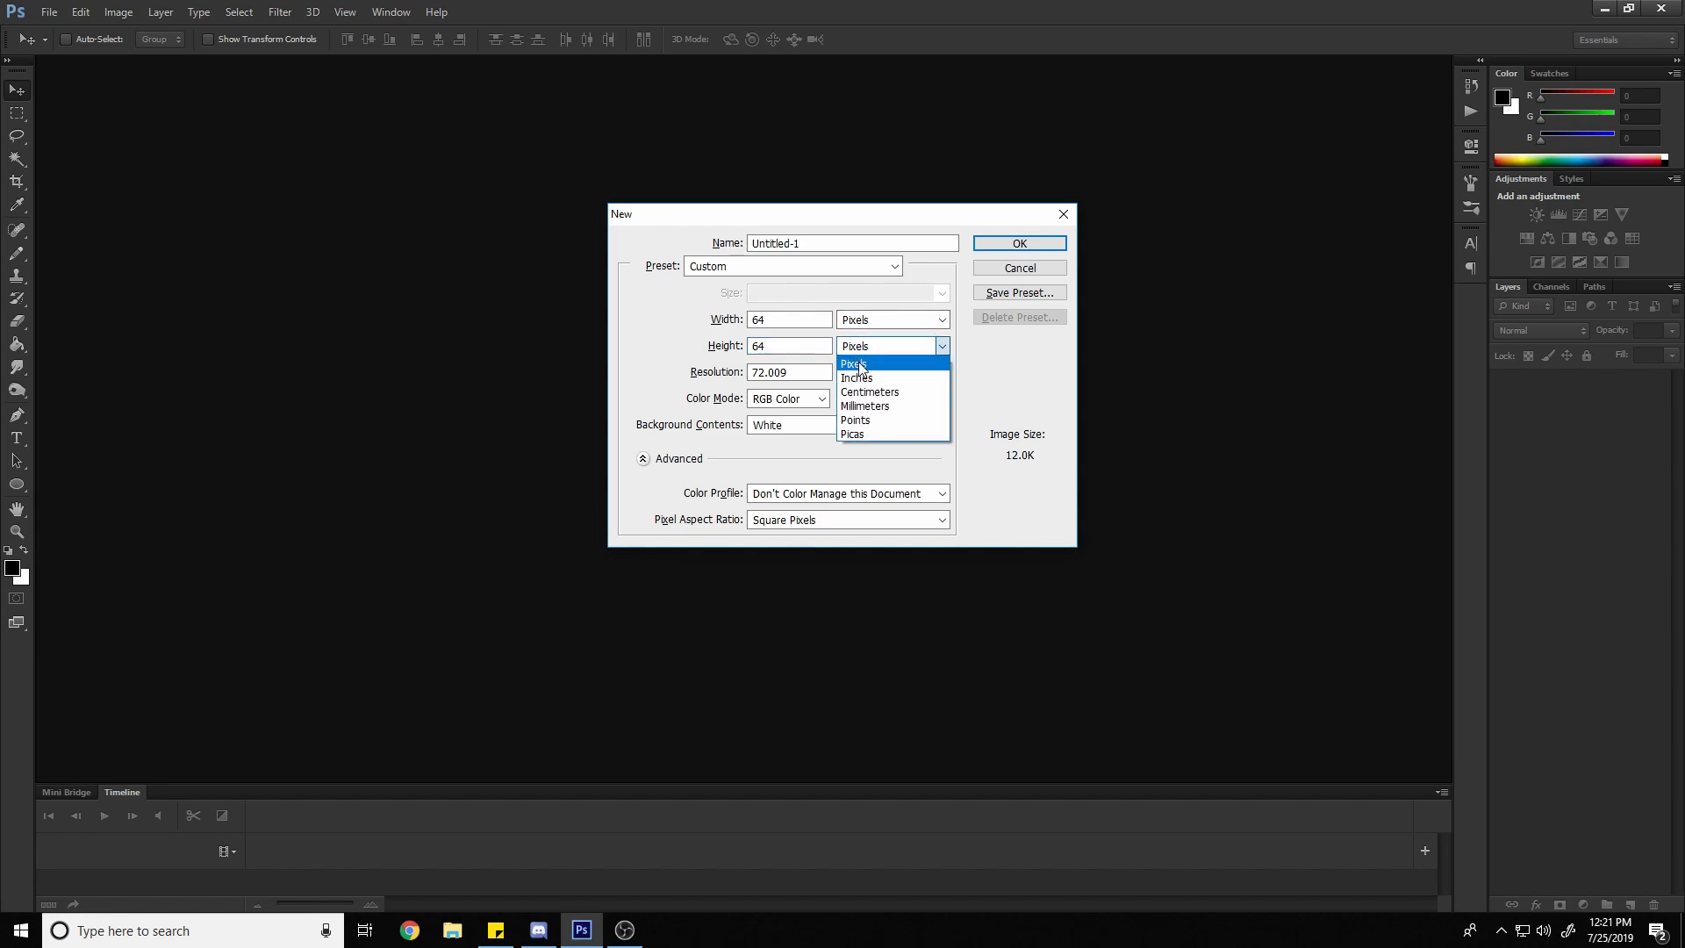
click(860, 367)
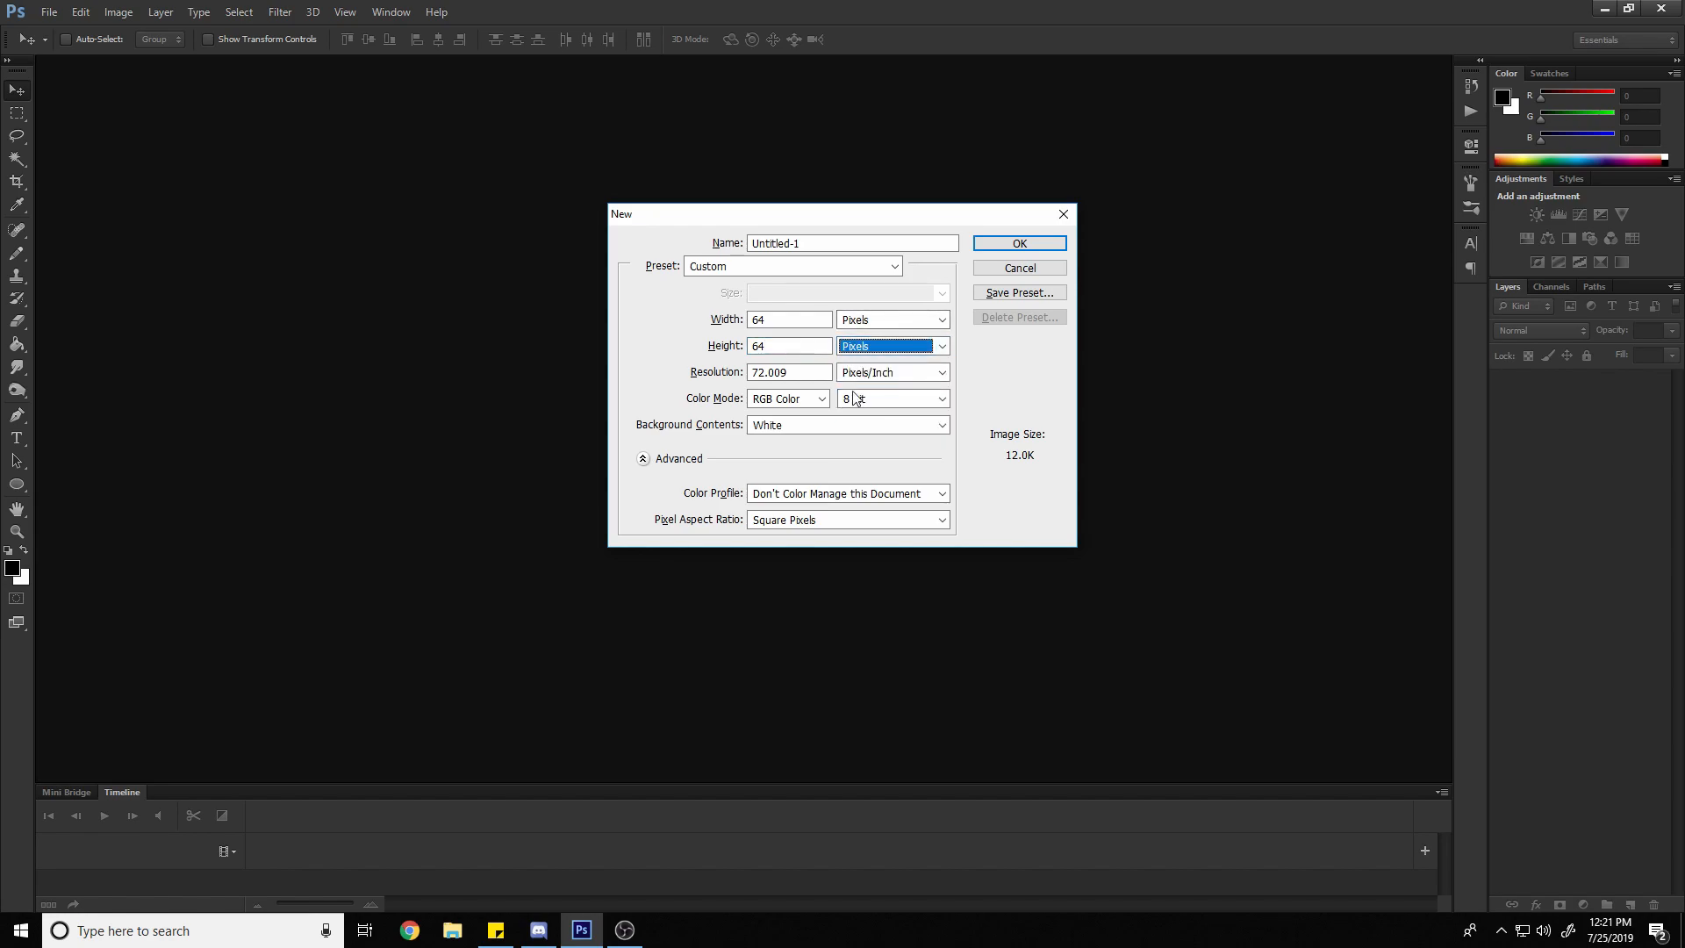
Set the new document's background contents to Transparent, keep the default name, and create it
click(807, 426)
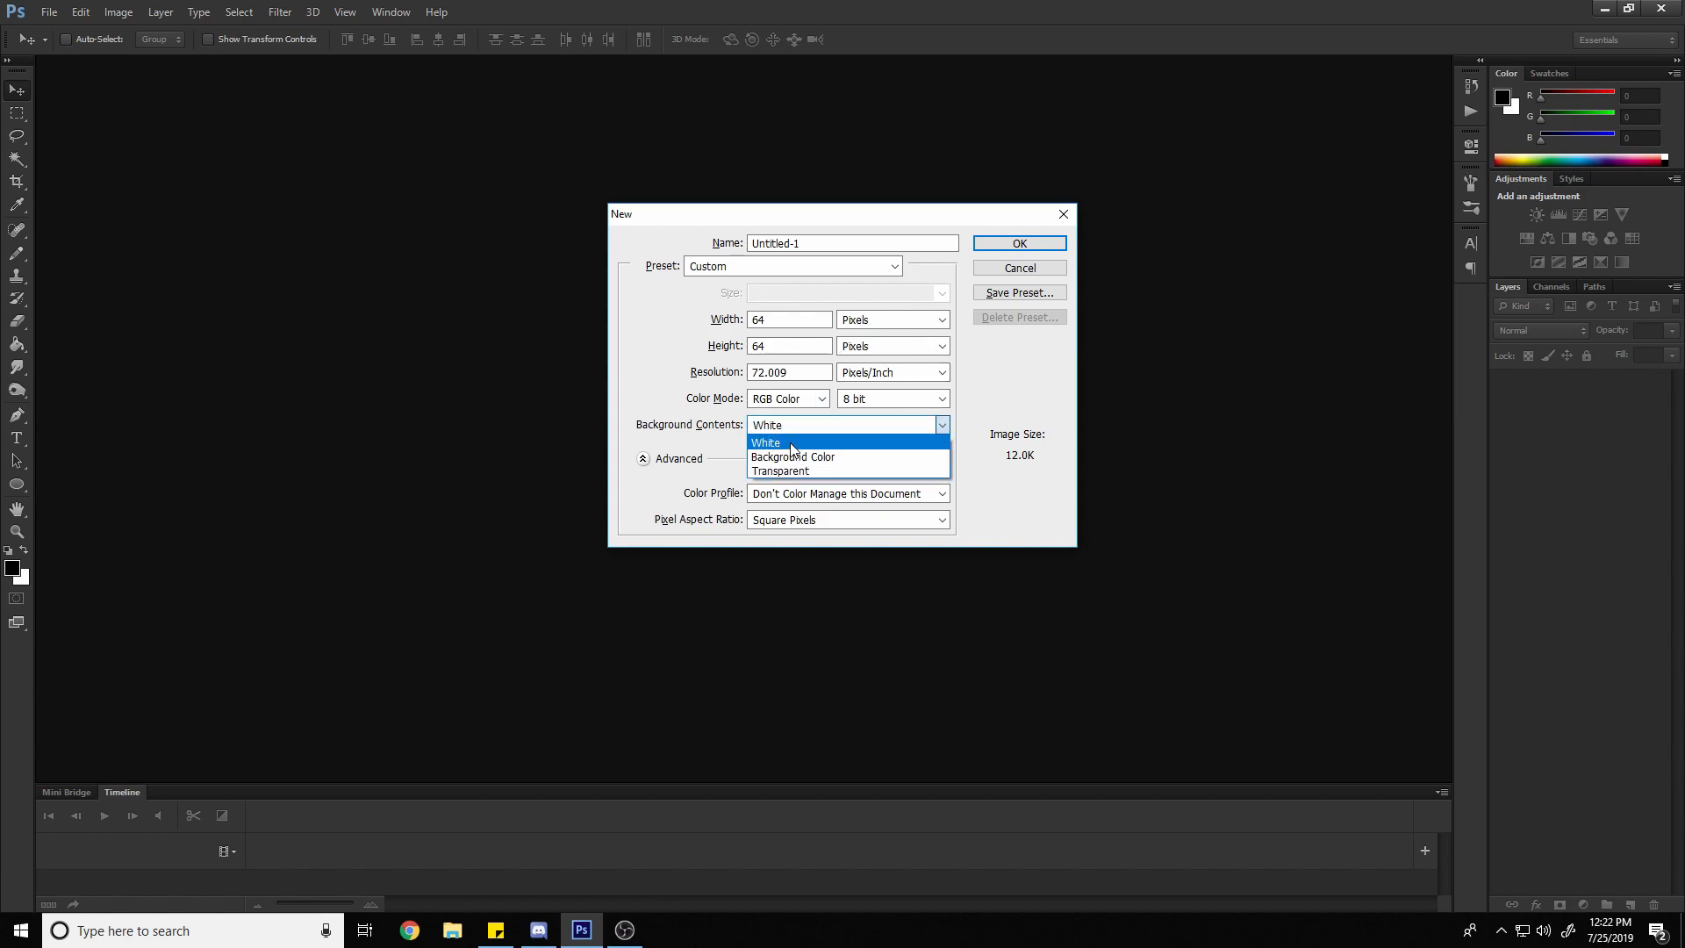
click(781, 471)
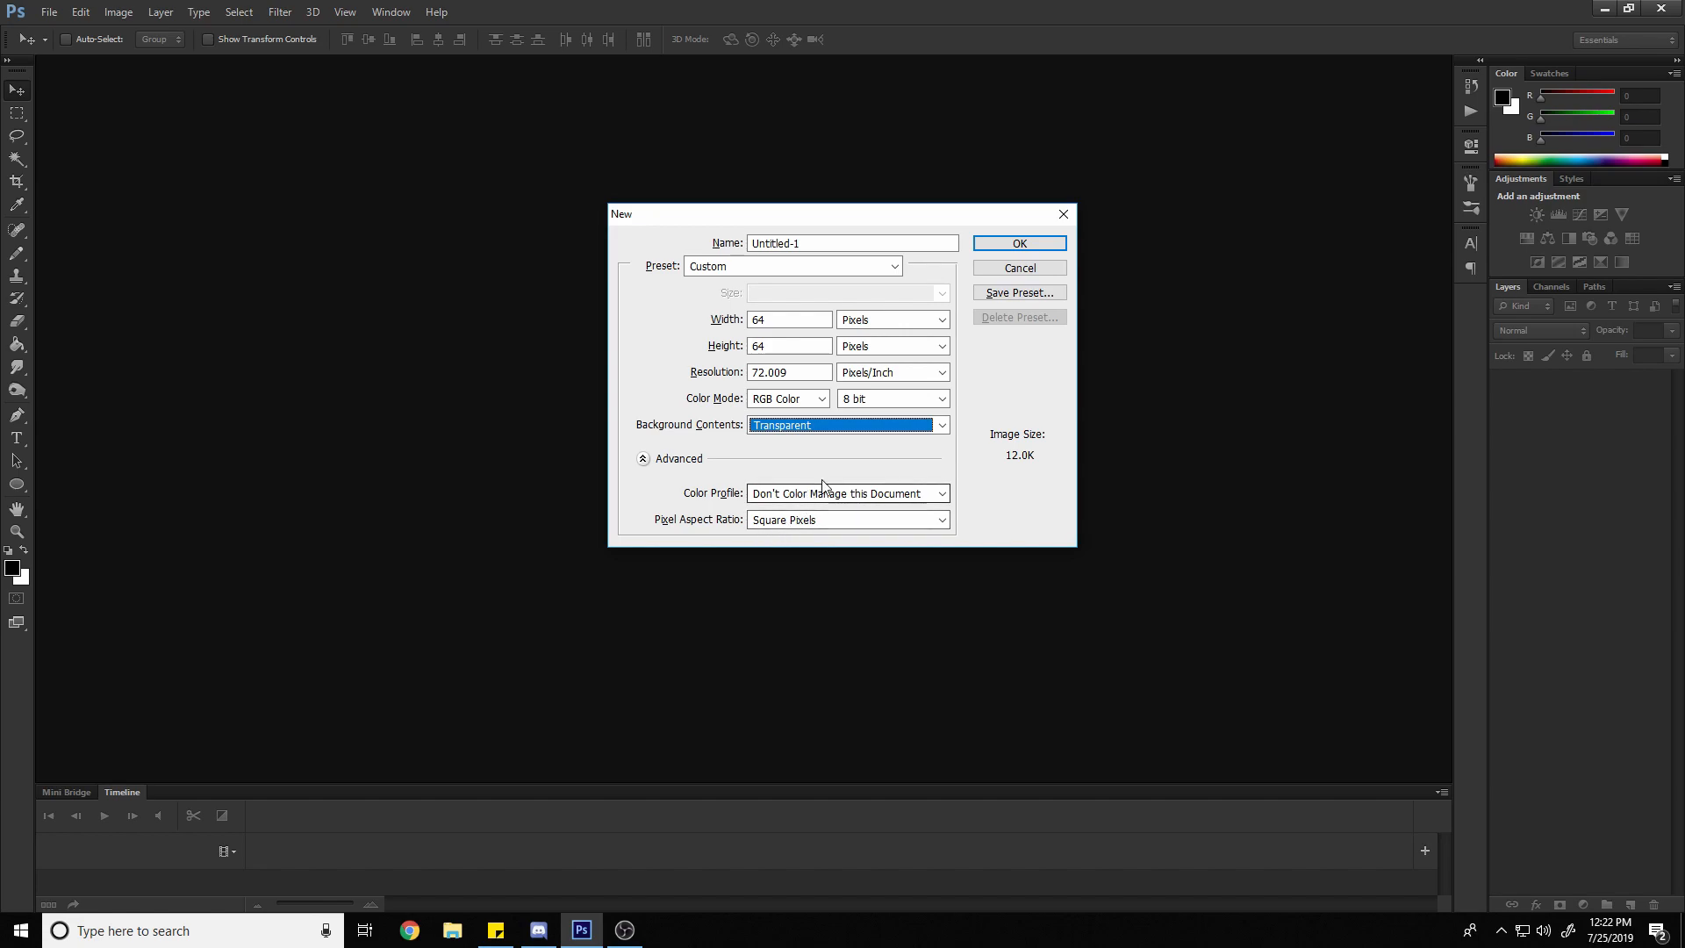
double_click(806, 243)
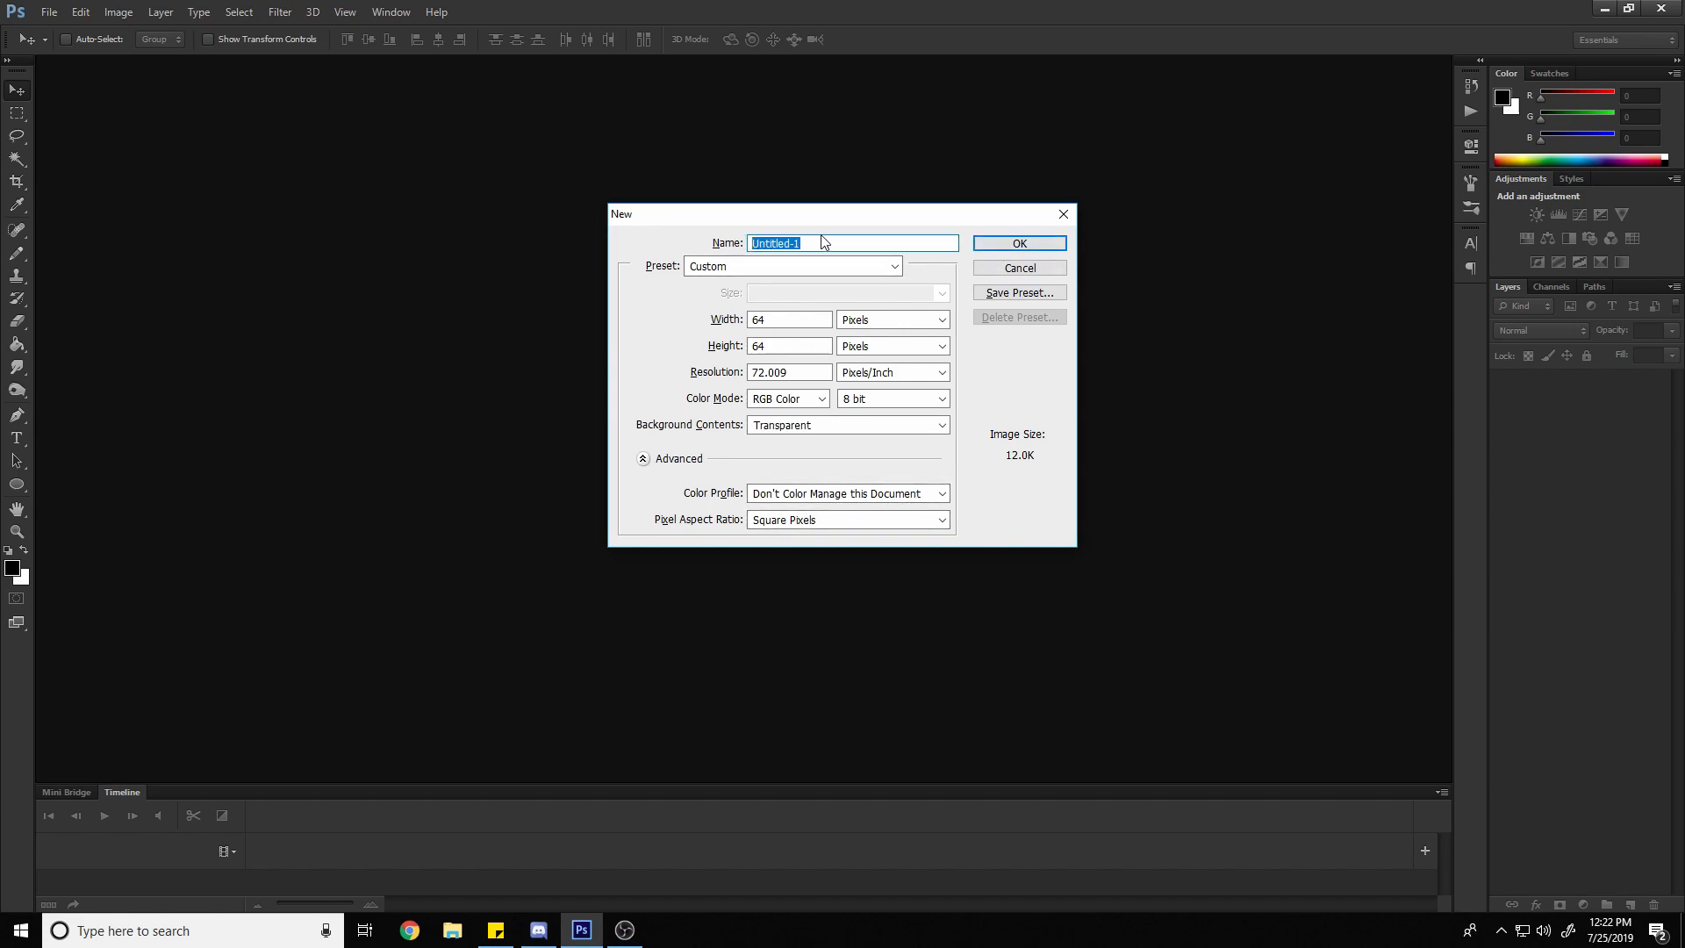
click(1010, 247)
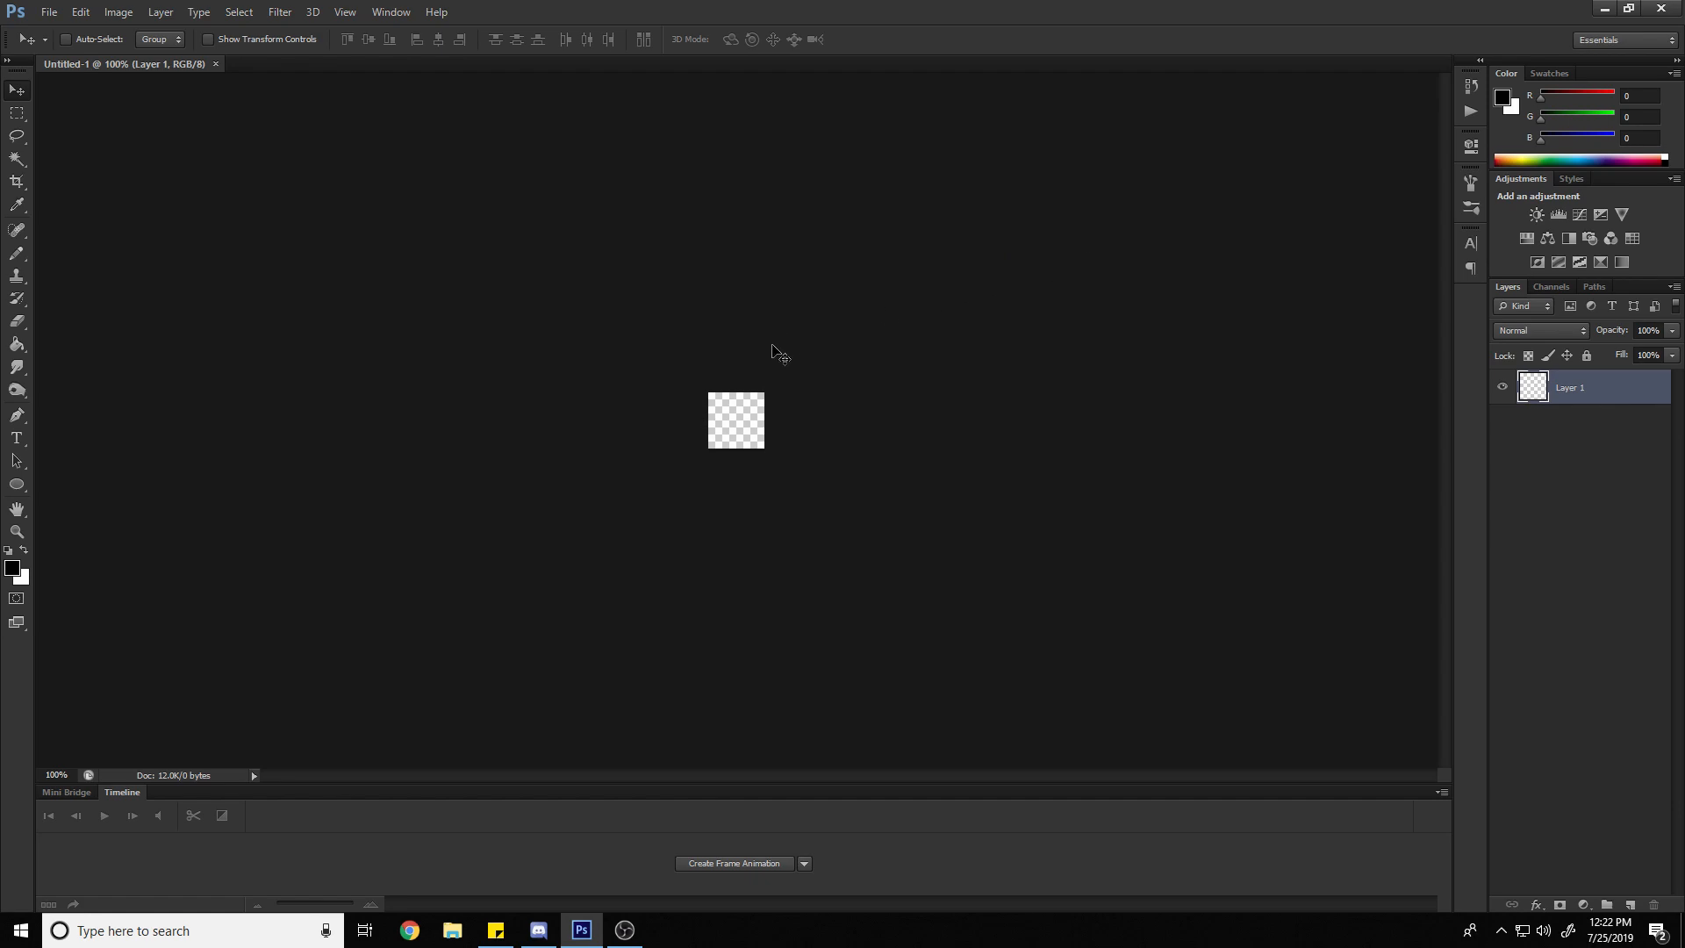
Zoom in on the canvas to 1200% with the Zoom tool
click(18, 532)
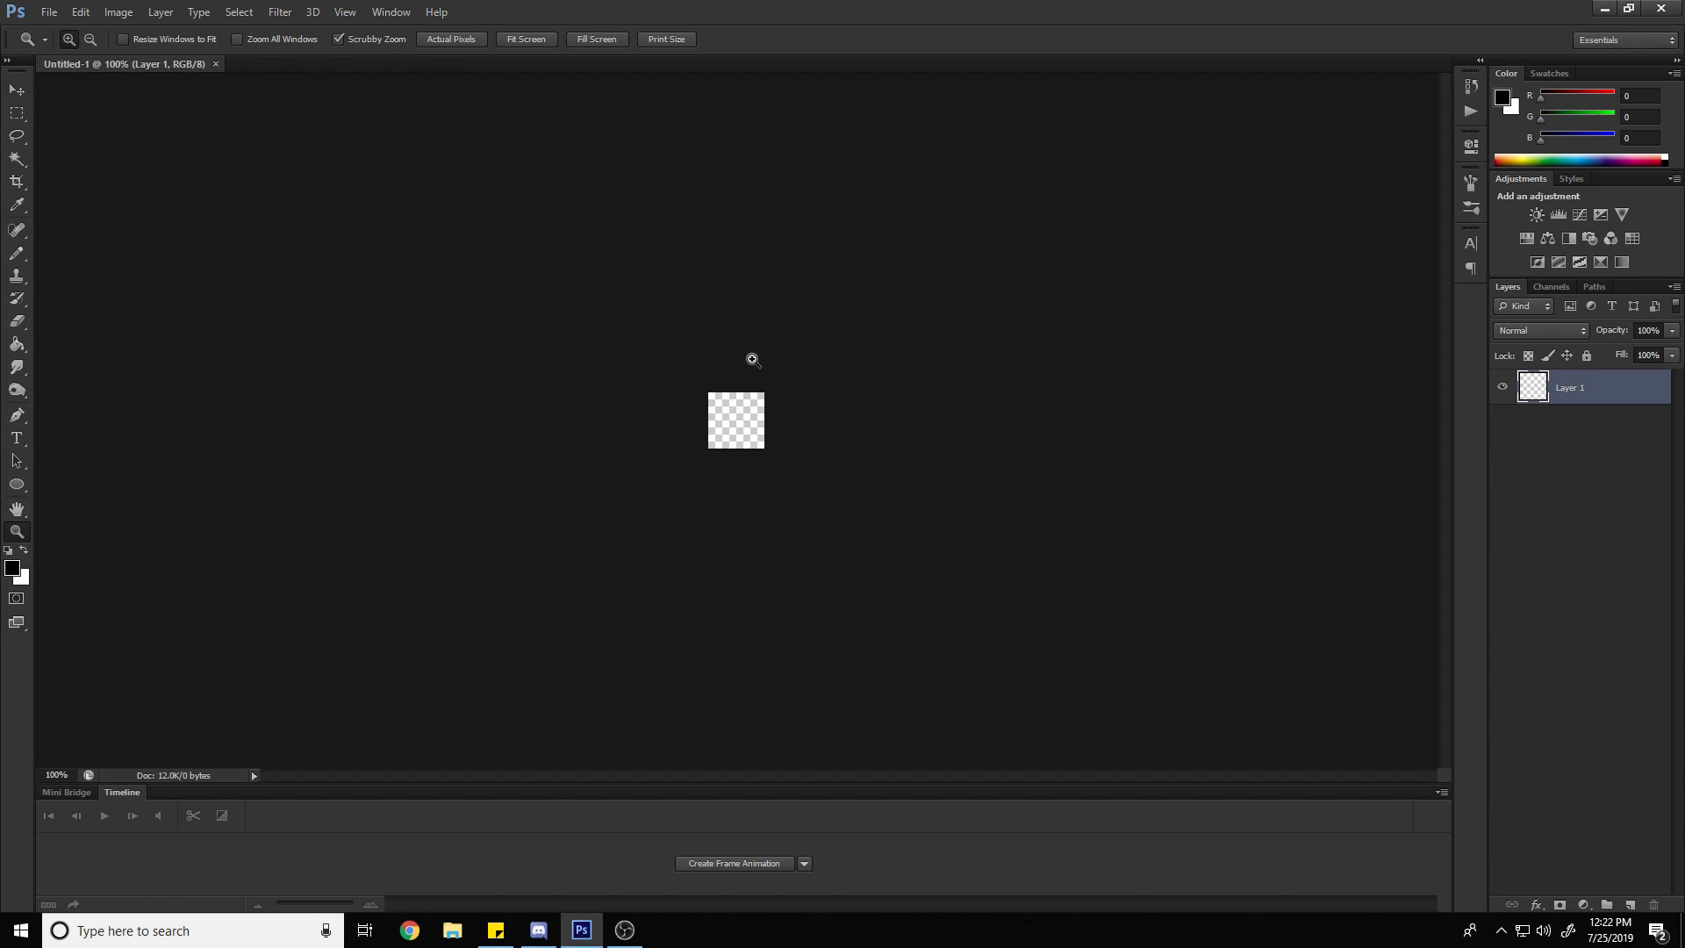
key(alt)
alt+click(756, 366)
alt+click(755, 367)
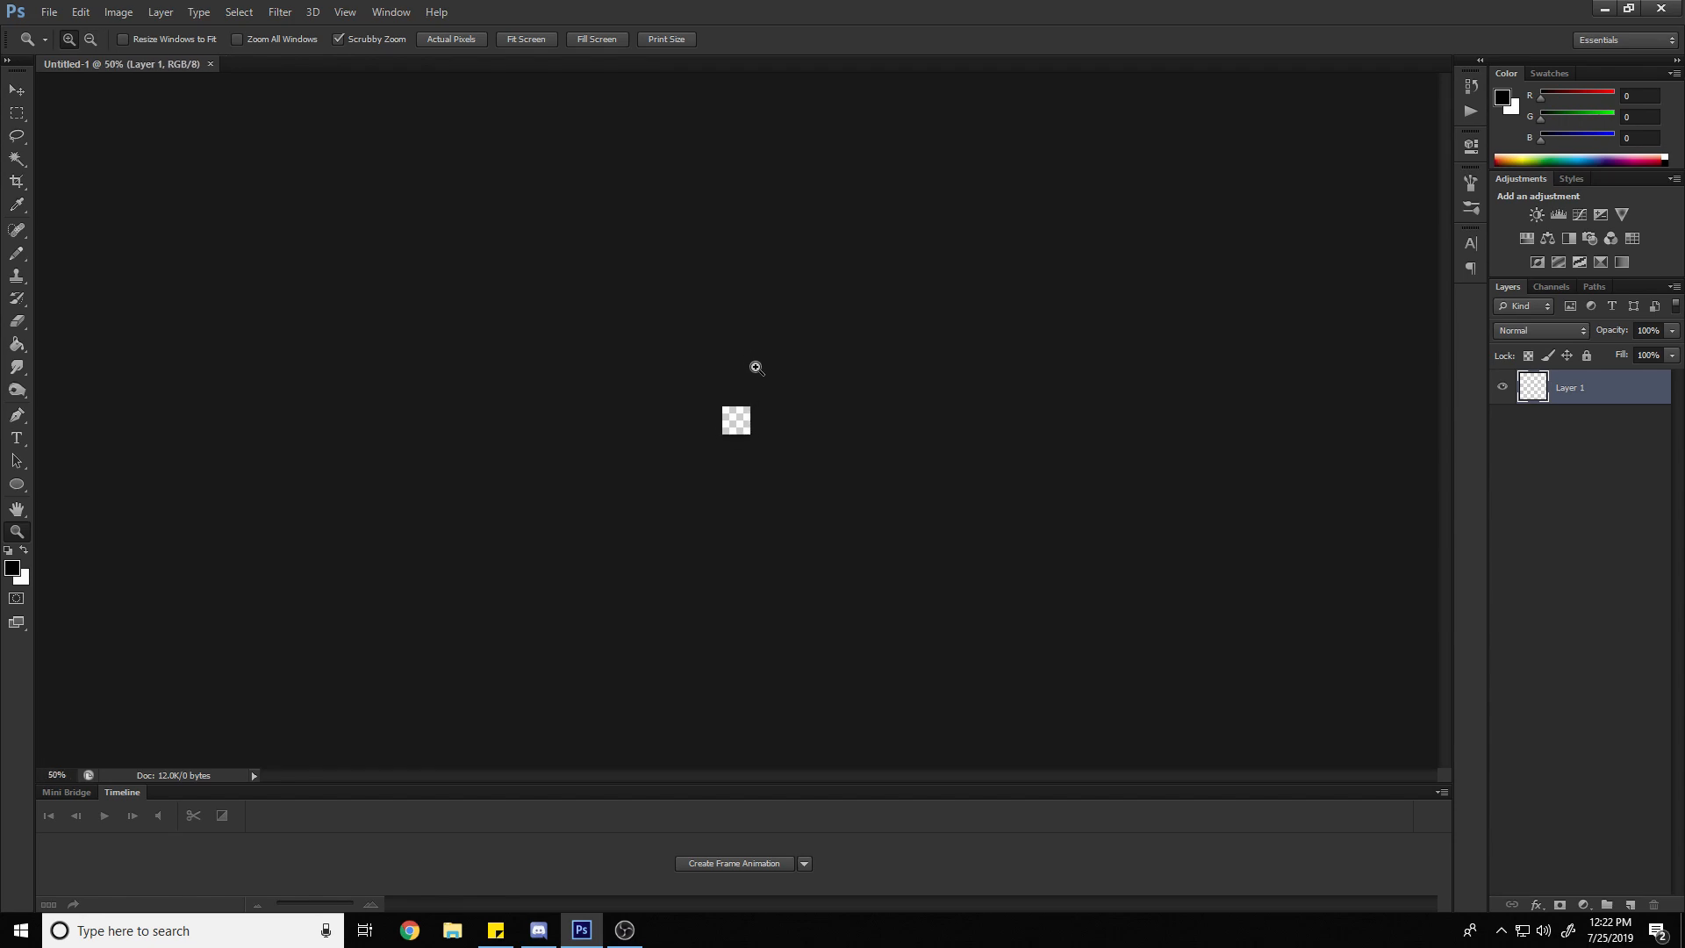
click(755, 367)
click(756, 367)
click(756, 367)
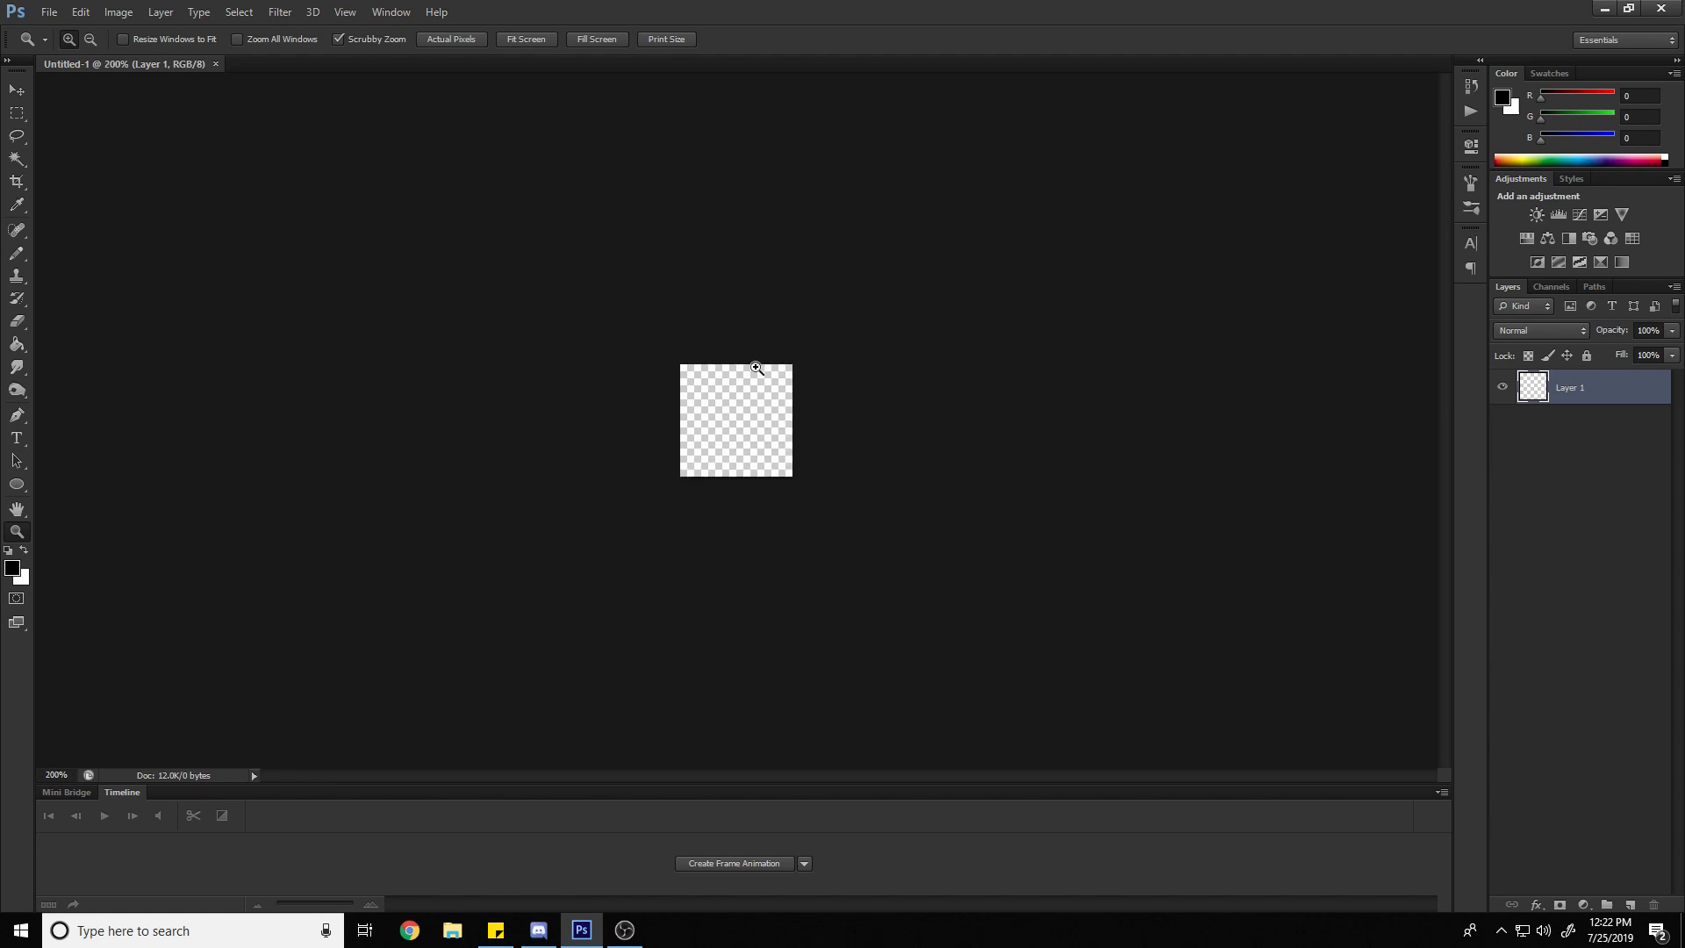
click(757, 369)
click(756, 369)
click(757, 369)
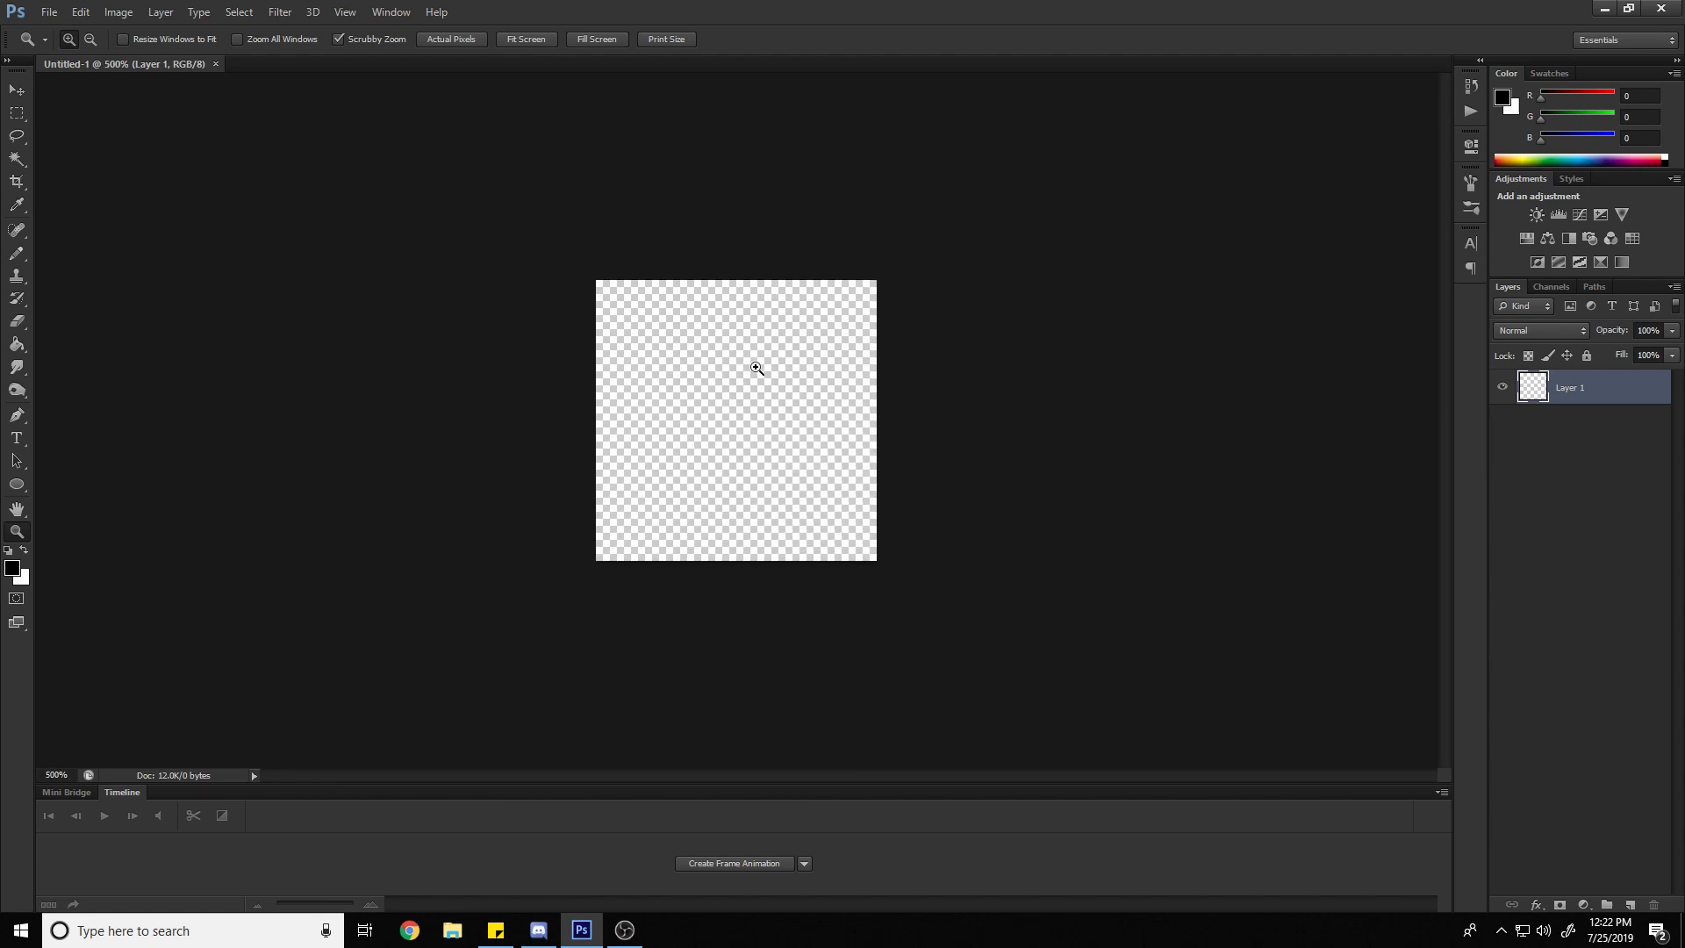
click(756, 369)
click(757, 369)
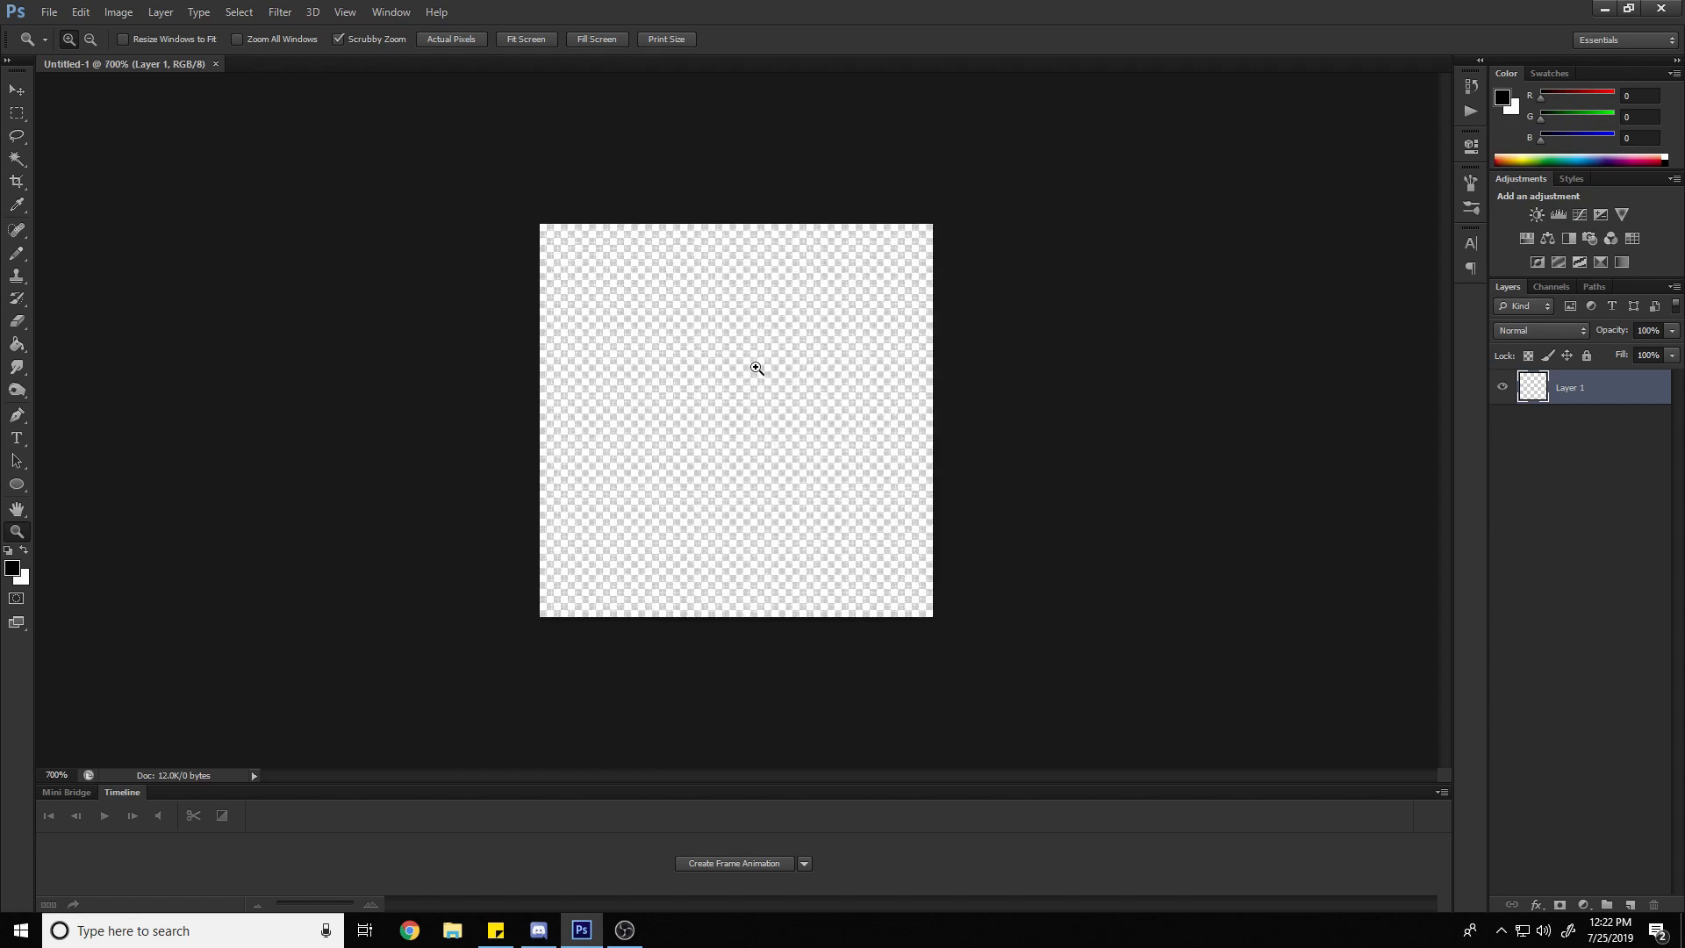
click(757, 368)
click(756, 368)
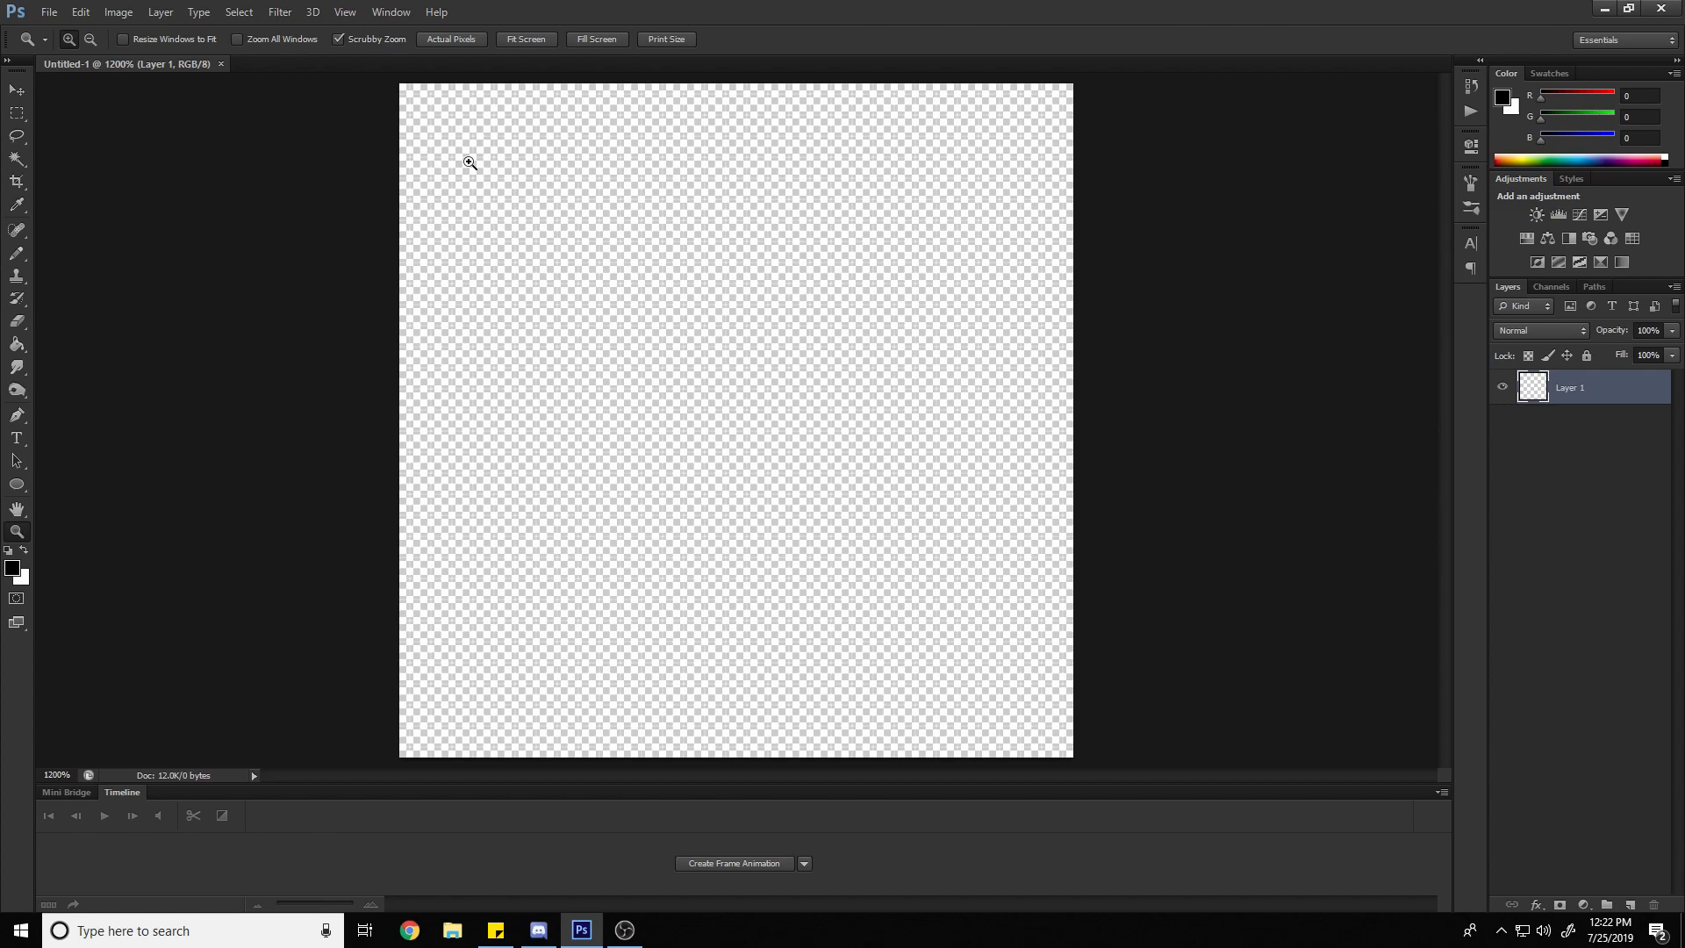
Select the Brush tool and reduce its size to 1 px
key(b)
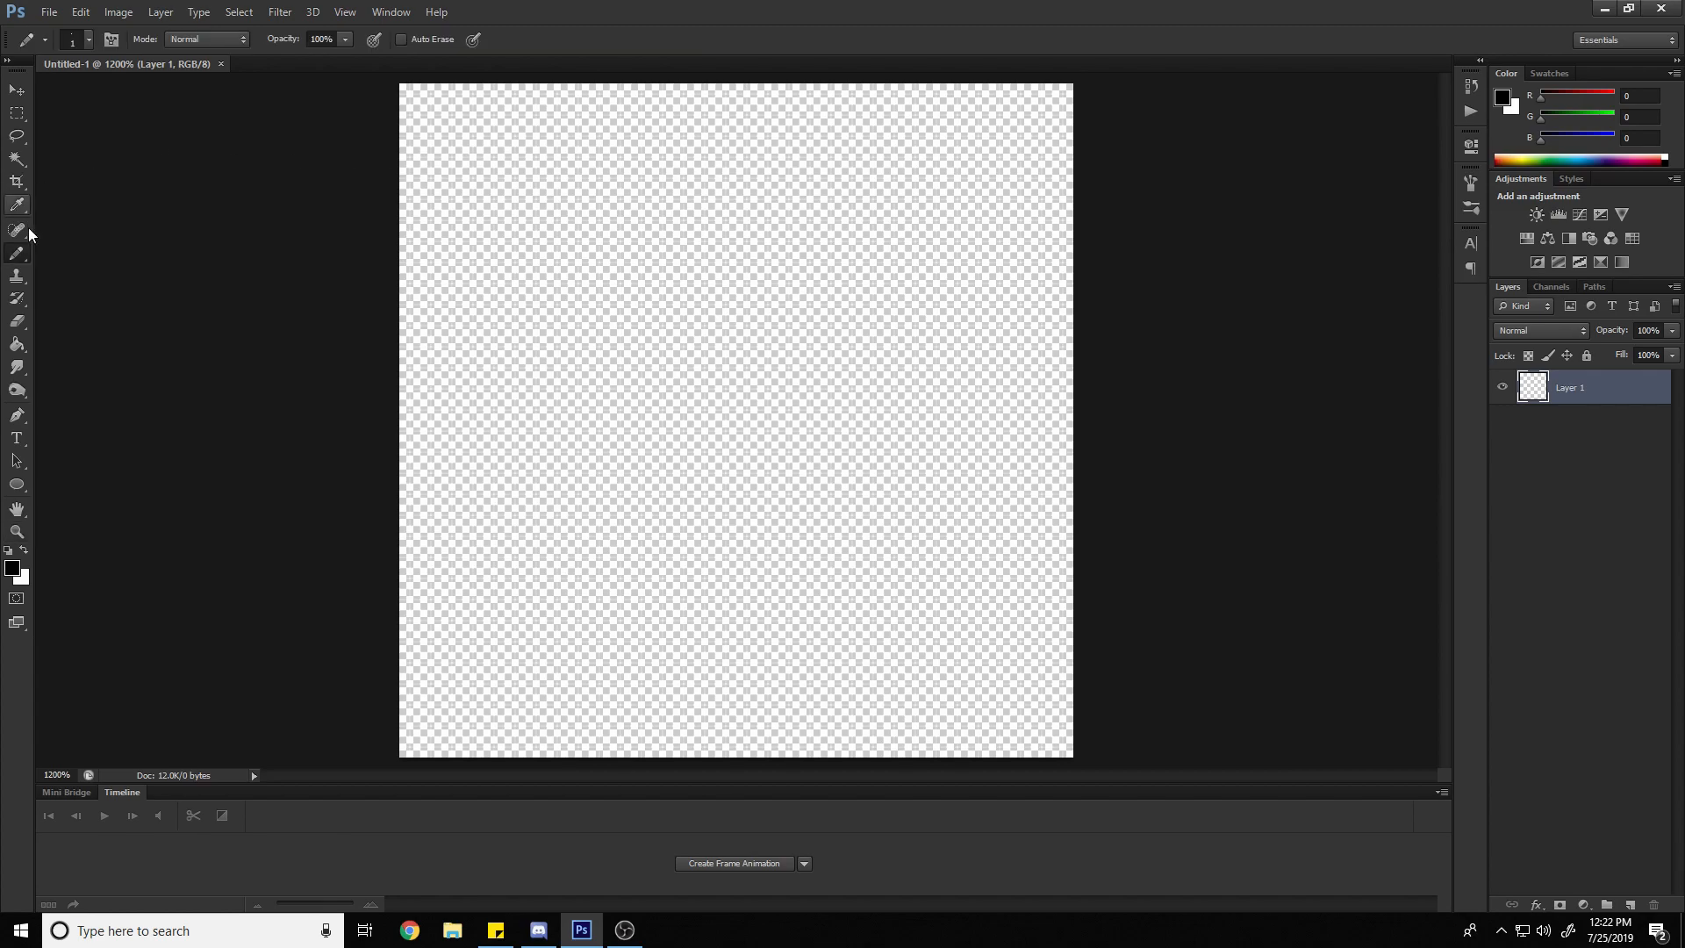
right_click(13, 259)
click(86, 255)
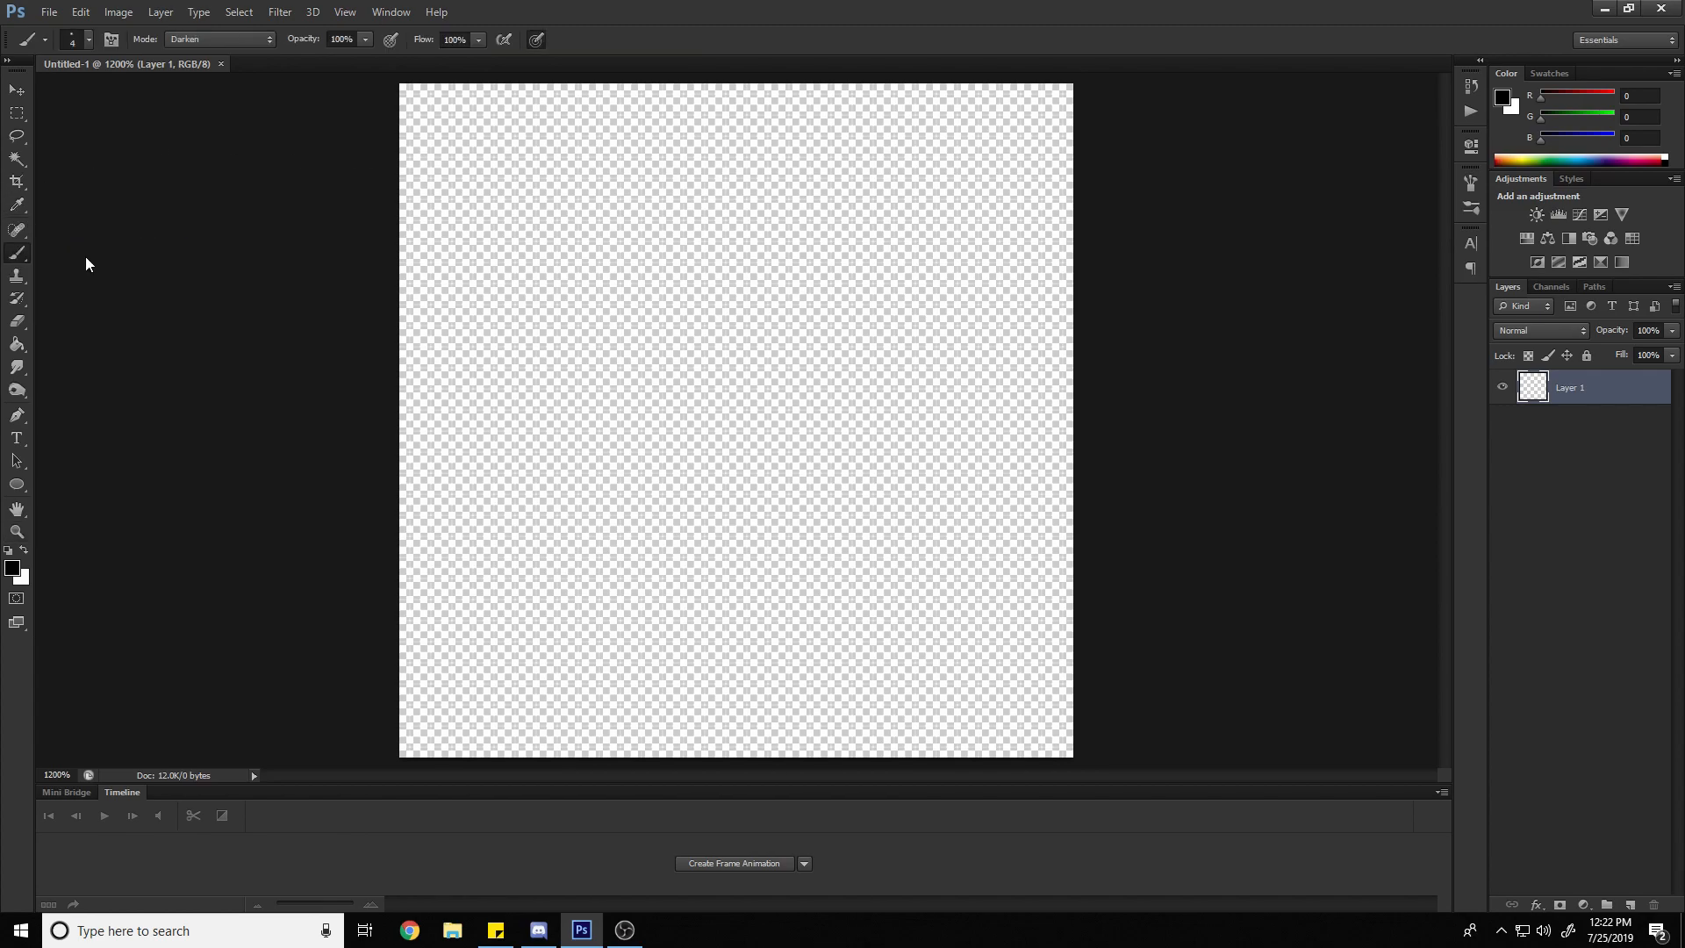
click(72, 37)
drag(27, 98, 17, 109)
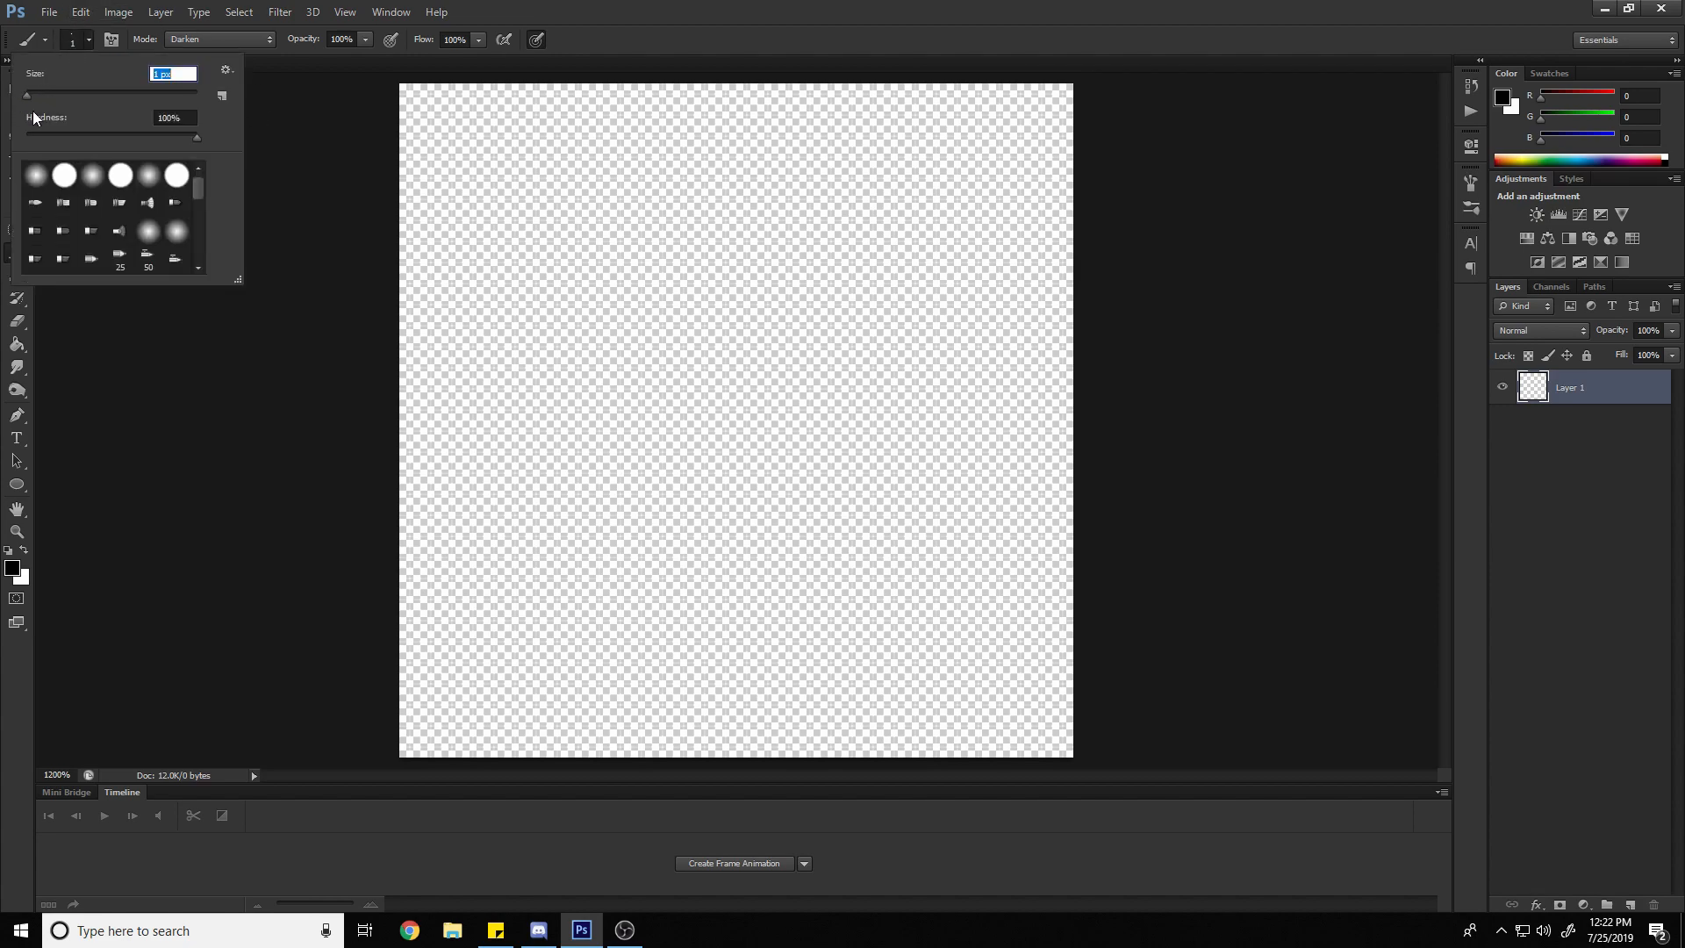
click(311, 146)
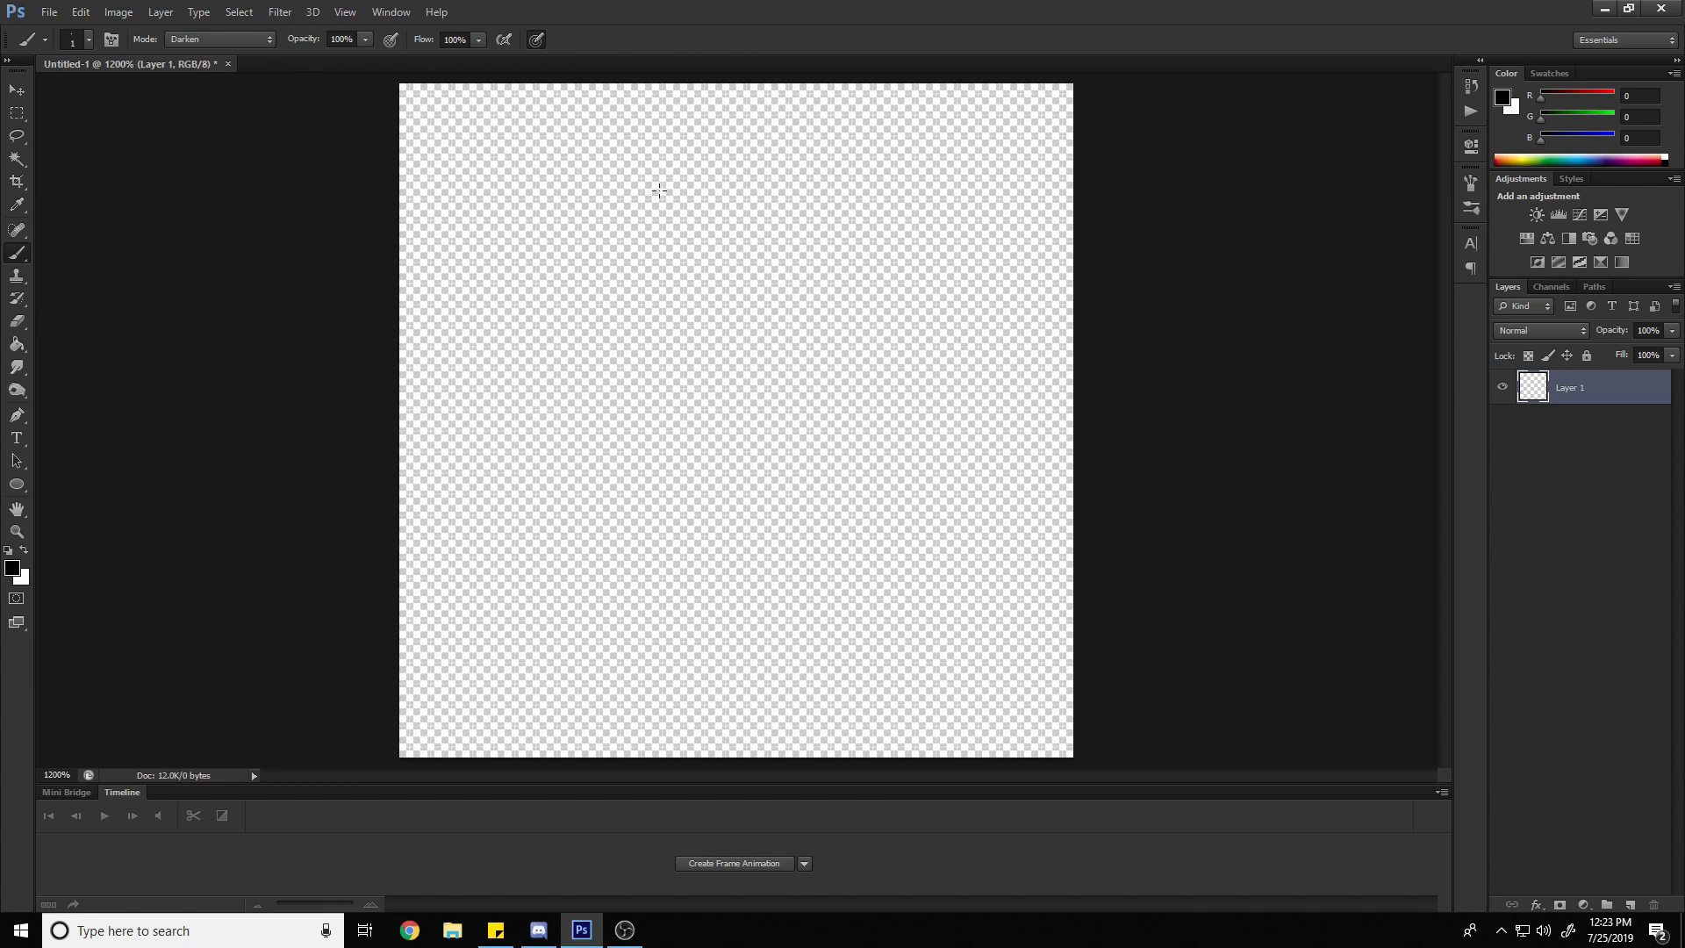
Test the brush with a rough closed loop and a darker patch in the upper half of the canvas, and clear the layer
click(74, 39)
mouse_move(688, 191)
mouse_down()
mouse_move(589, 253)
mouse_move(546, 330)
mouse_move(577, 437)
mouse_move(618, 478)
mouse_move(699, 495)
mouse_move(839, 468)
mouse_move(901, 371)
mouse_move(886, 272)
mouse_move(836, 208)
mouse_move(782, 181)
mouse_move(686, 185)
mouse_move(665, 226)
mouse_up()
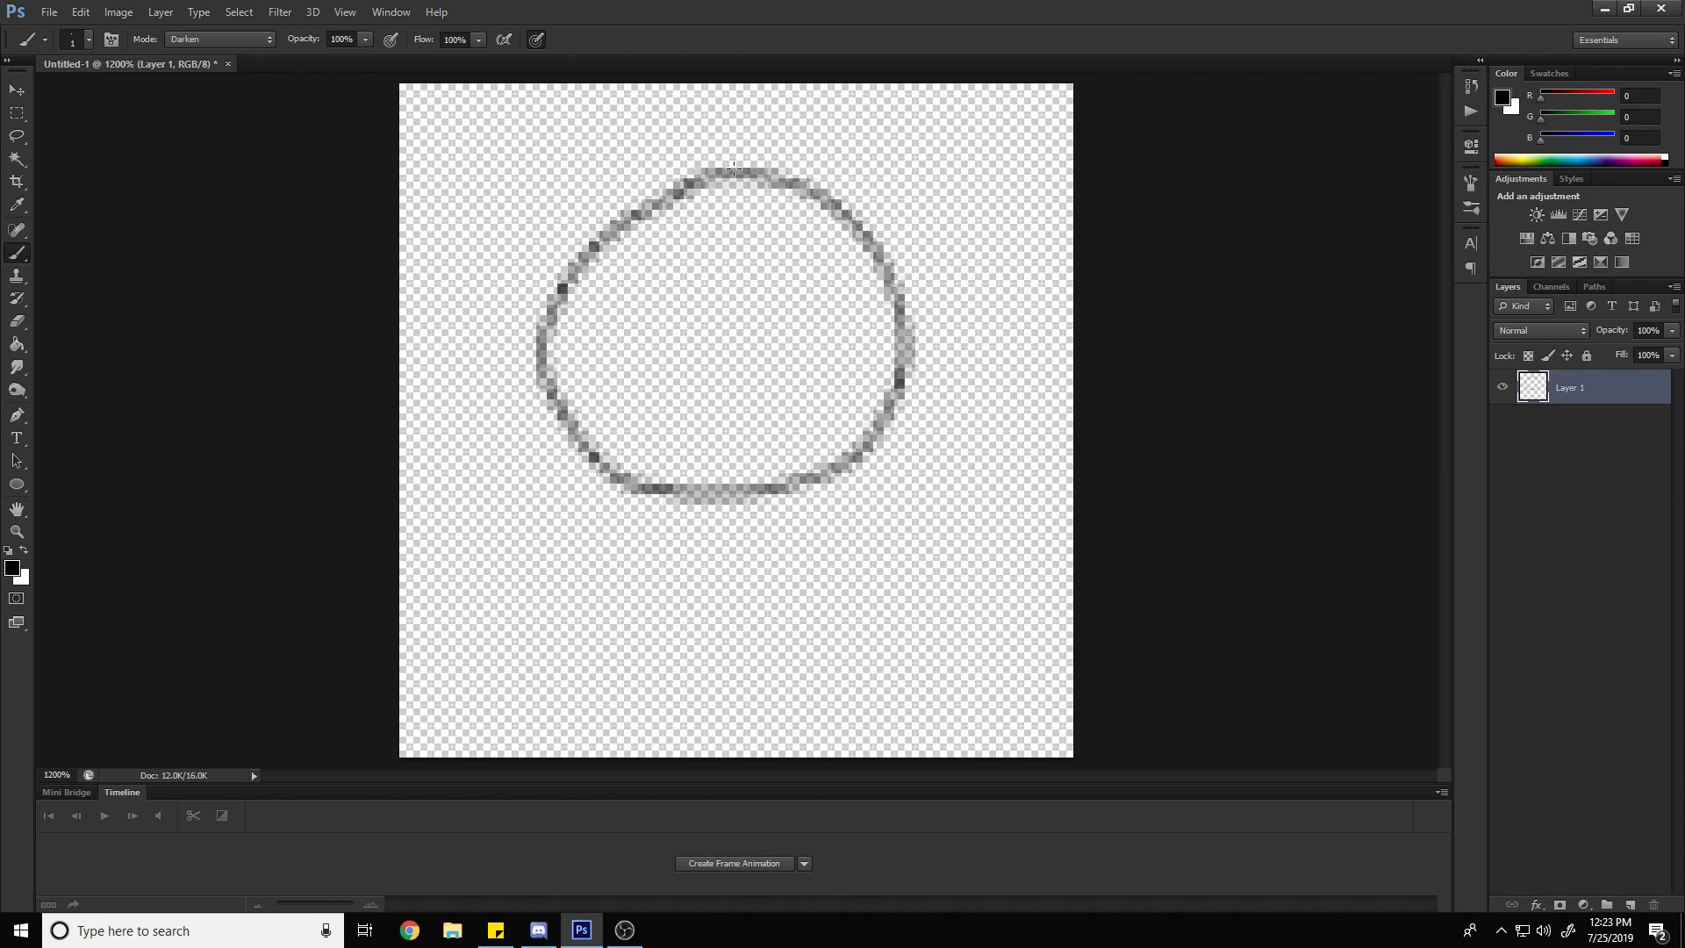
click(898, 382)
drag(904, 355, 903, 409)
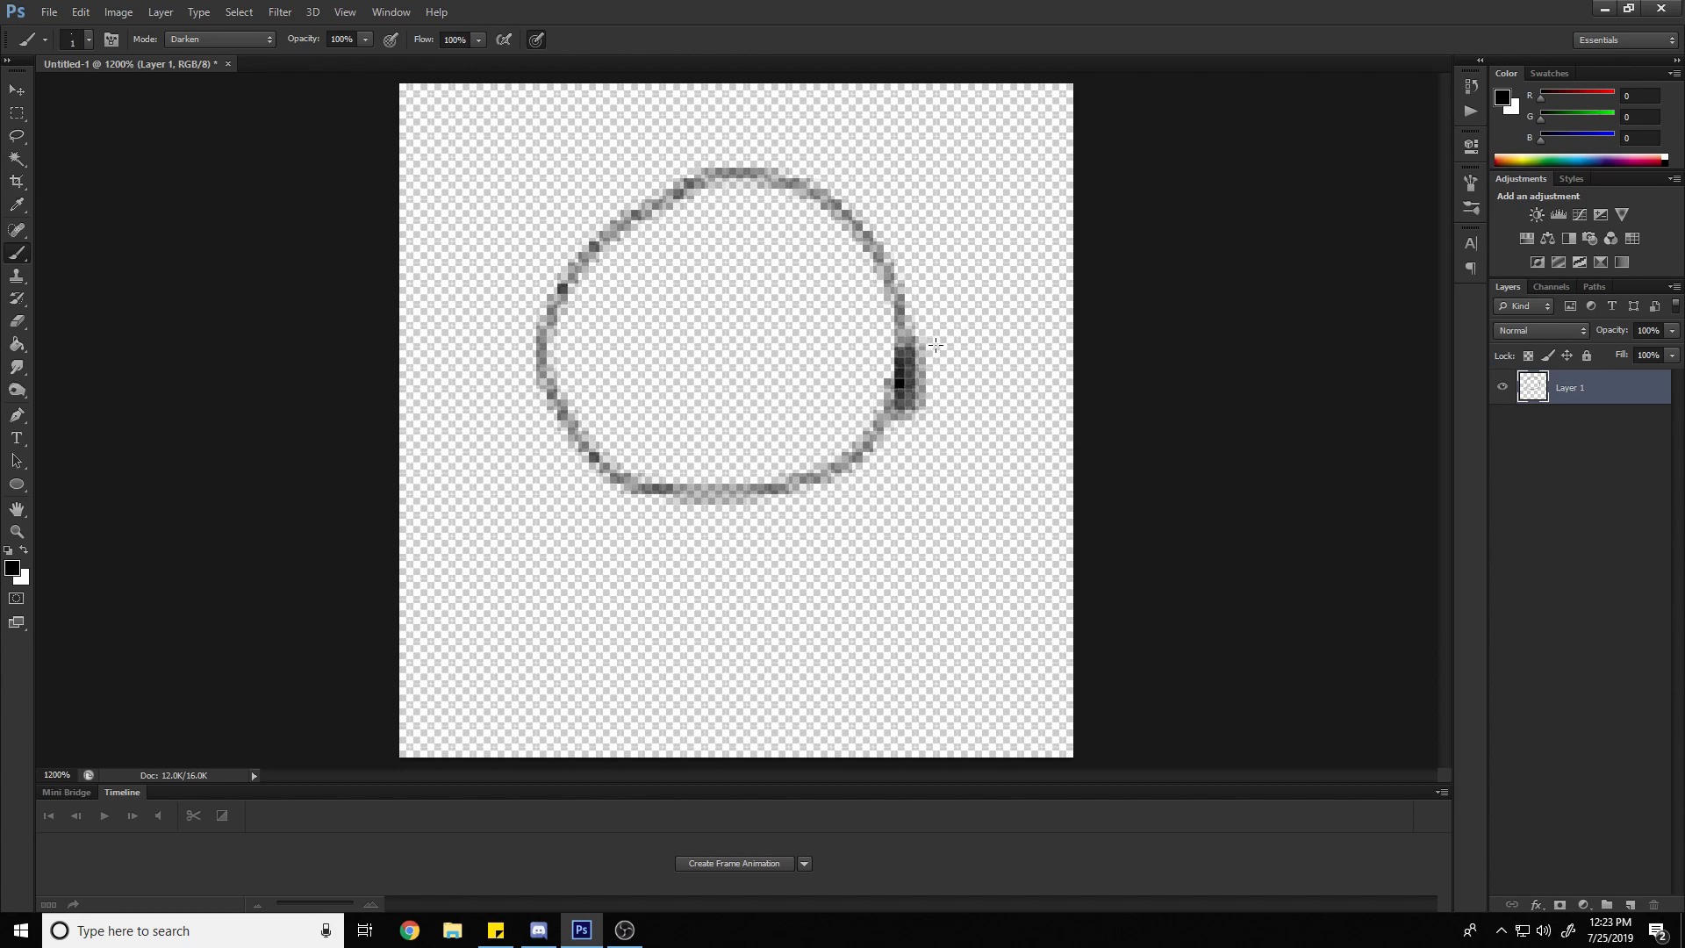
key(ctrl+z)
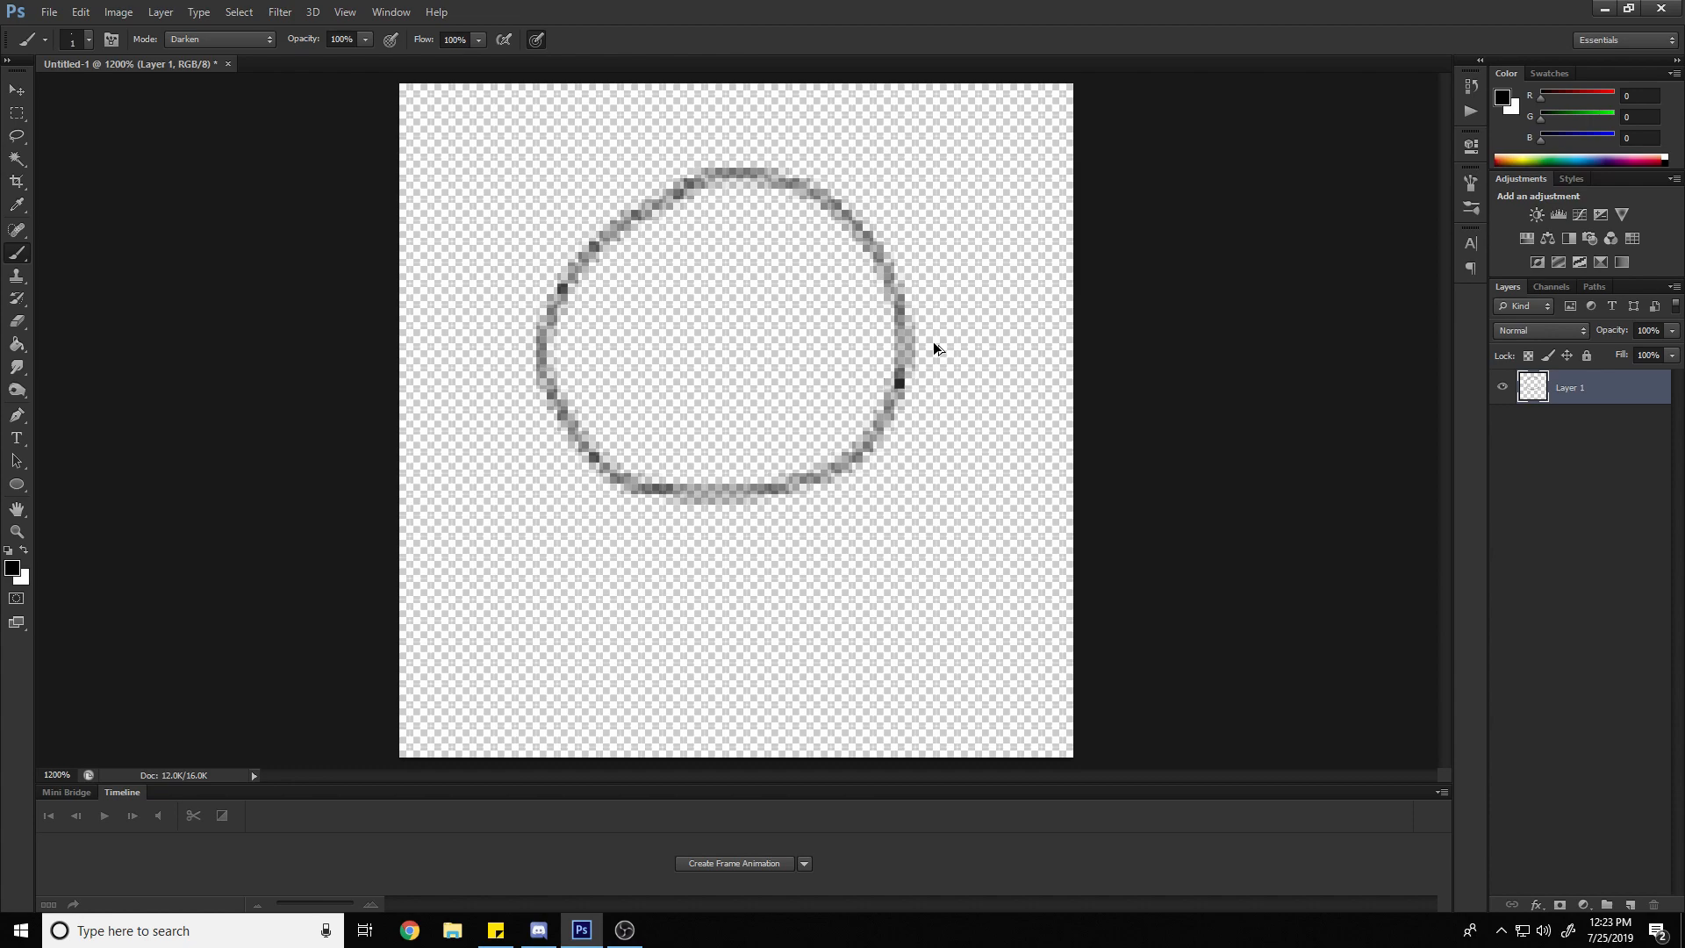
key(Delete)
Switch from the Brush tool to the Pencil tool
right_click(24, 254)
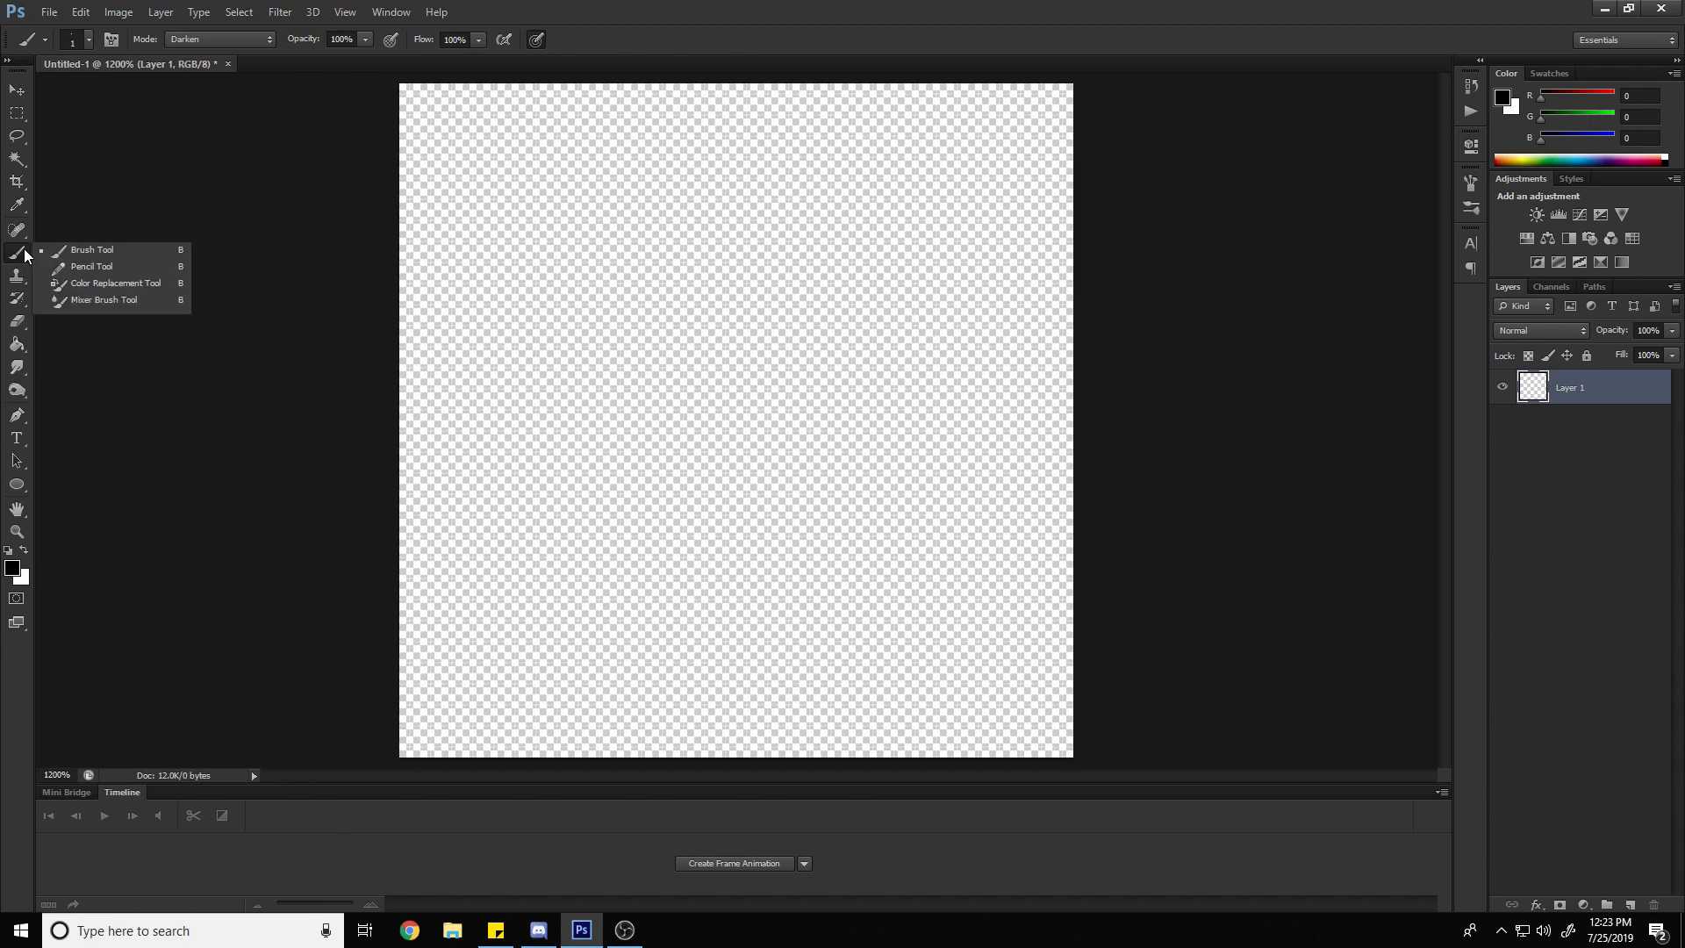
click(19, 253)
right_click(18, 253)
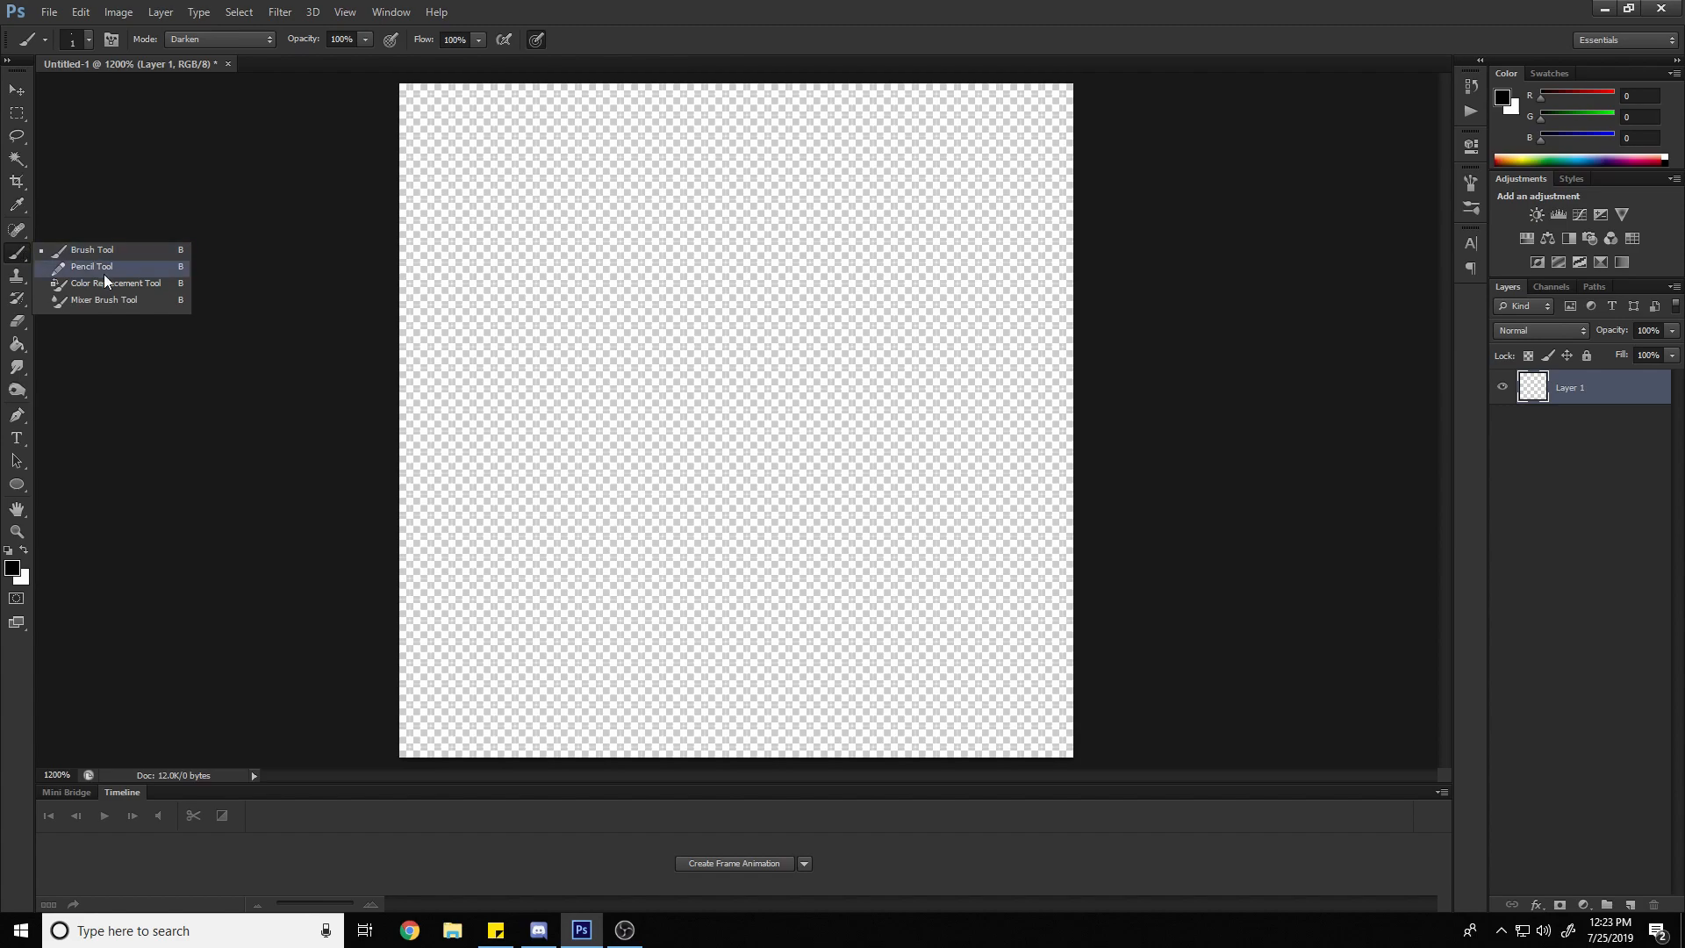
right_click(24, 208)
right_click(19, 253)
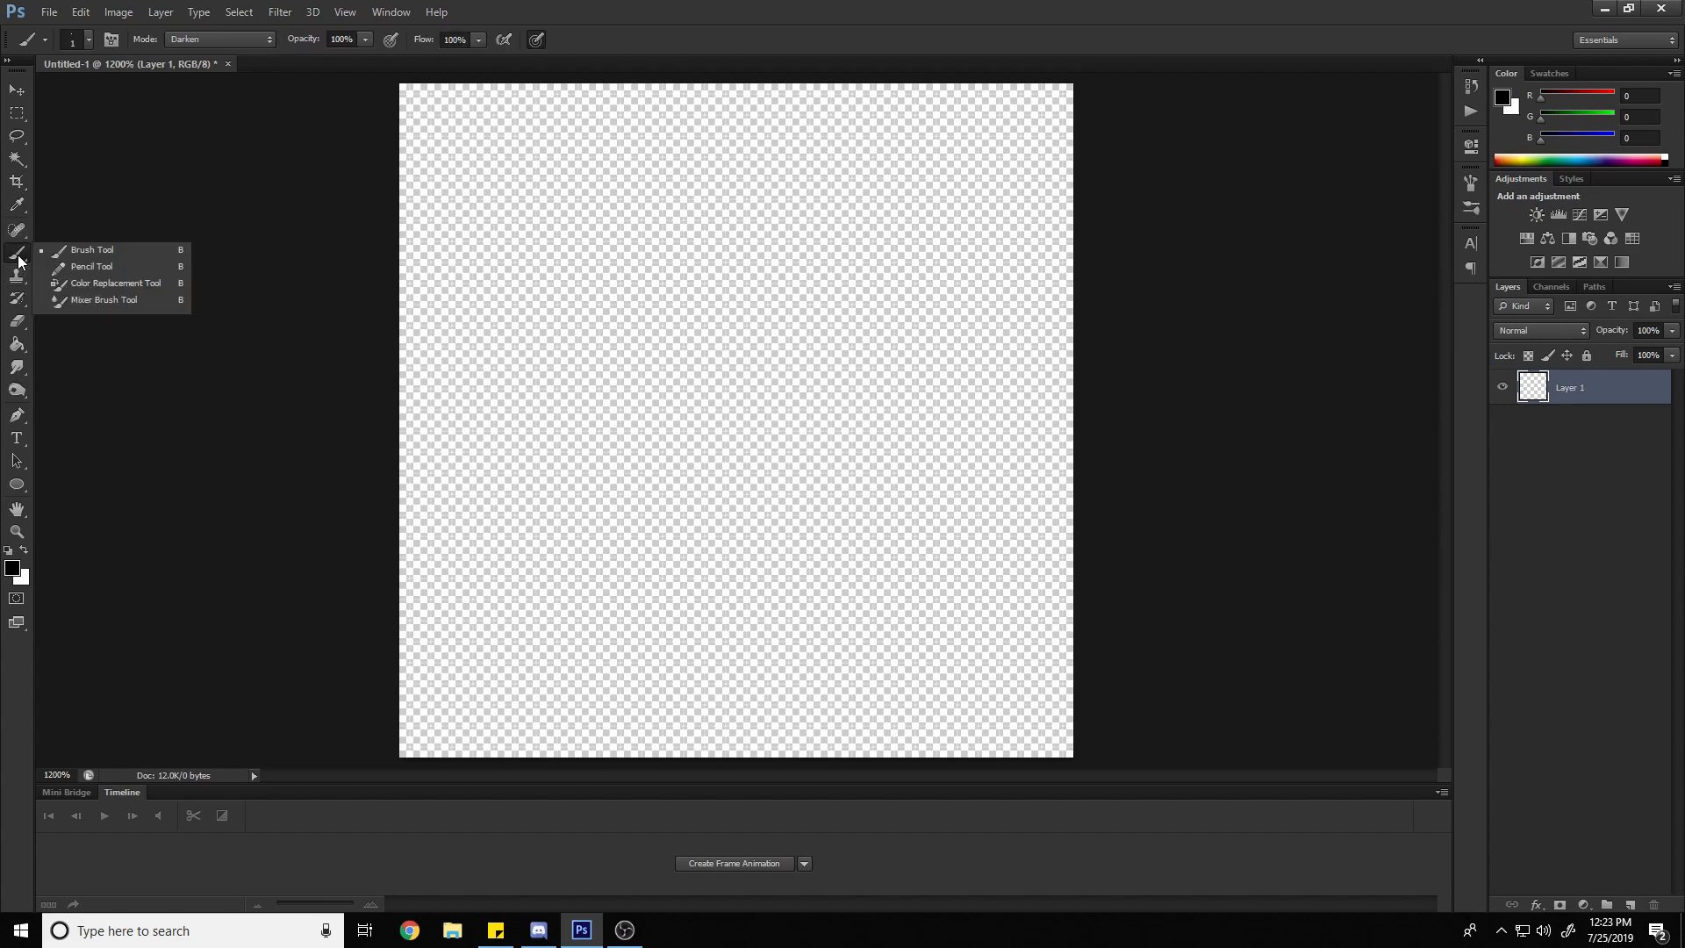
click(113, 273)
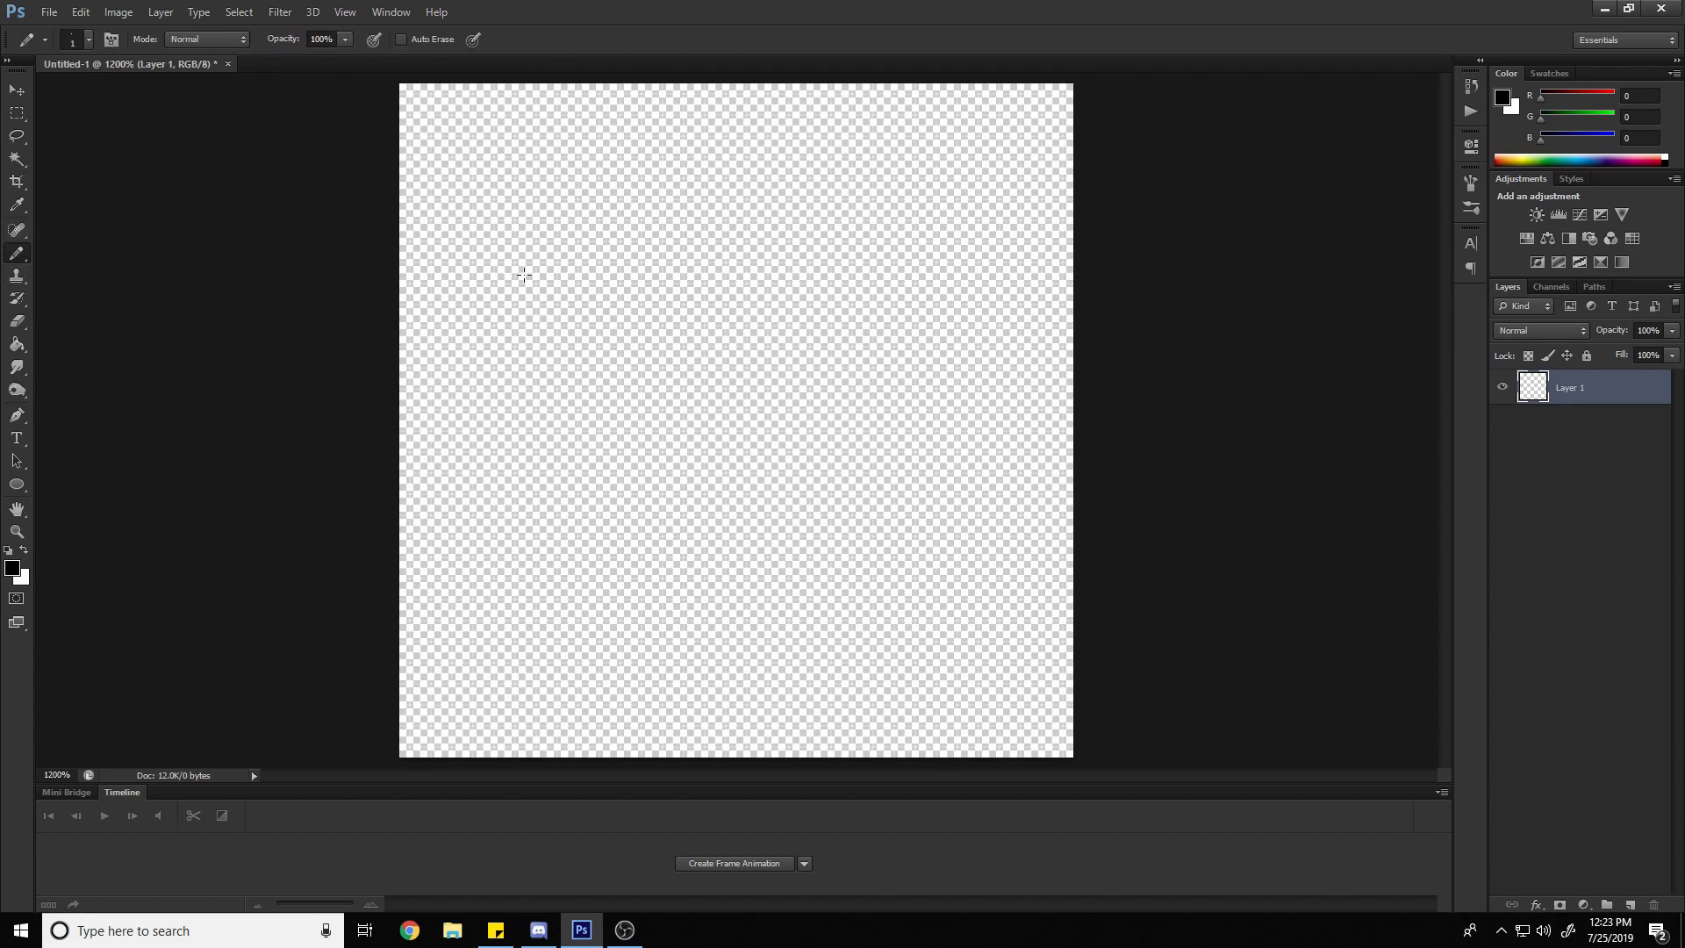
Set the Pencil's size to 1 px
click(65, 39)
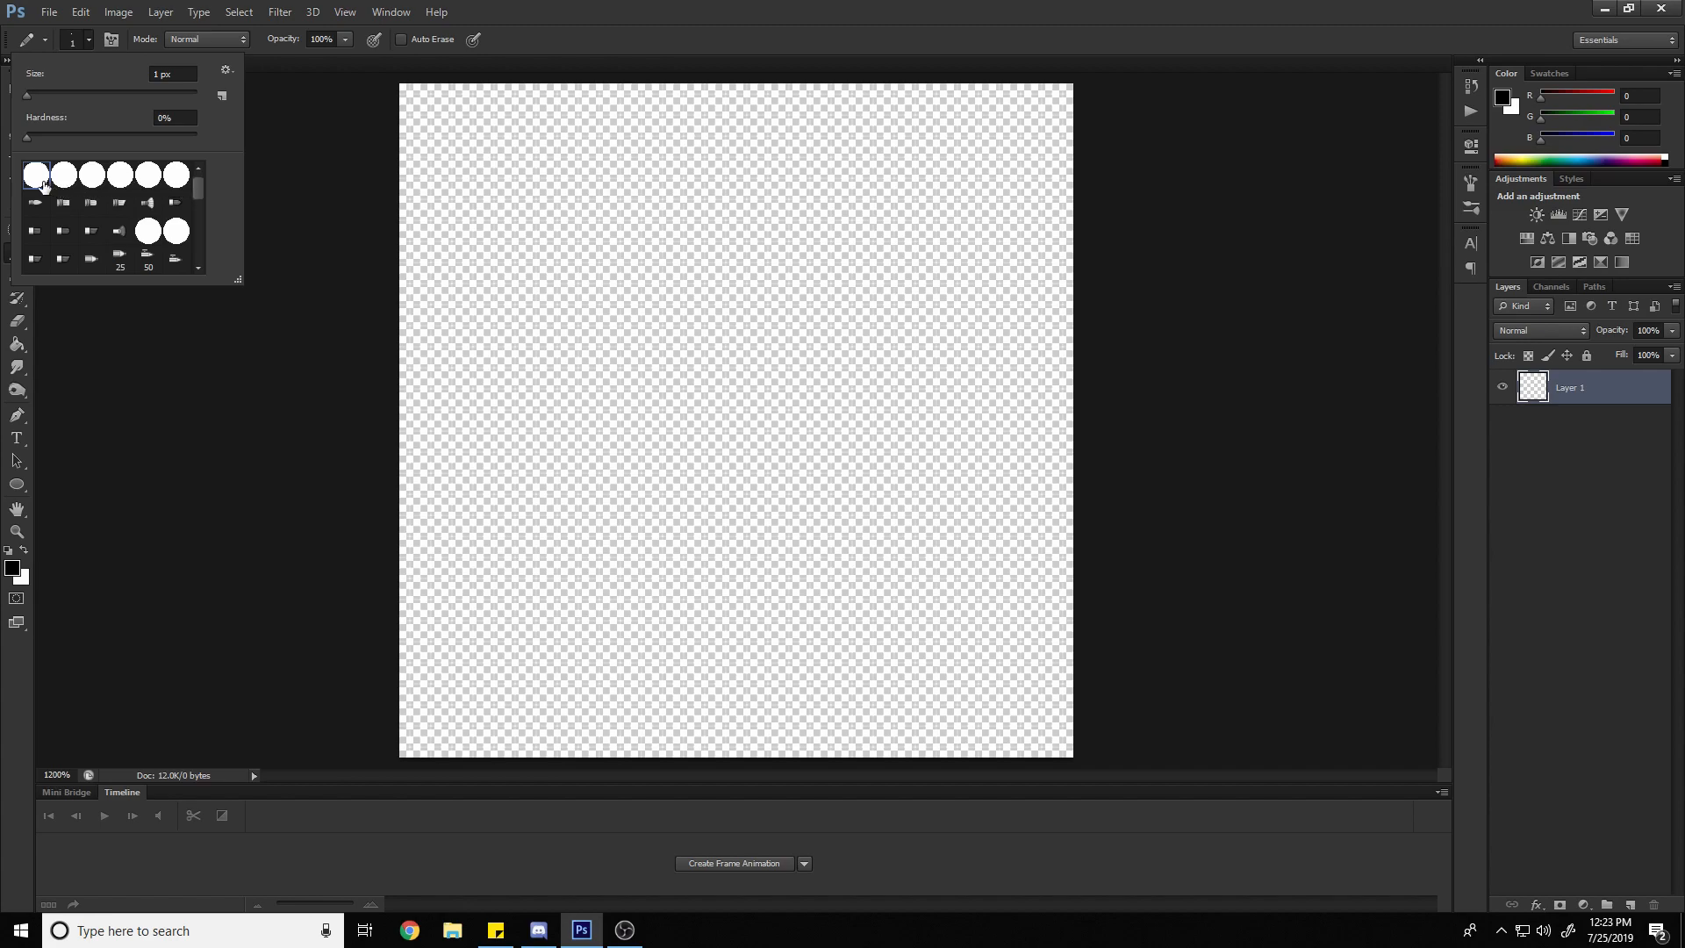
scroll(52, 188, down, 2)
scroll(61, 189, up, 2)
drag(28, 95, 18, 100)
Draw a freehand zigzag line enclosed by a rough oval in the upper half of the canvas
click(633, 236)
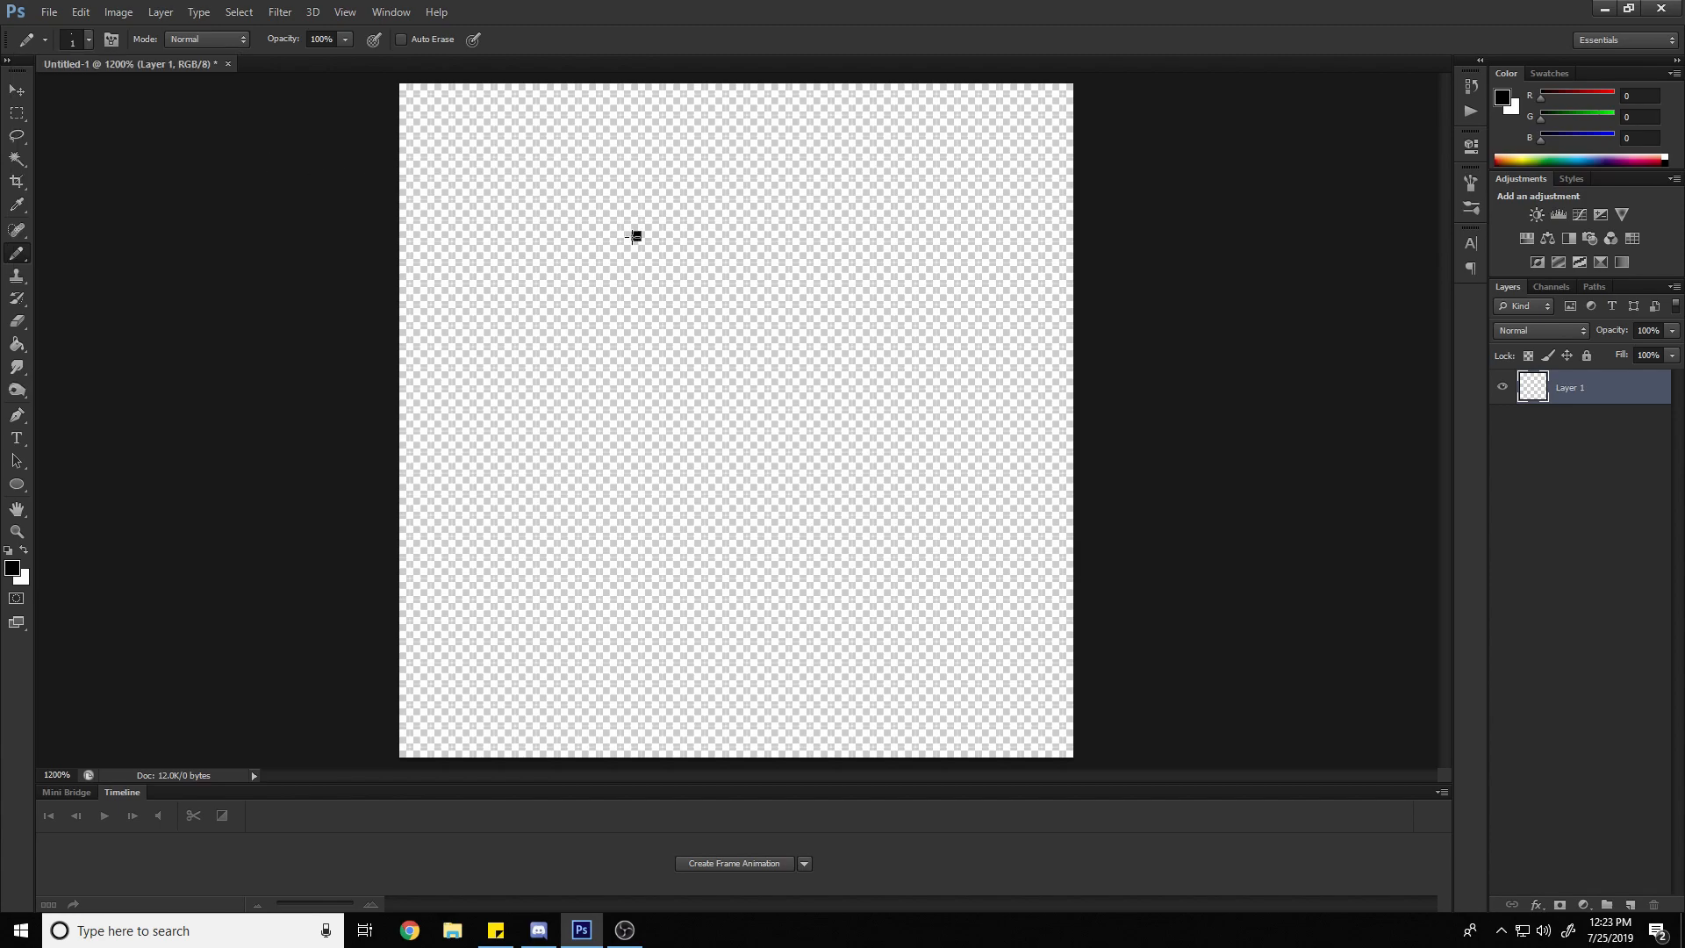
mouse_move(635, 236)
mouse_down()
mouse_move(574, 331)
mouse_move(646, 298)
mouse_move(685, 347)
mouse_move(738, 296)
mouse_move(786, 352)
mouse_move(837, 299)
mouse_up()
mouse_move(920, 237)
mouse_down()
mouse_move(729, 159)
mouse_move(635, 164)
mouse_move(545, 250)
mouse_move(602, 381)
mouse_move(916, 373)
mouse_move(986, 242)
mouse_move(913, 234)
mouse_up()
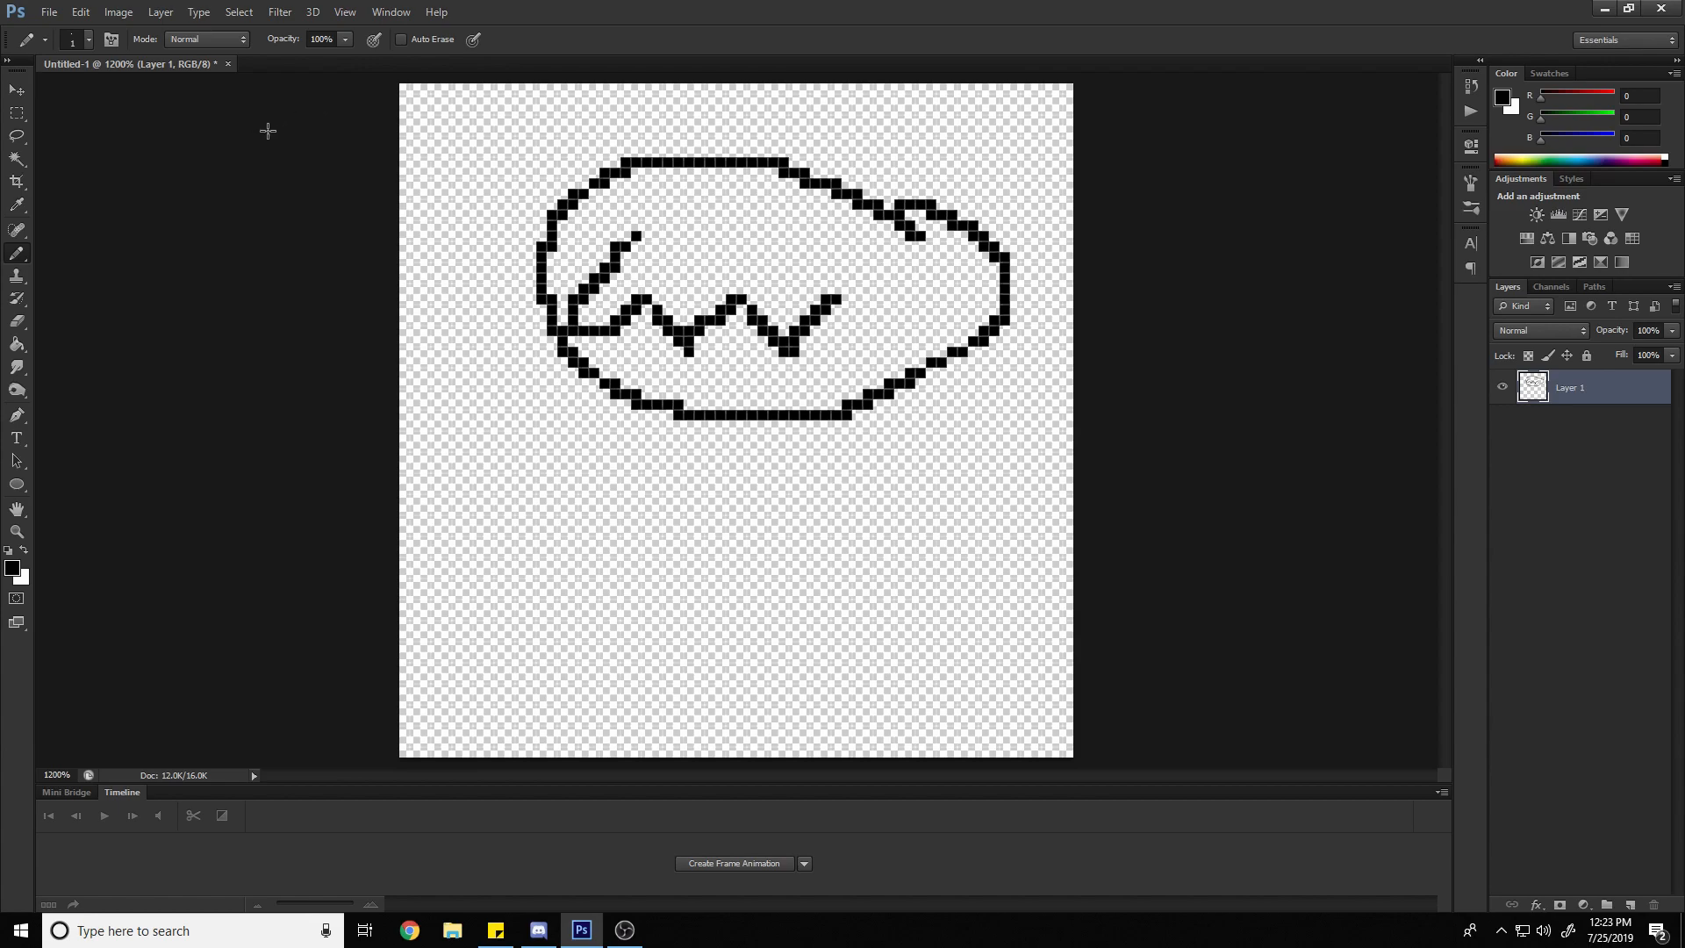
Check that the image interpolation preference is Nearest Neighbor (preserve hard edges) and review the Guides, Grid & Slices preferences
click(84, 12)
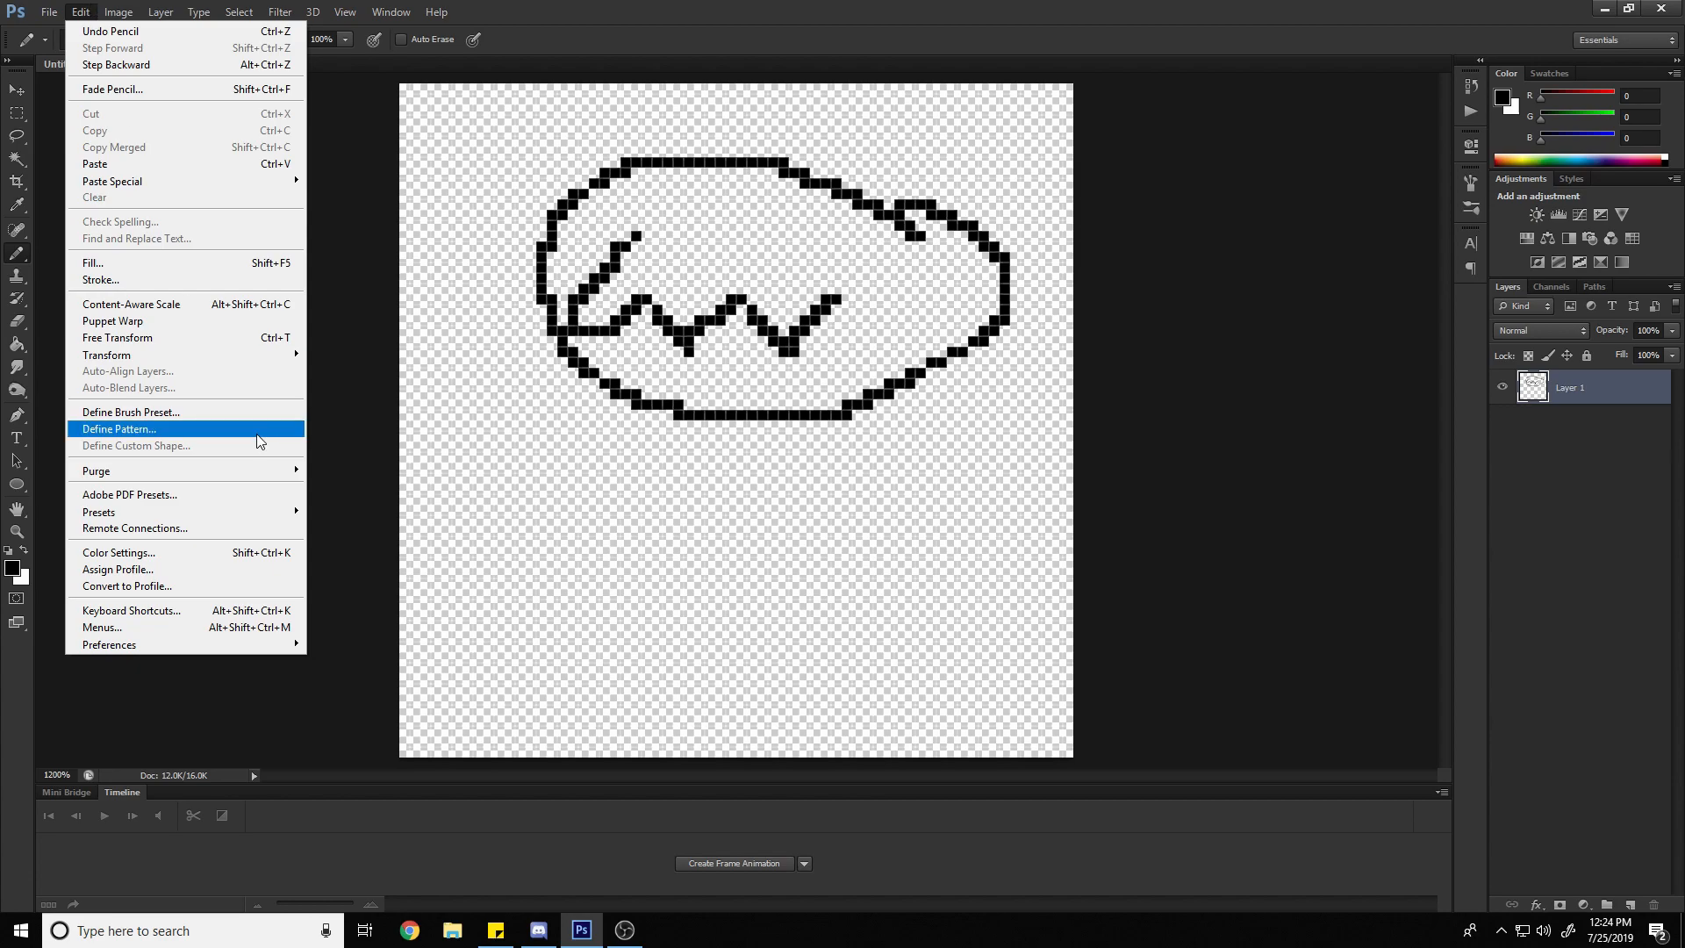
mouse_move(193, 647)
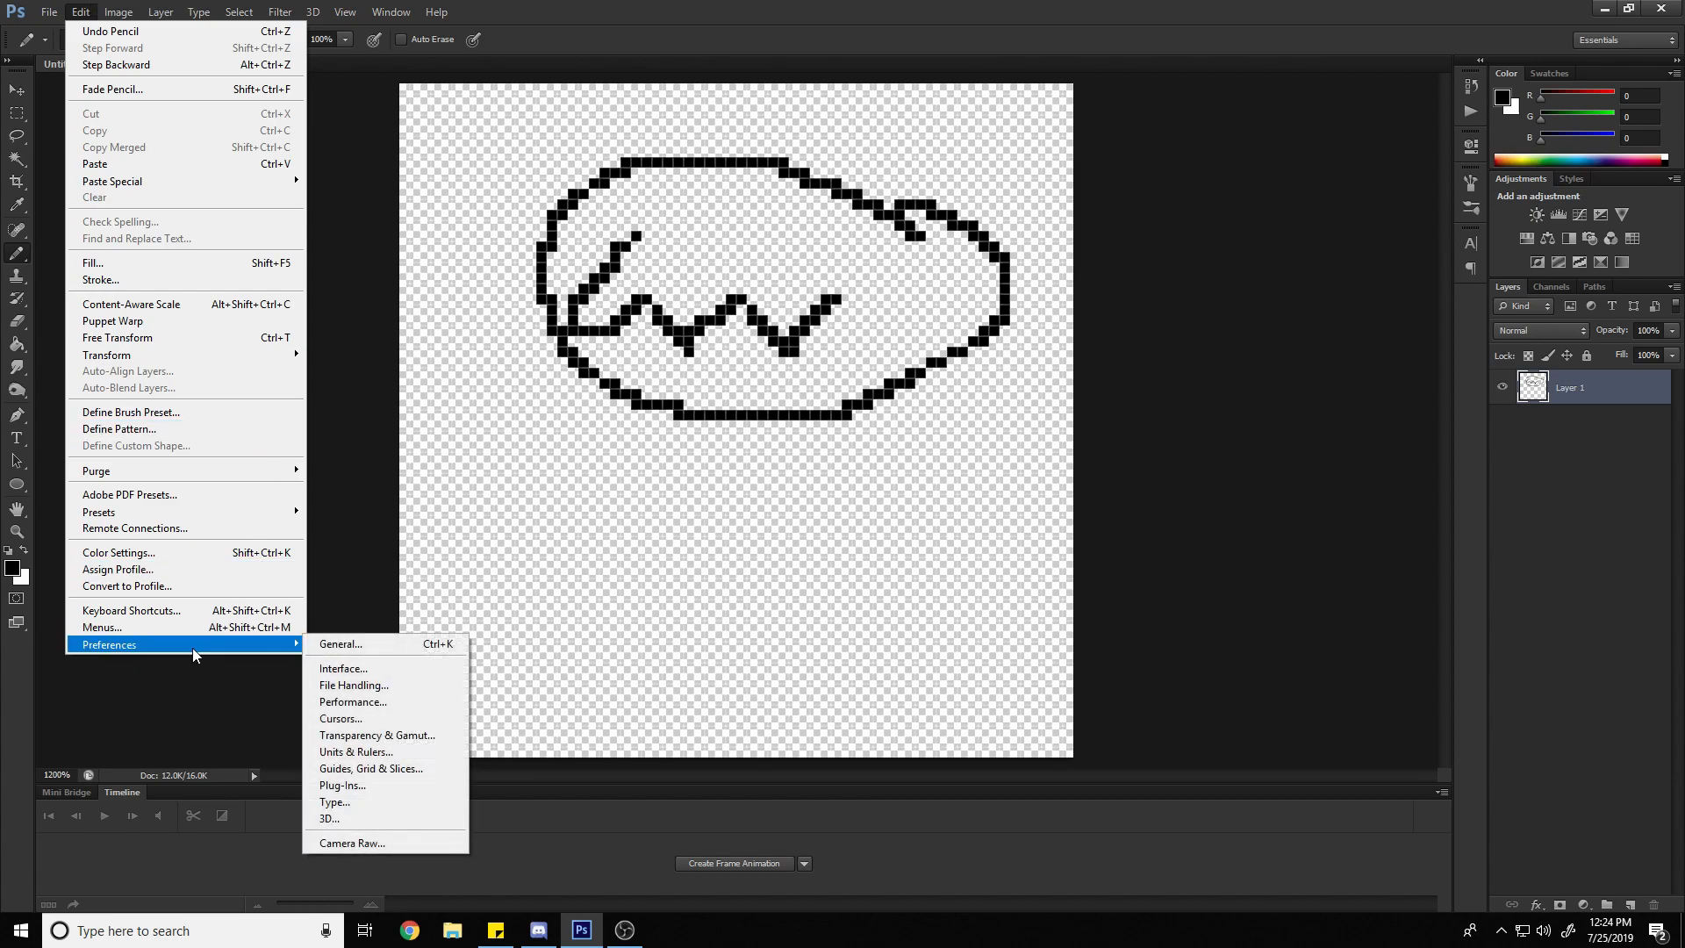
click(374, 645)
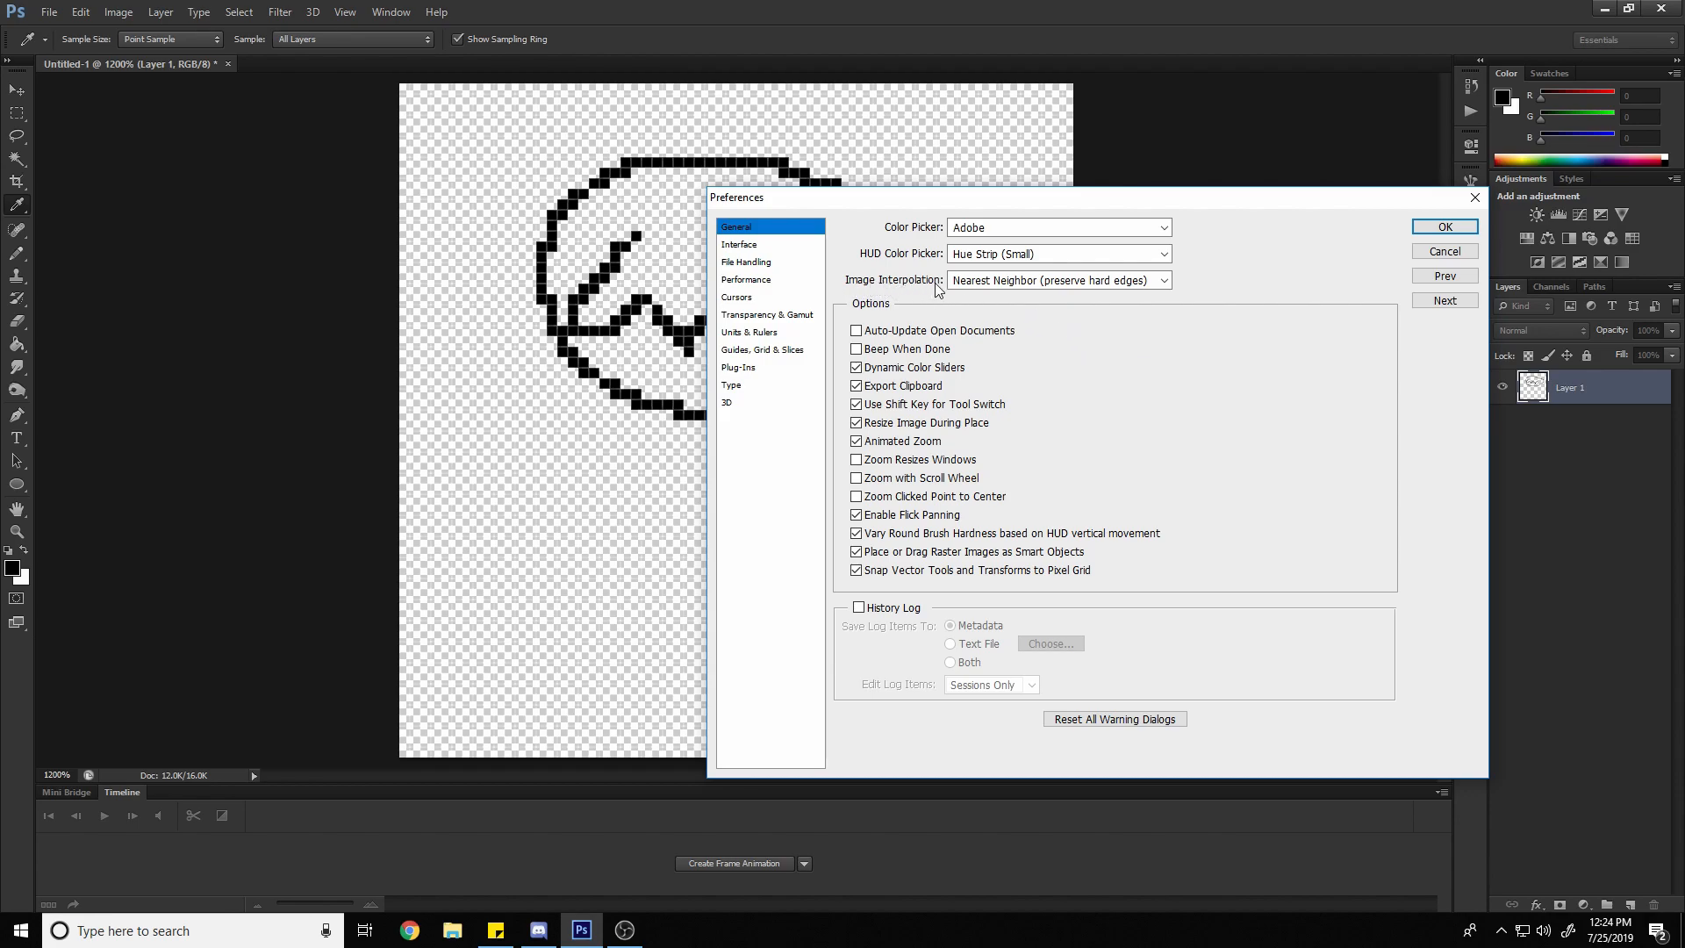
click(1009, 282)
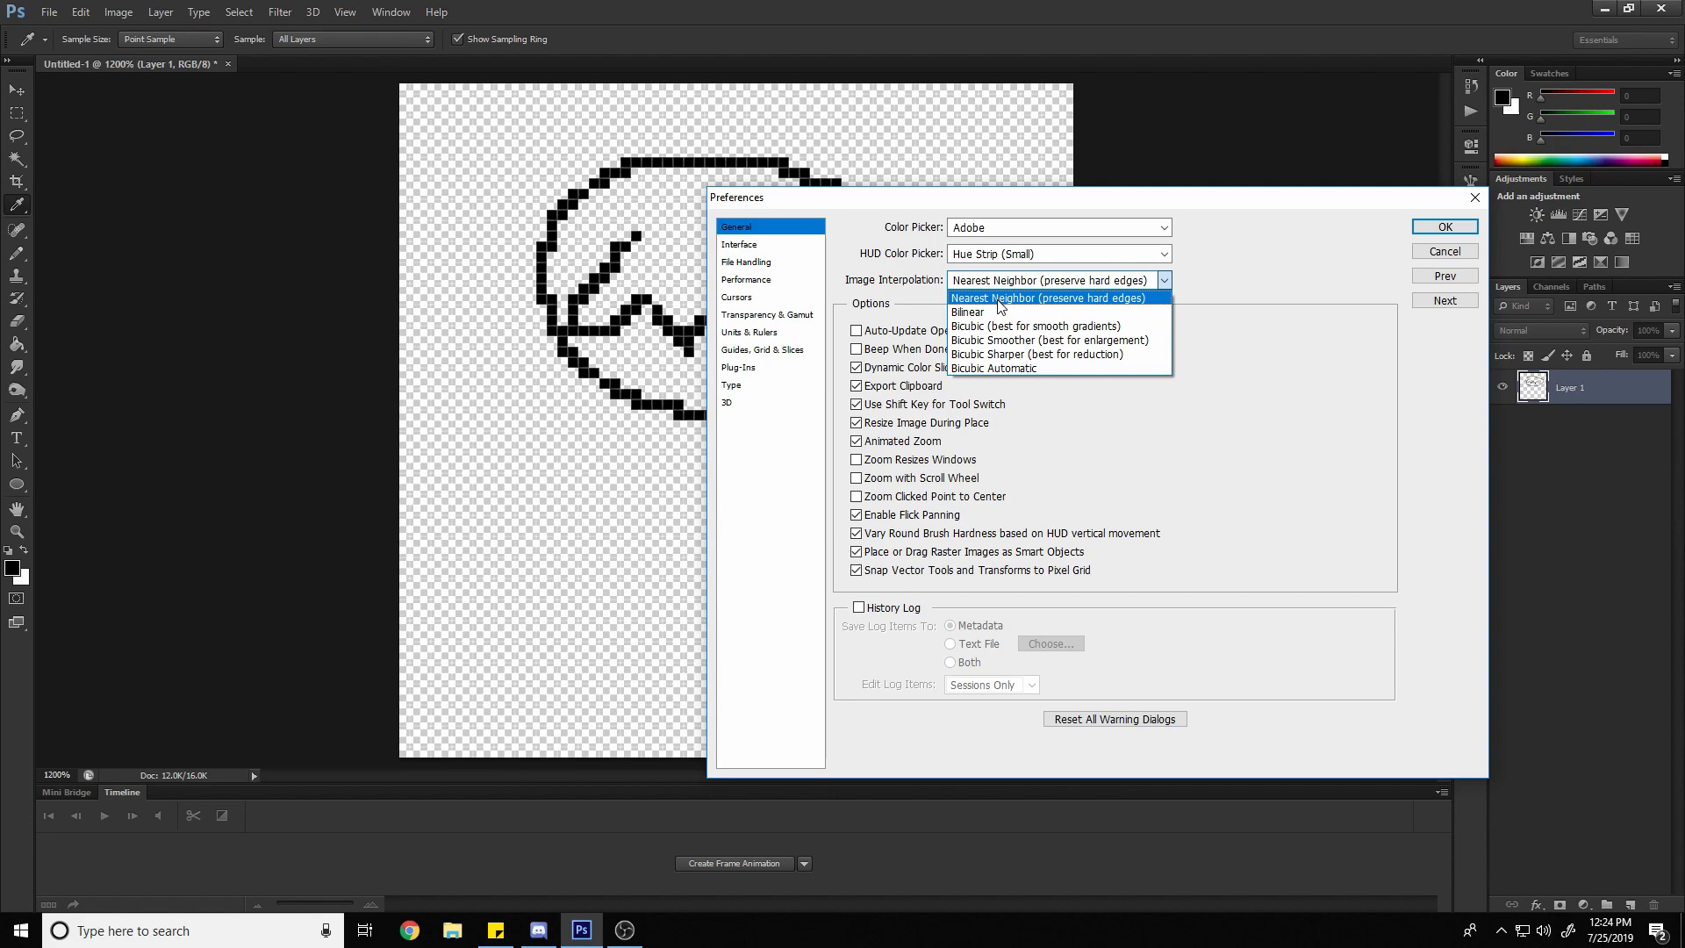
click(998, 299)
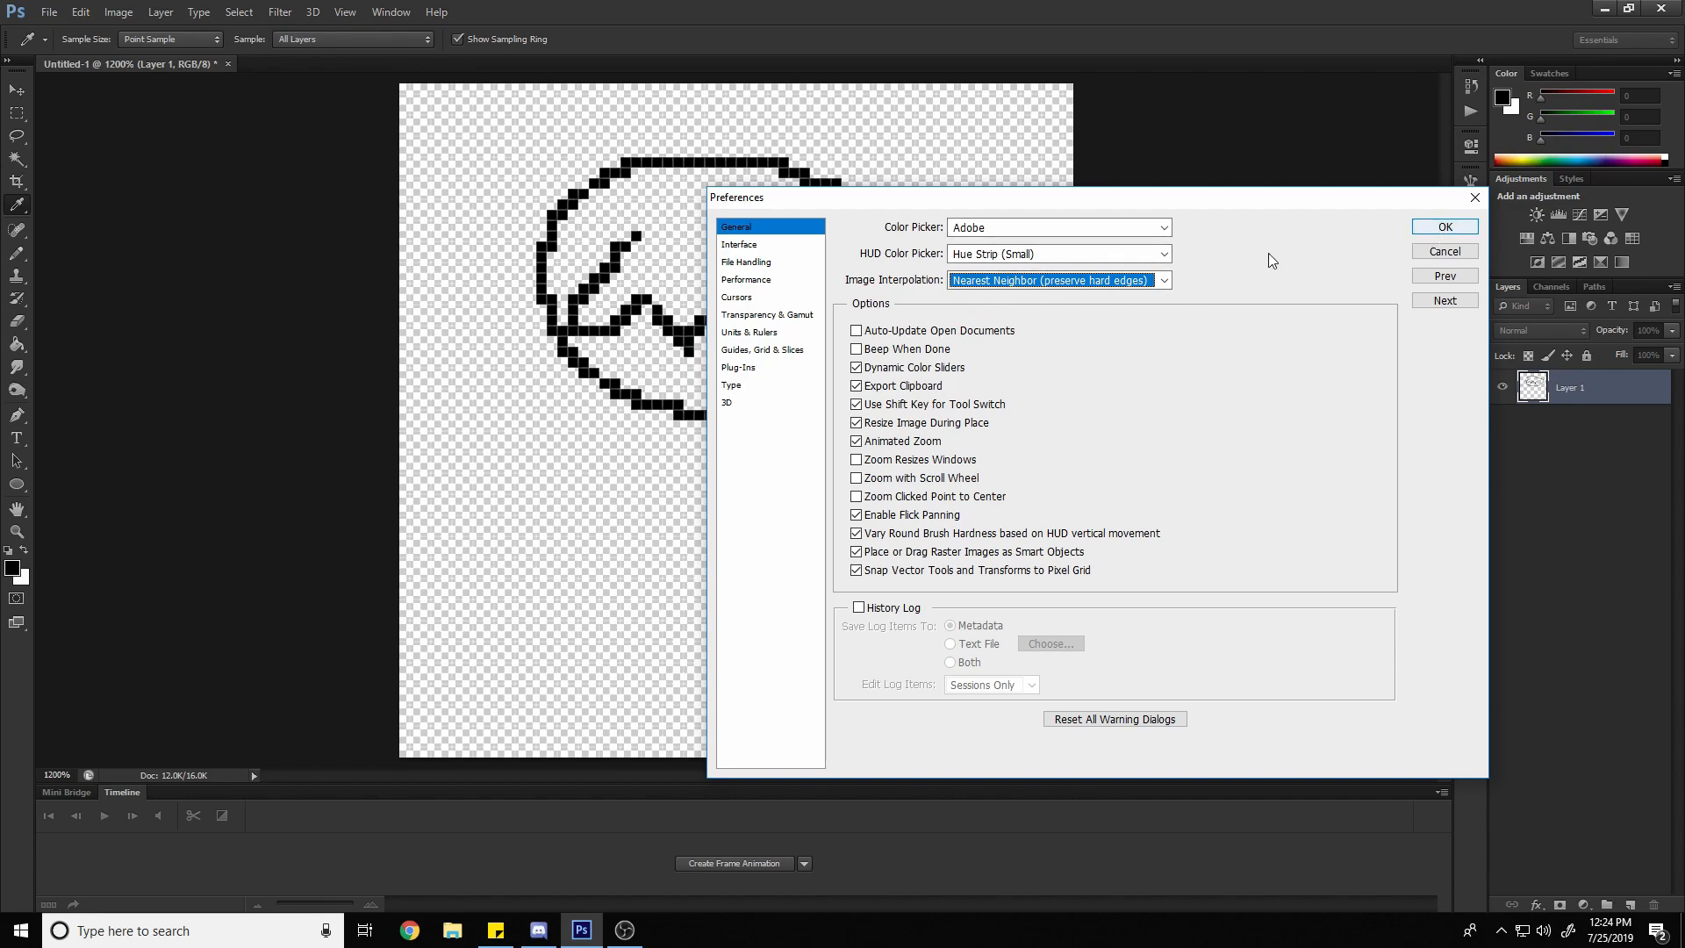
click(769, 351)
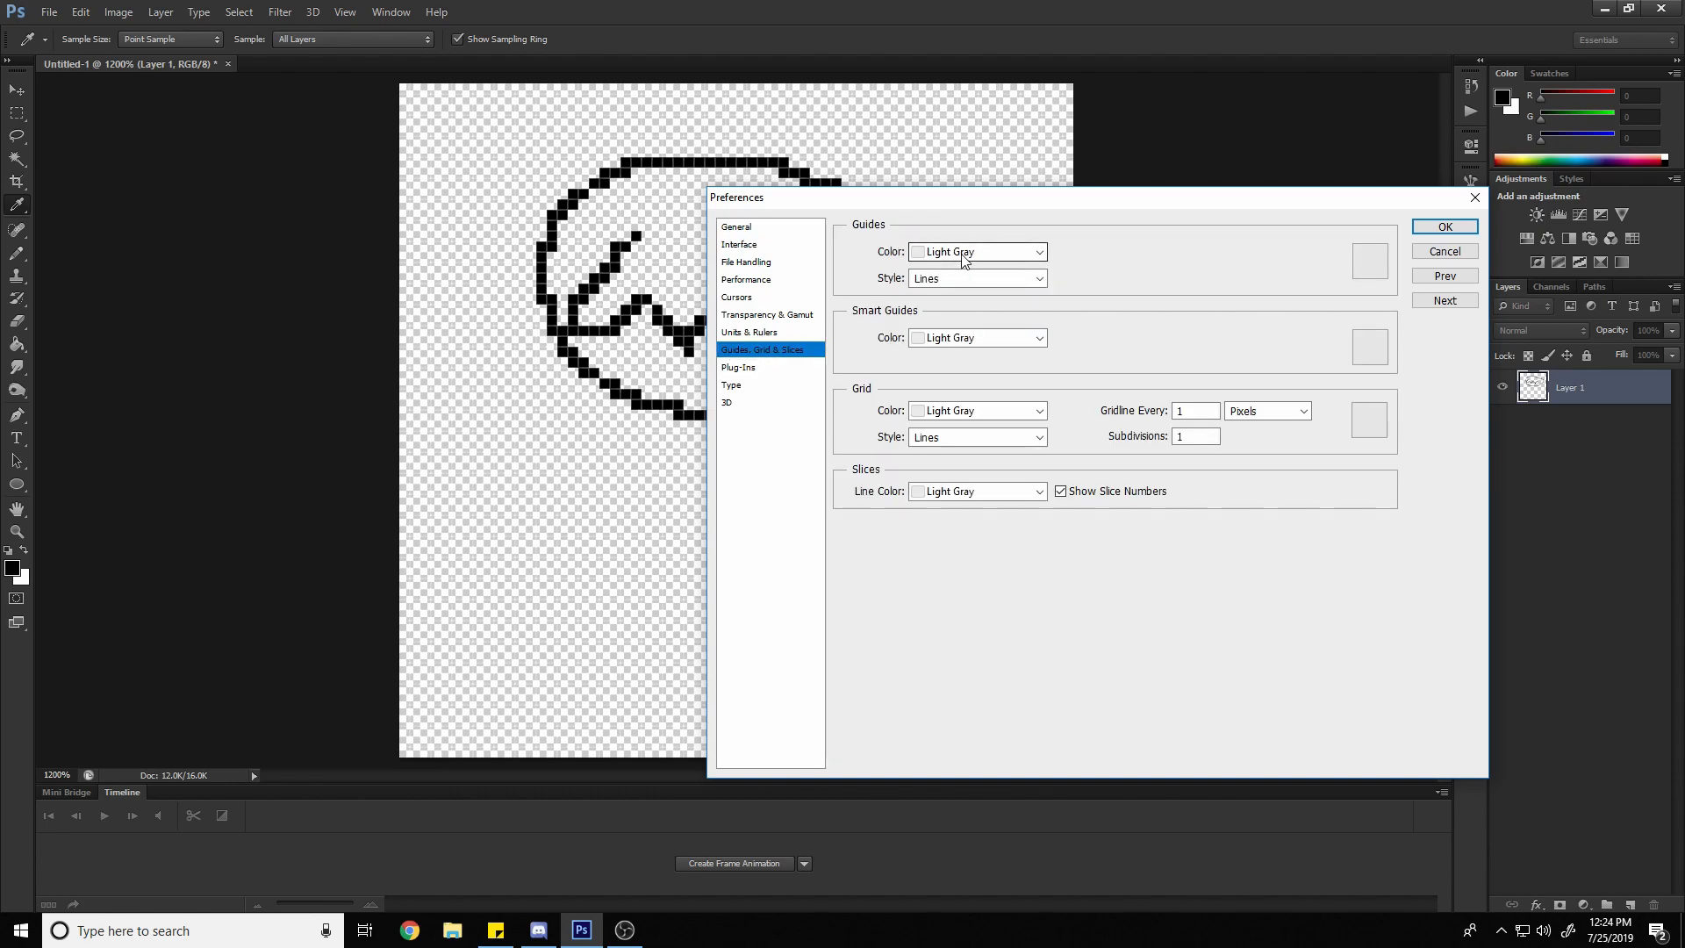
click(1425, 251)
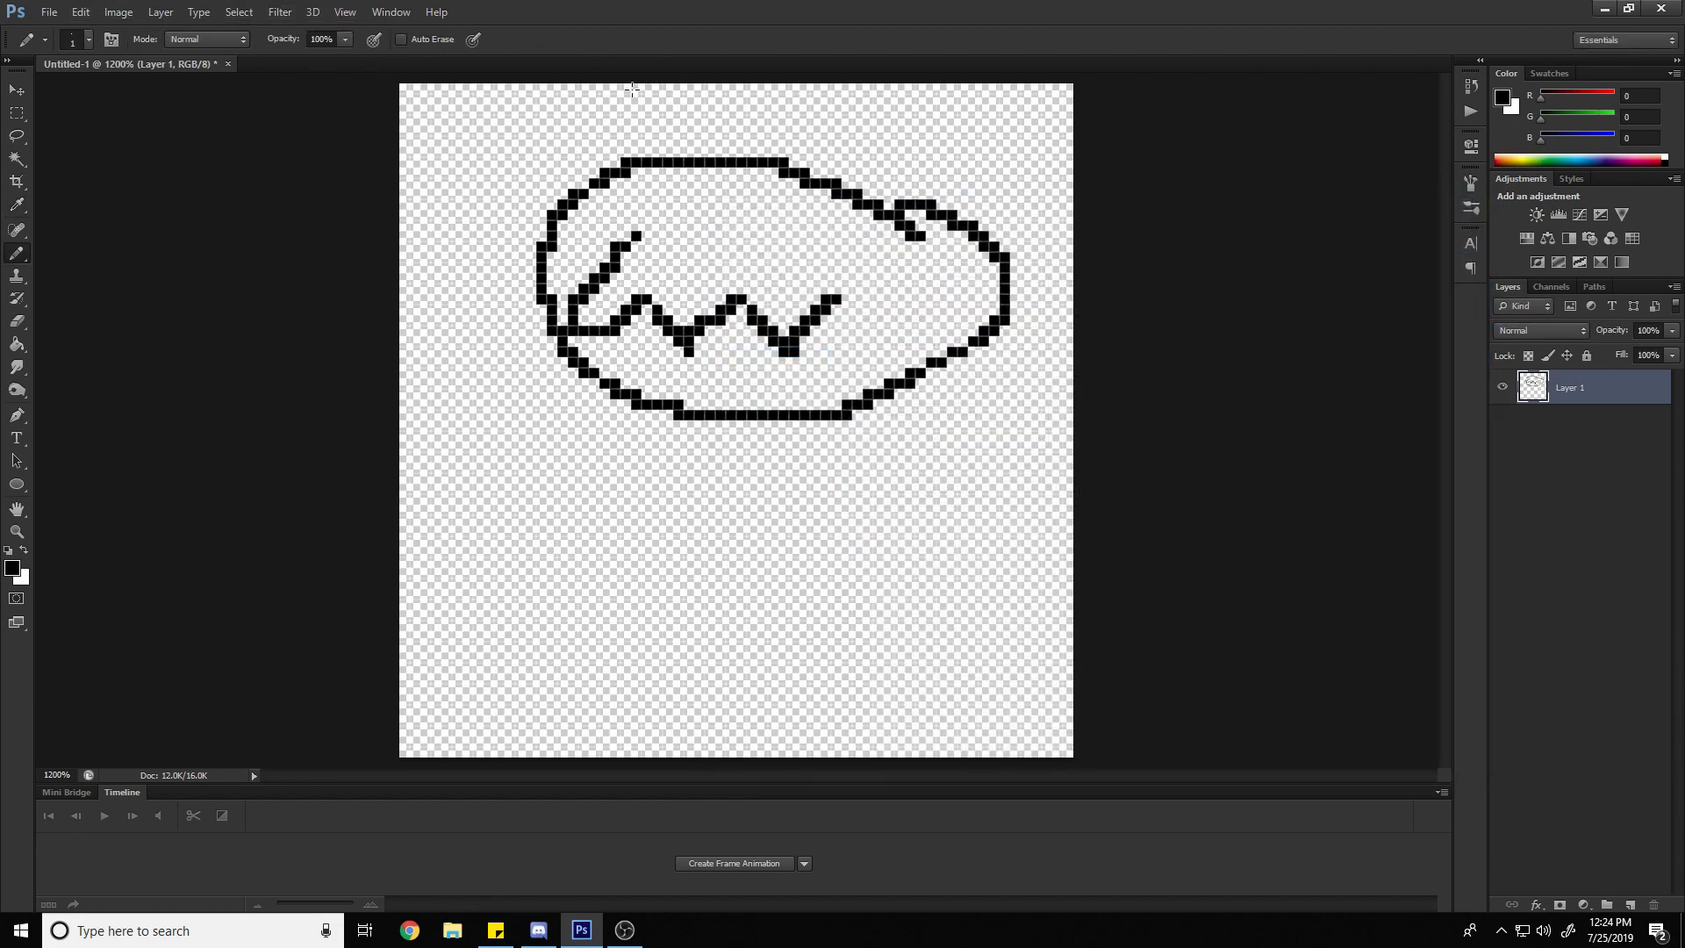
Keep black as the foreground color and switch to the Paint Bucket tool
click(12, 567)
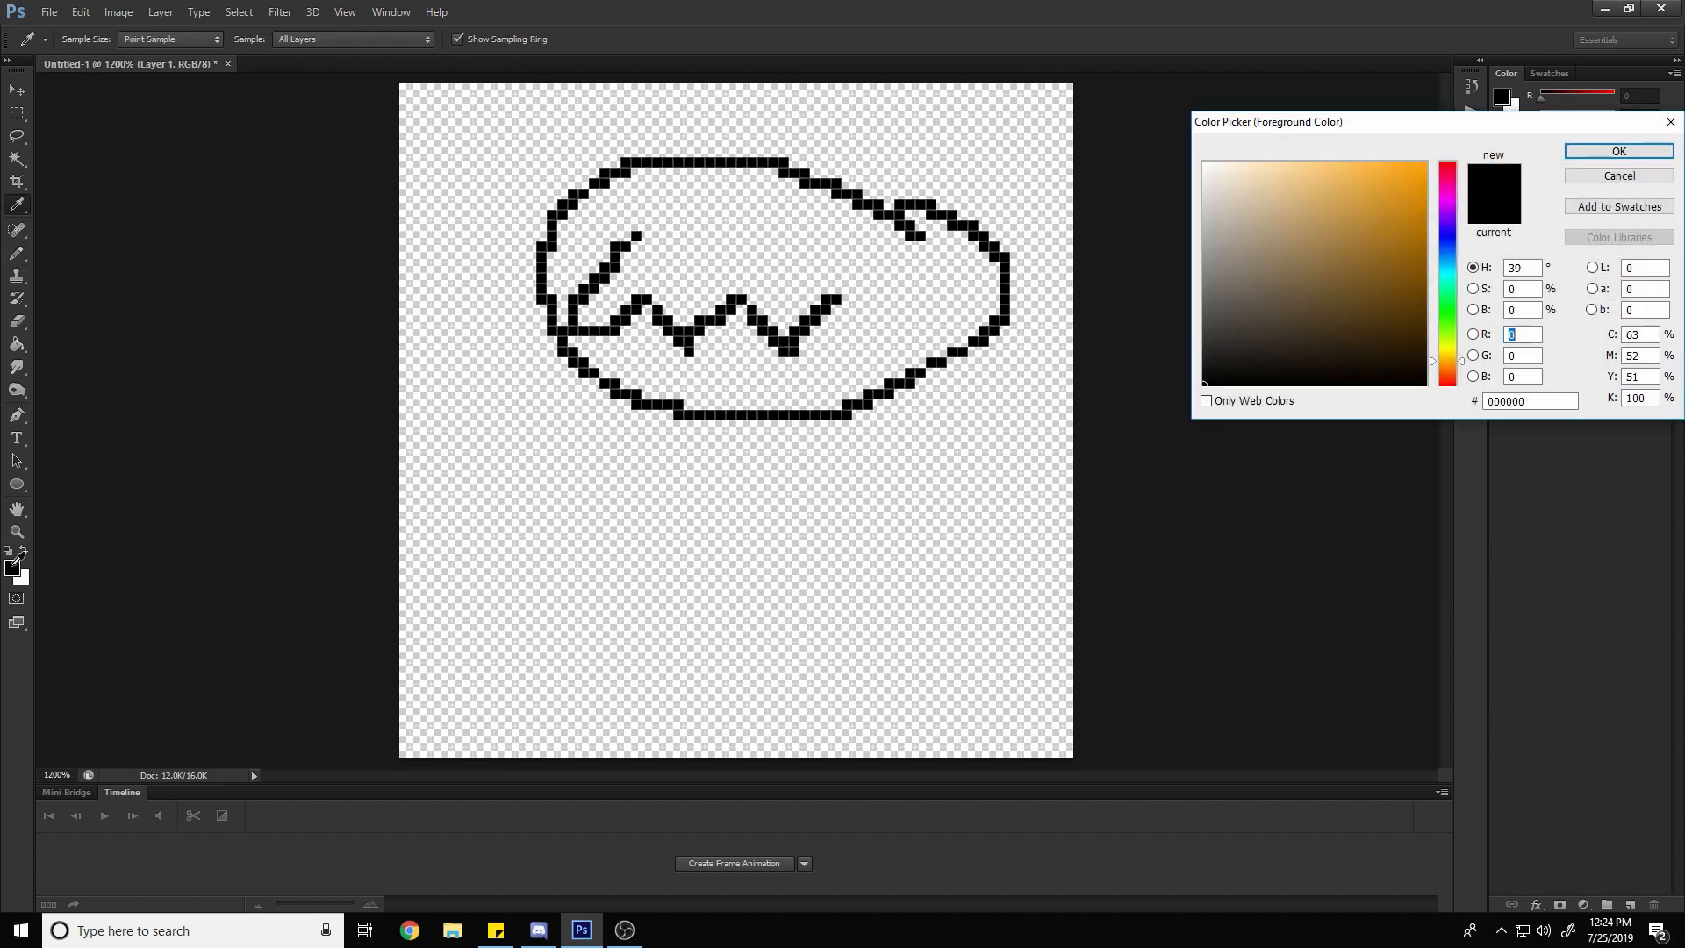
click(1619, 151)
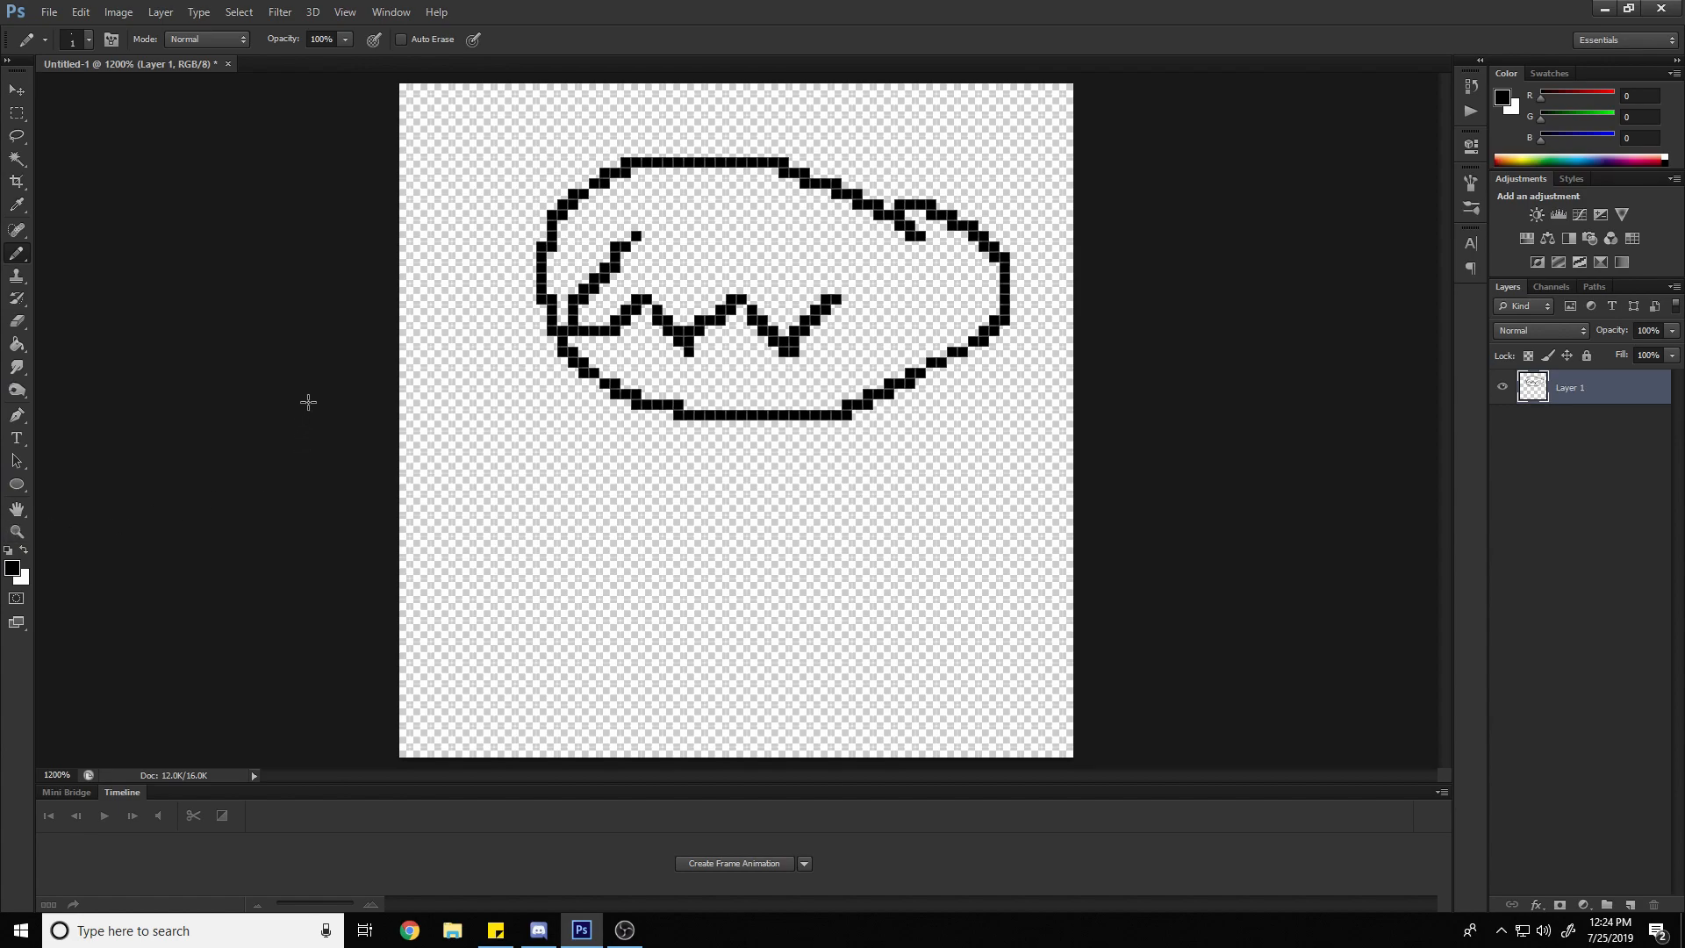
key(g)
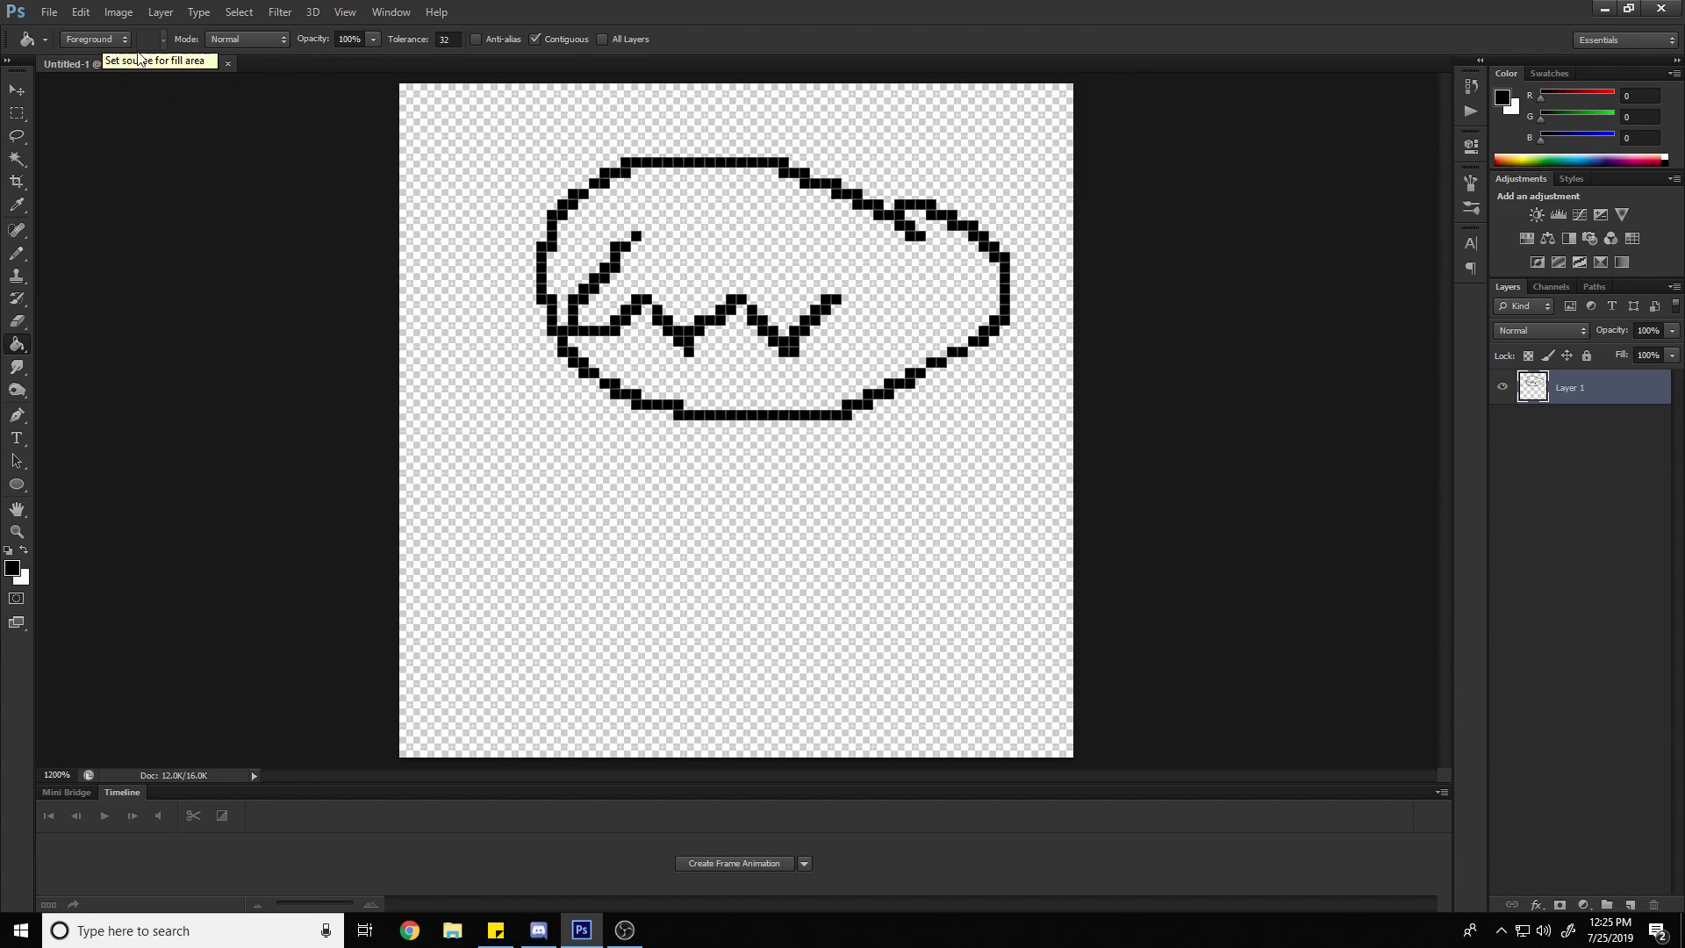
Turn on the Paint Bucket's anti-aliasing, test black fills outside and inside the oval, and undo each one
click(476, 39)
click(563, 135)
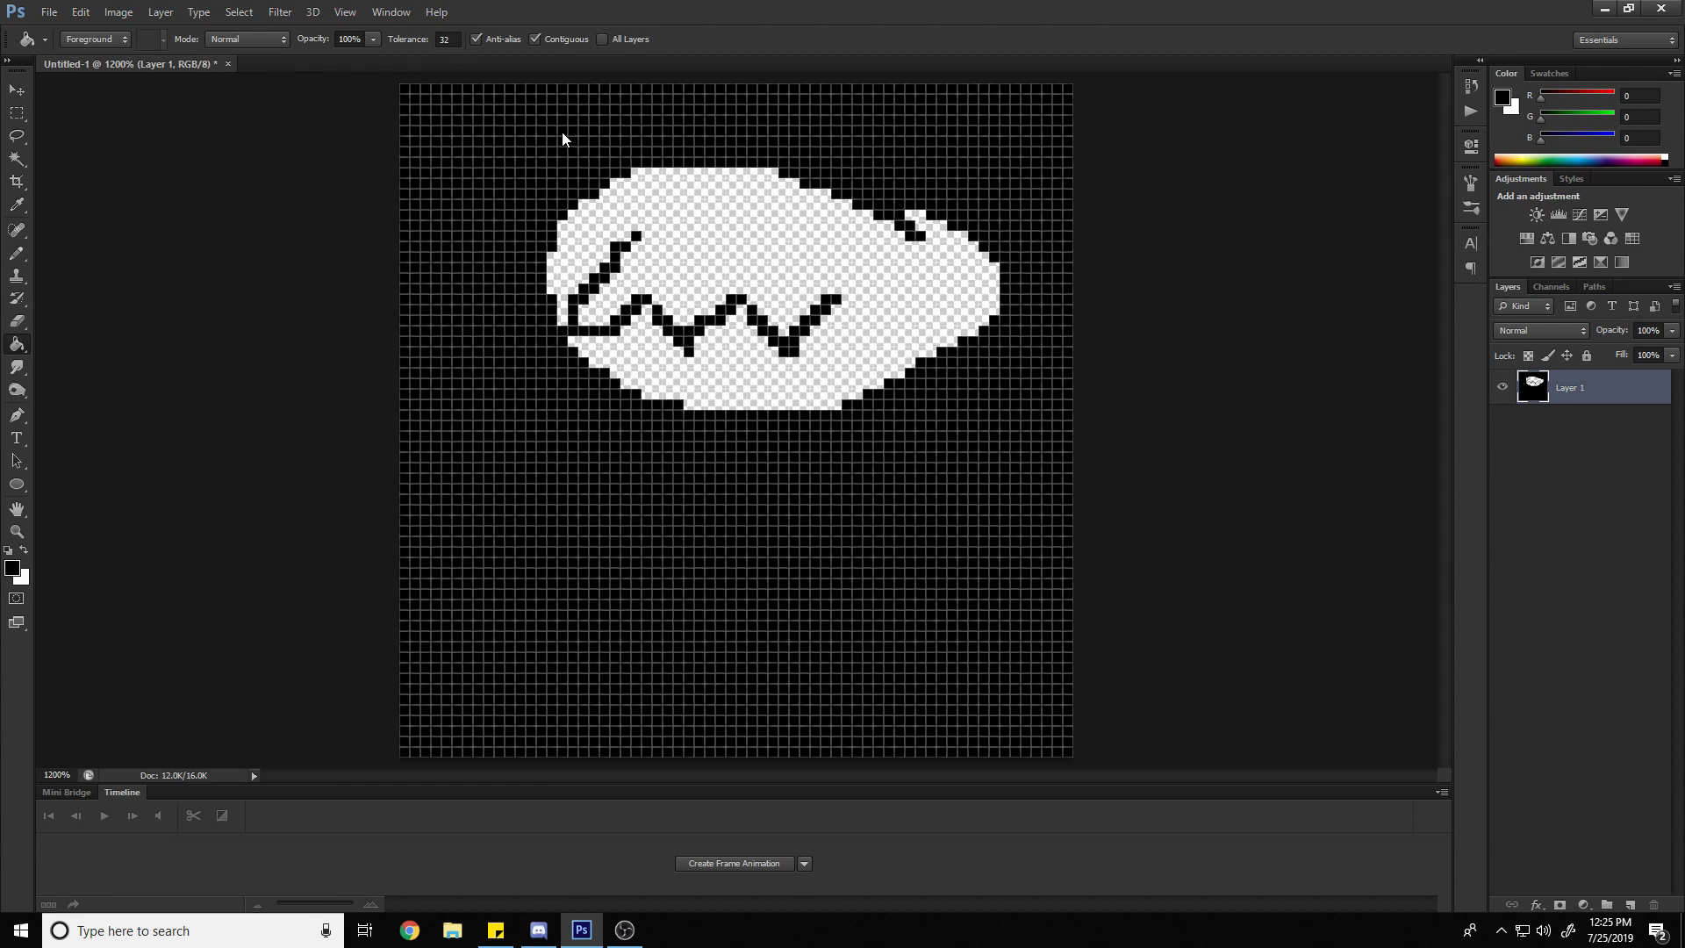
key(ctrl+z)
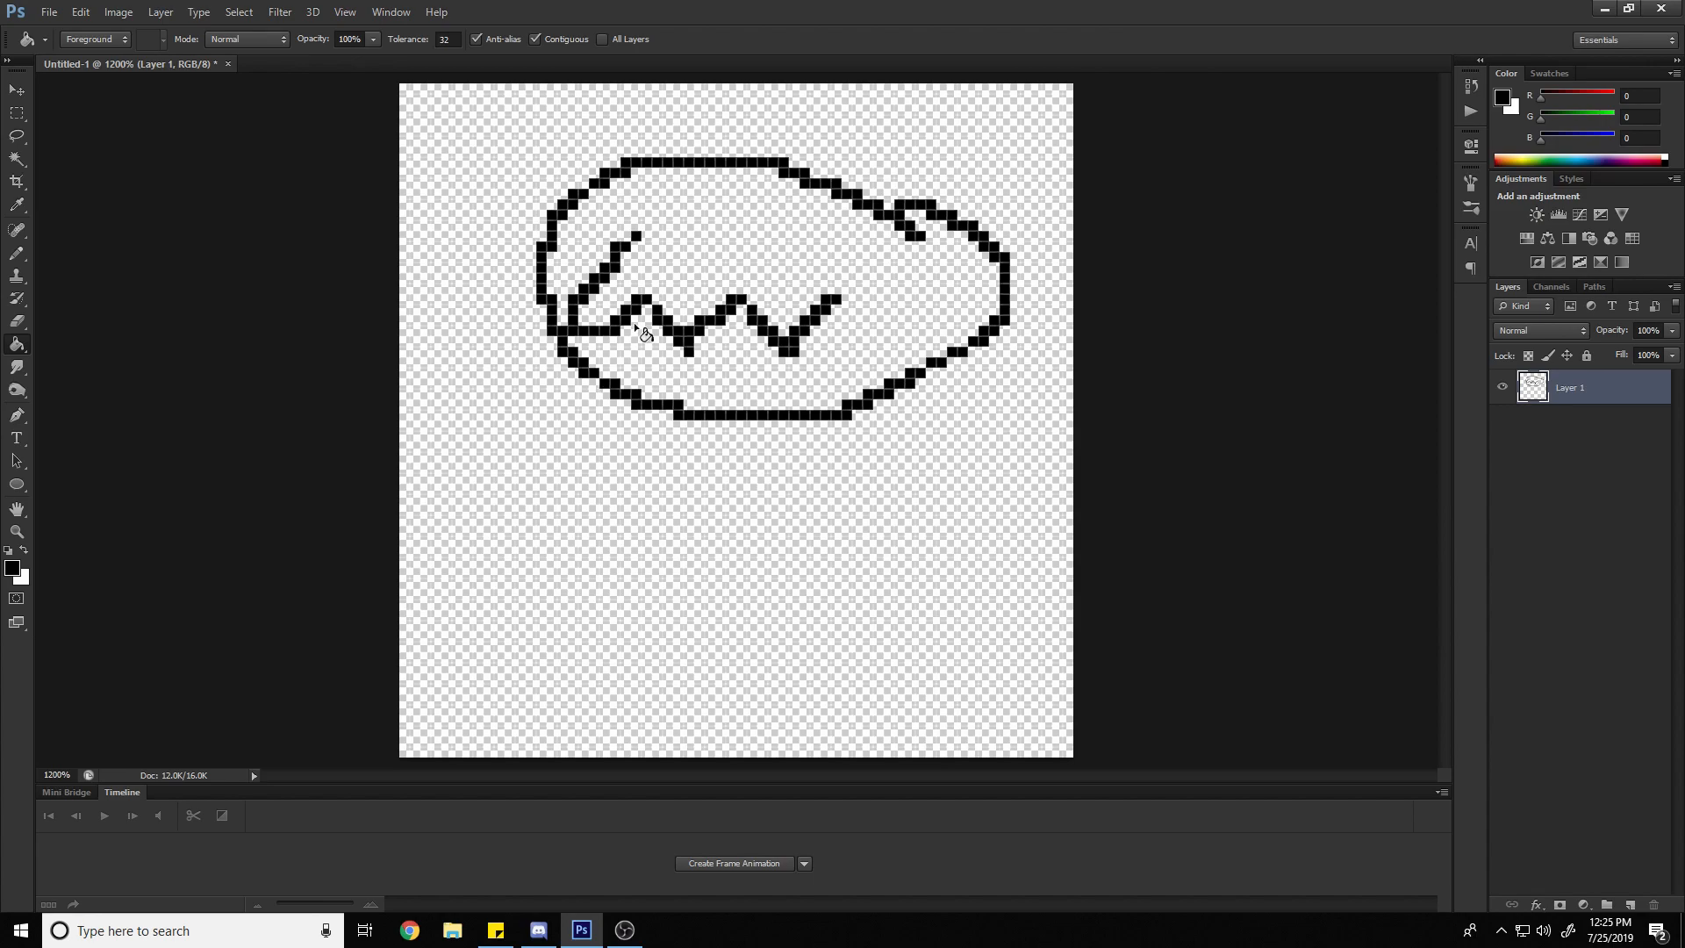
click(617, 392)
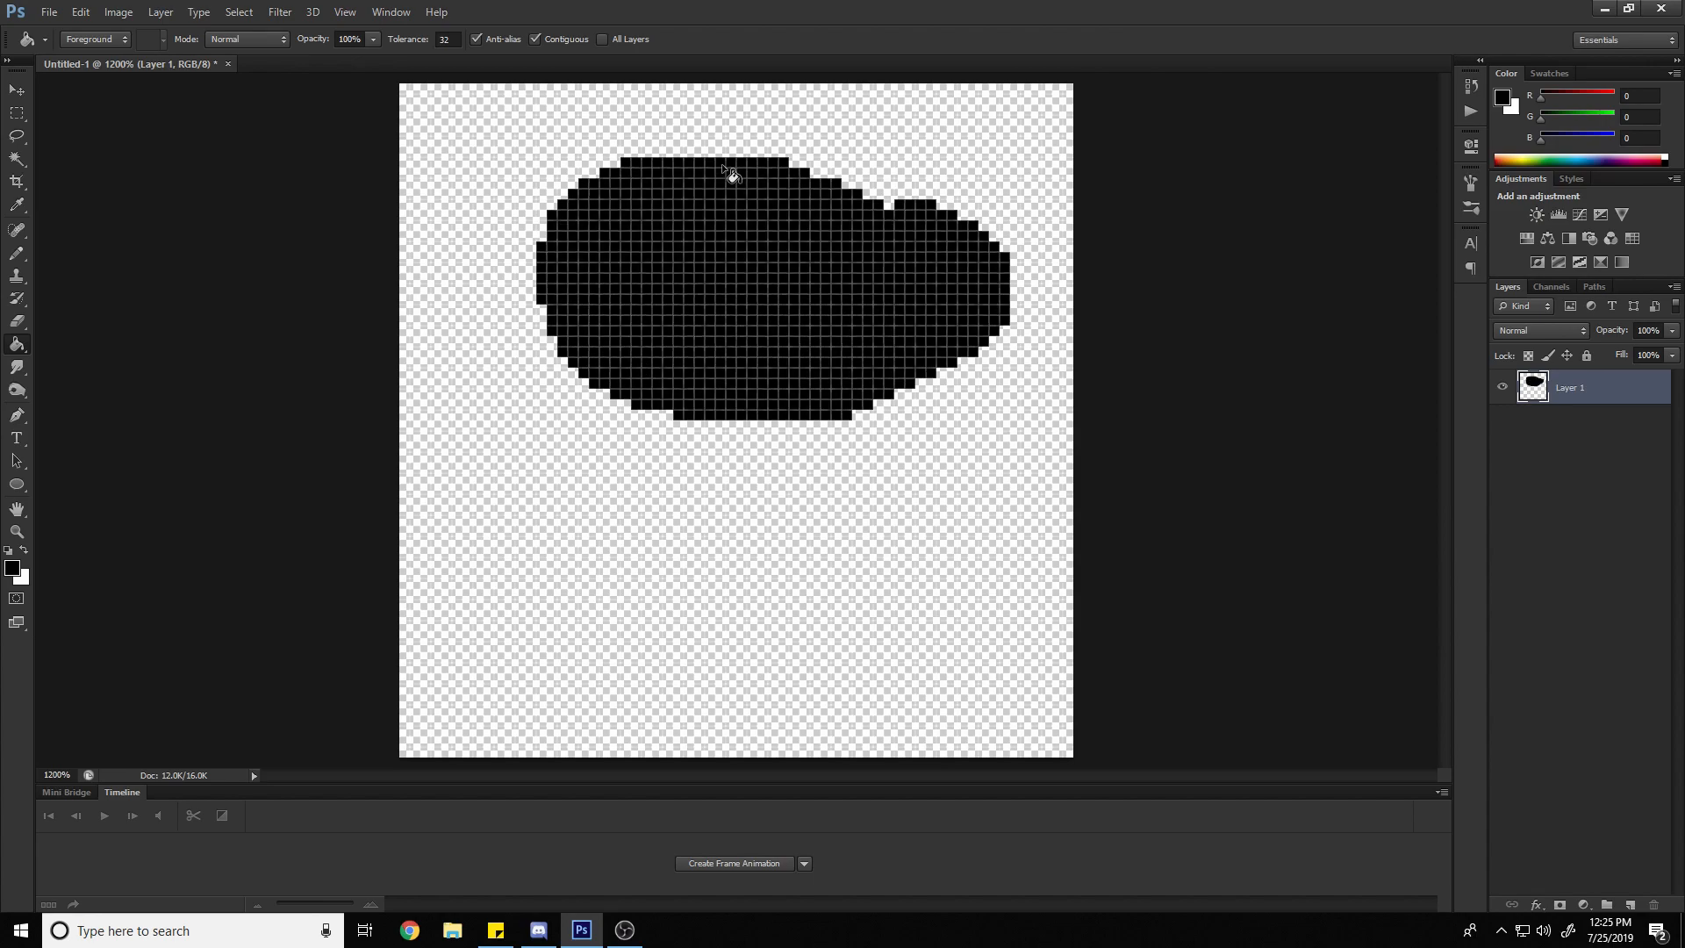
key(ctrl+z)
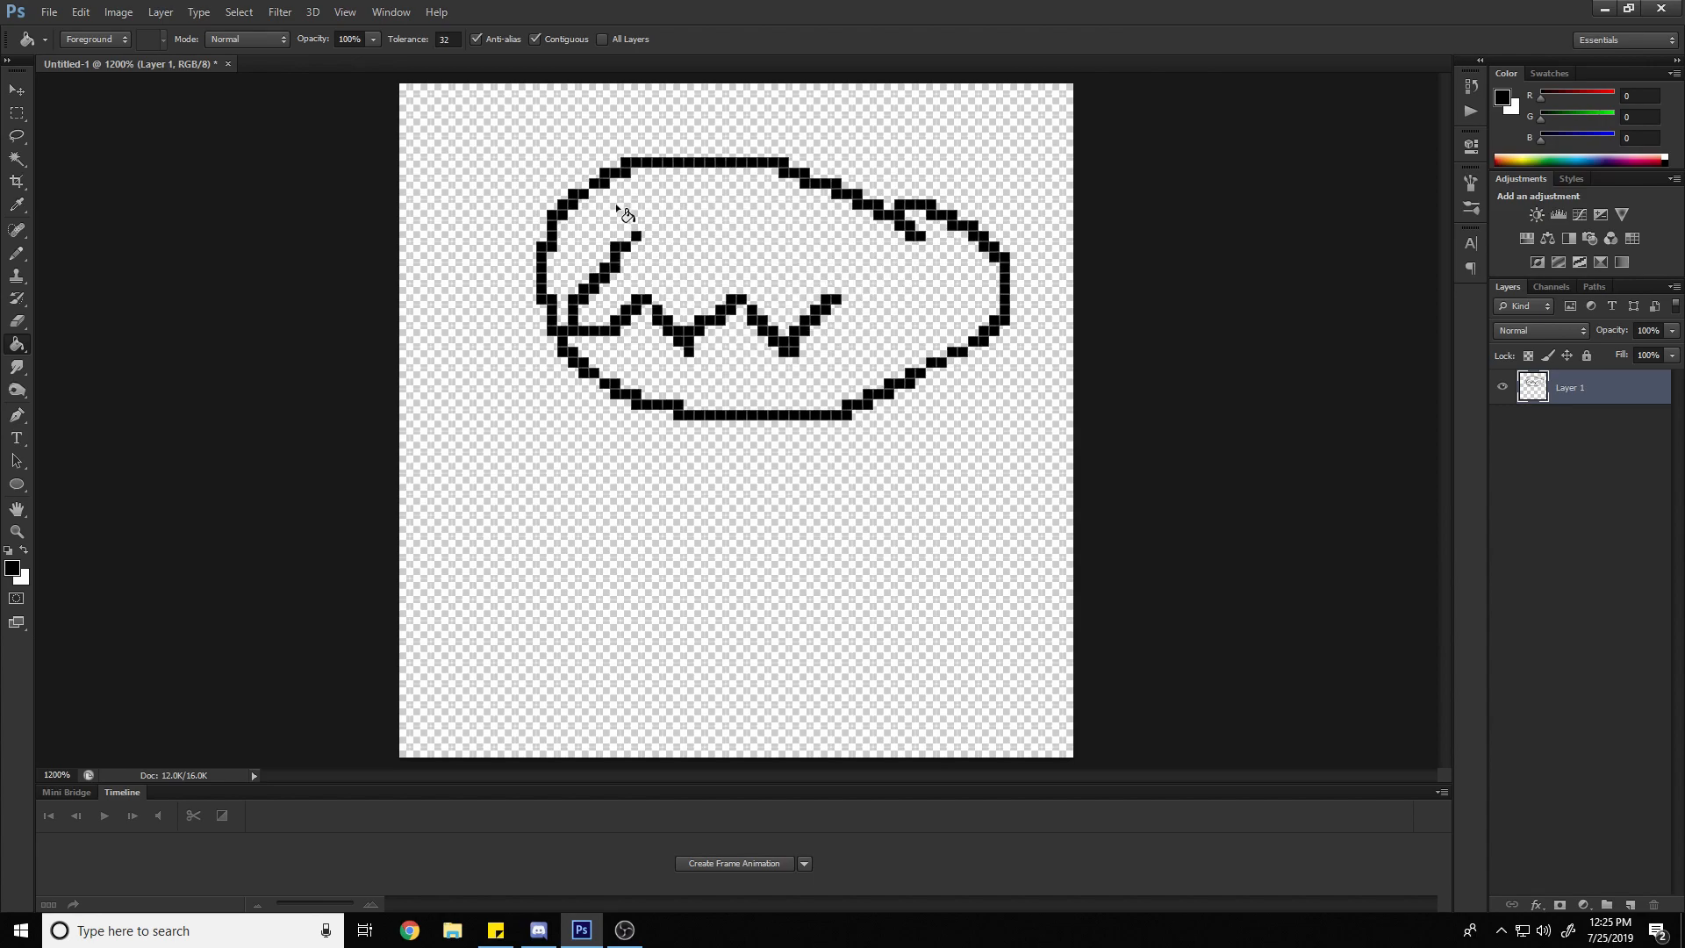
Set the foreground color to a tan with RGB values 174, 136, 63
click(12, 568)
click(1313, 251)
click(1346, 233)
click(1588, 149)
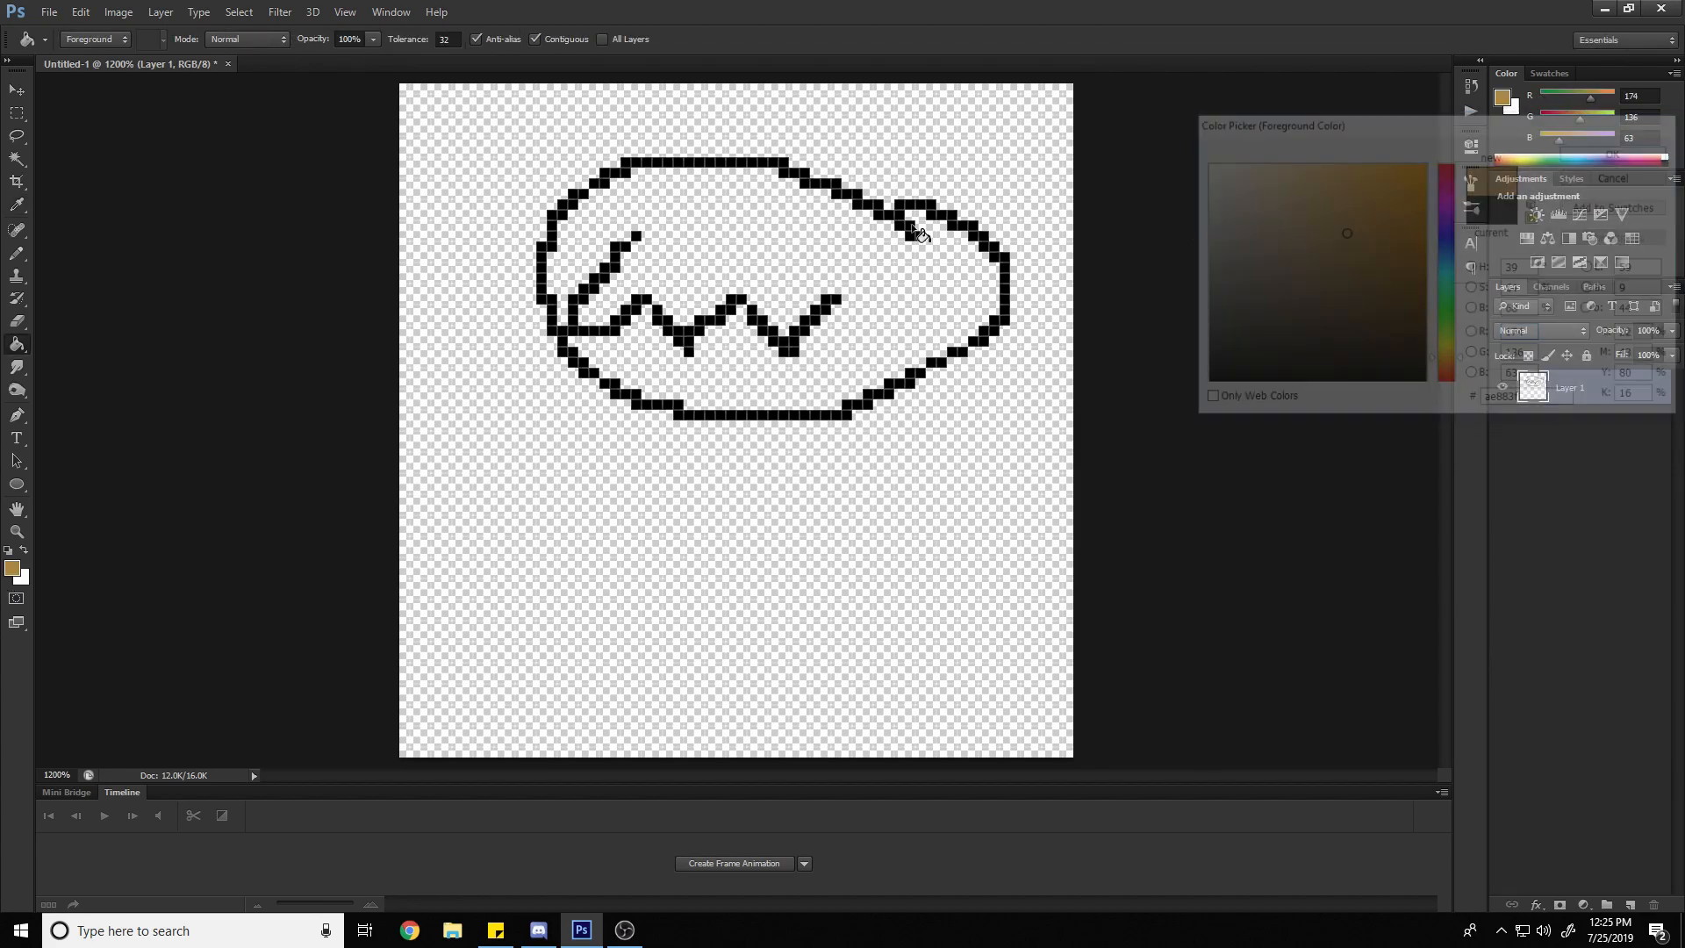
Test repeated anti-aliased tan fills inside the oval and undo them all
click(716, 255)
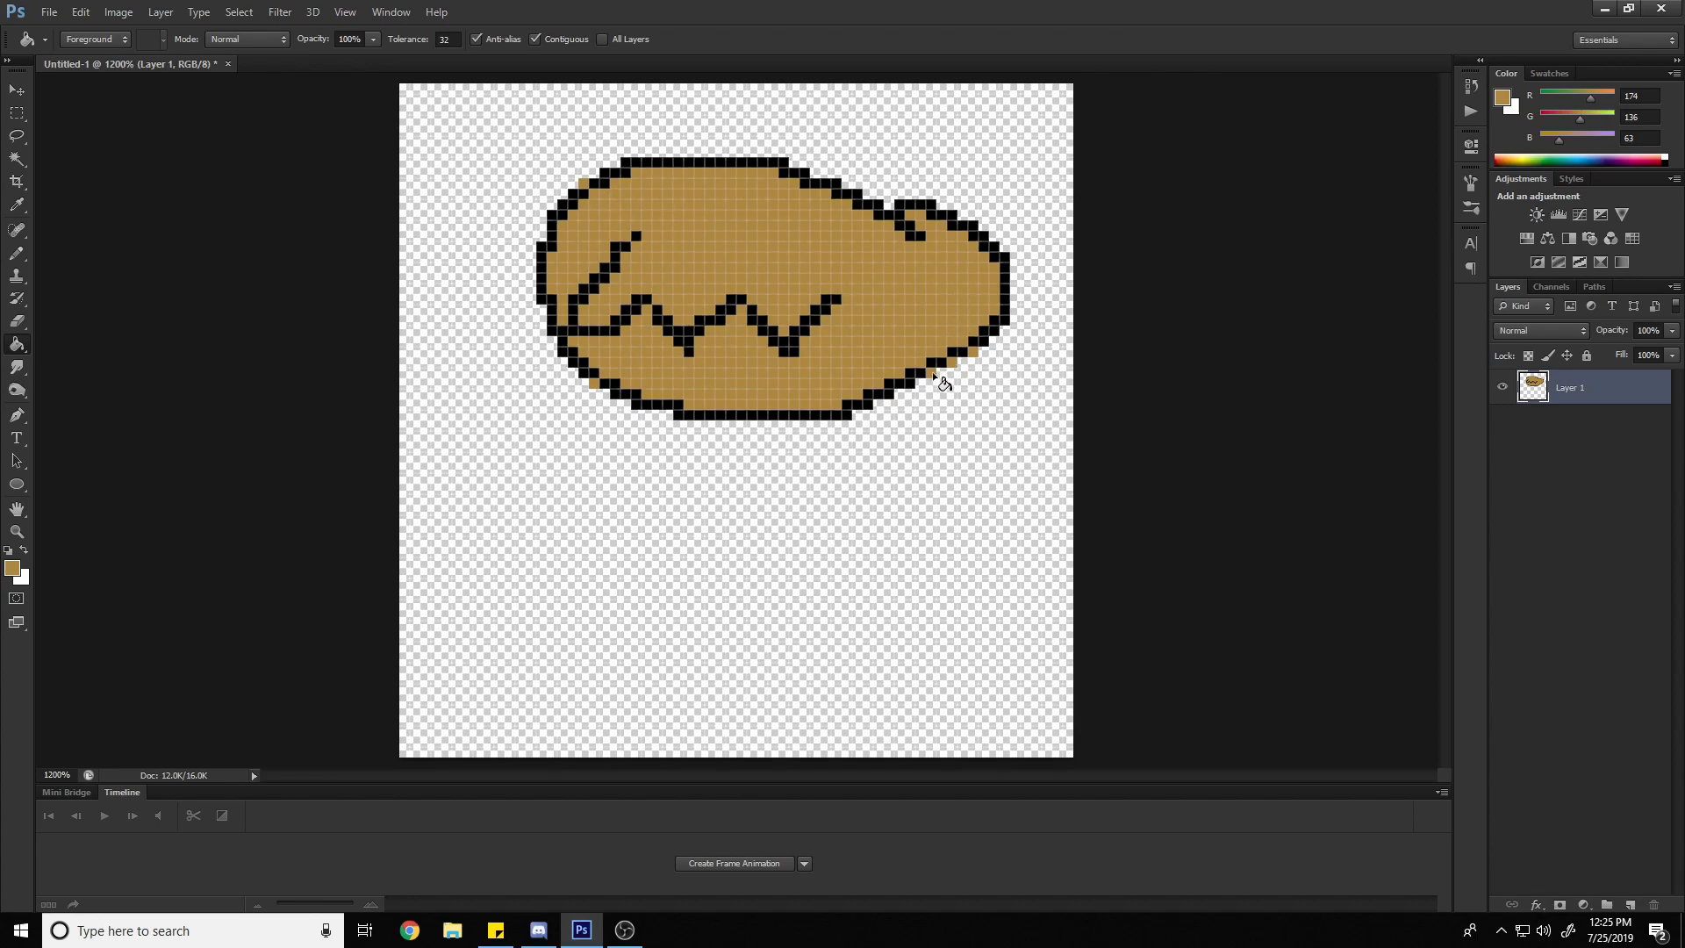
key(ctrl+z)
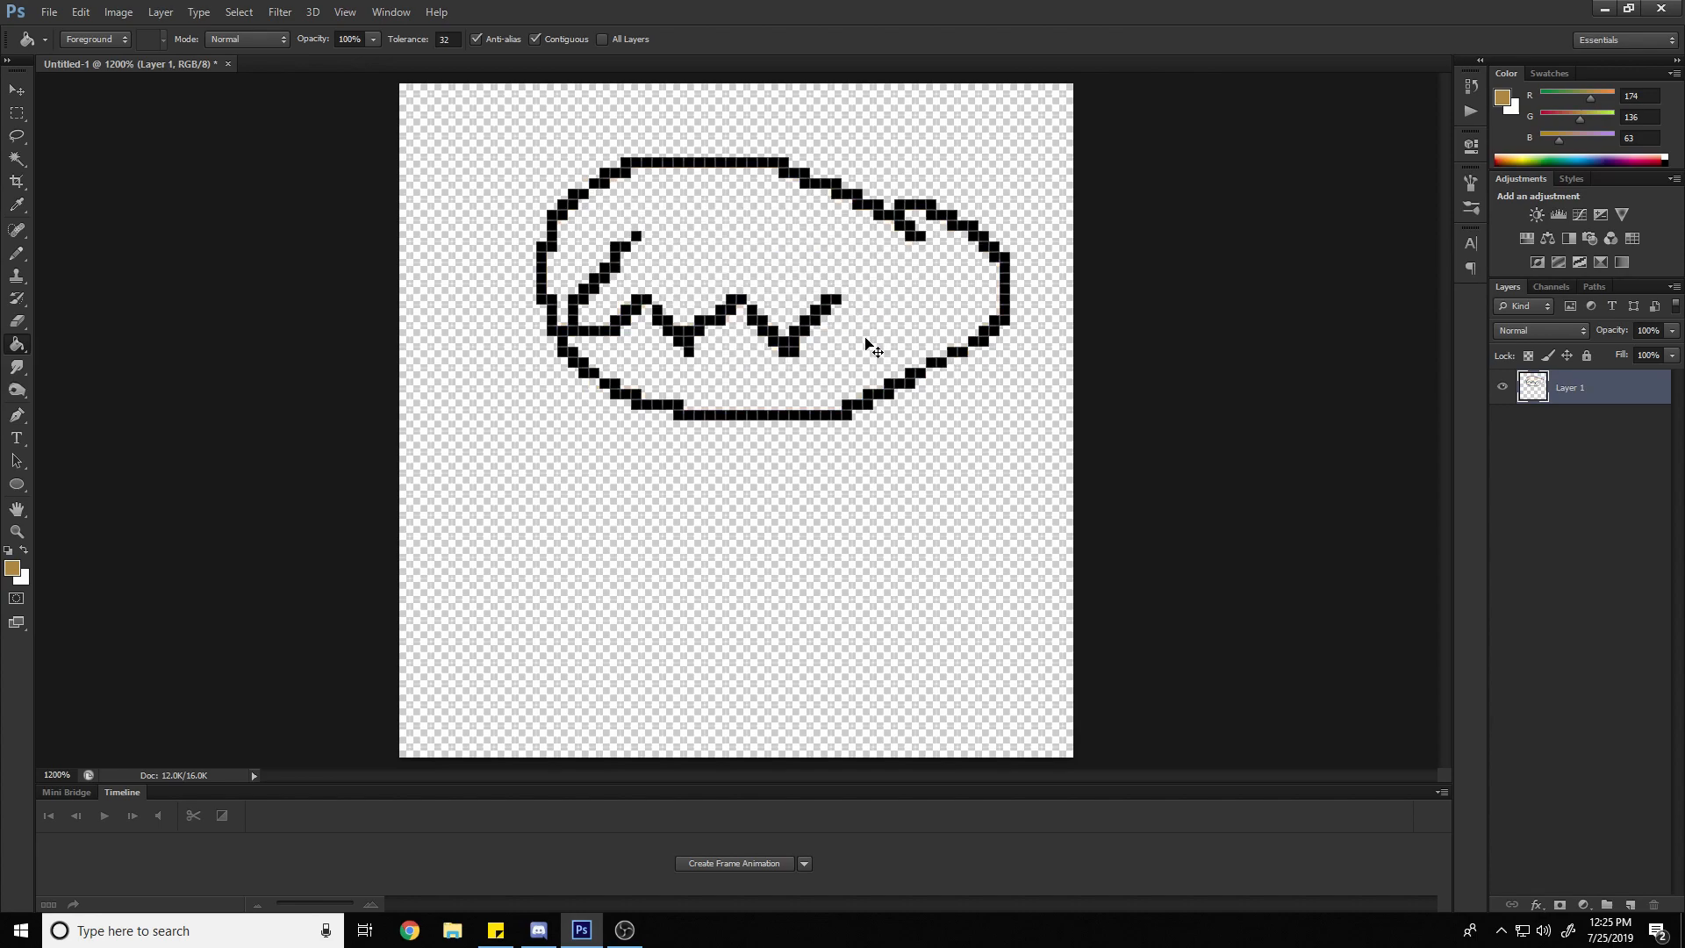
click(640, 233)
click(721, 230)
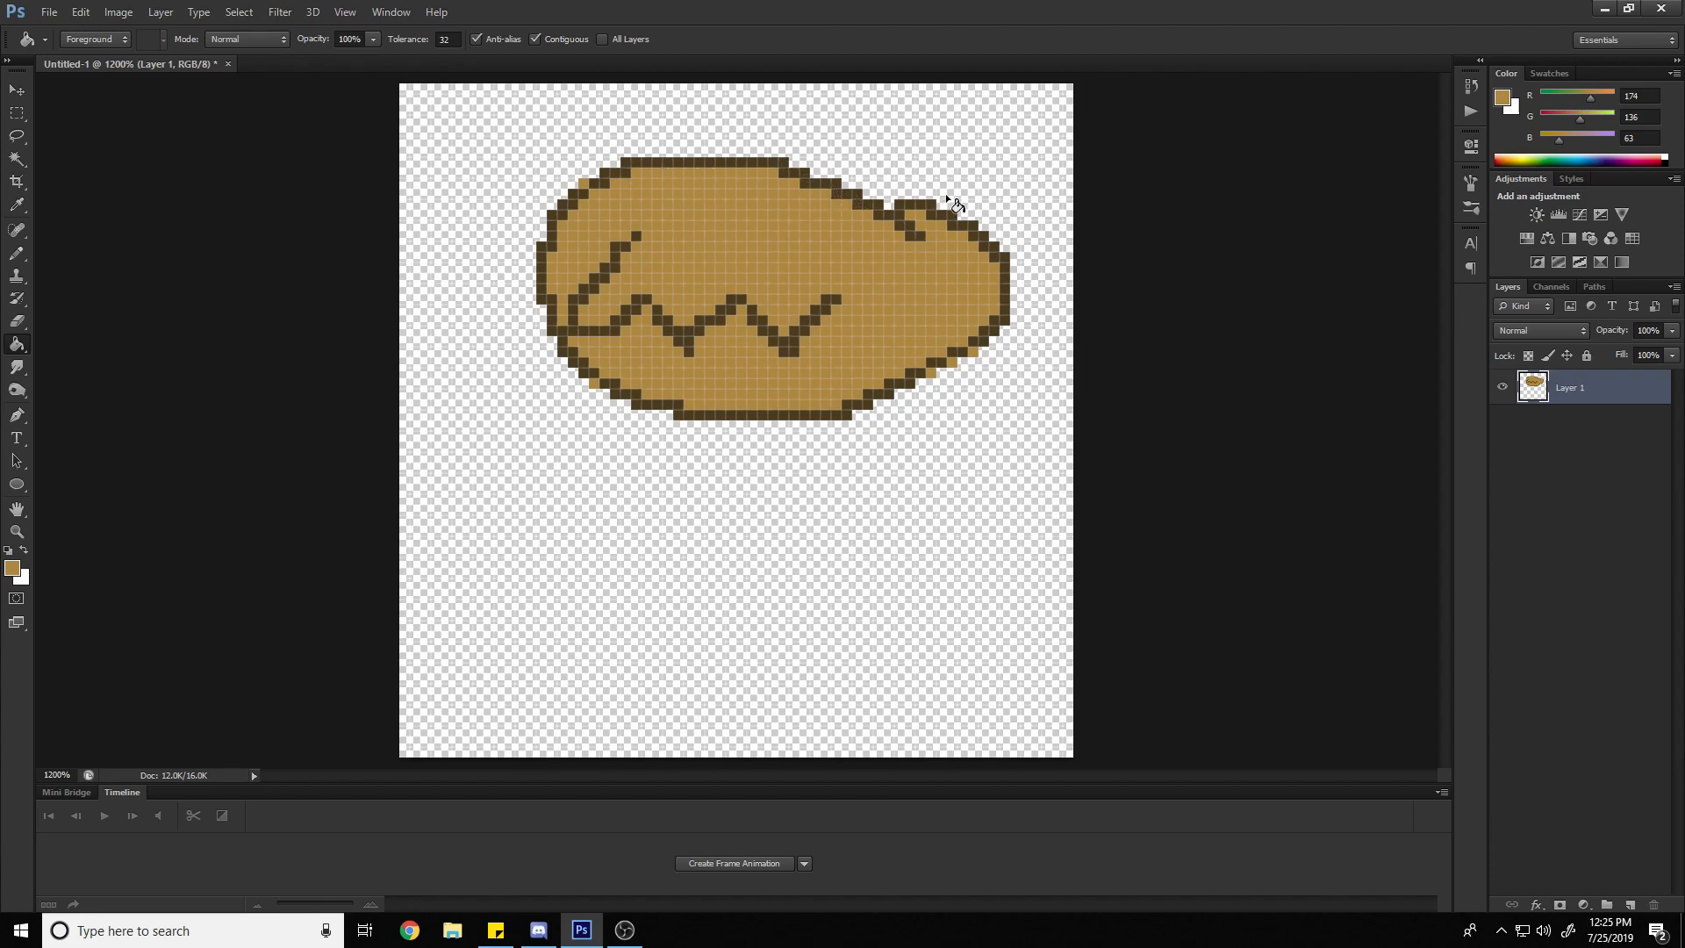
key(ctrl+alt+z)
key(ctrl+alt+z)
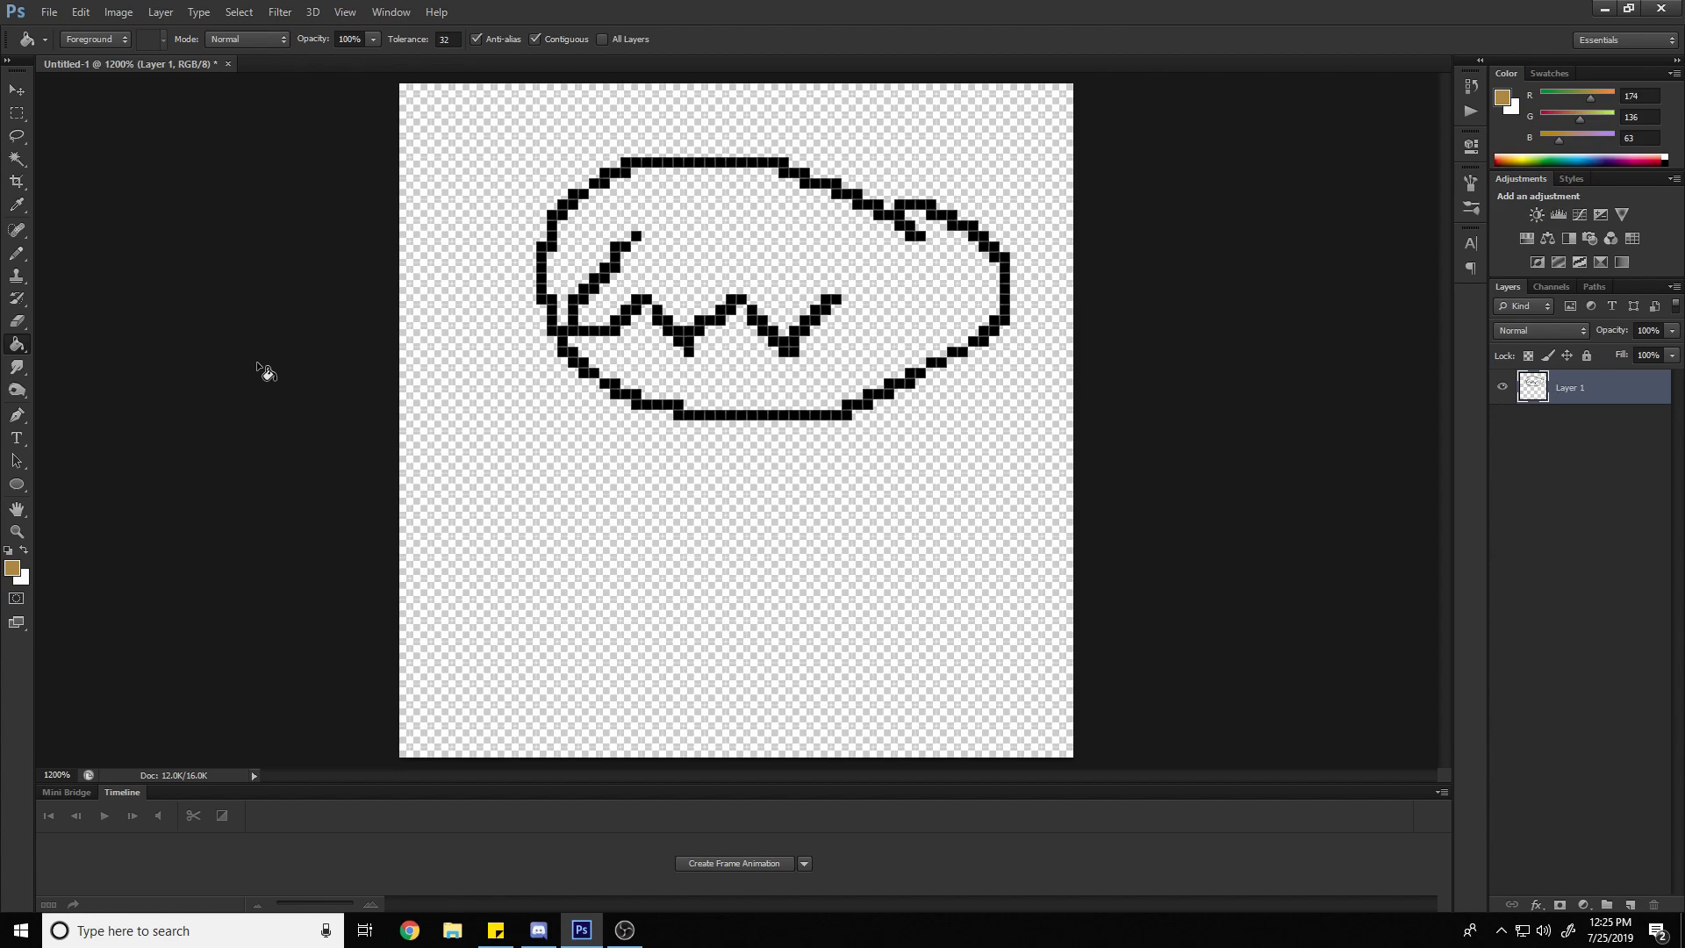
Turn off the Paint Bucket's anti-aliasing and fill the oval with tan
click(475, 39)
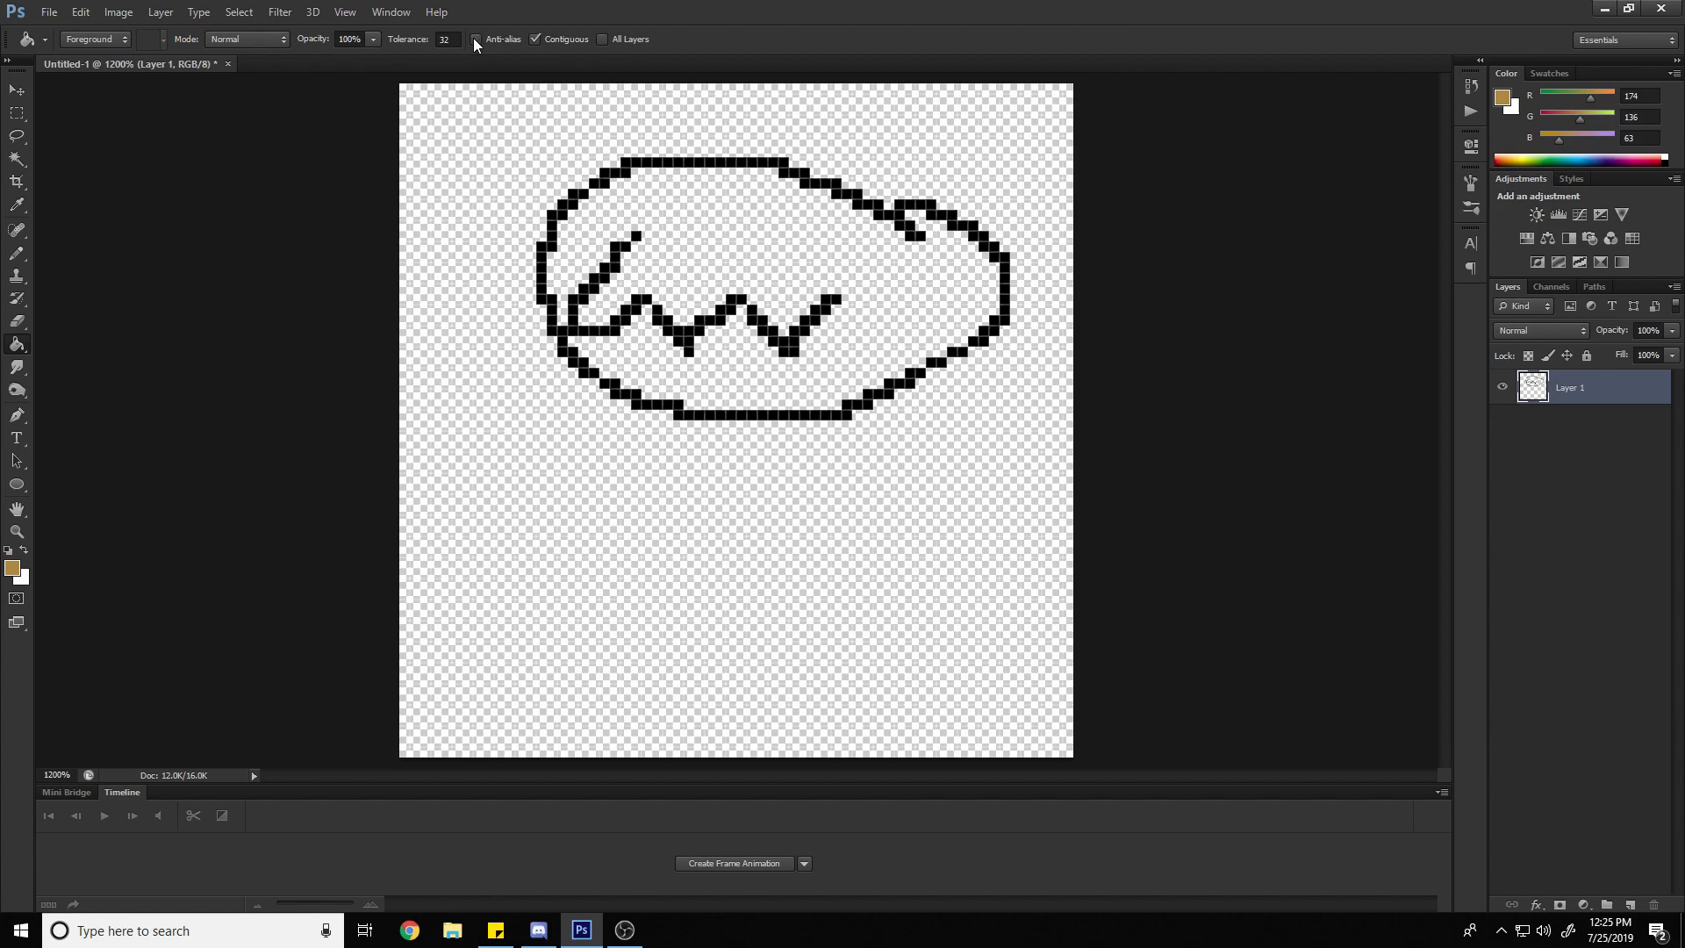
click(832, 260)
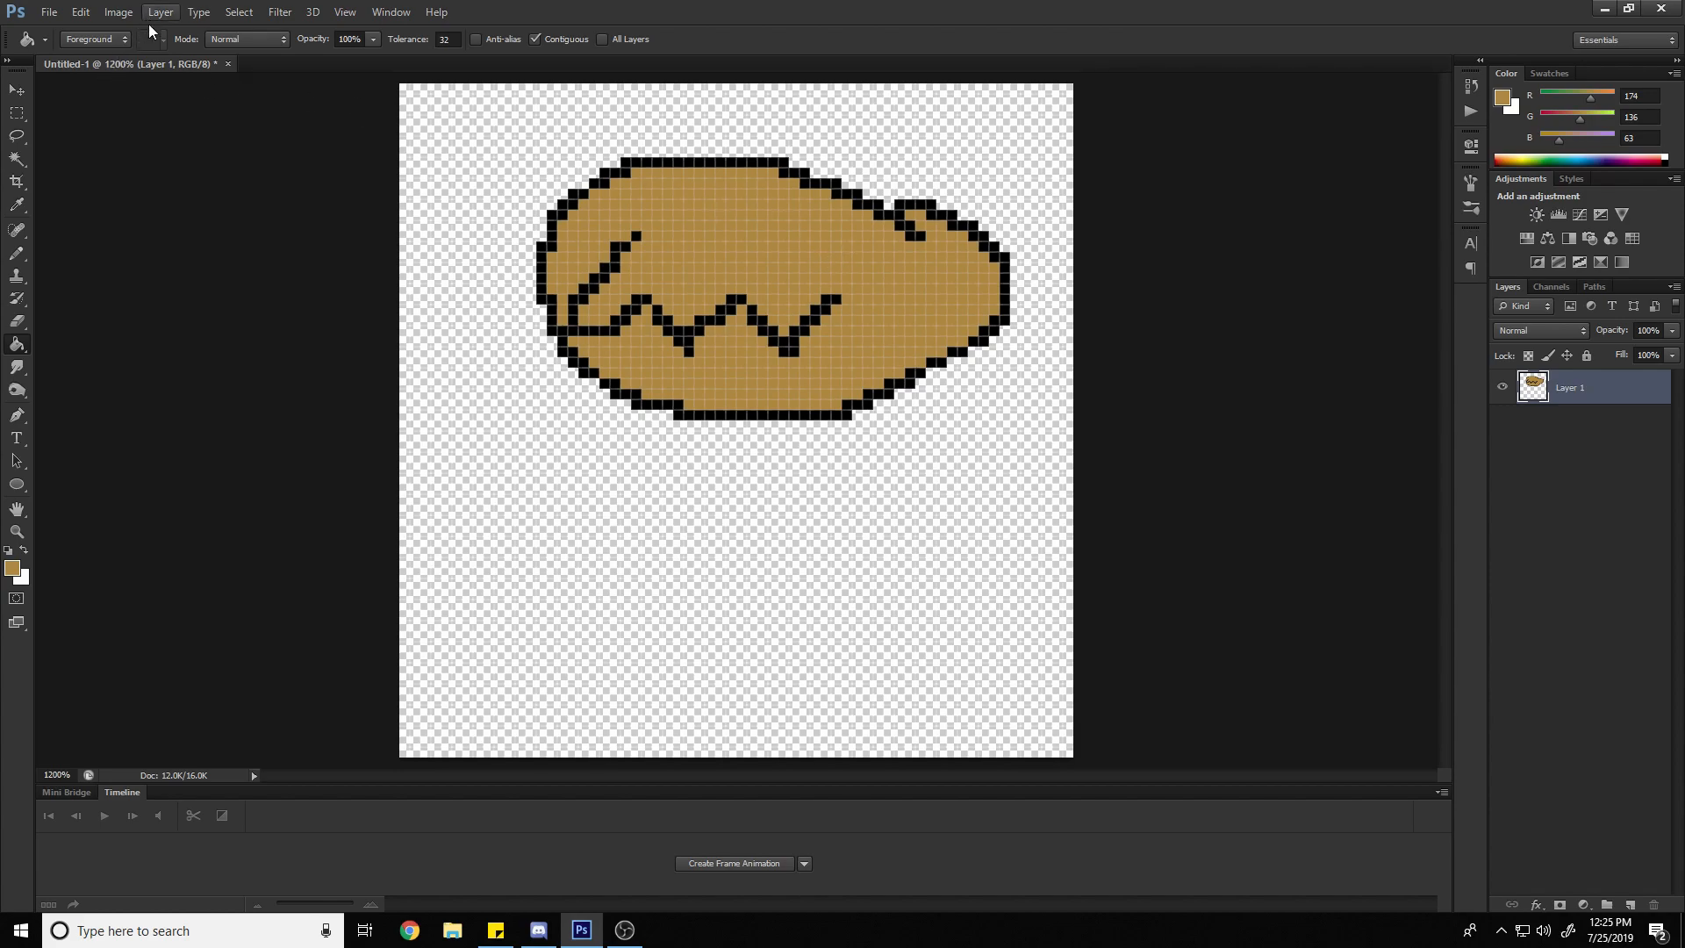
Set the foreground color to pure red (255, 0, 0) and fill the transparent area around the oval
click(12, 567)
drag(1444, 170, 1446, 150)
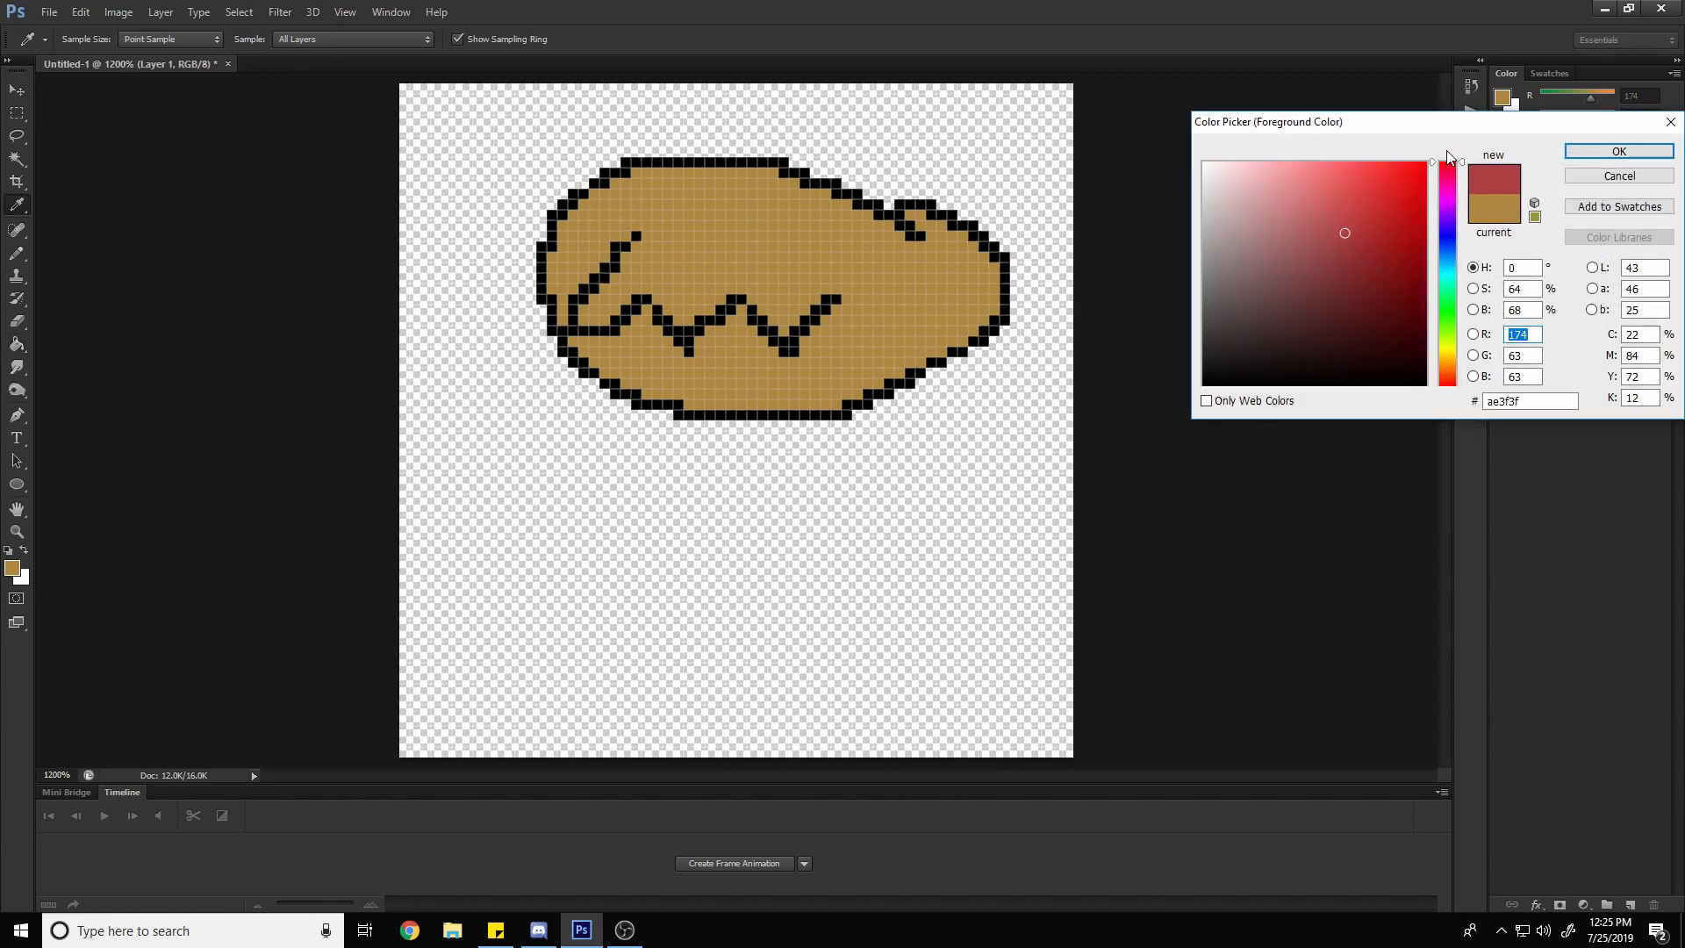
click(1602, 156)
key(g)
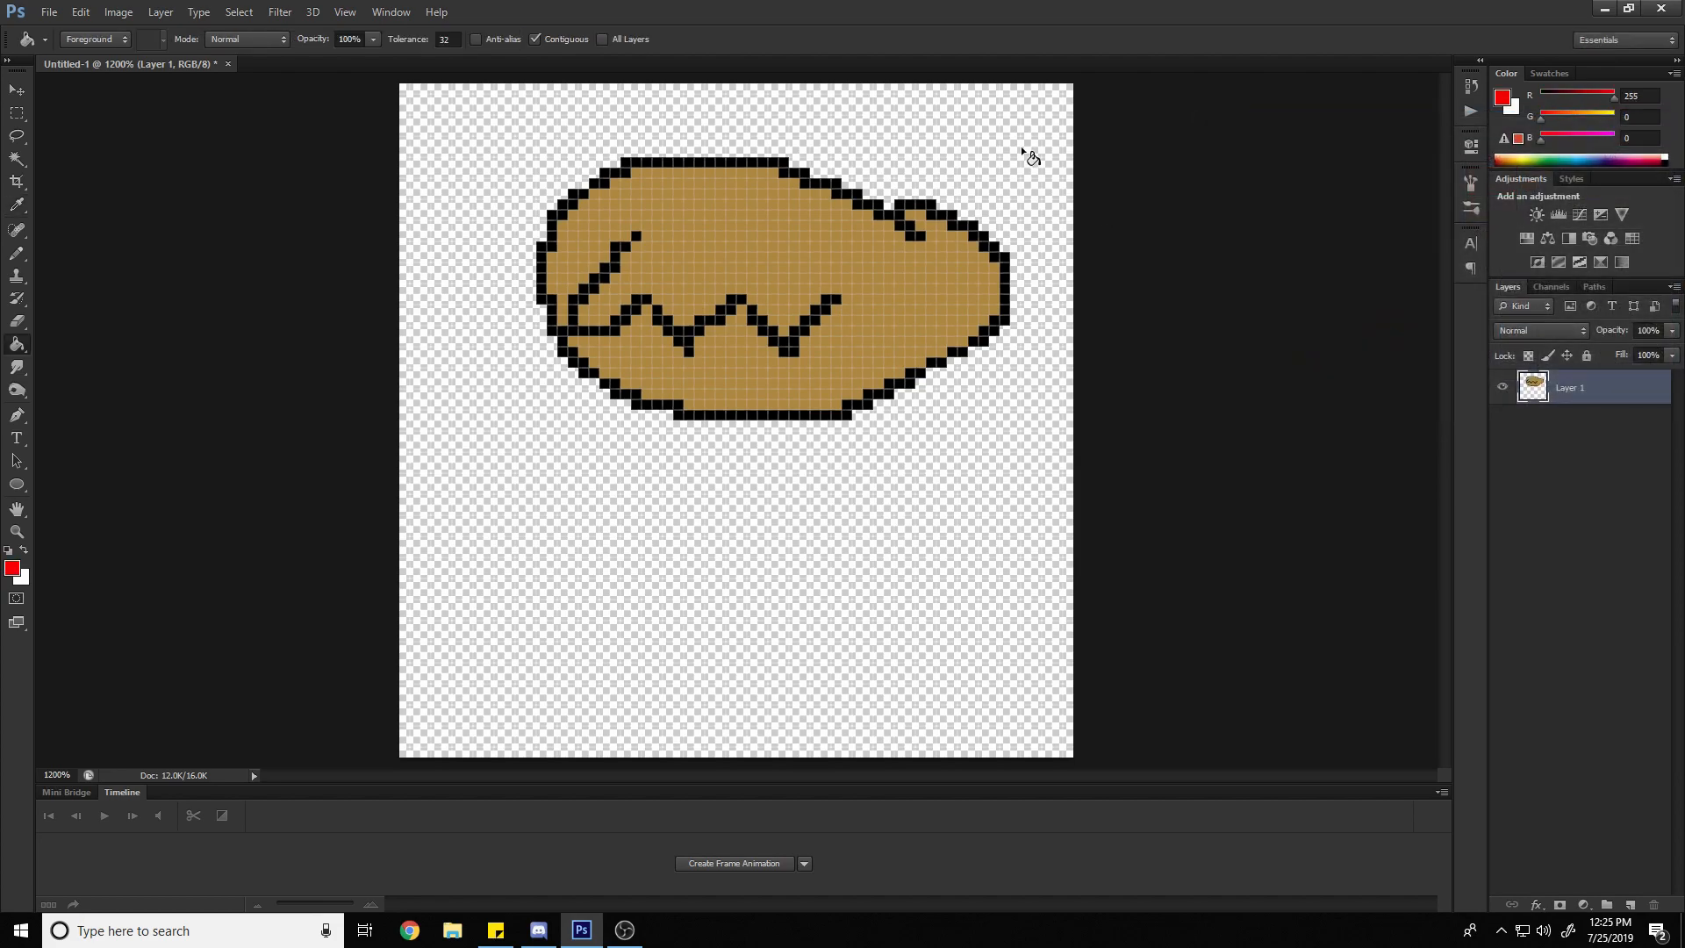
click(1022, 150)
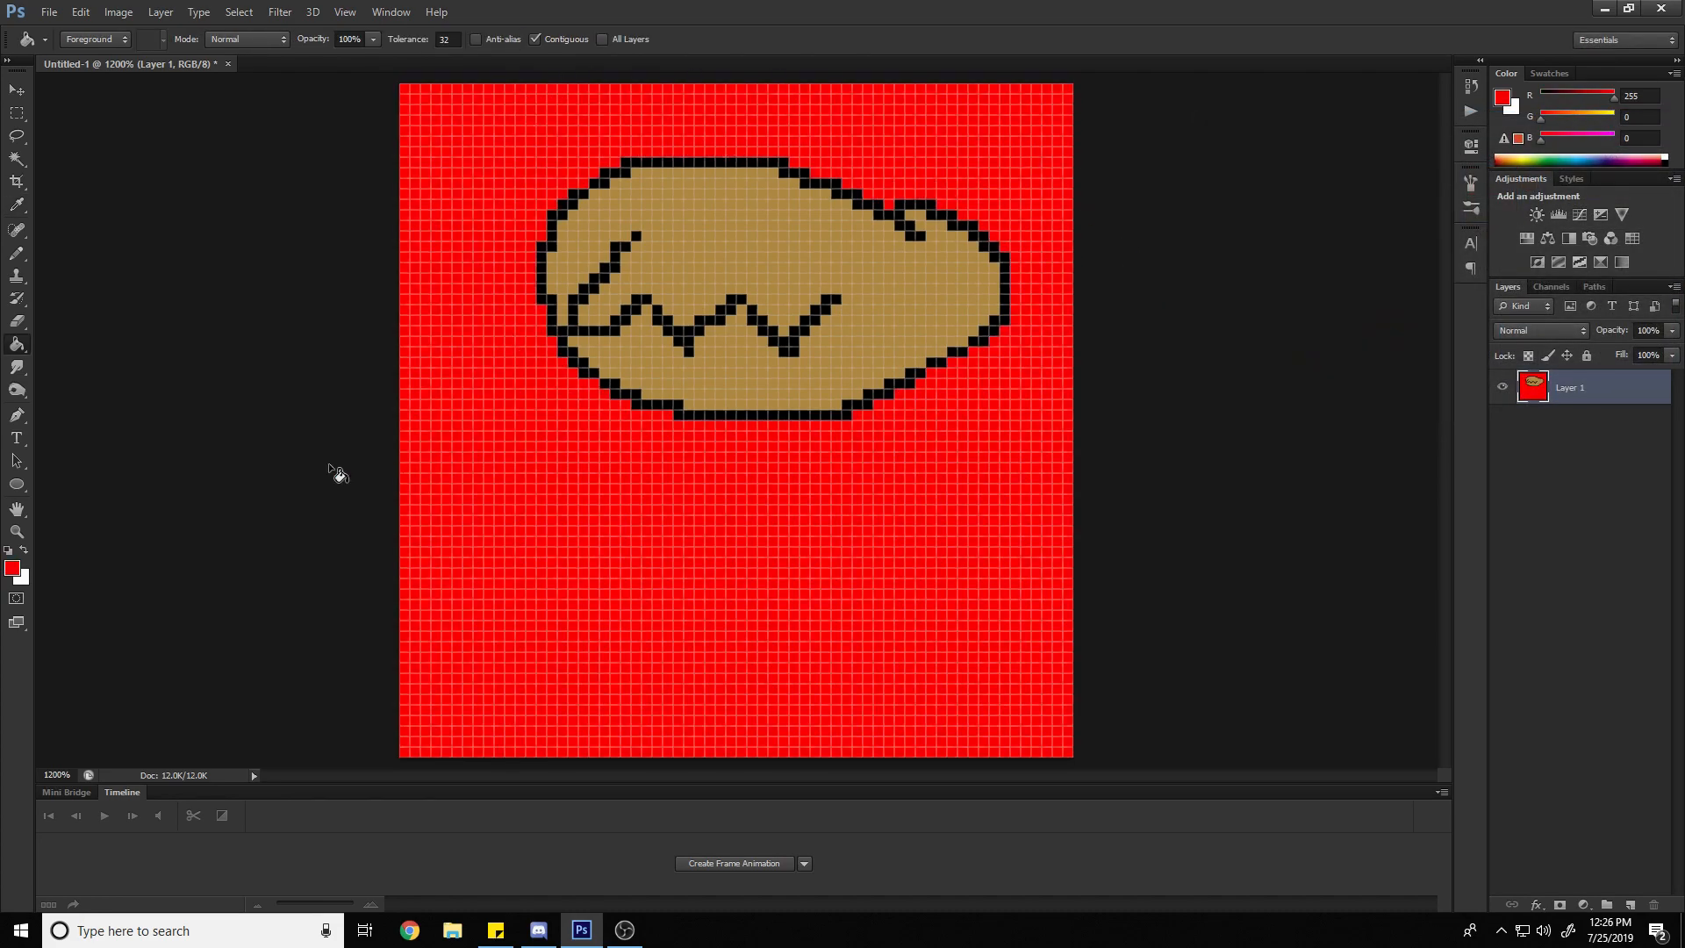
Set the foreground color to white, refill the red area around the oval, and undo both background fills
click(9, 571)
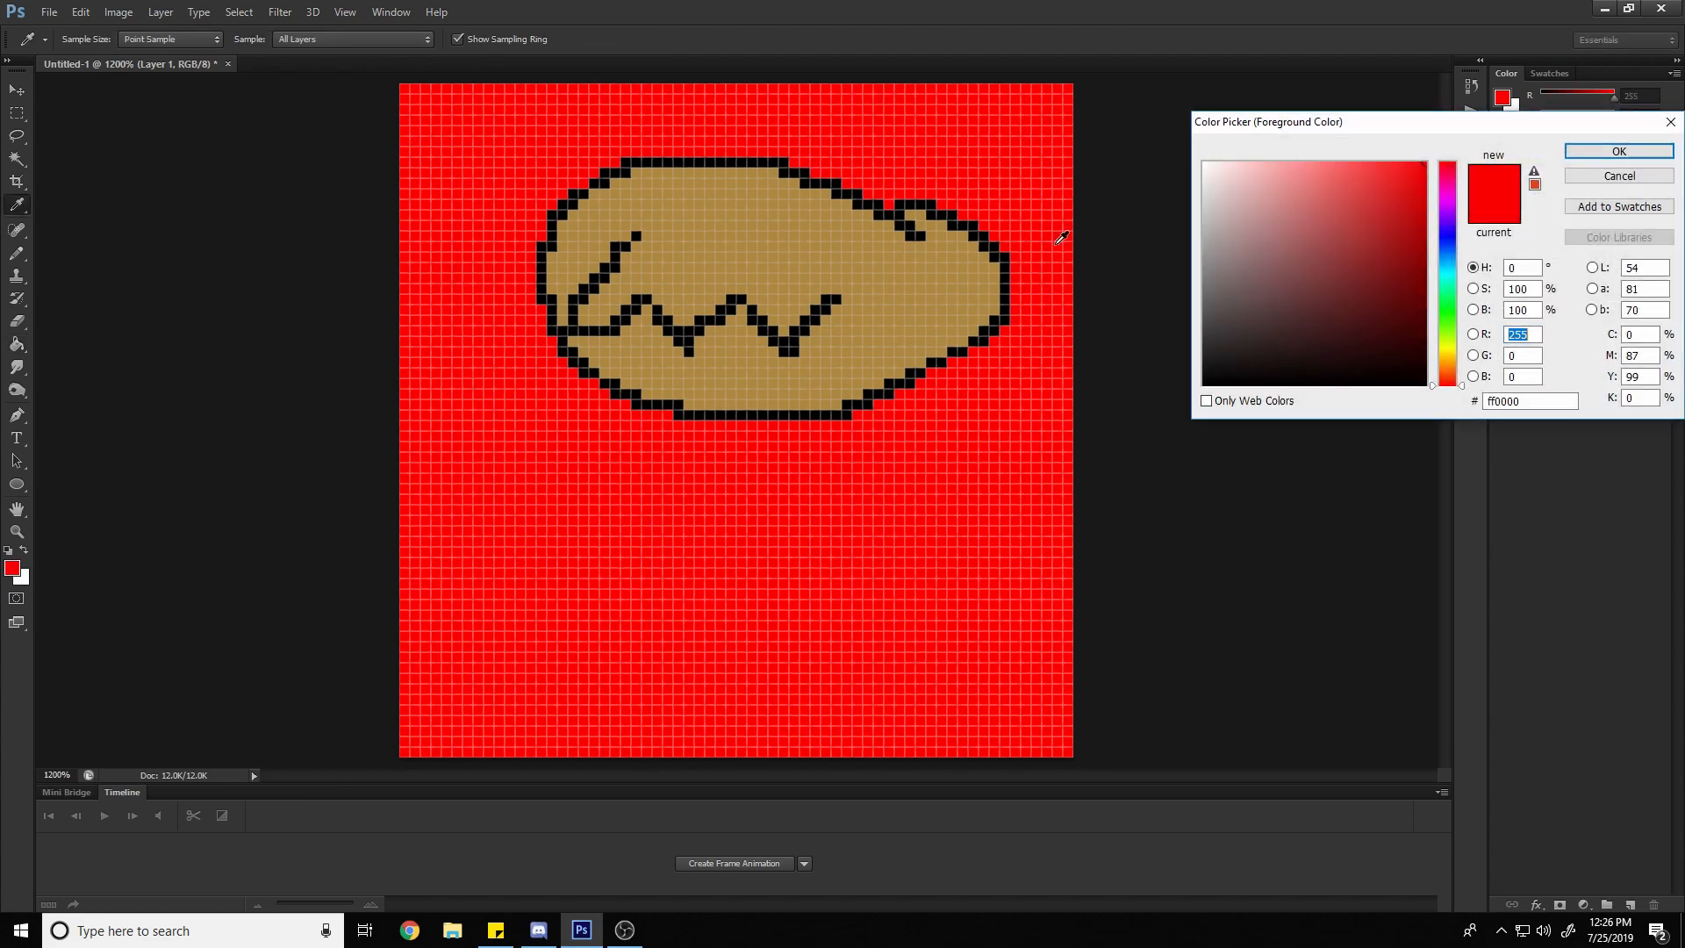
click(1205, 164)
click(1594, 158)
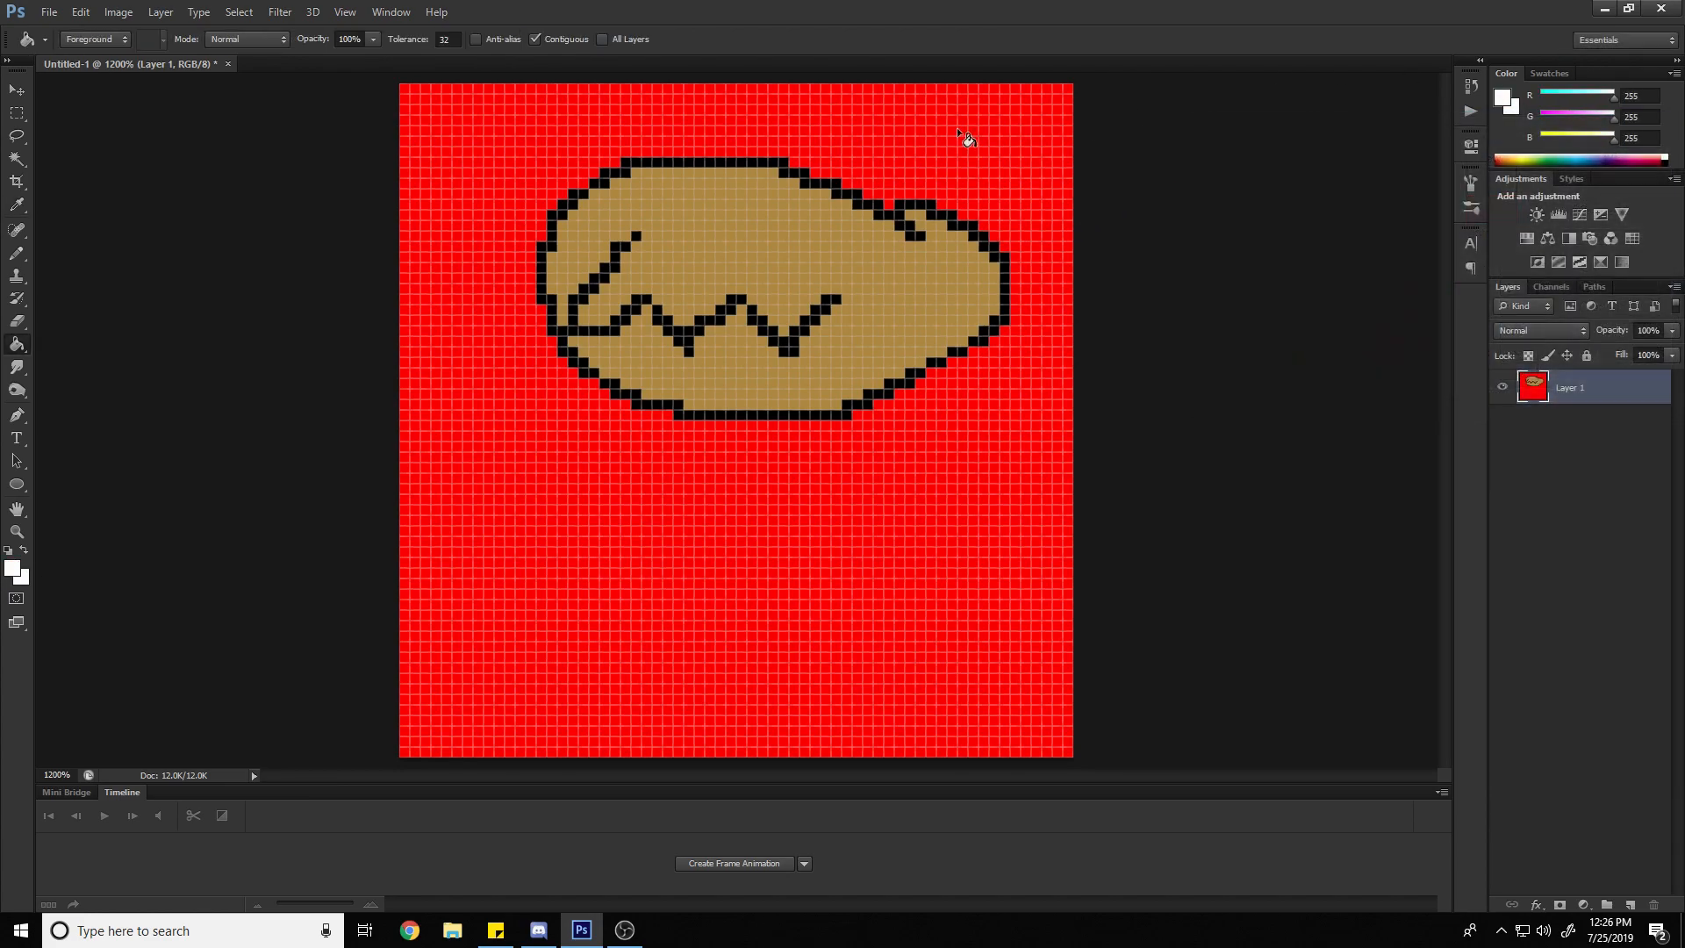
click(894, 142)
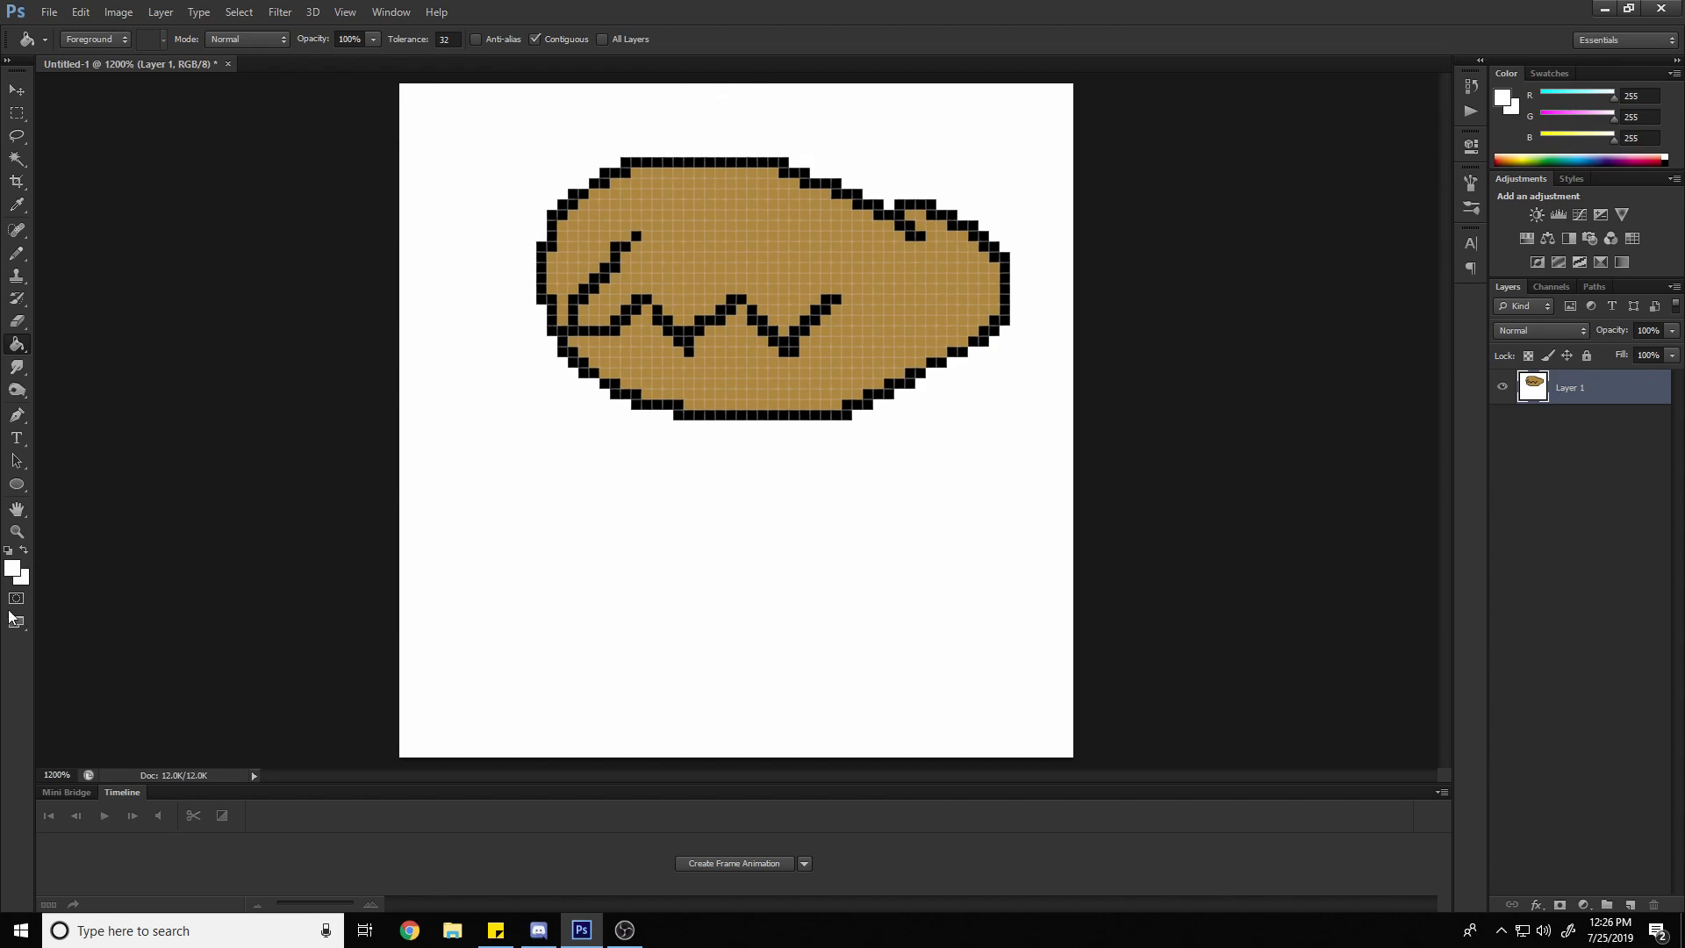
key(ctrl+alt+z)
key(ctrl+alt+z)
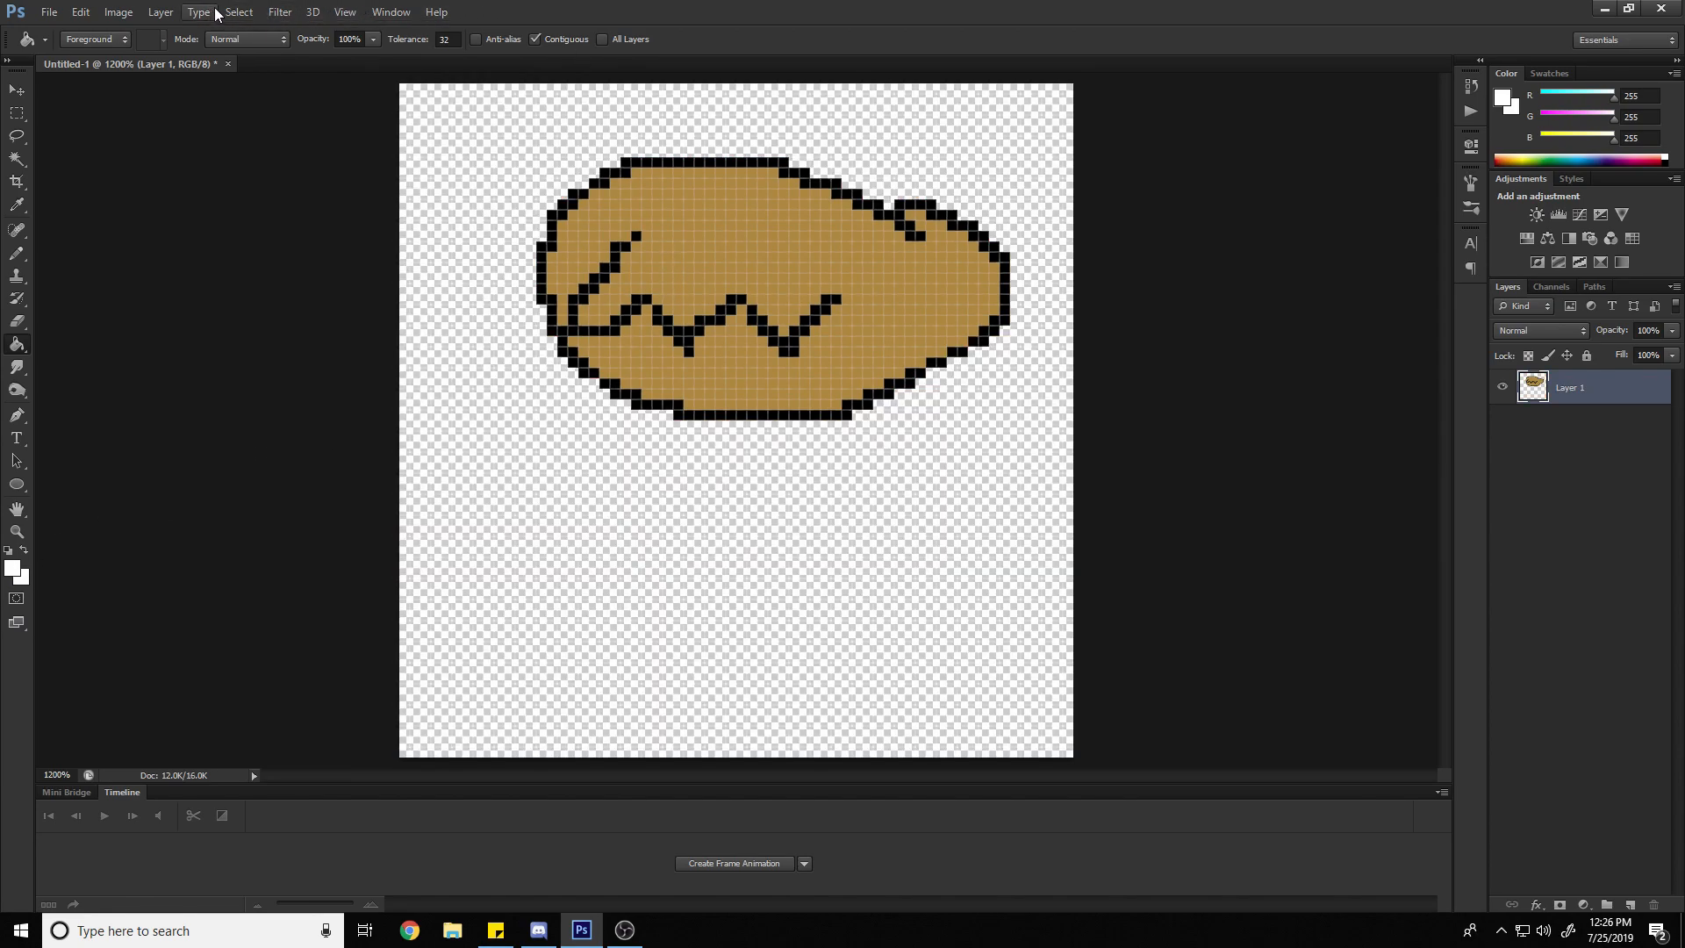
Hide the pixel grid and show it again to compare the canvas with and without it
click(351, 15)
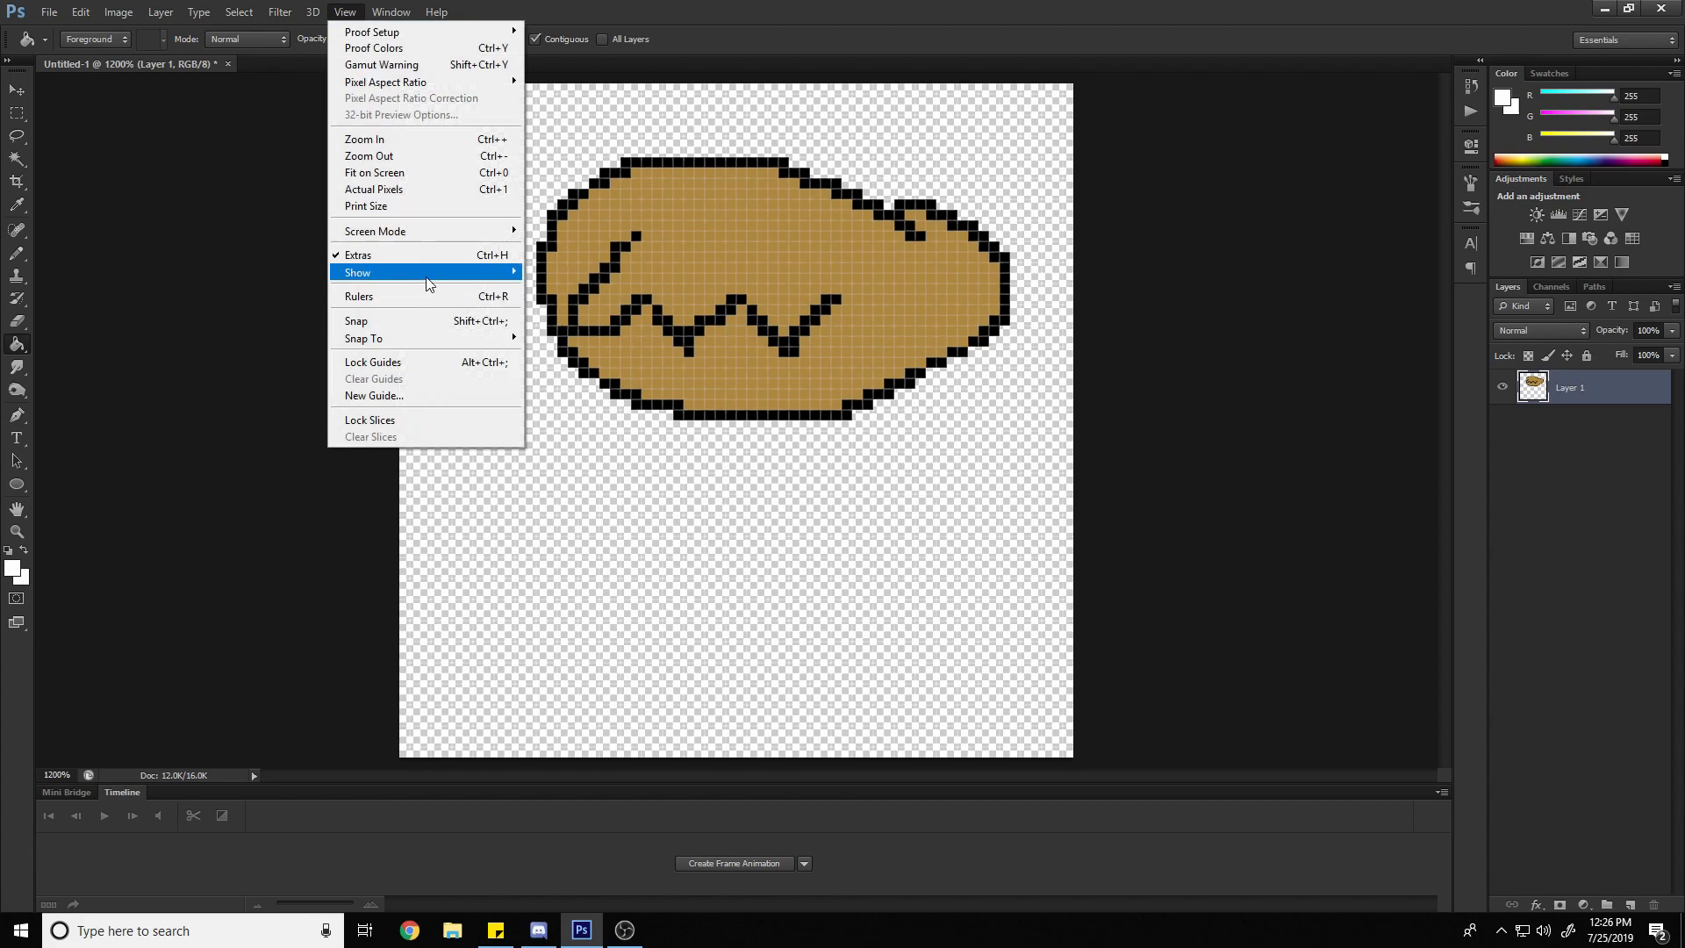
mouse_move(428, 277)
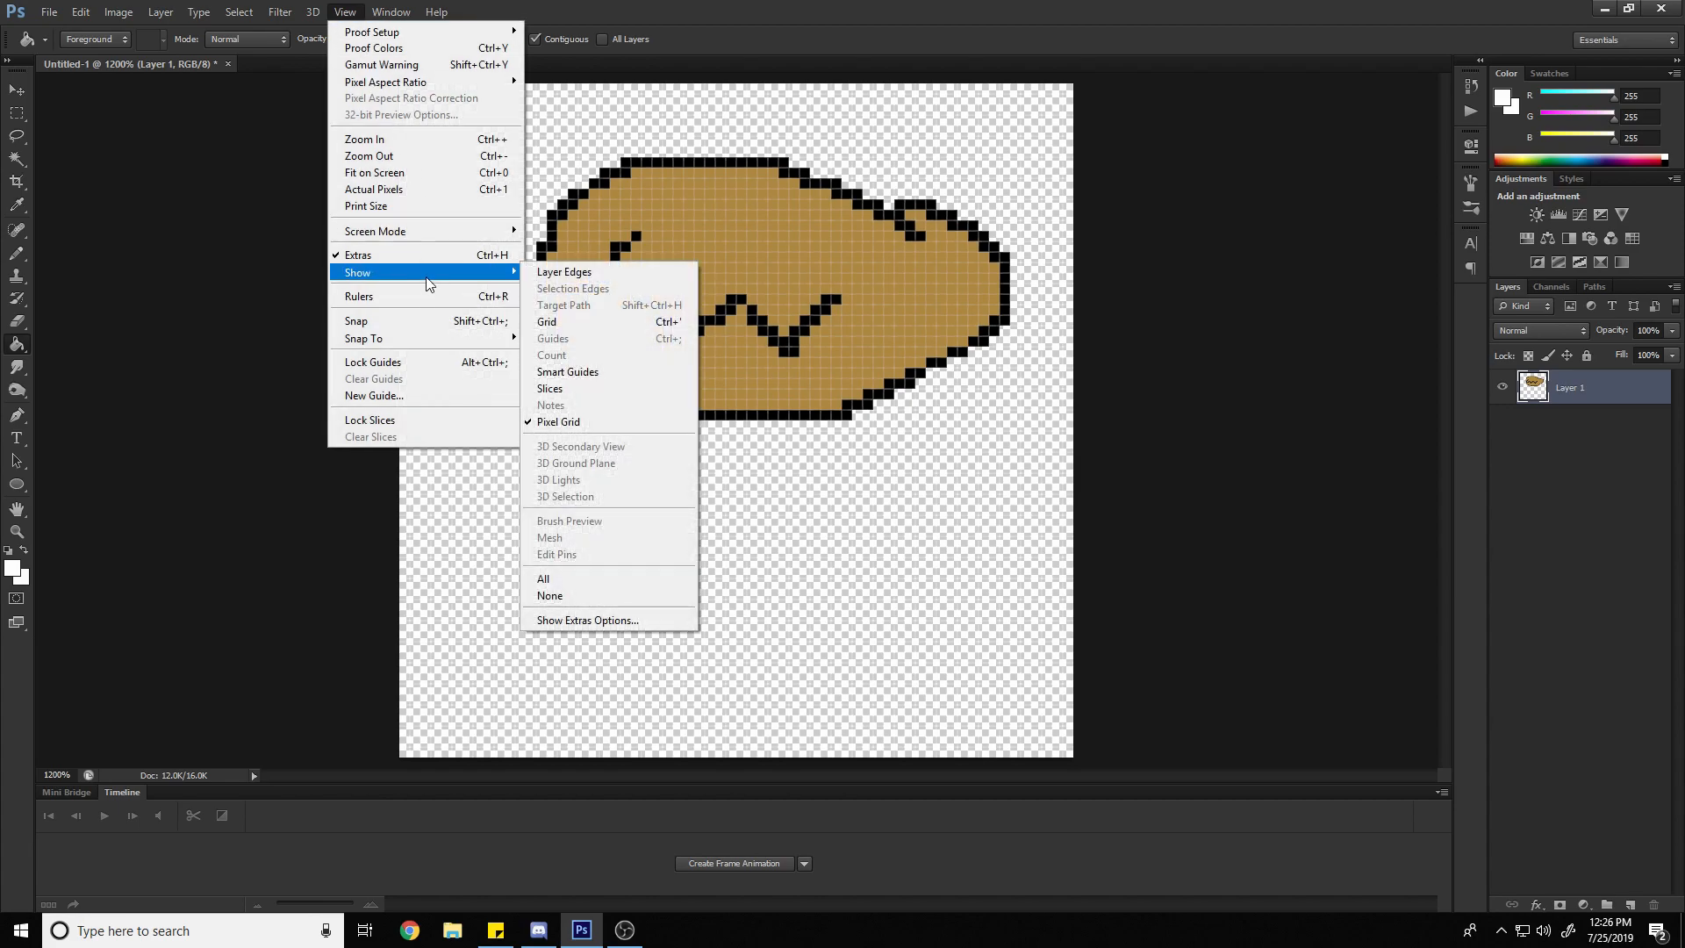
click(605, 422)
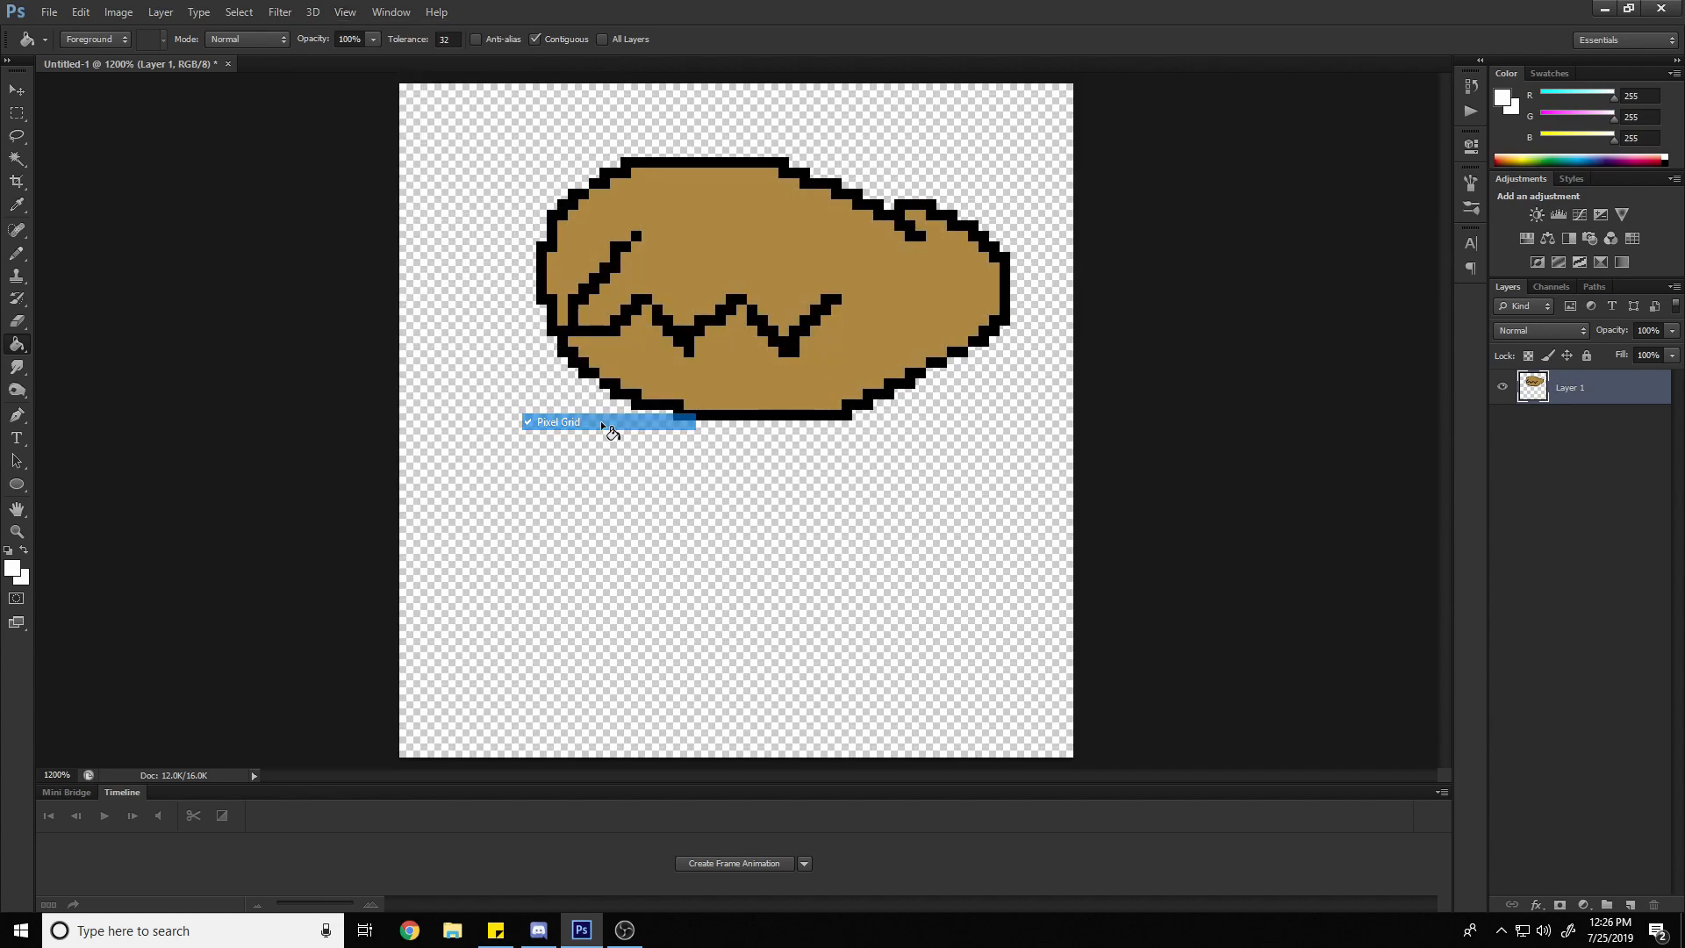
click(347, 12)
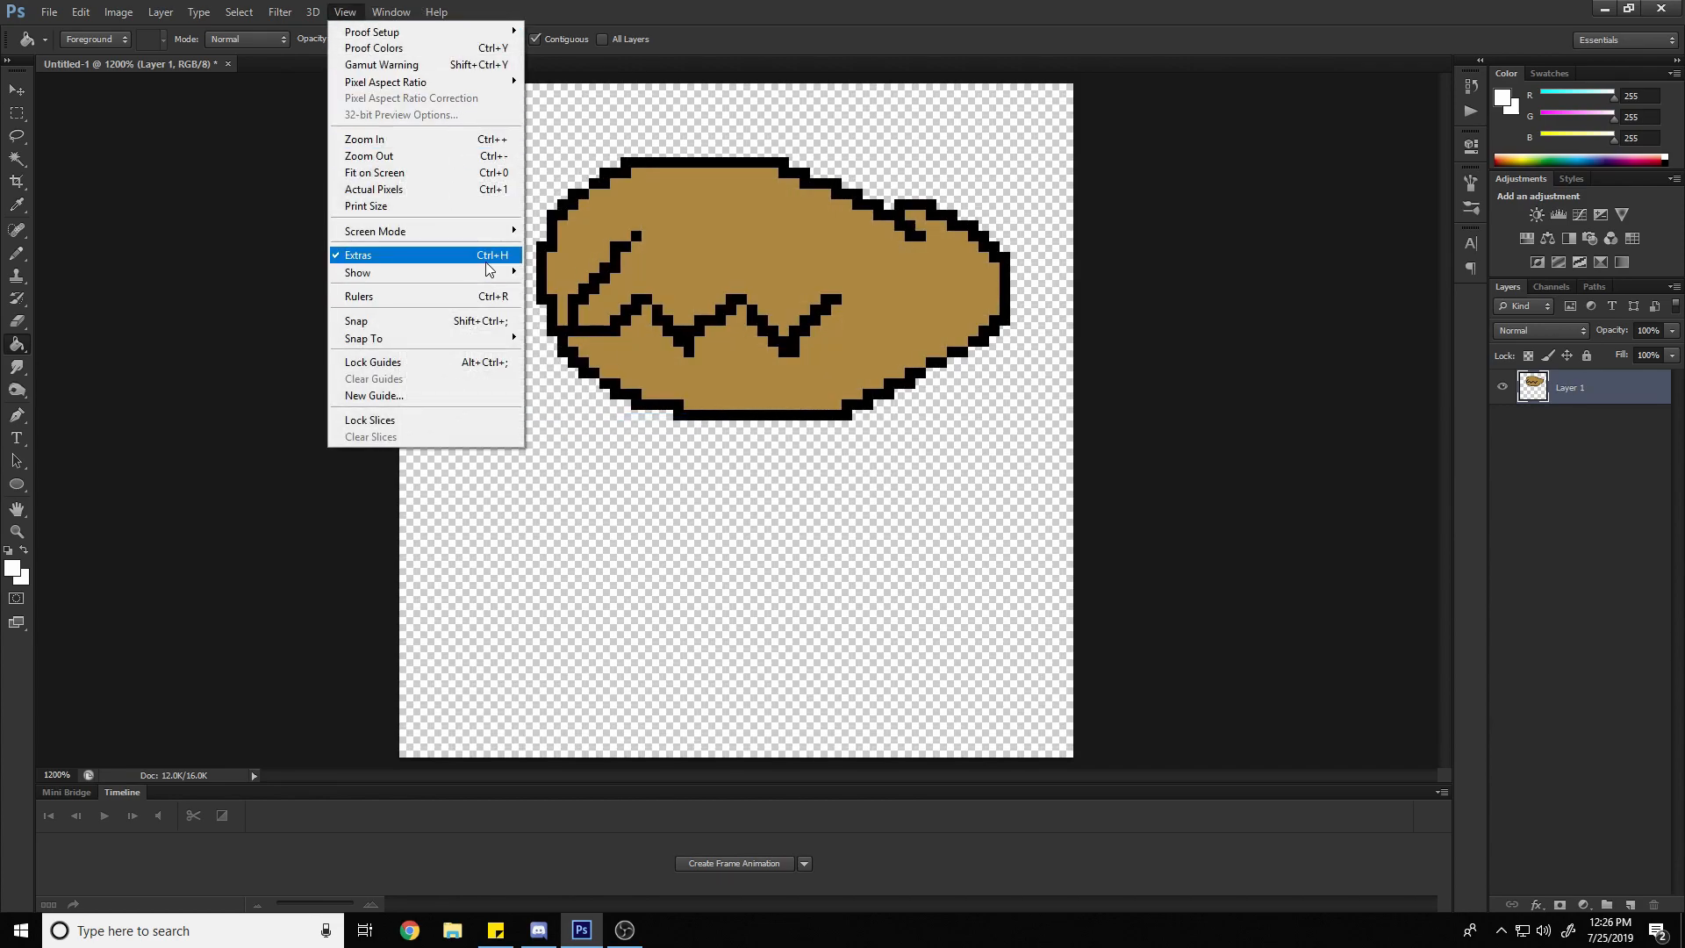
mouse_move(489, 277)
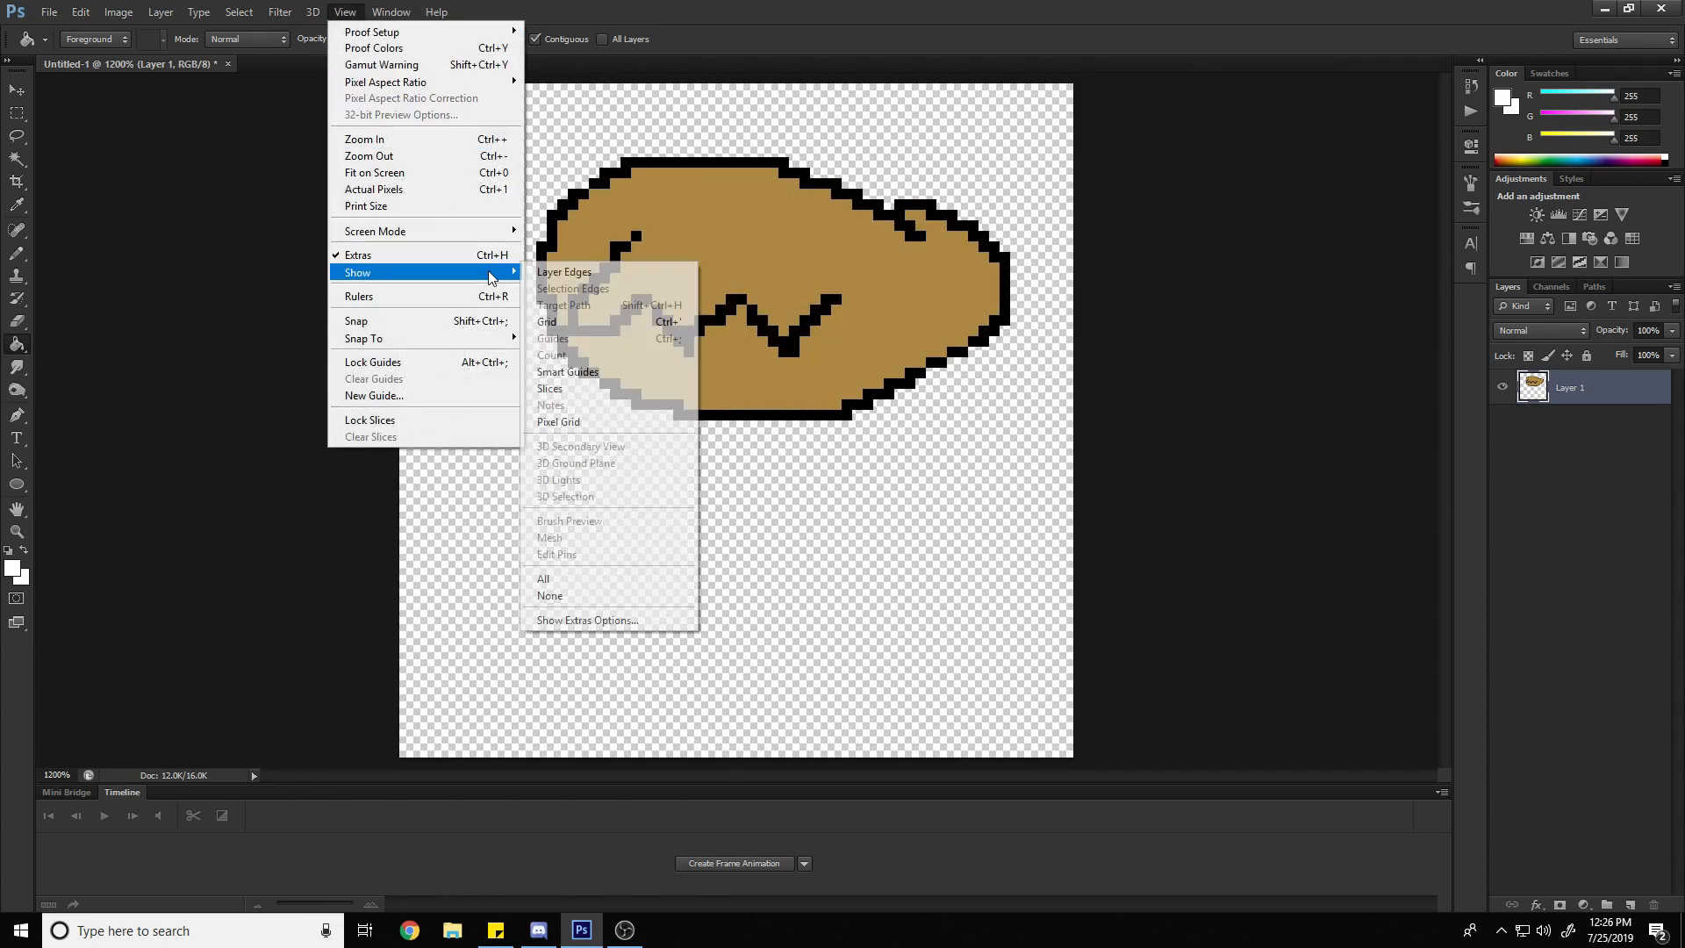
click(638, 428)
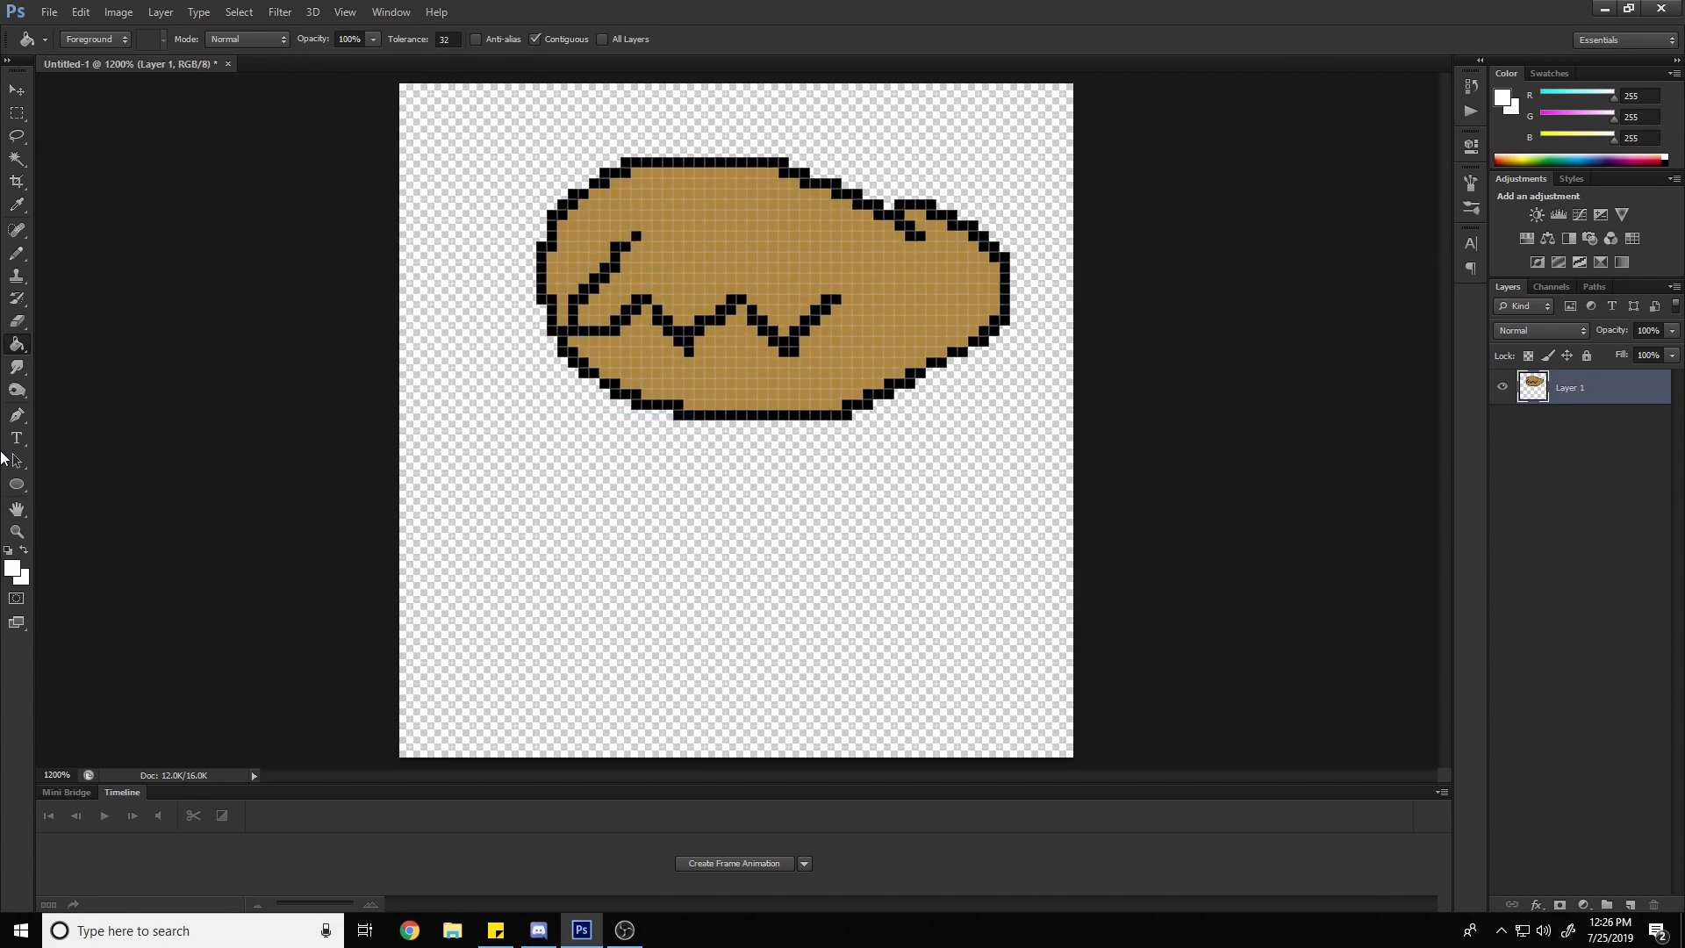
Zoom in on the tan oval to 3200% to inspect the pixel grid up close
key(z)
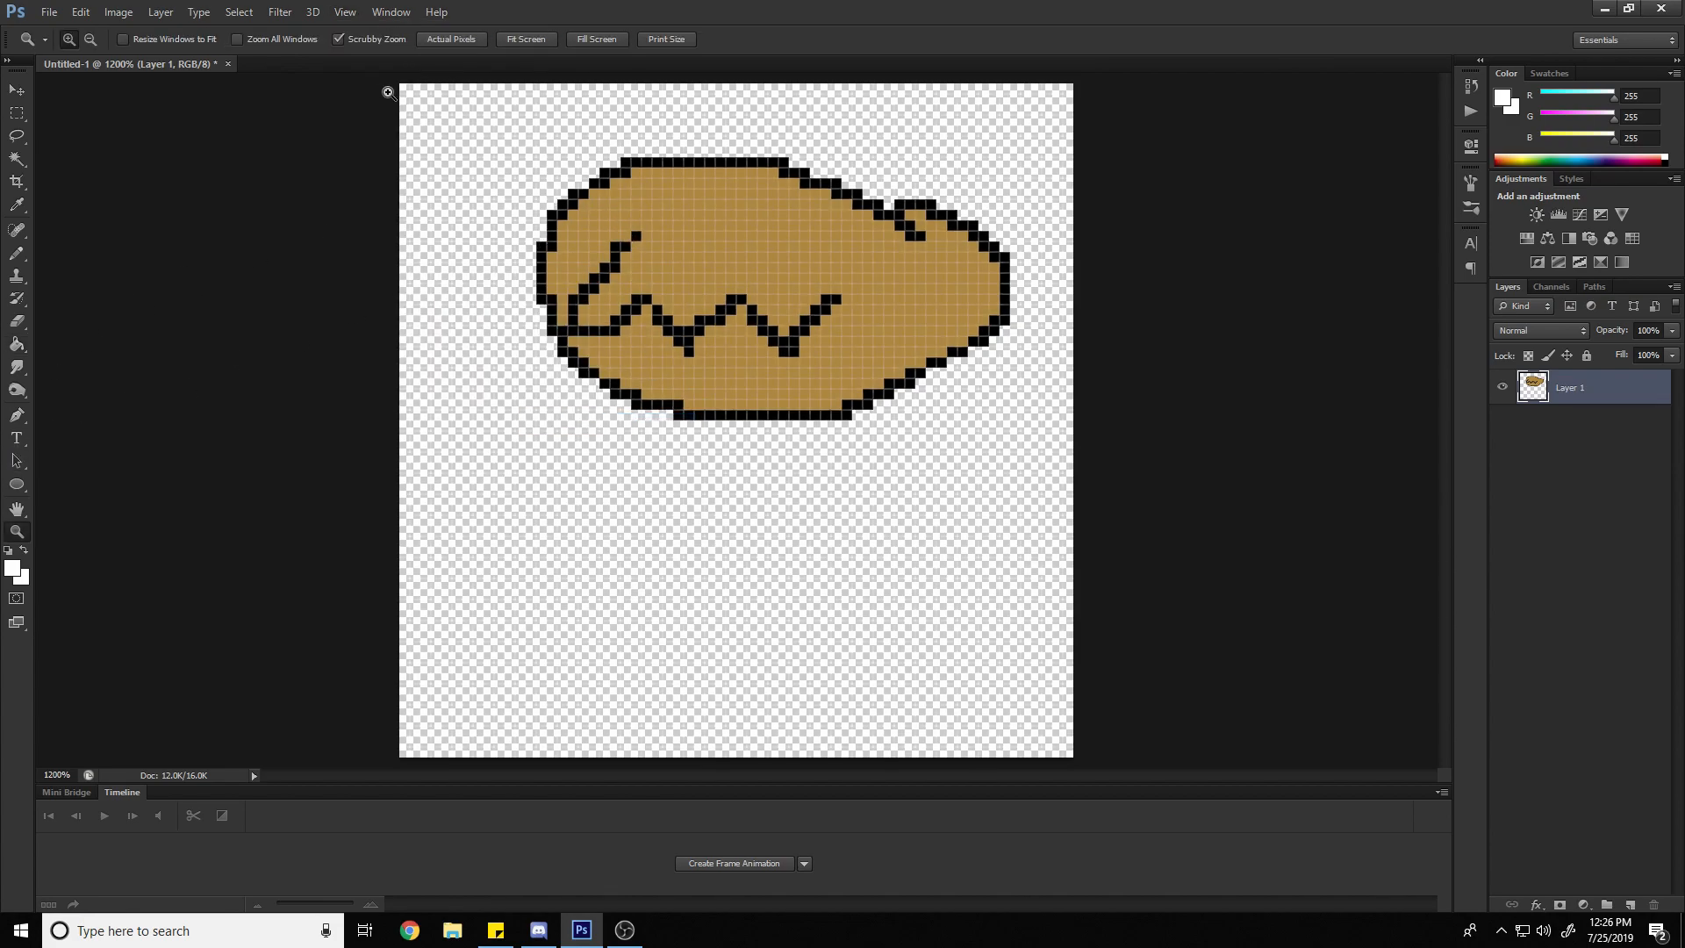
click(691, 208)
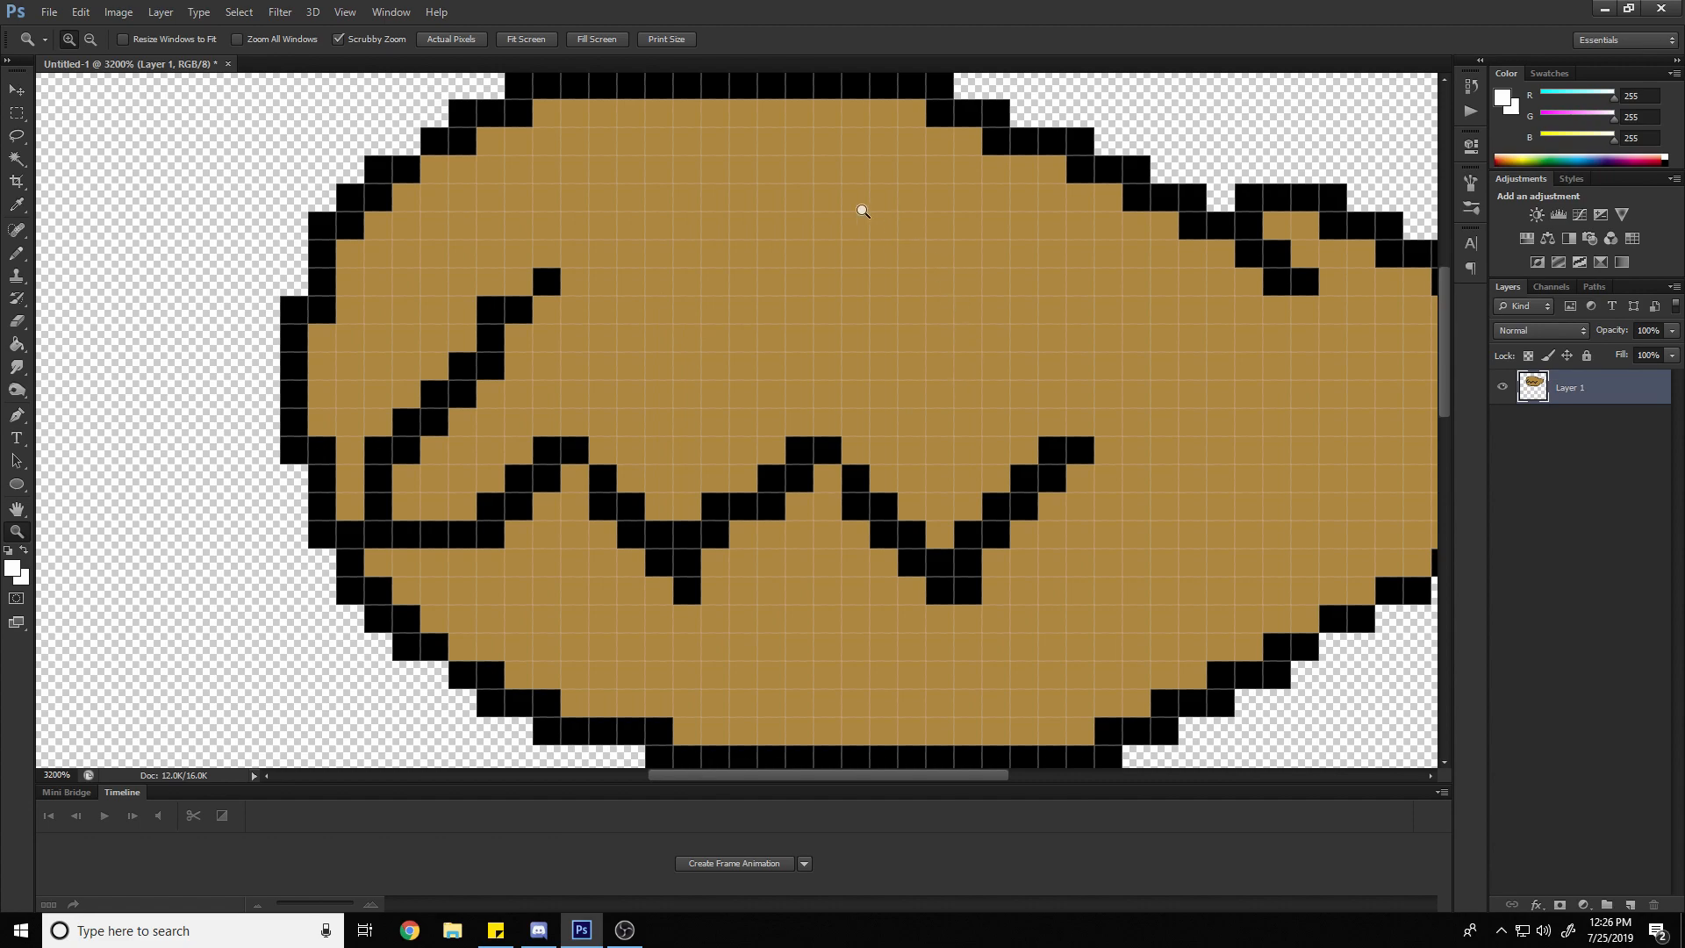
Hide the pixel grid and display the regular document grid over the canvas instead
click(361, 18)
mouse_move(465, 272)
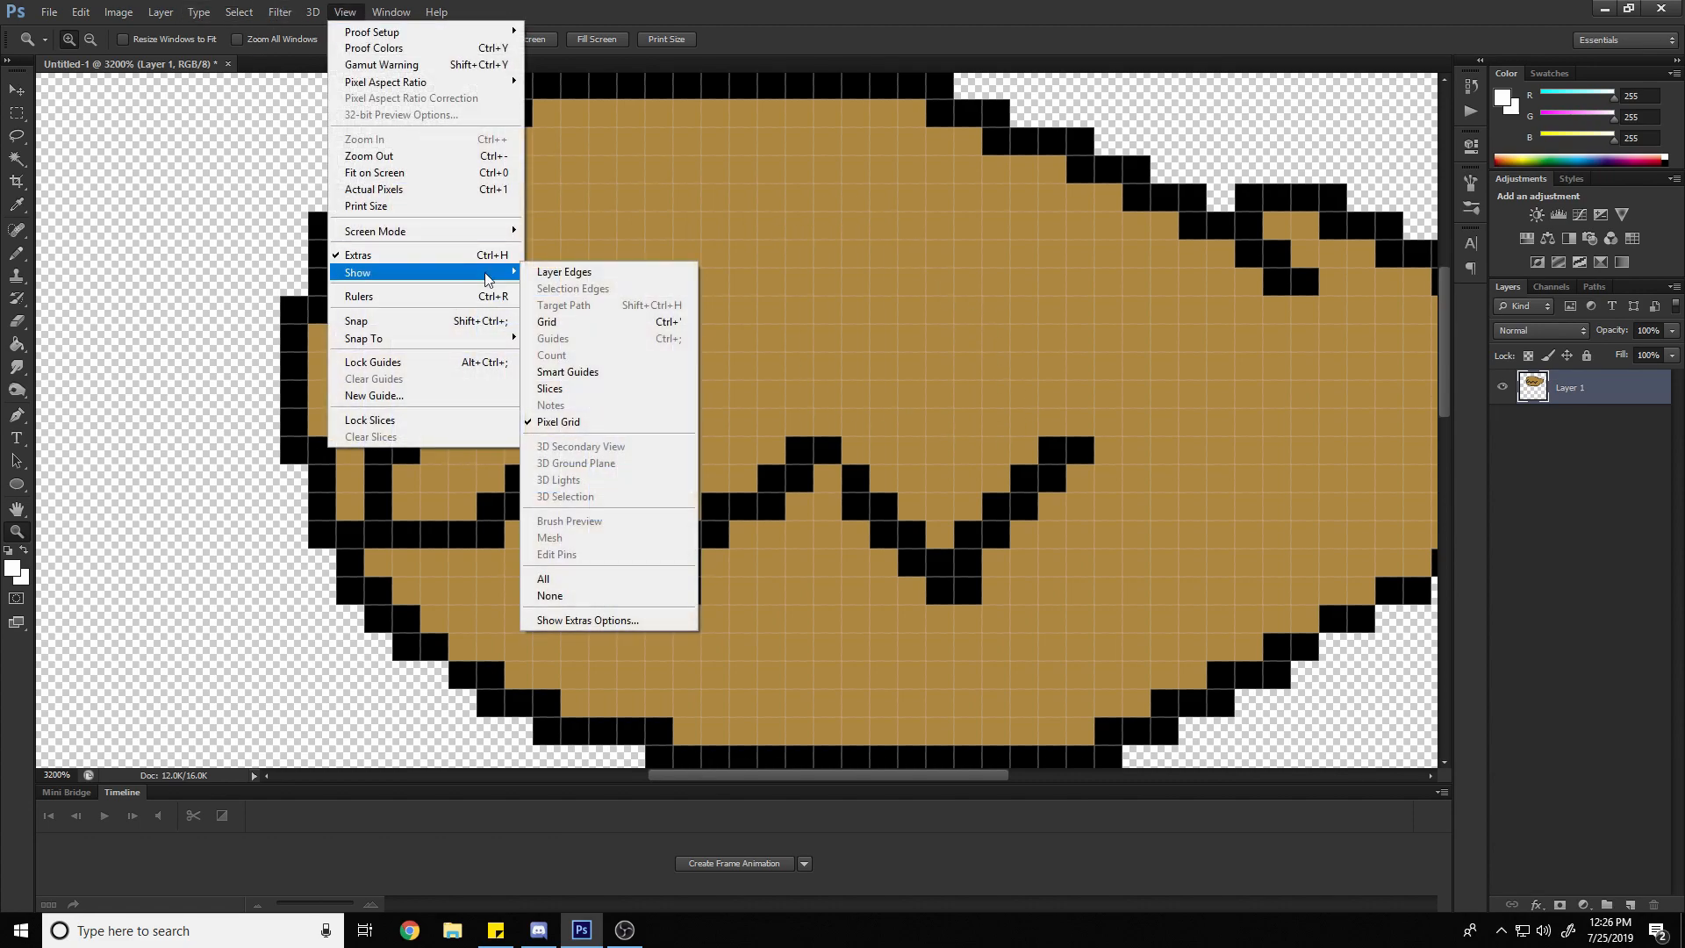
click(599, 422)
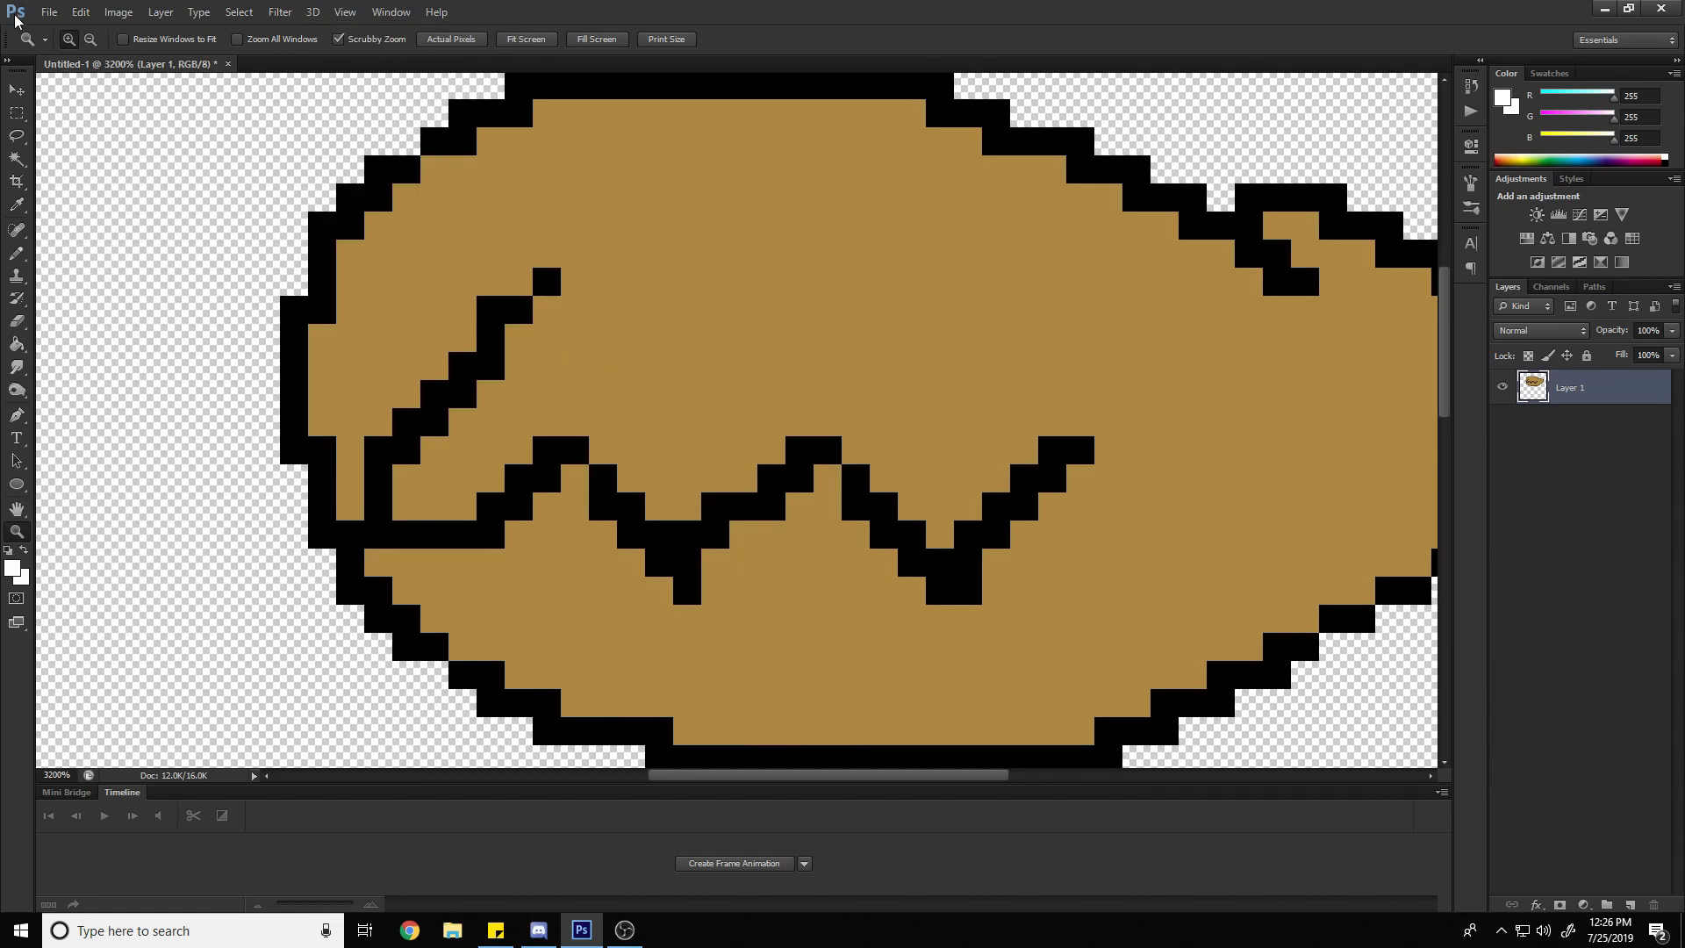
click(344, 12)
mouse_move(421, 272)
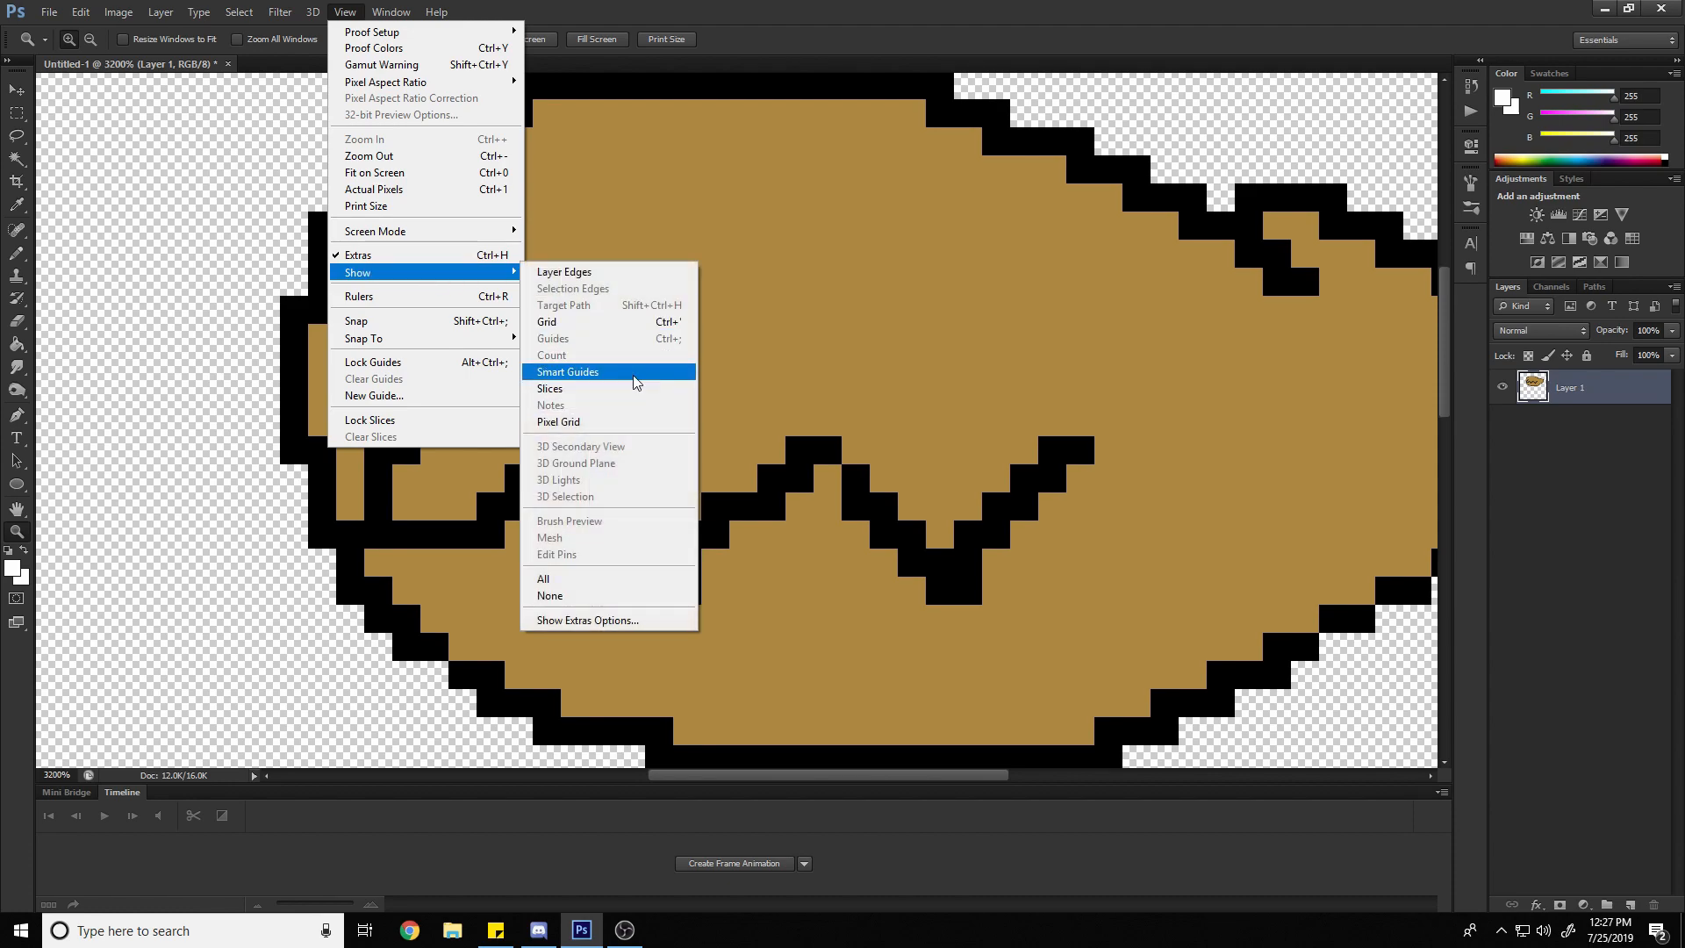
click(630, 322)
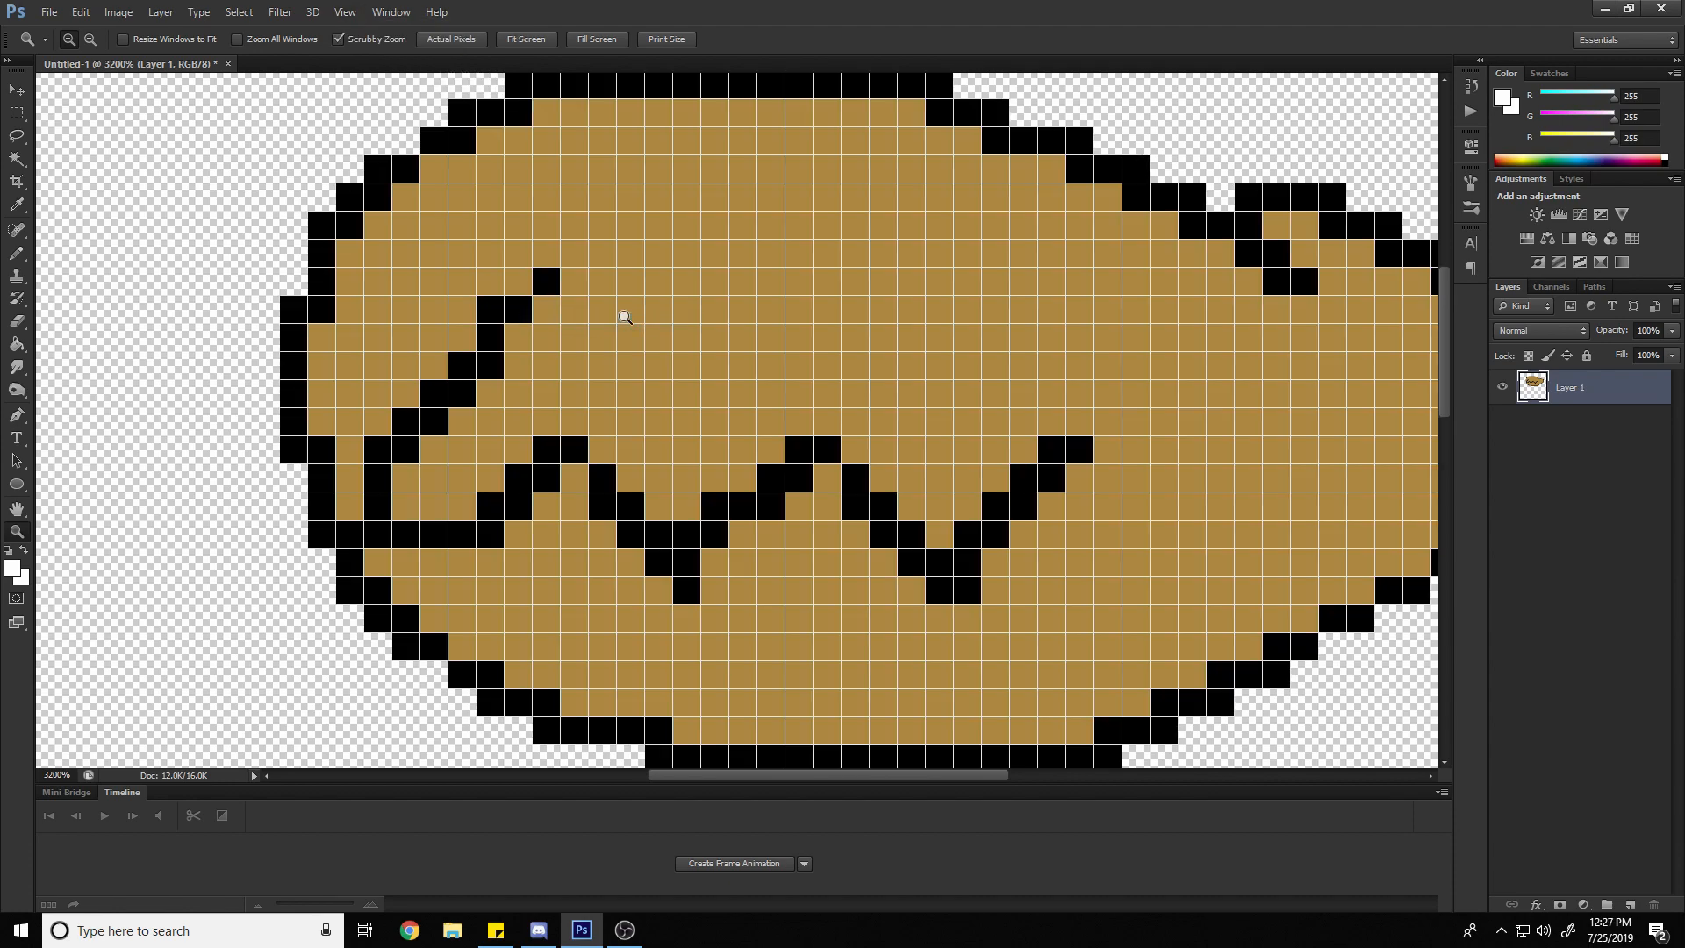
Zoom out to 800% and back in to 3200% to inspect the document grid at different magnifications
scroll(662, 301, up, 1)
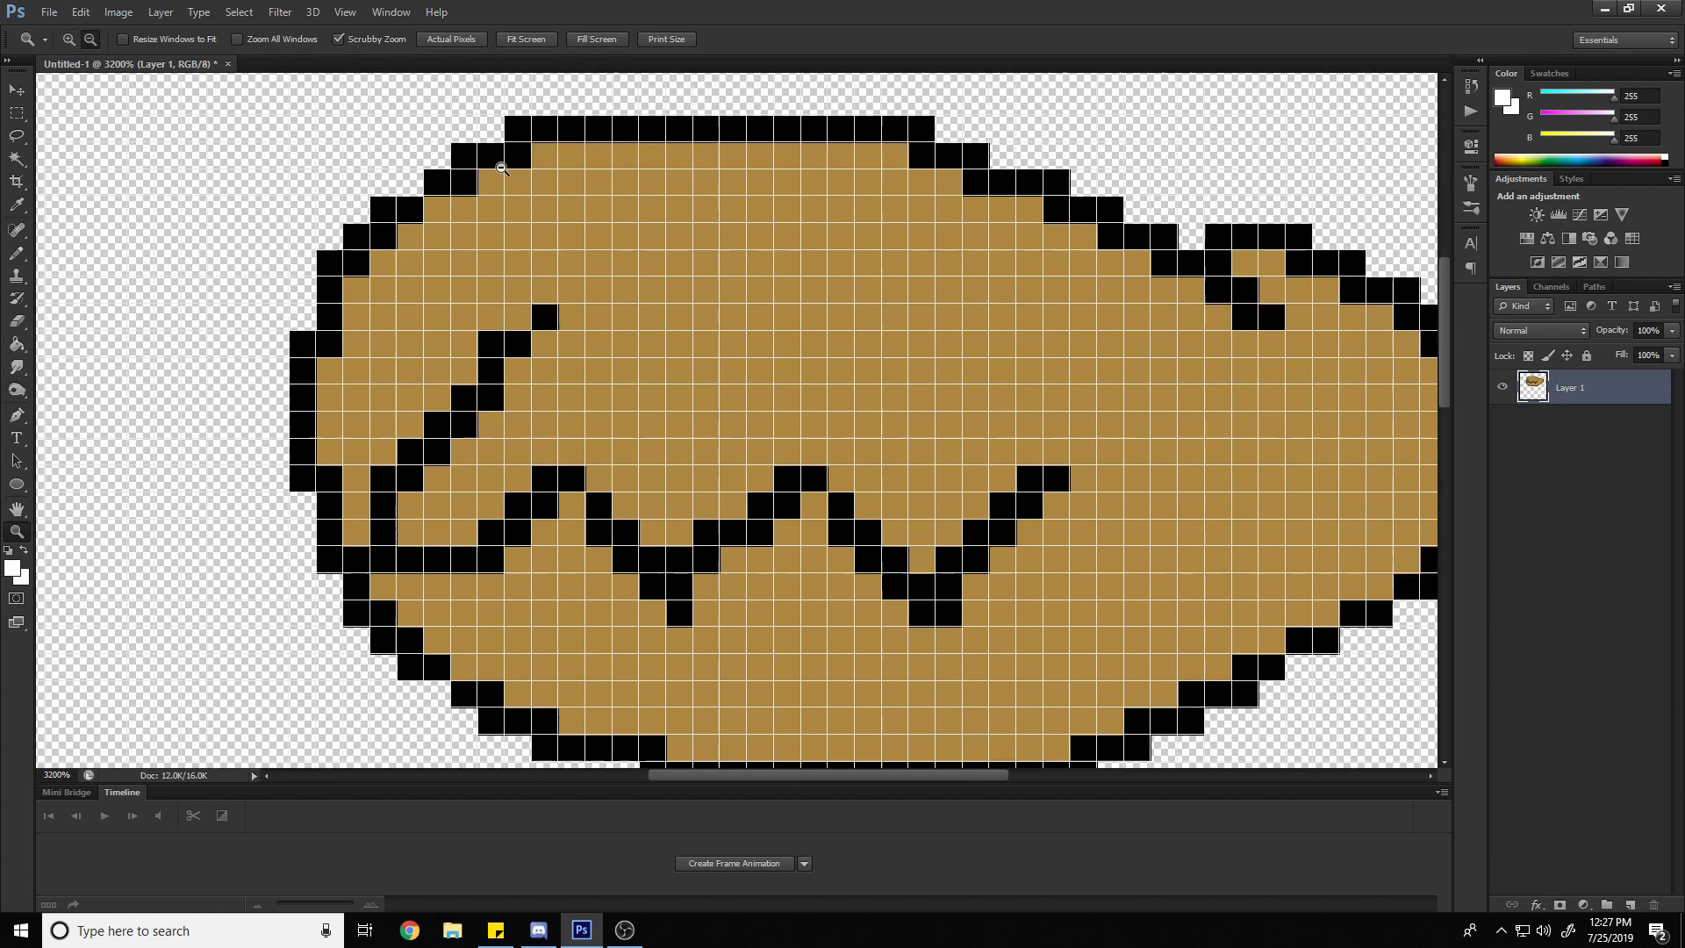
alt+click(496, 163)
alt+click(502, 169)
alt+click(502, 168)
alt+click(502, 168)
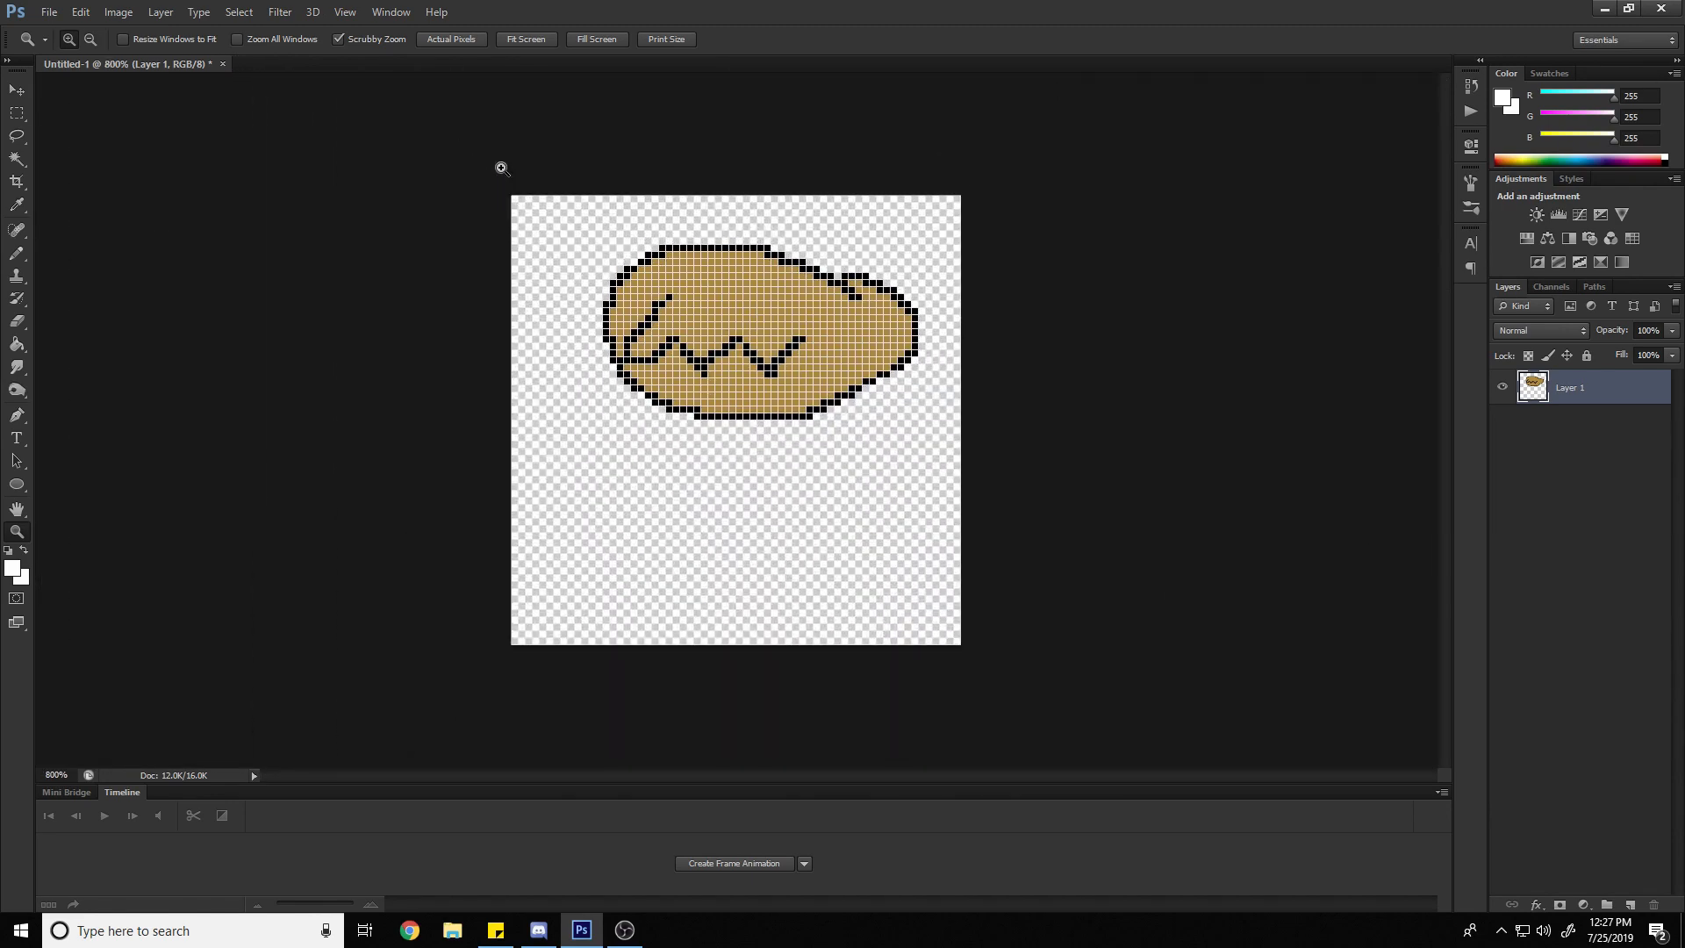
click(845, 322)
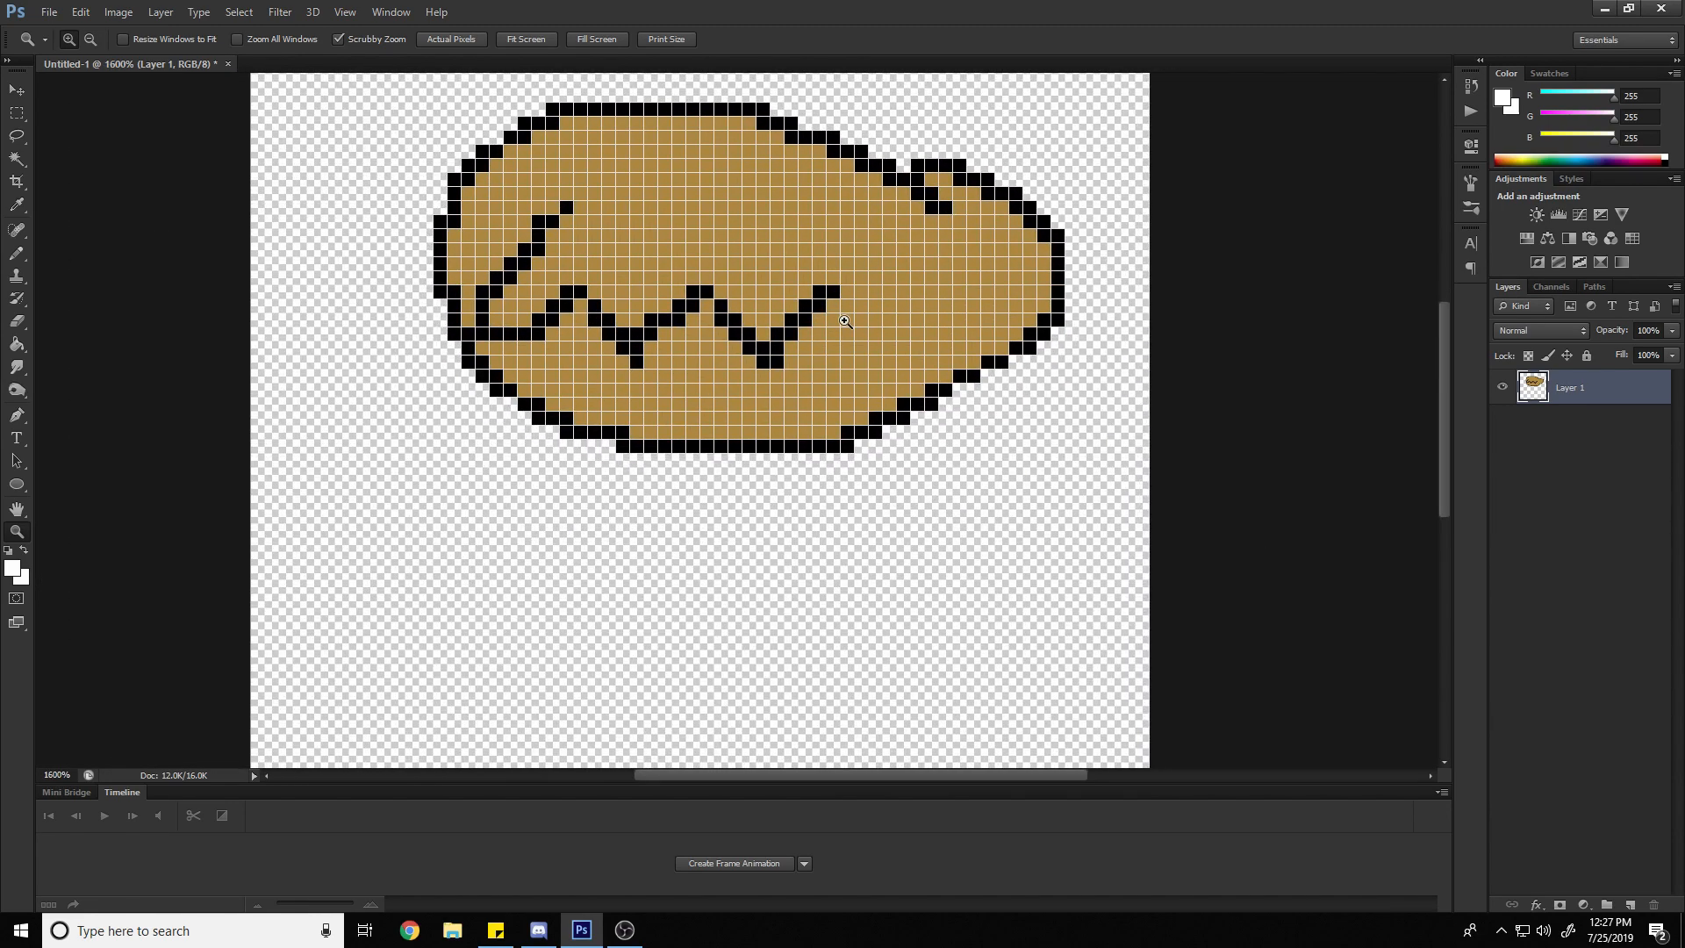
click(846, 322)
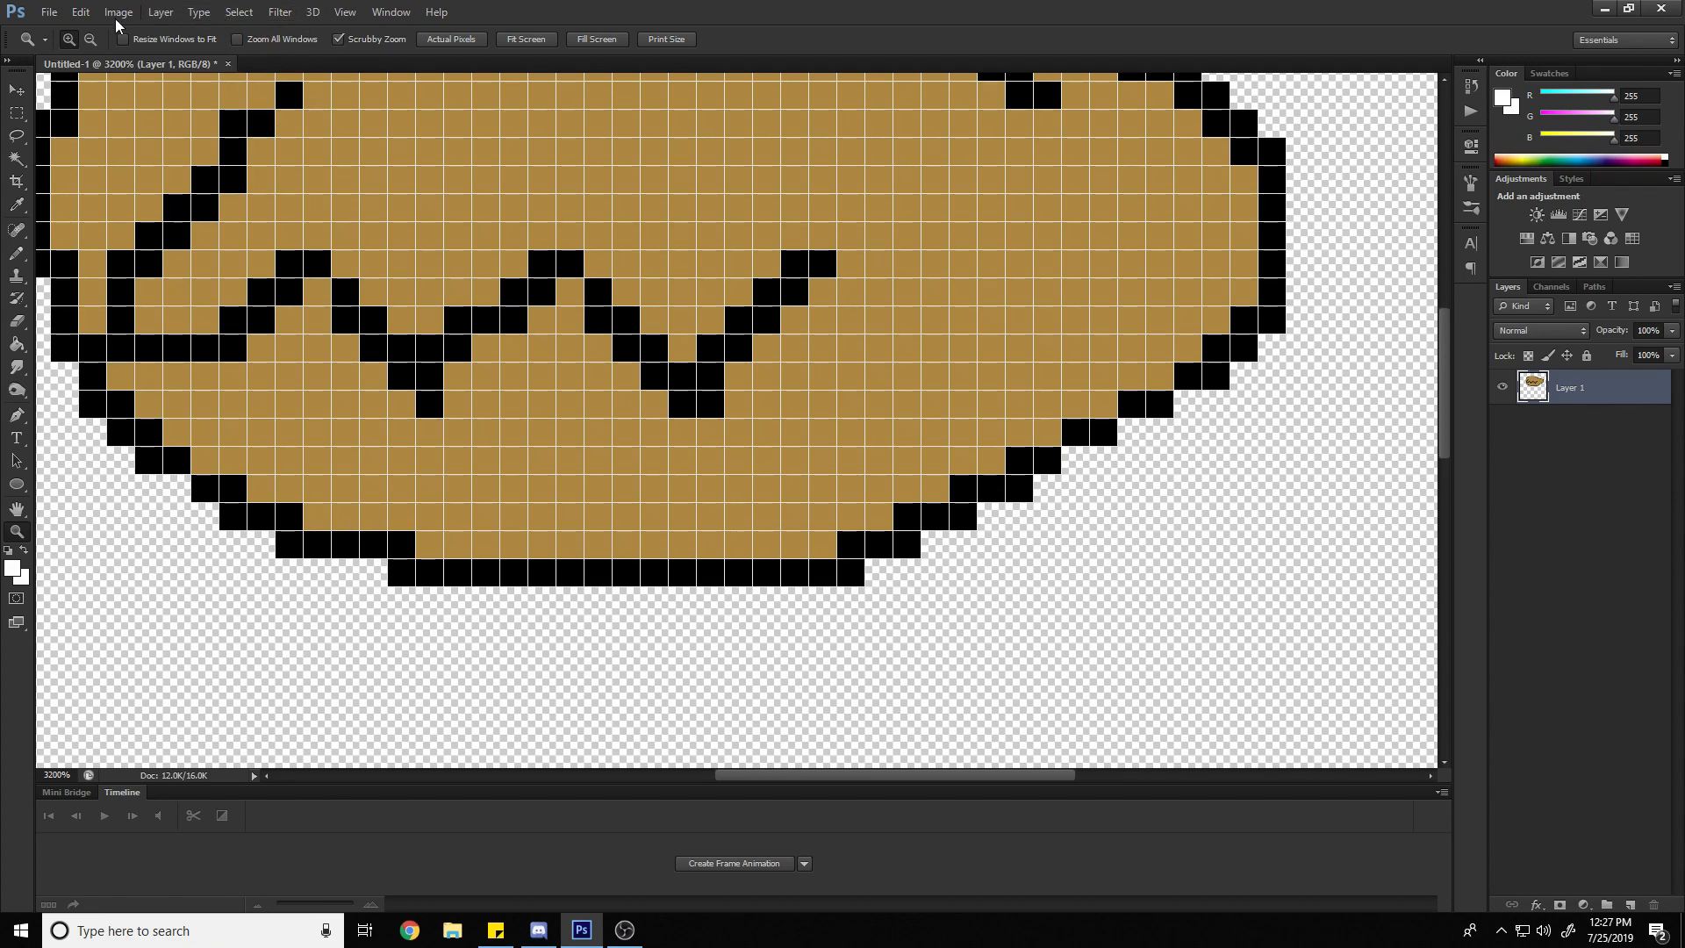
In the Guides, Grid & Slices preferences, set both the guide color and the grid color to Black
click(80, 13)
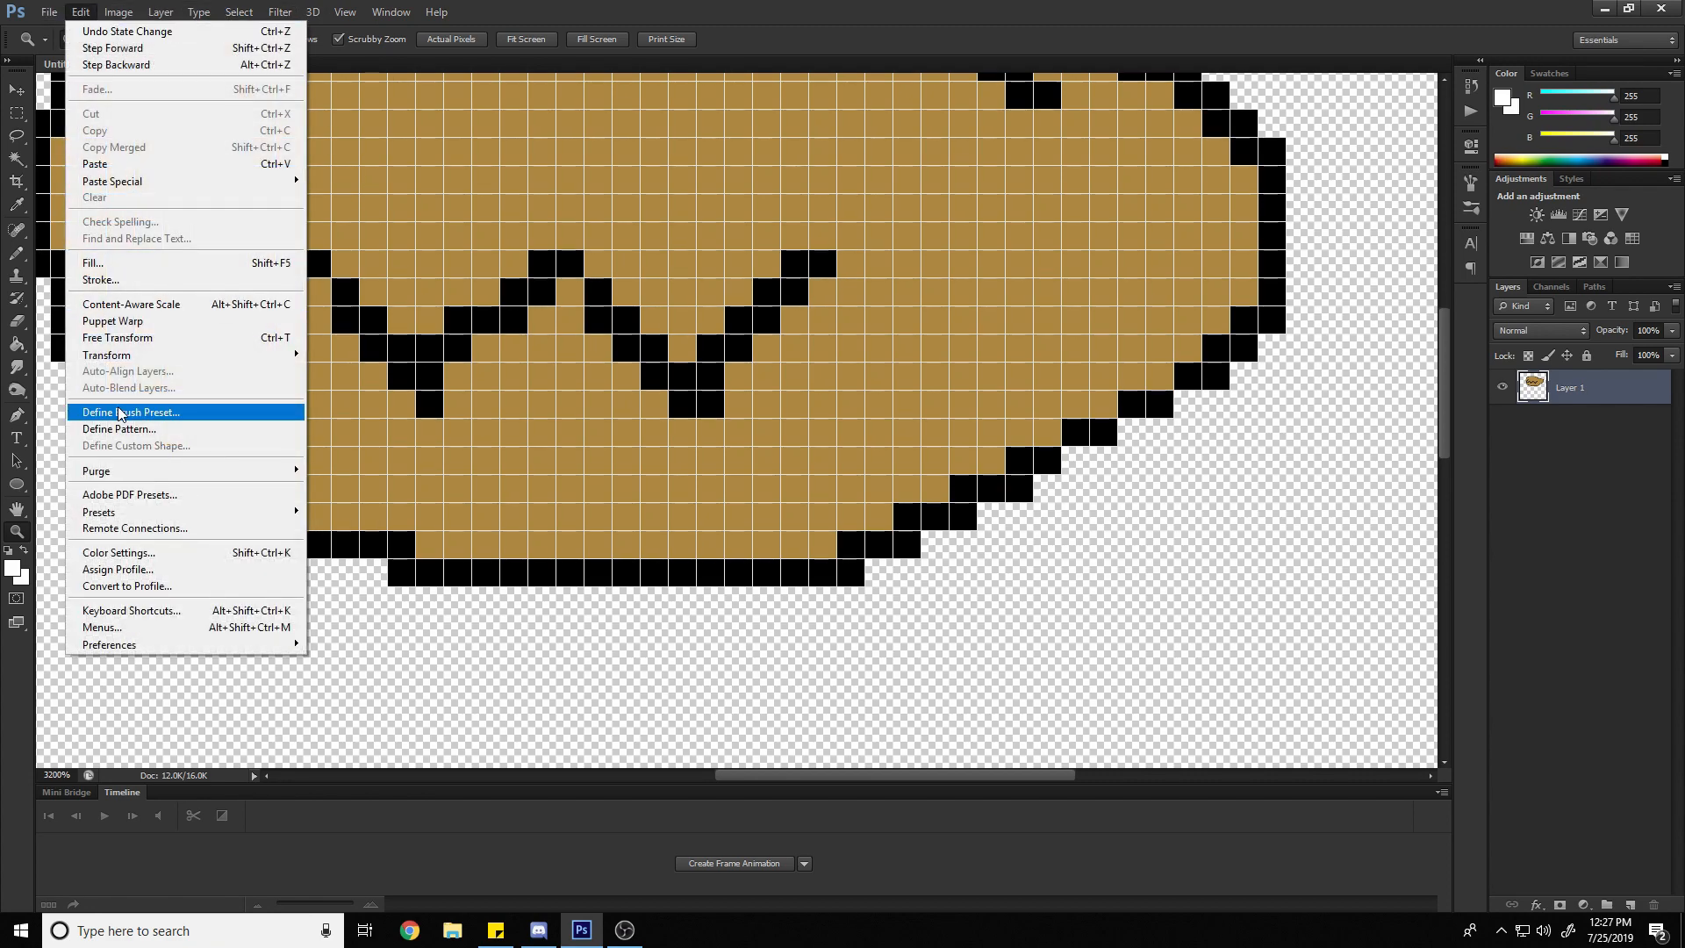
mouse_move(206, 648)
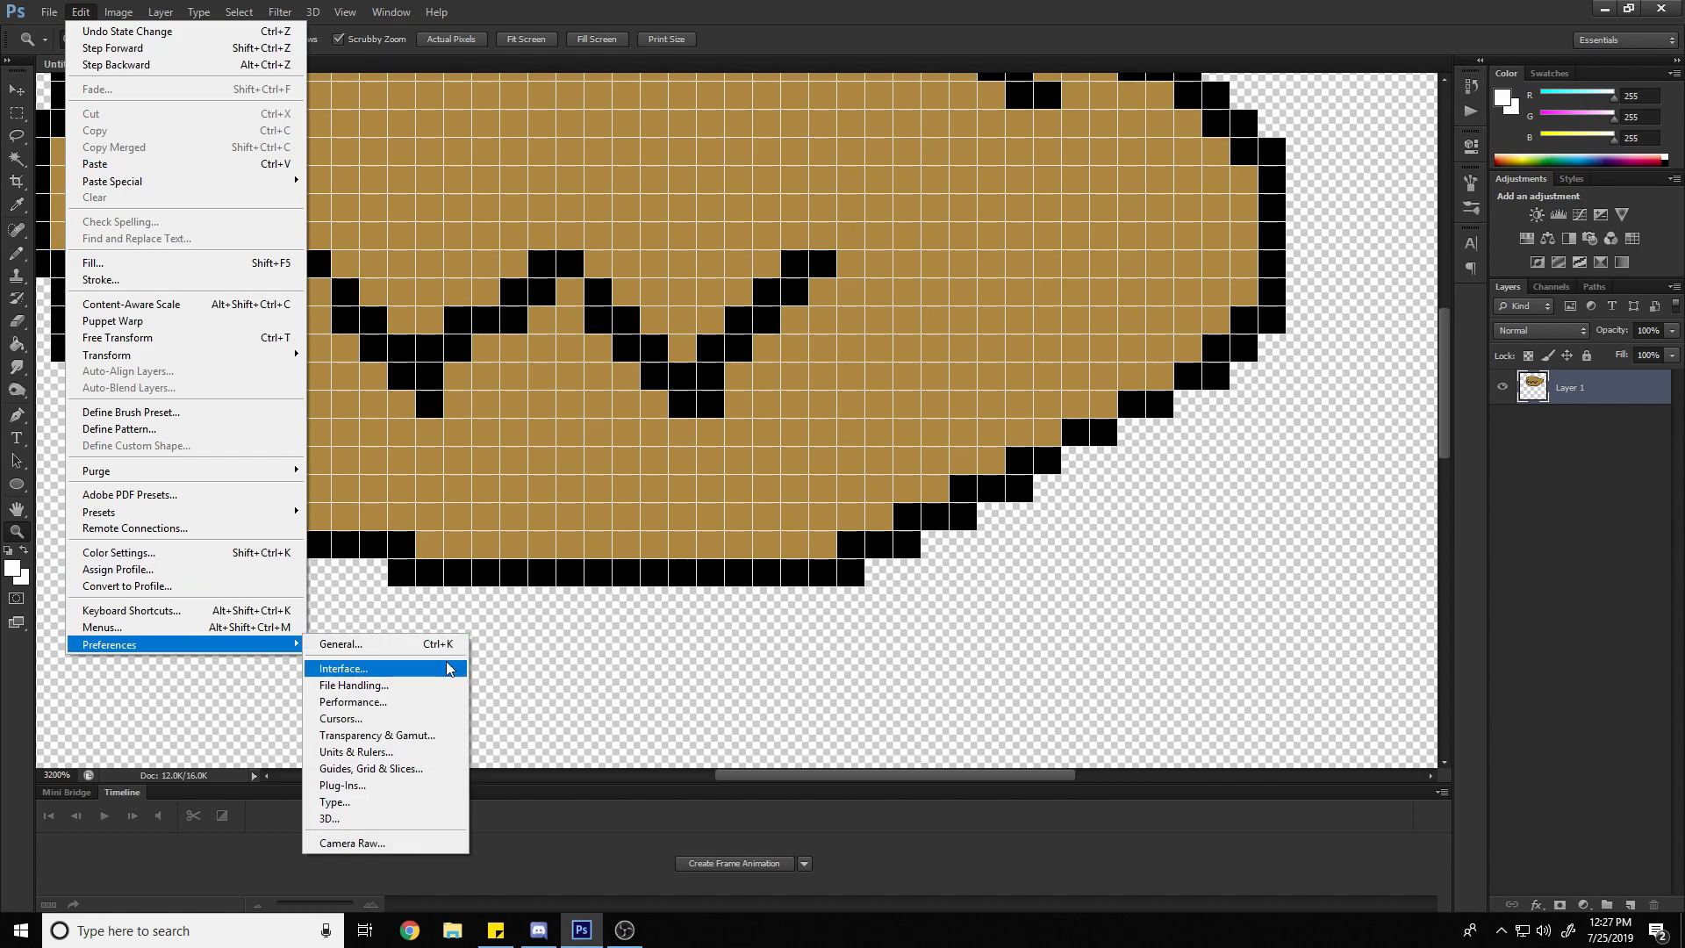
click(437, 769)
key(i)
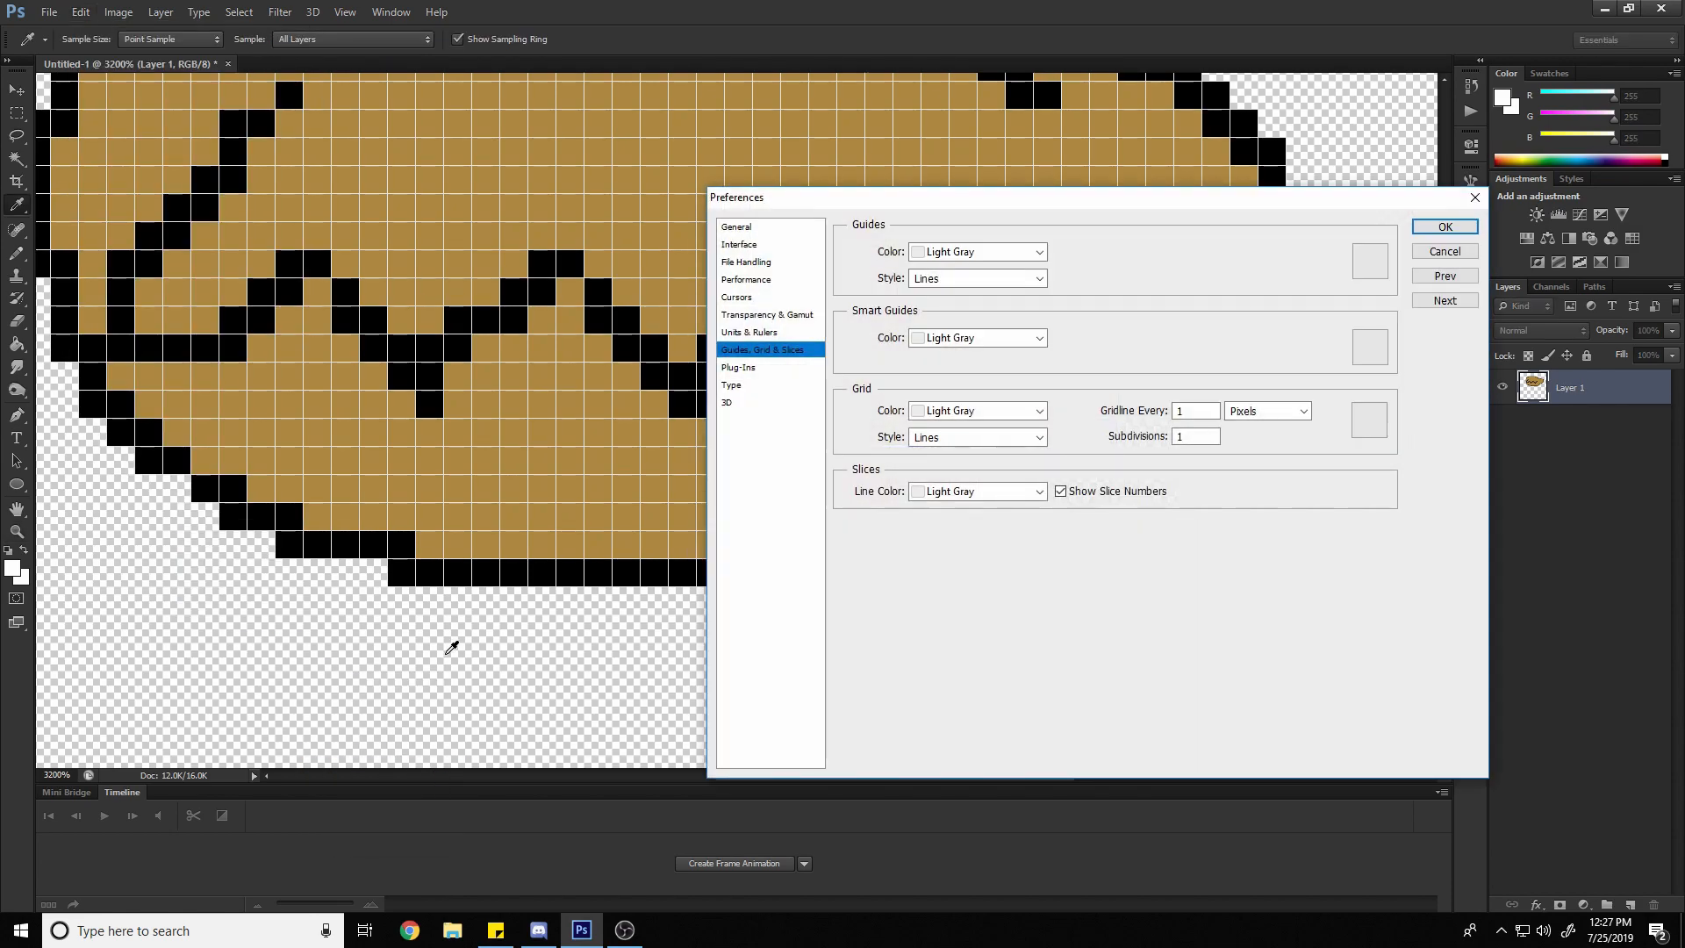
click(974, 251)
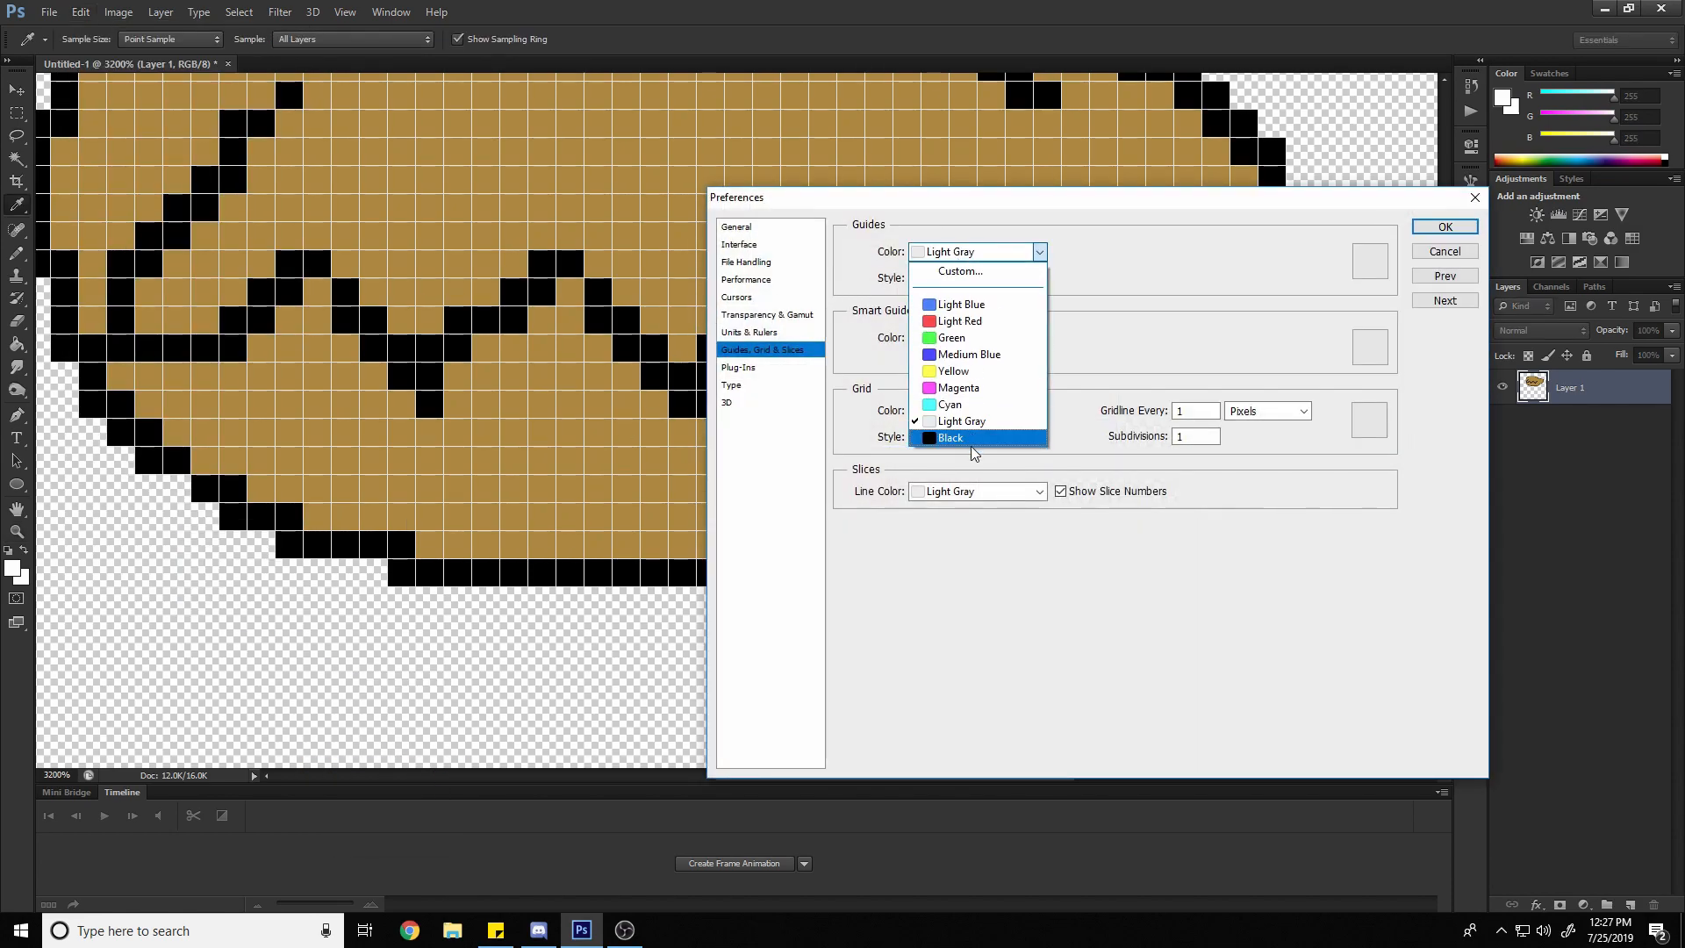
click(950, 437)
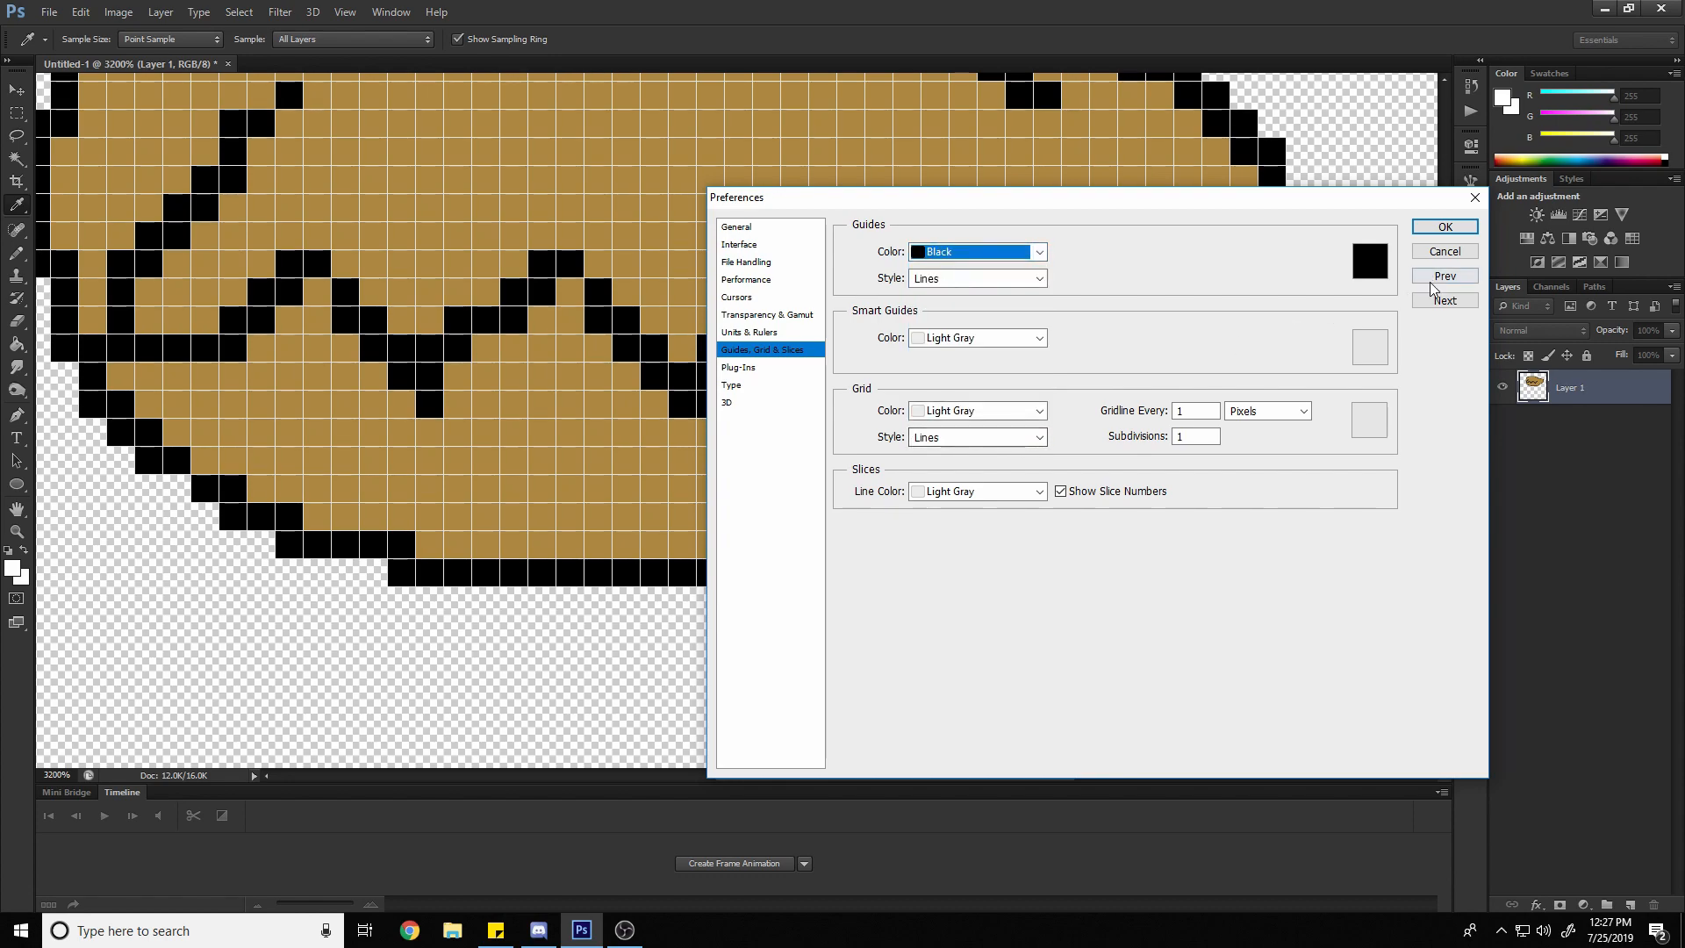
click(940, 279)
click(941, 279)
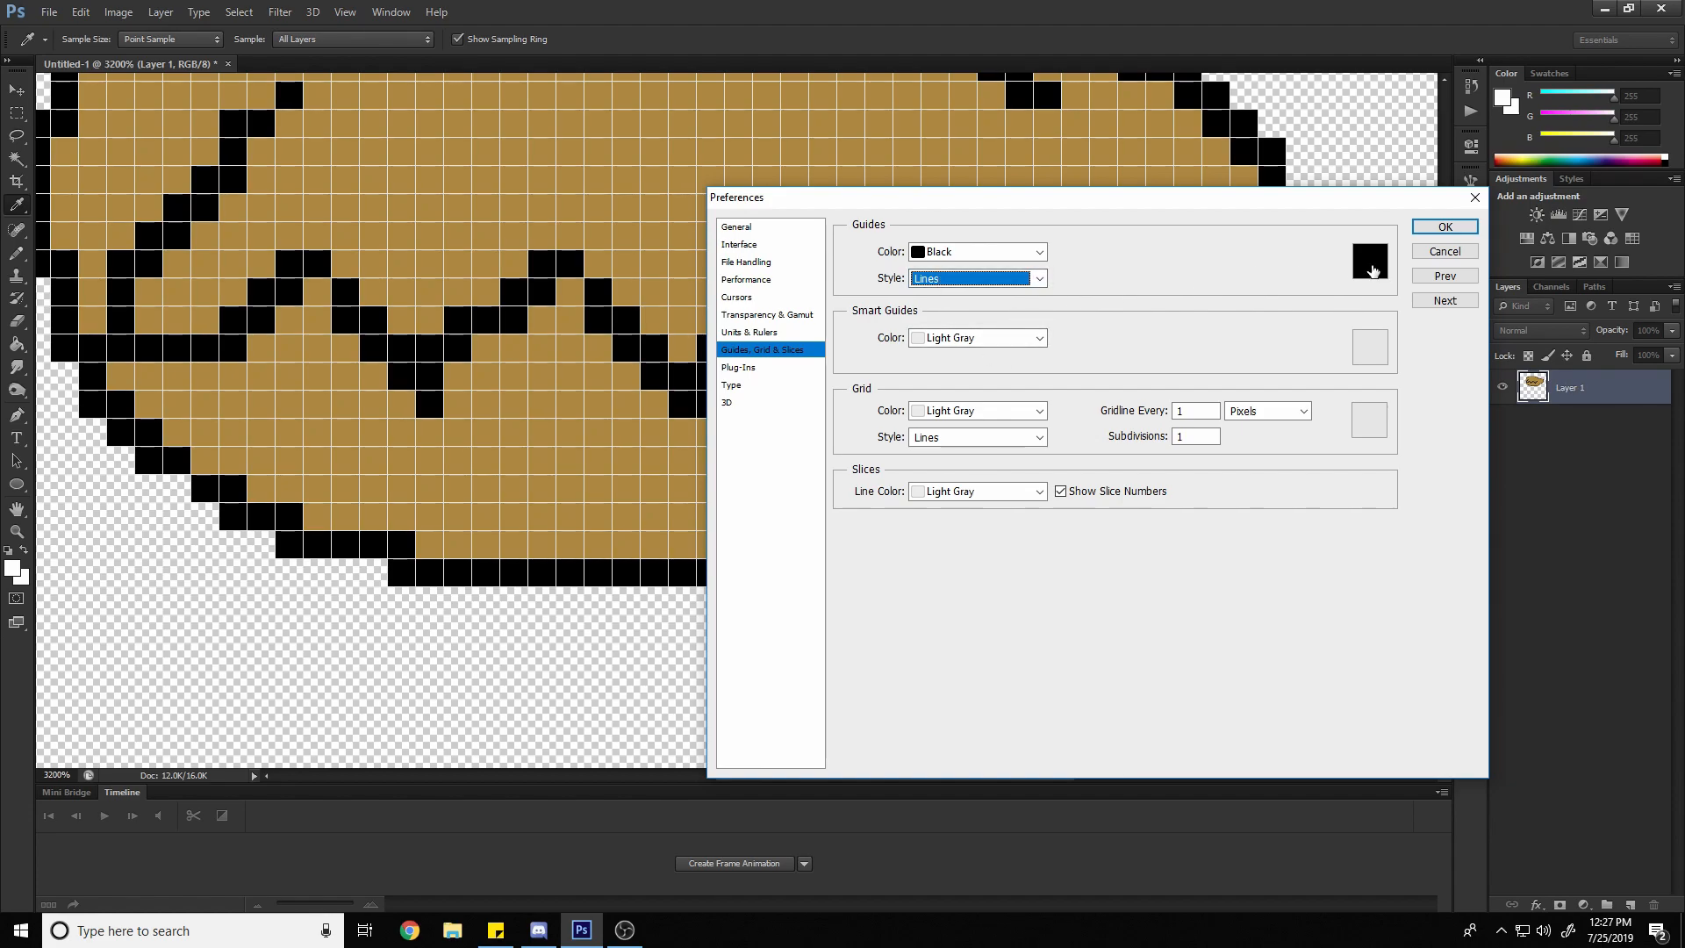
click(959, 253)
click(959, 253)
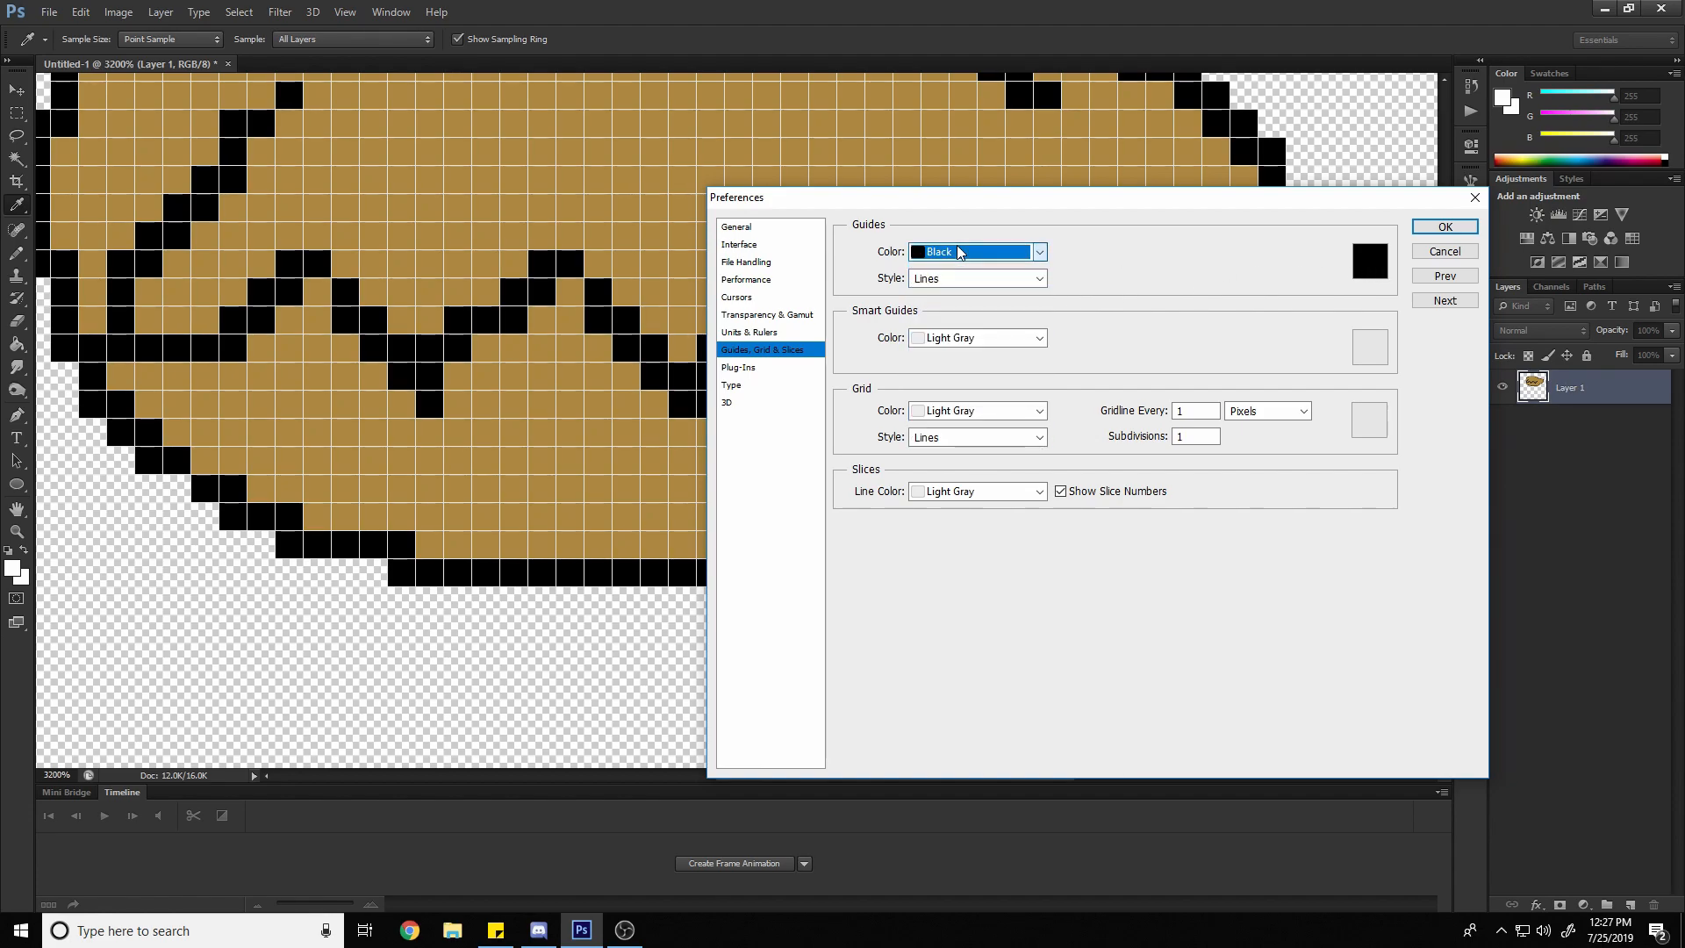
click(991, 410)
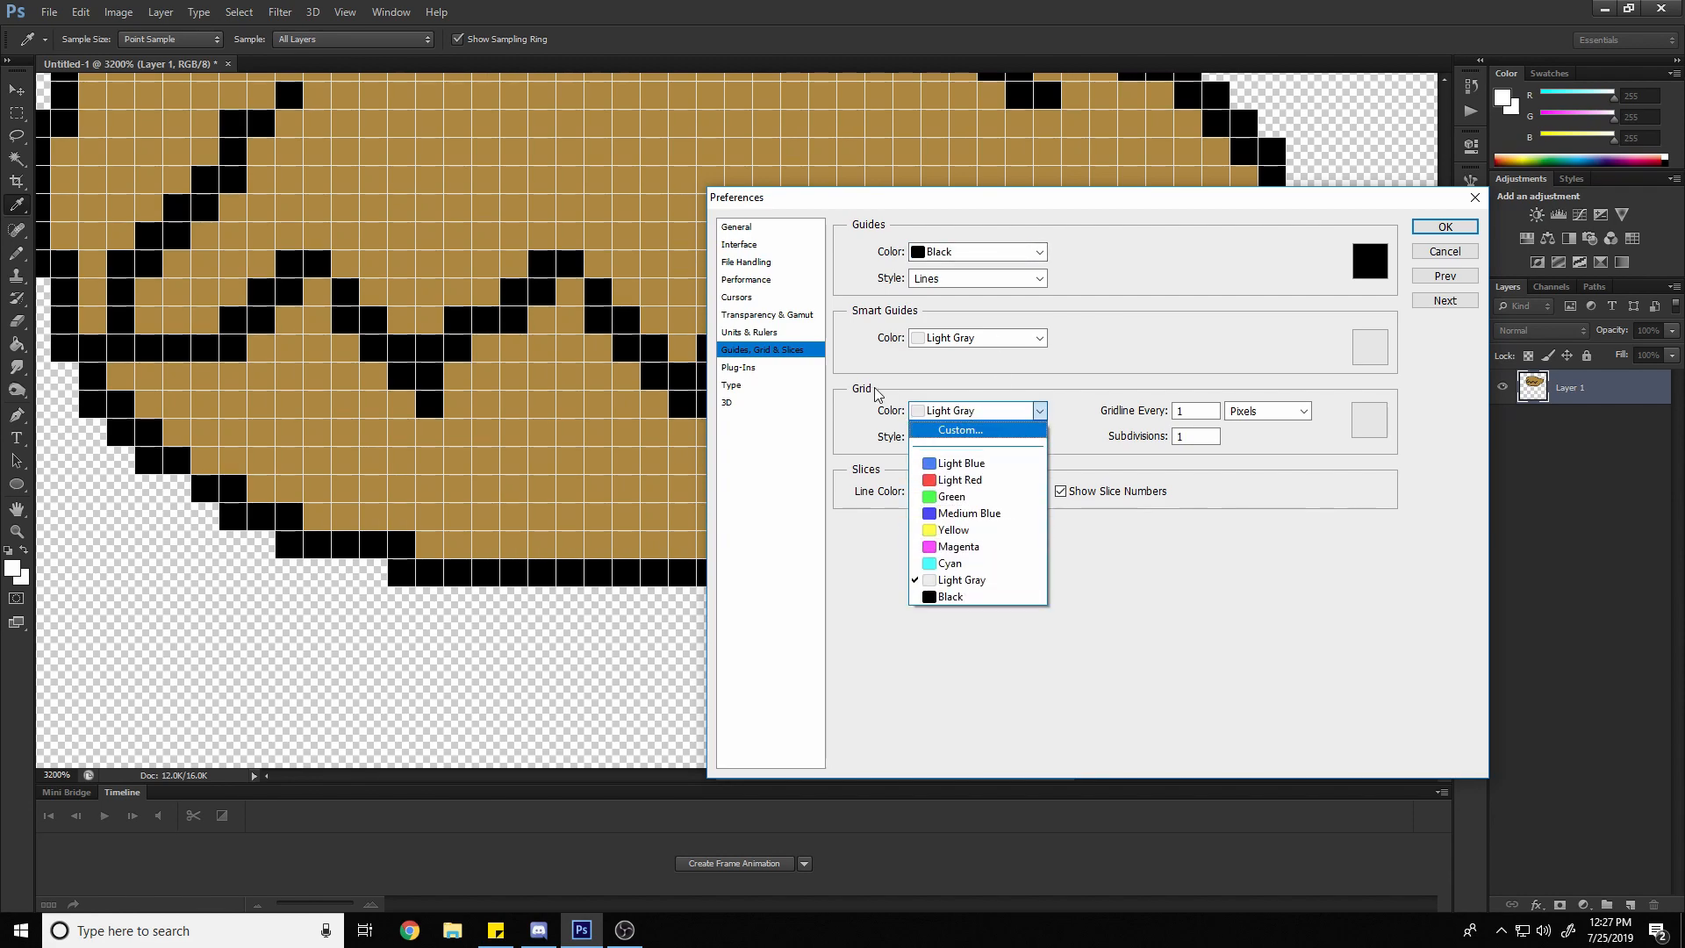
click(1005, 597)
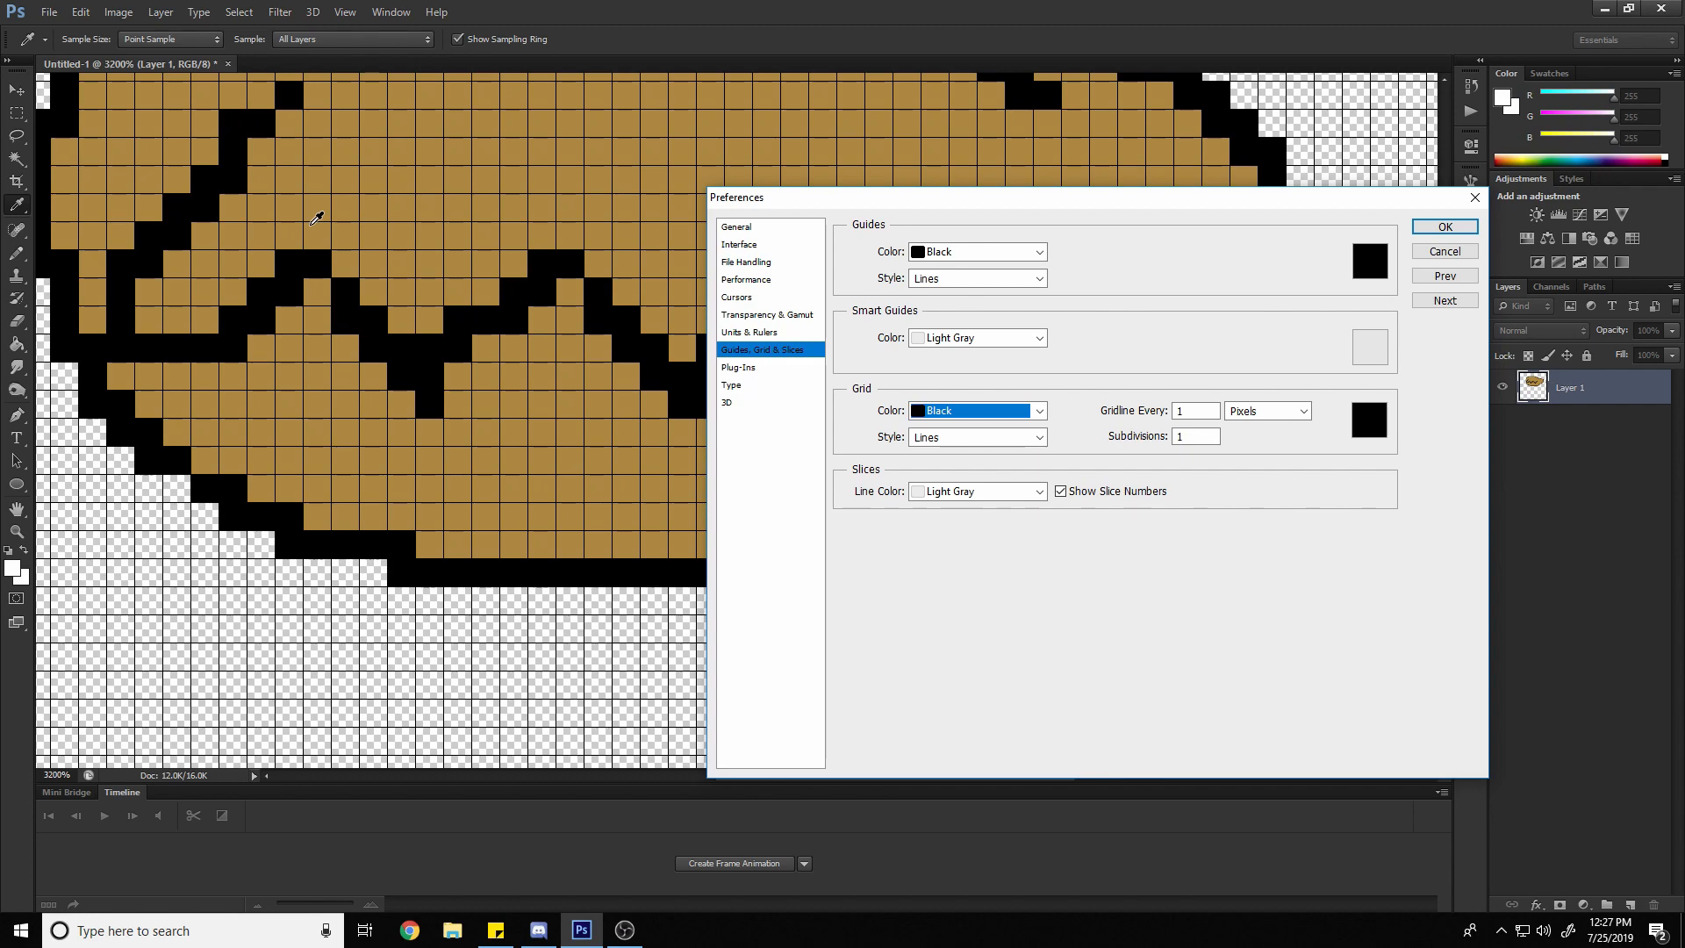
Try a gridline every 16 pixels, comparing 1 subdivision with 16 subdivisions
double_click(1186, 411)
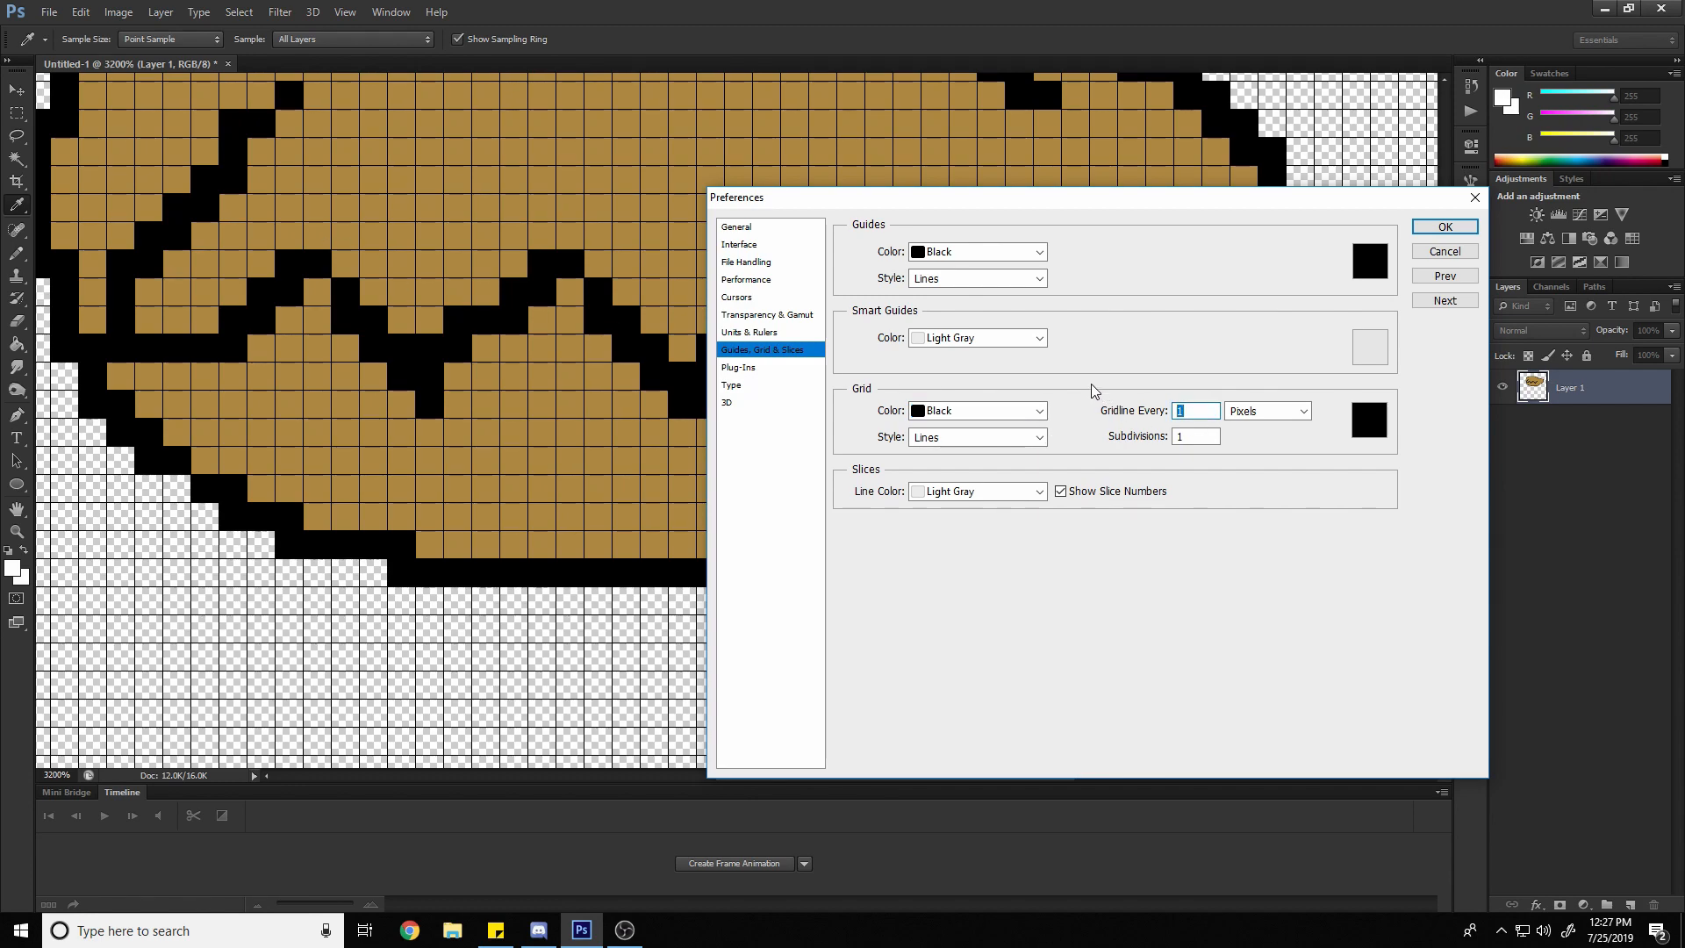
text(16)
double_click(1202, 438)
text(16)
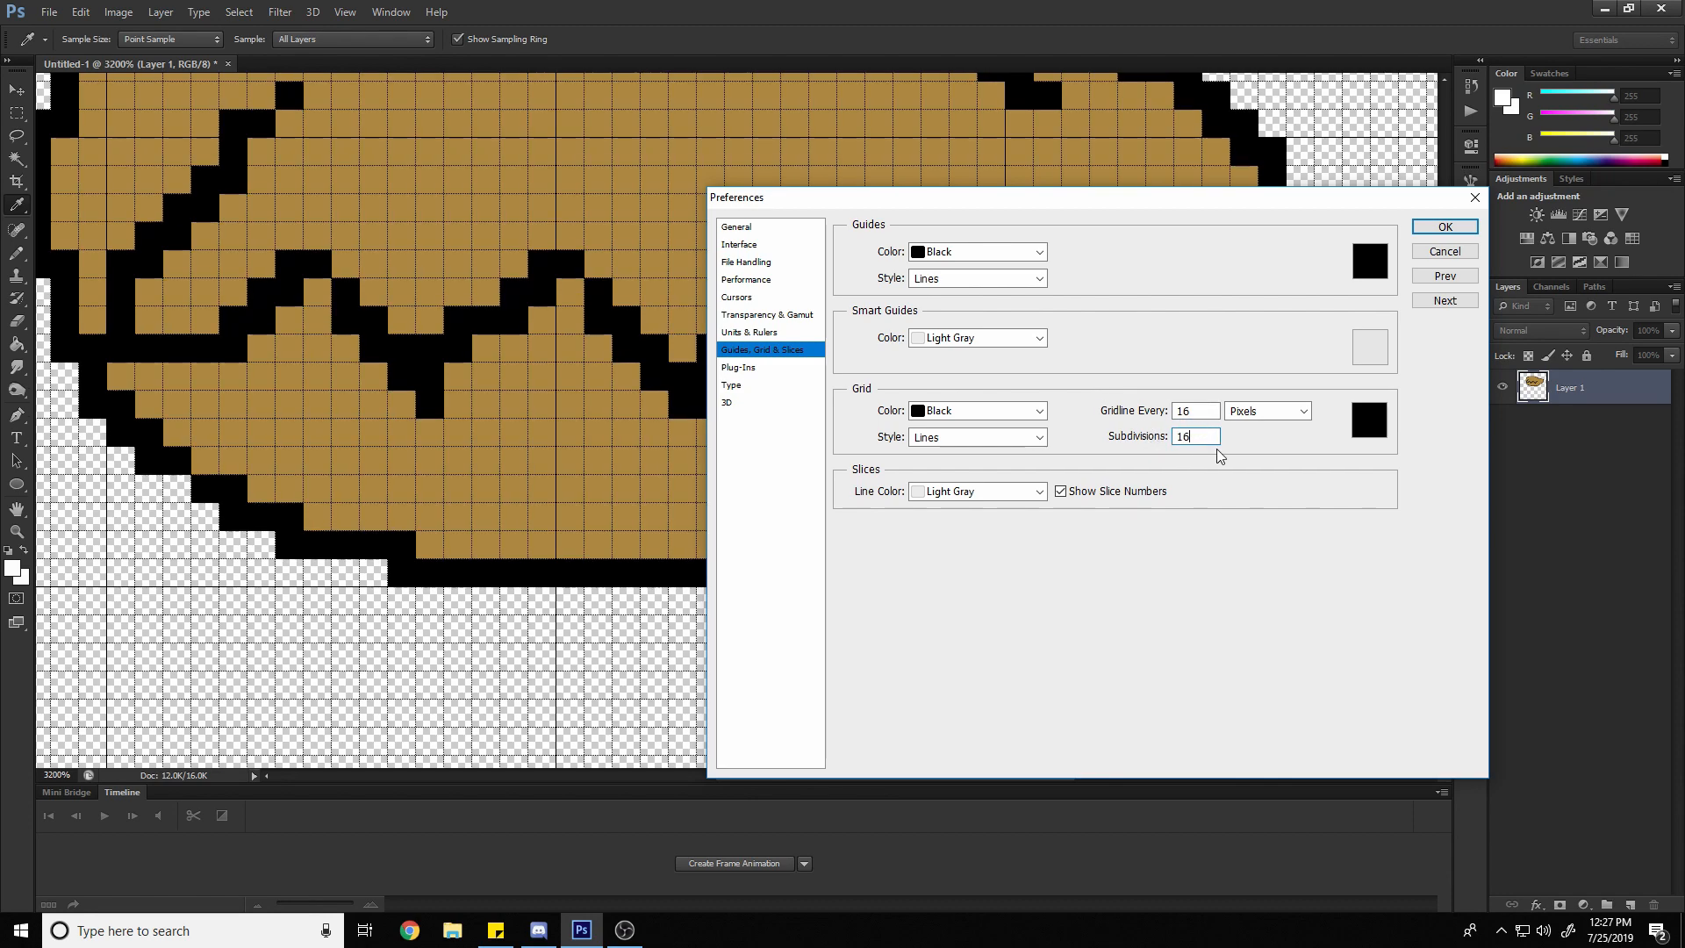
key(ctrl+z)
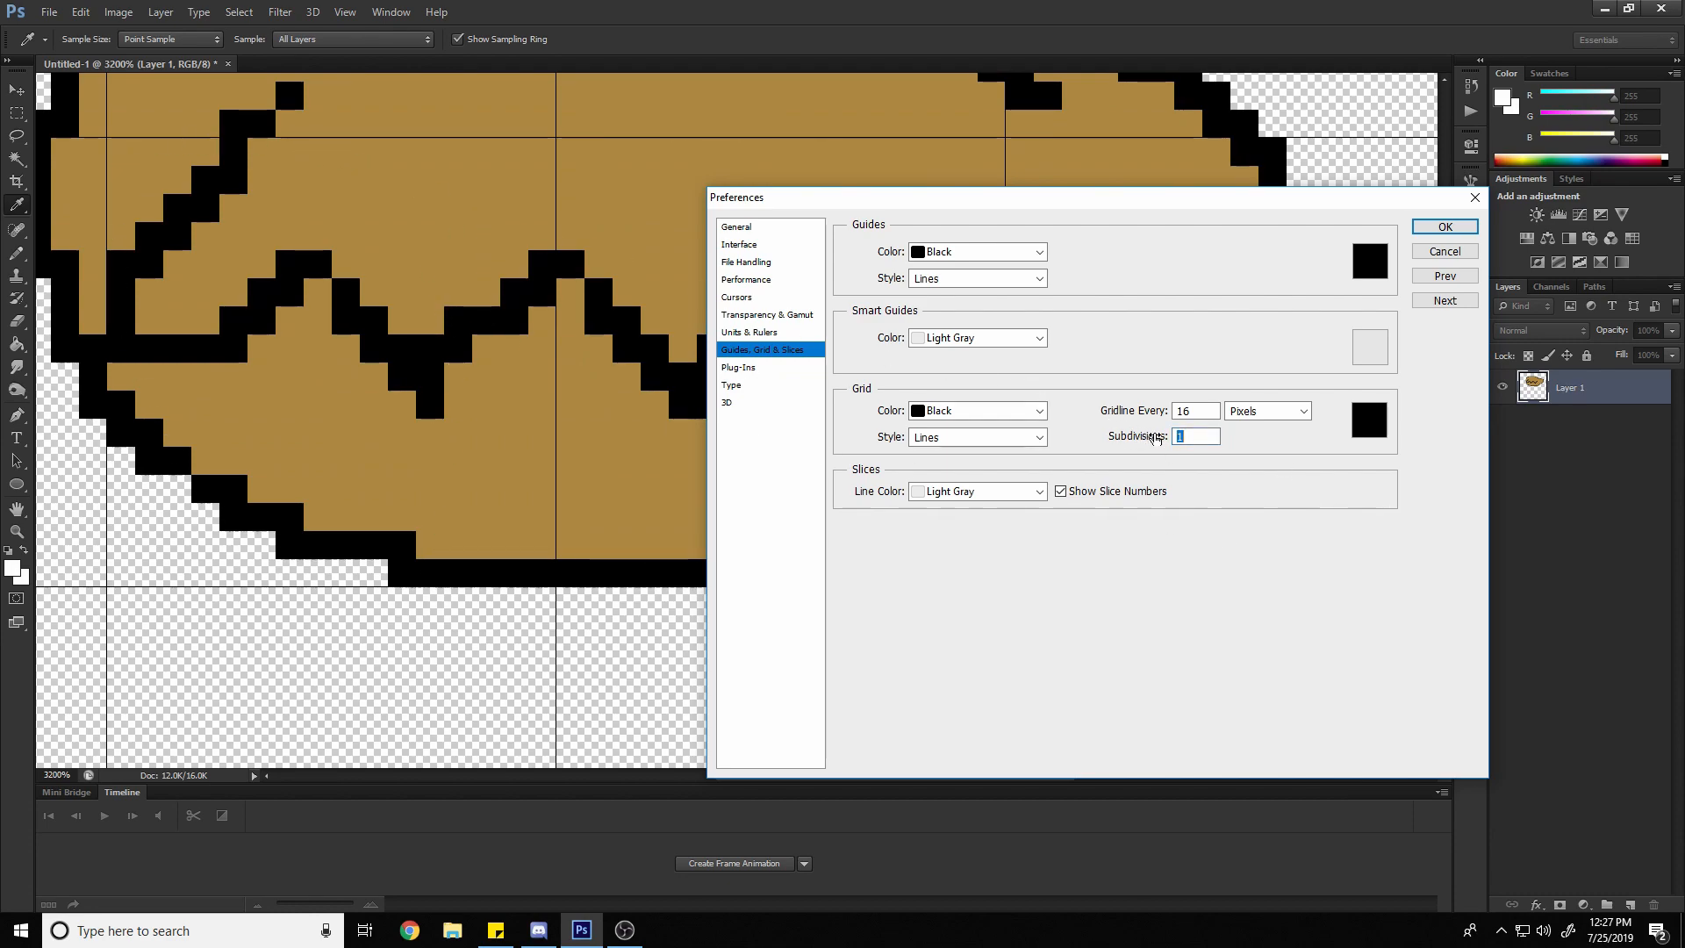
text(16)
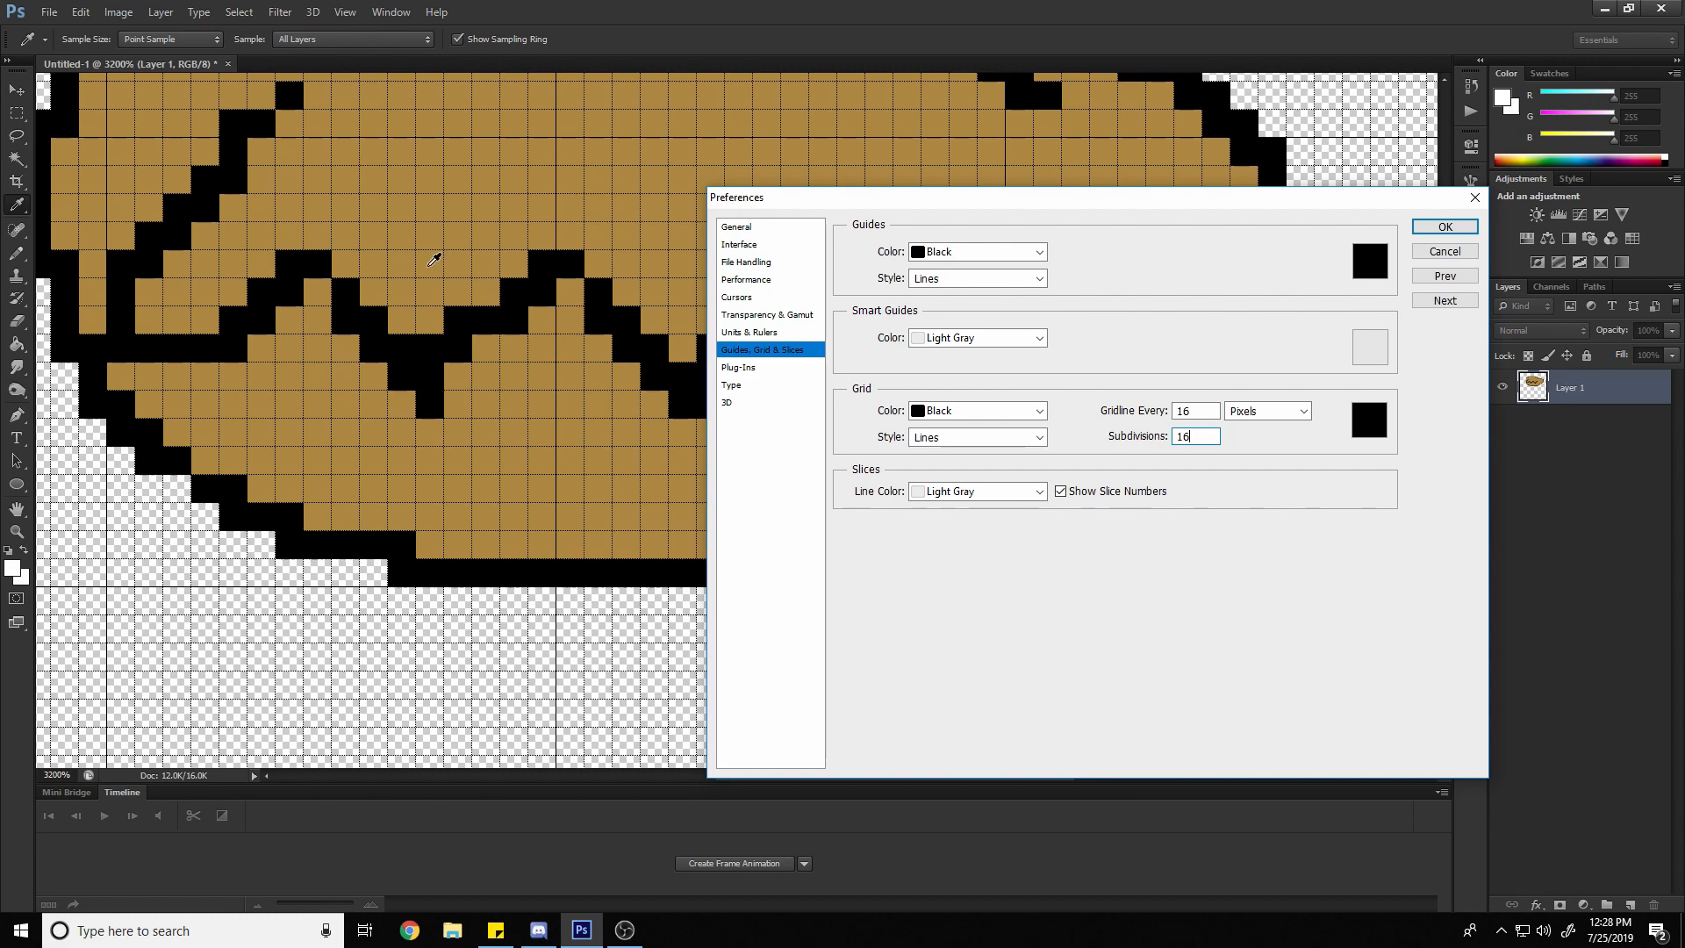
Set the grid to a line every 1 pixel with 1 subdivision and apply the preferences
key(BackSpace)
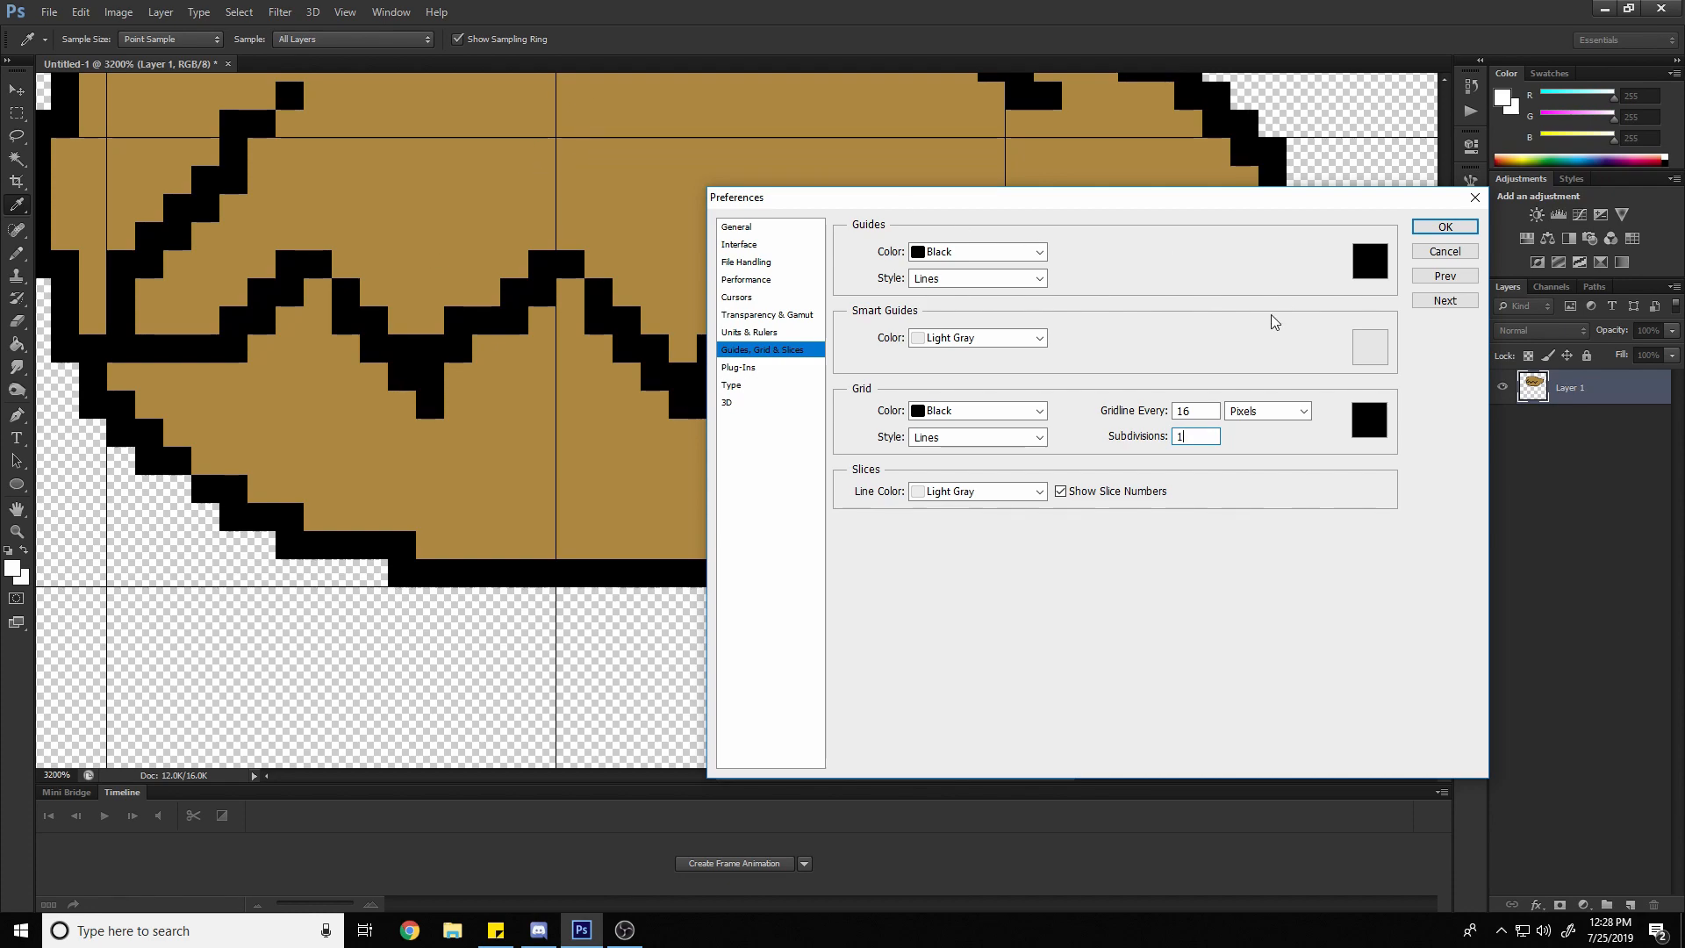
double_click(1176, 410)
text(1)
click(1445, 226)
key(z)
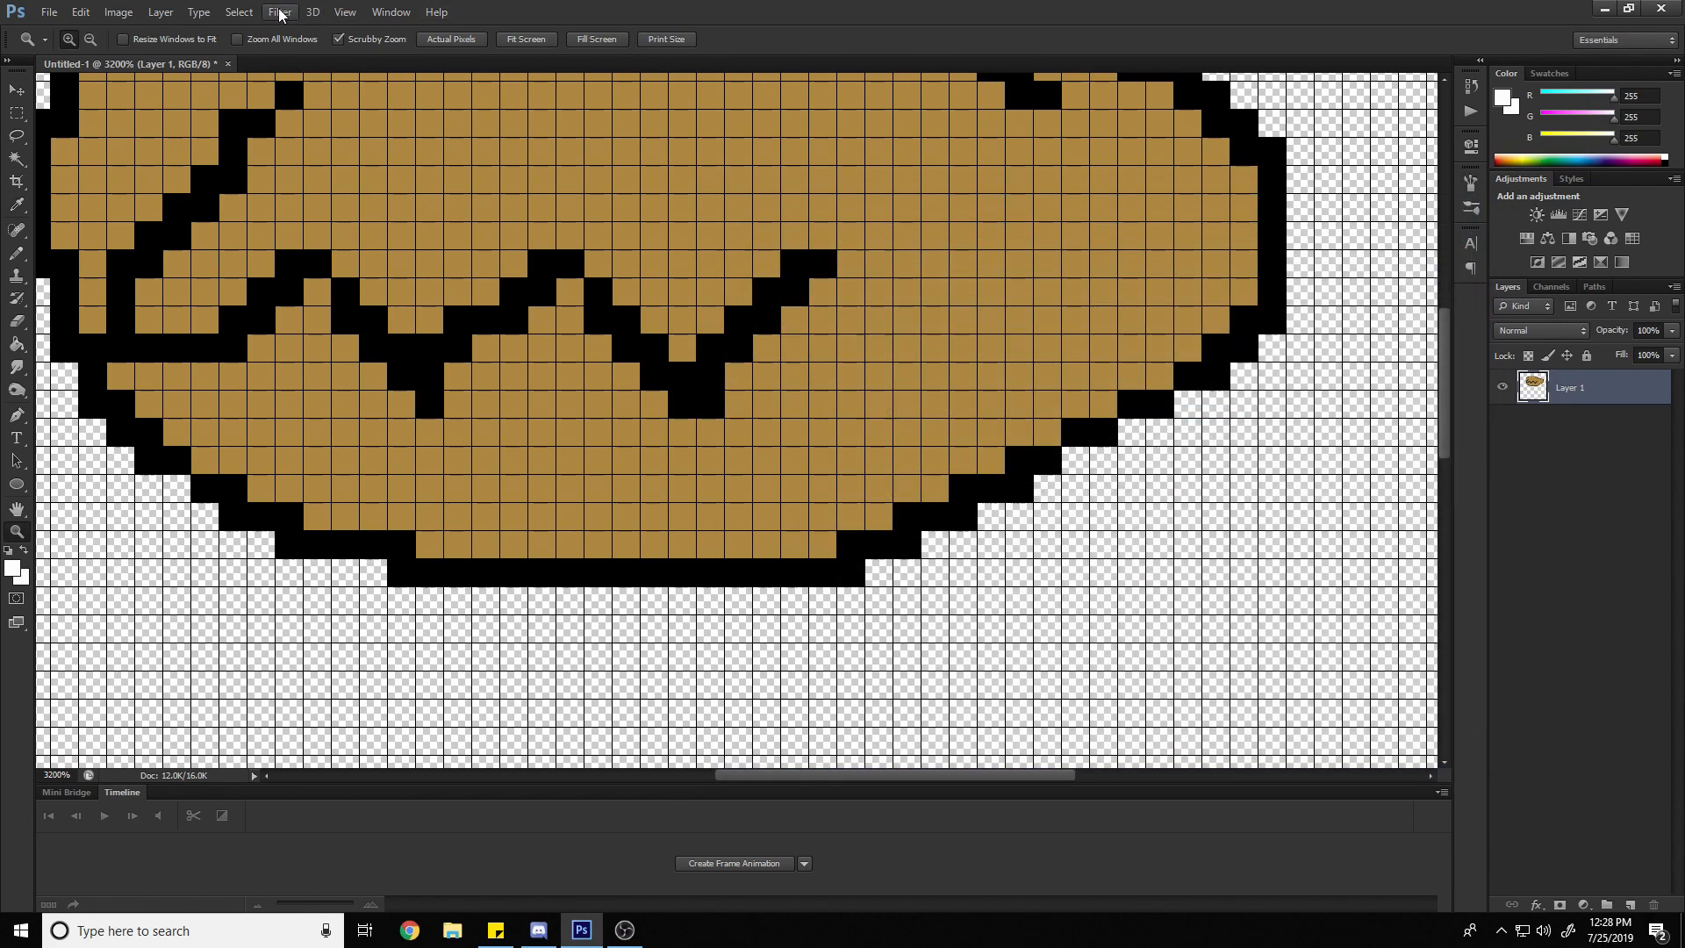
Hide the black document grid and turn the pixel grid back on
click(342, 13)
mouse_move(474, 272)
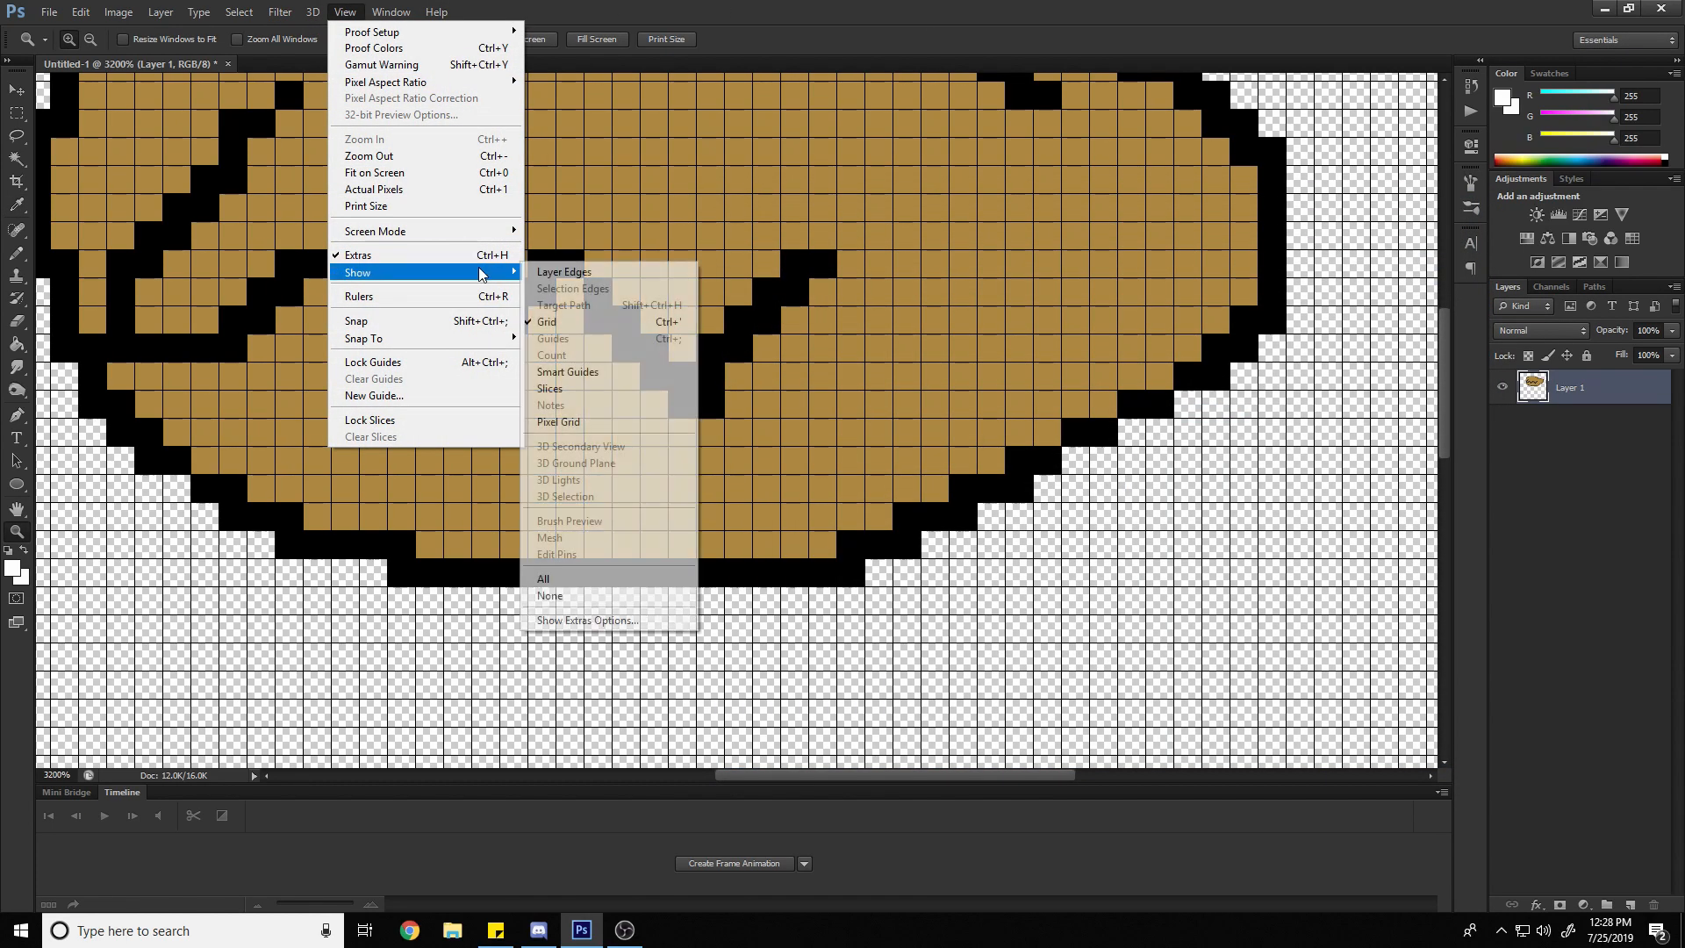
click(605, 328)
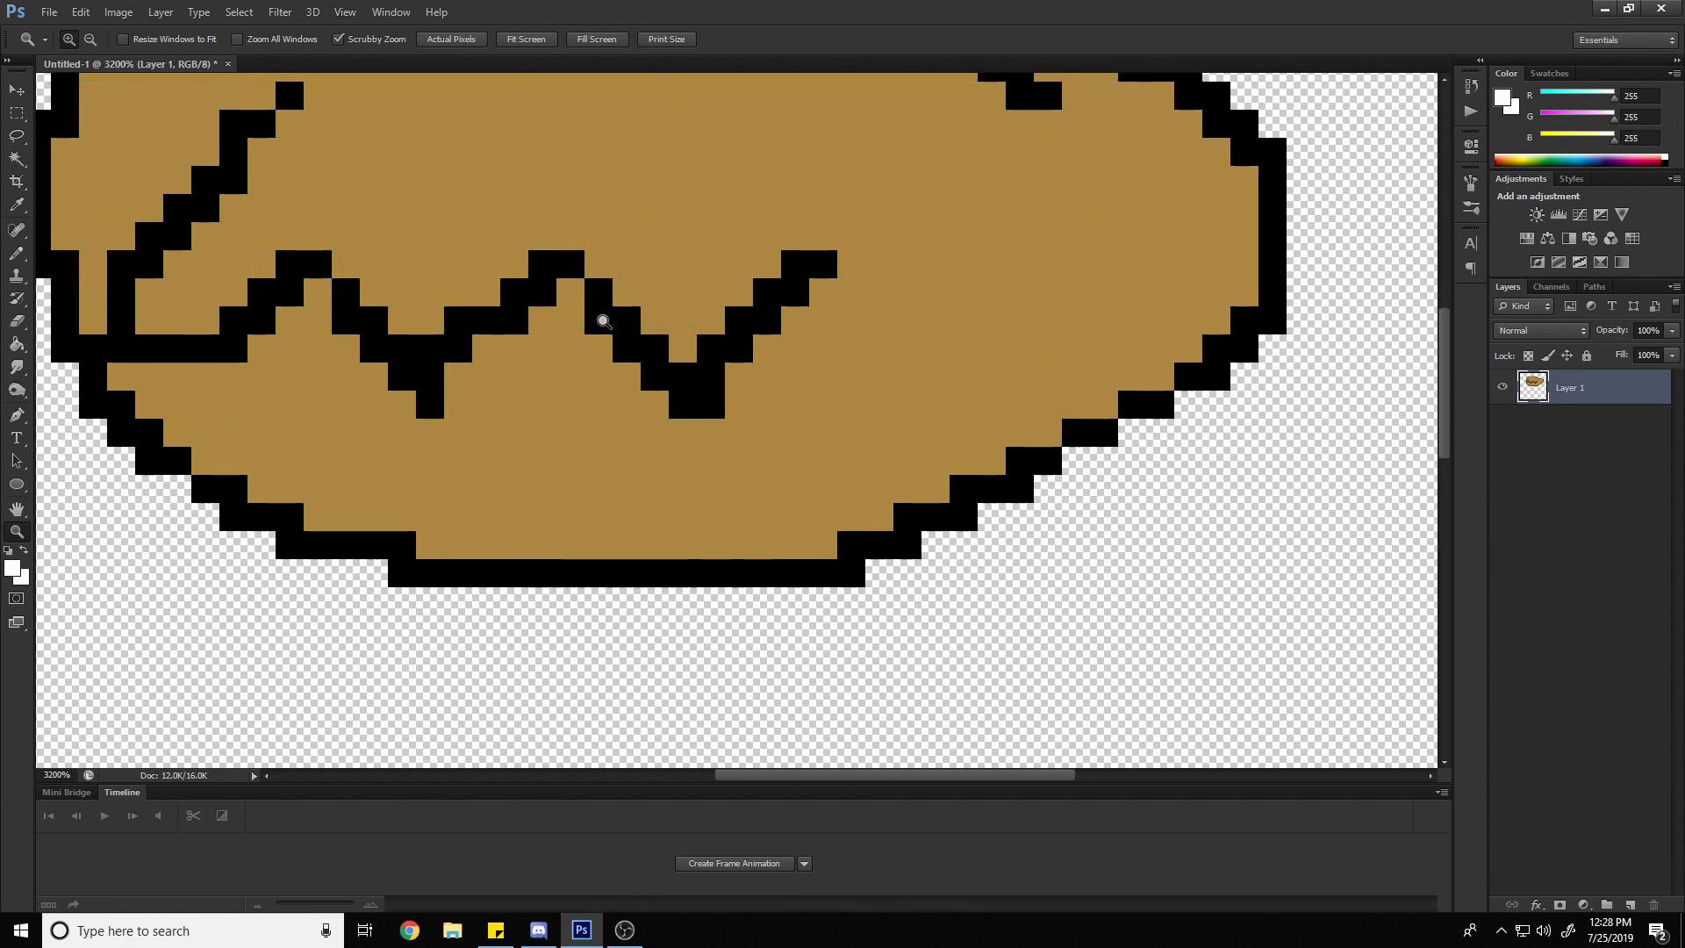
click(345, 13)
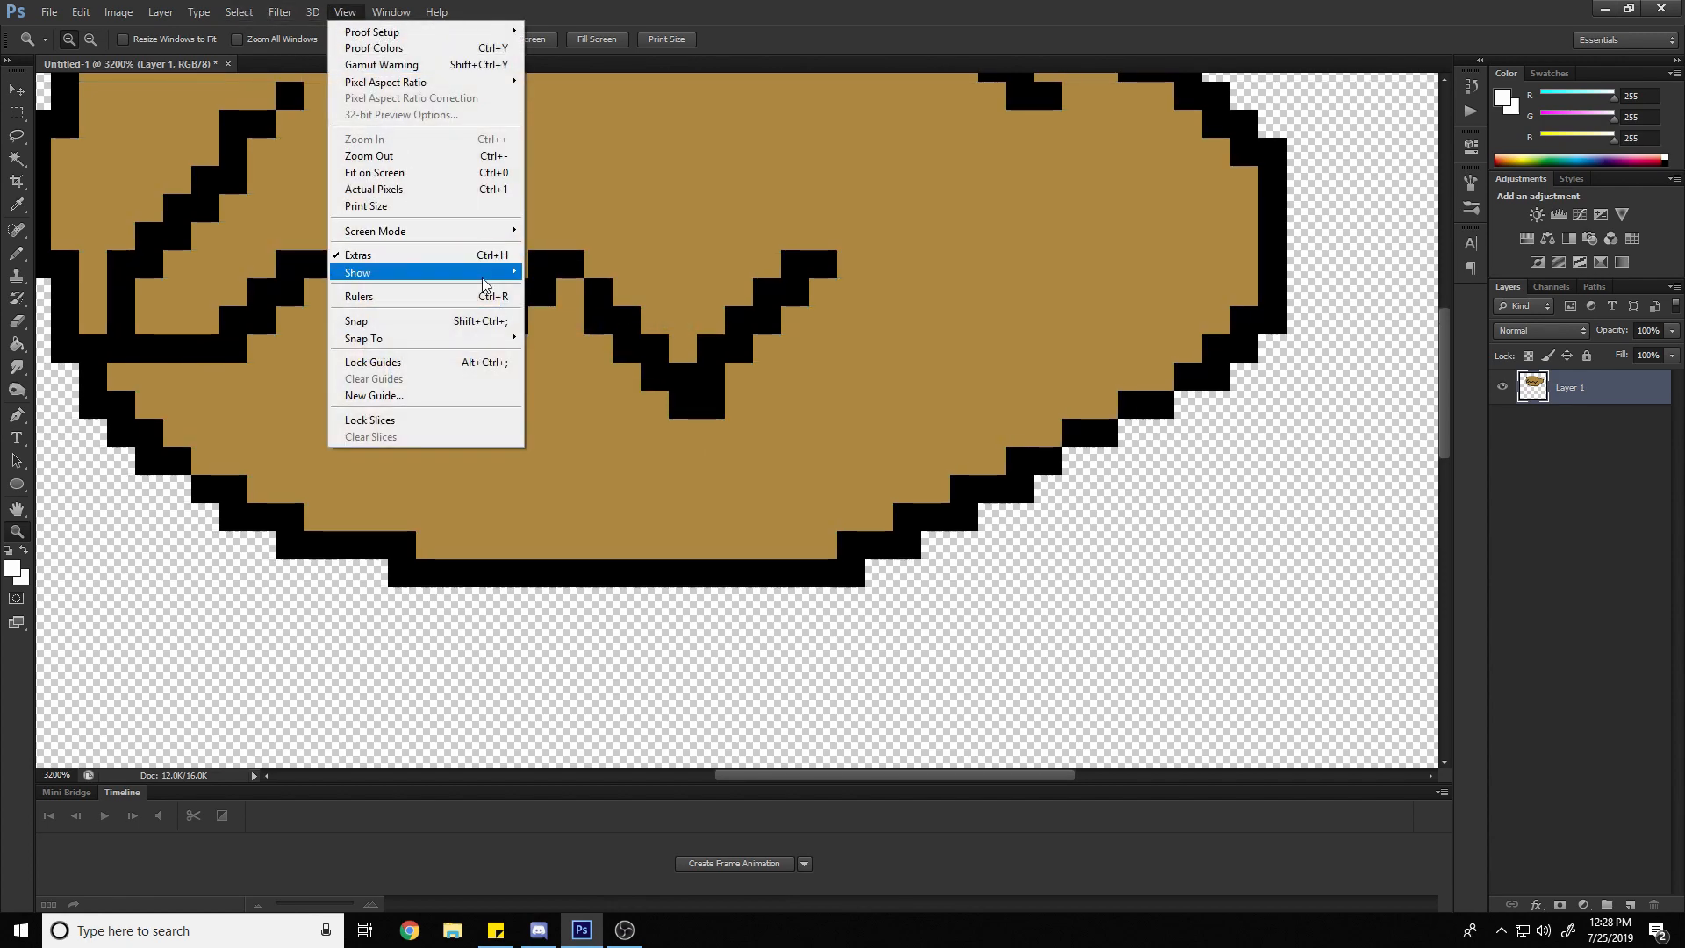
mouse_move(443, 272)
click(654, 421)
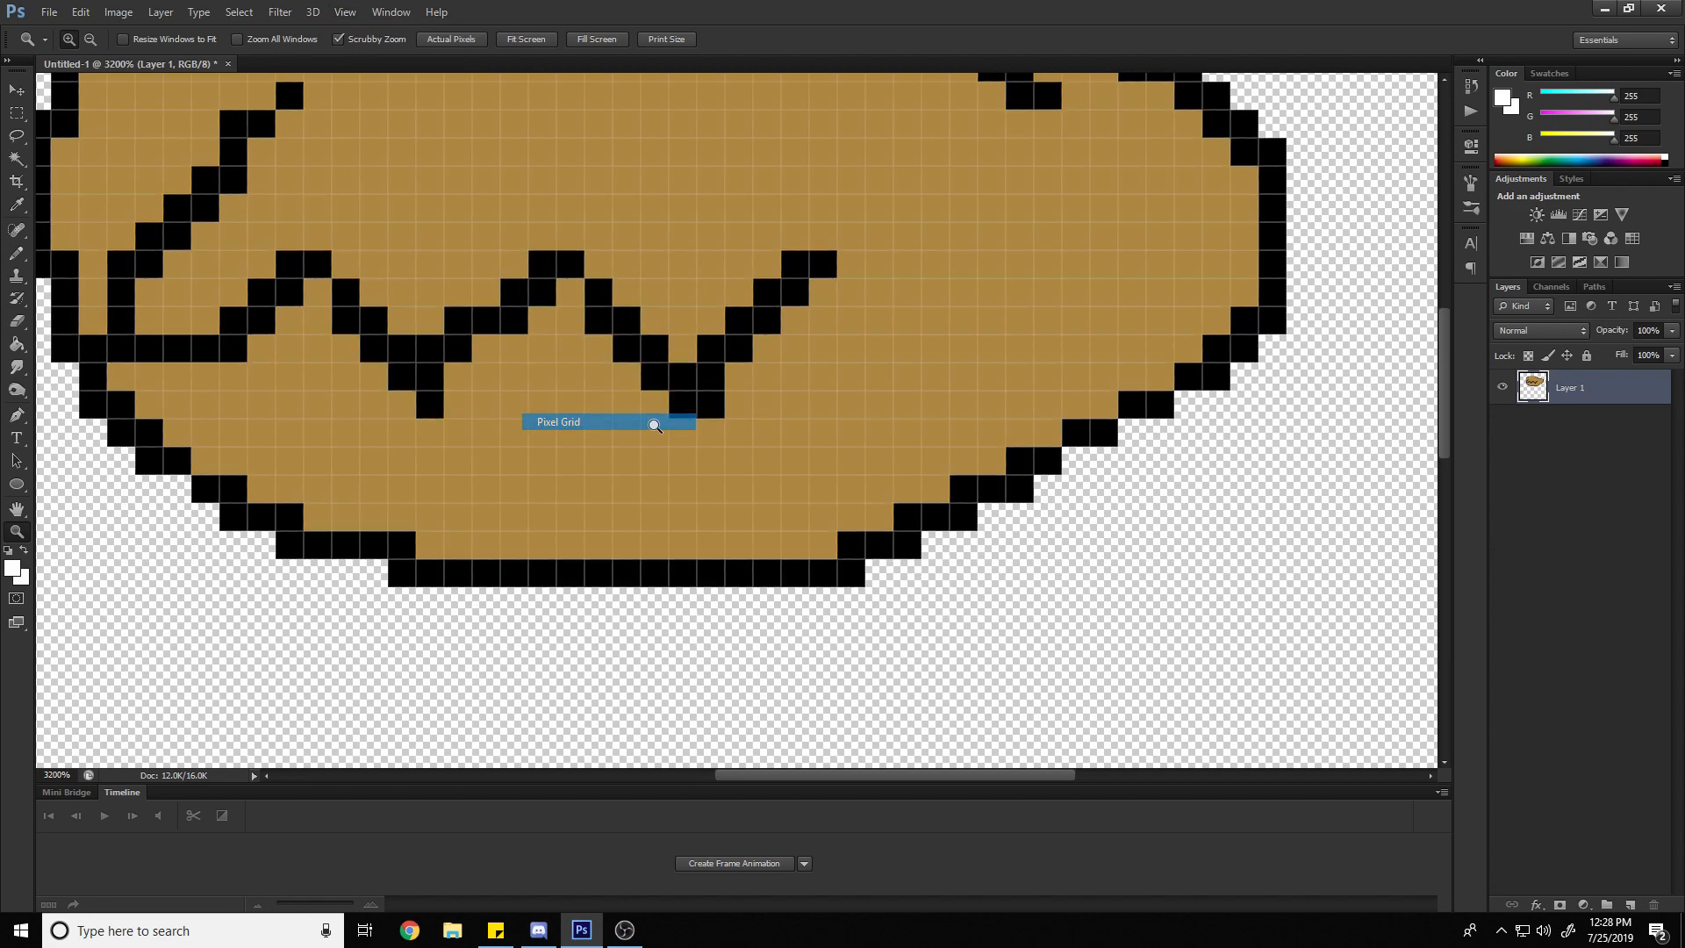
Switch to the Eraser tool and choose the first round brush preset at 1 px, keeping Pencil mode
scroll(686, 490, up, 2)
scroll(686, 490, up, 4)
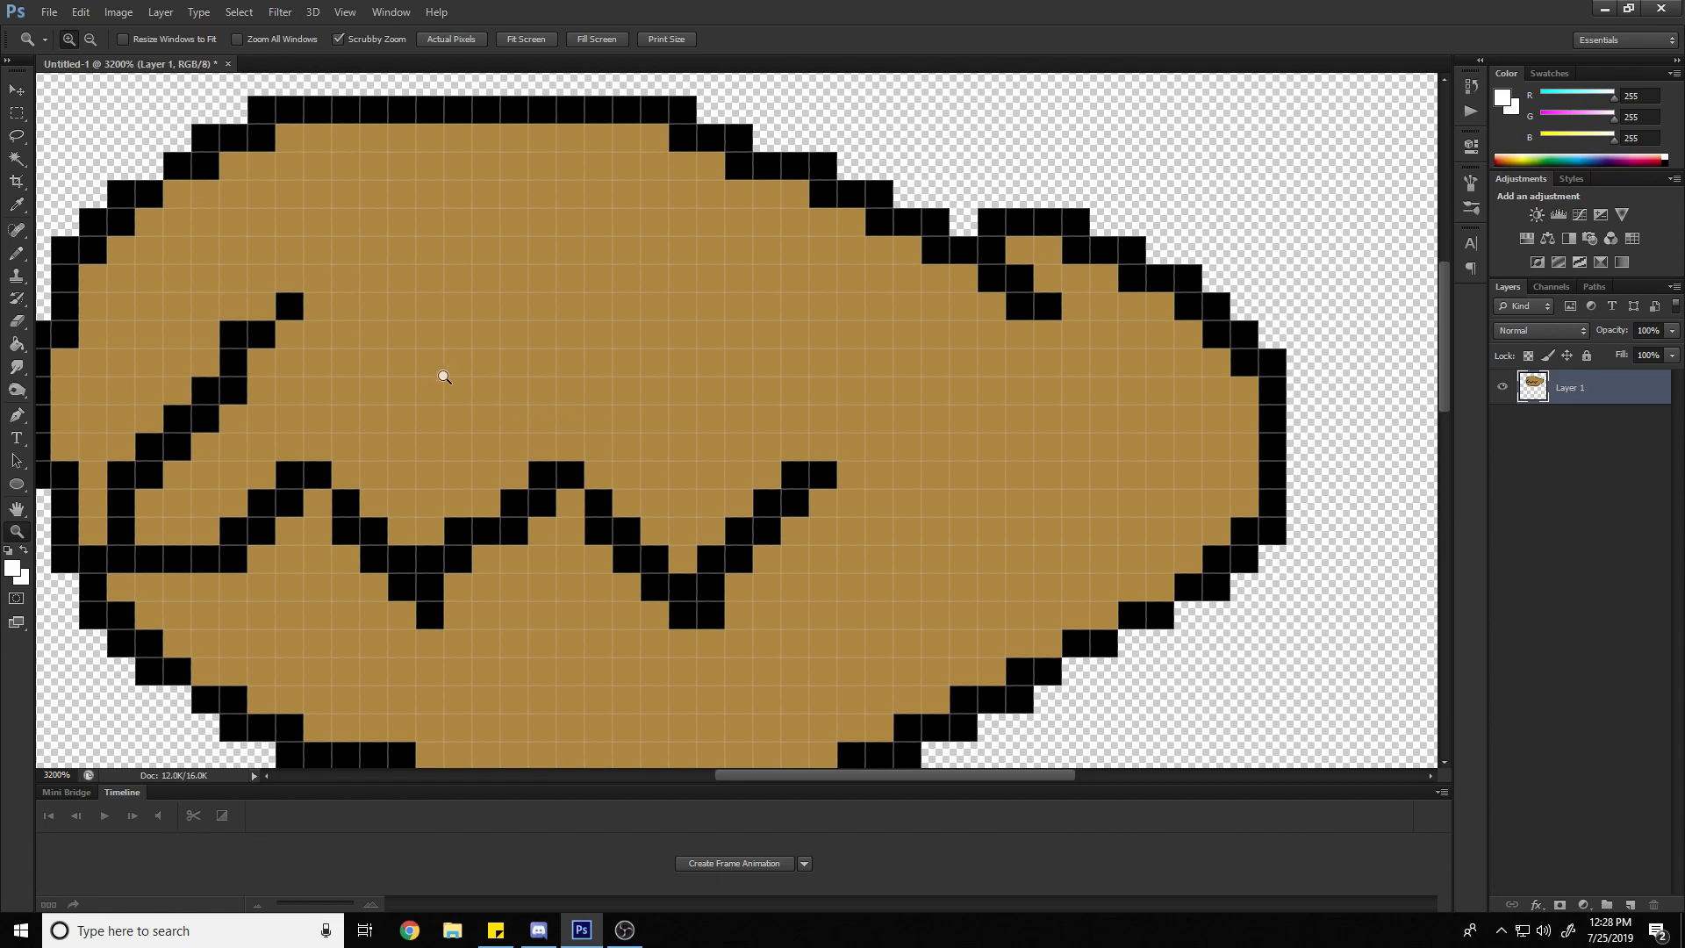
key(e)
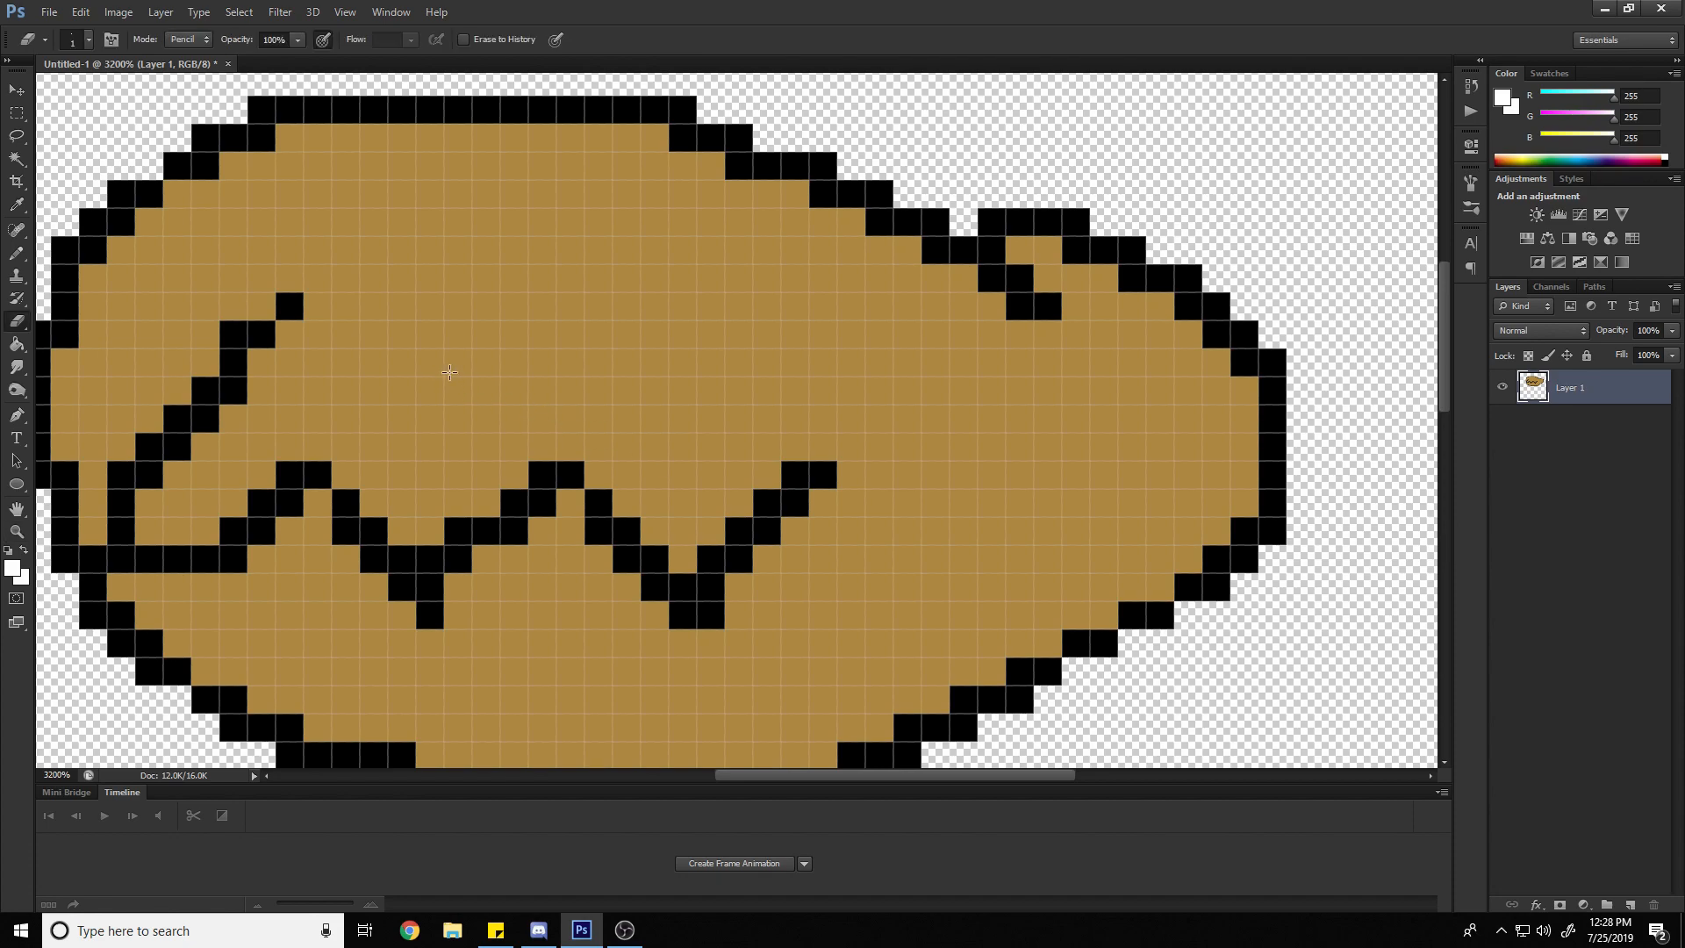
scroll(369, 131, up, 3)
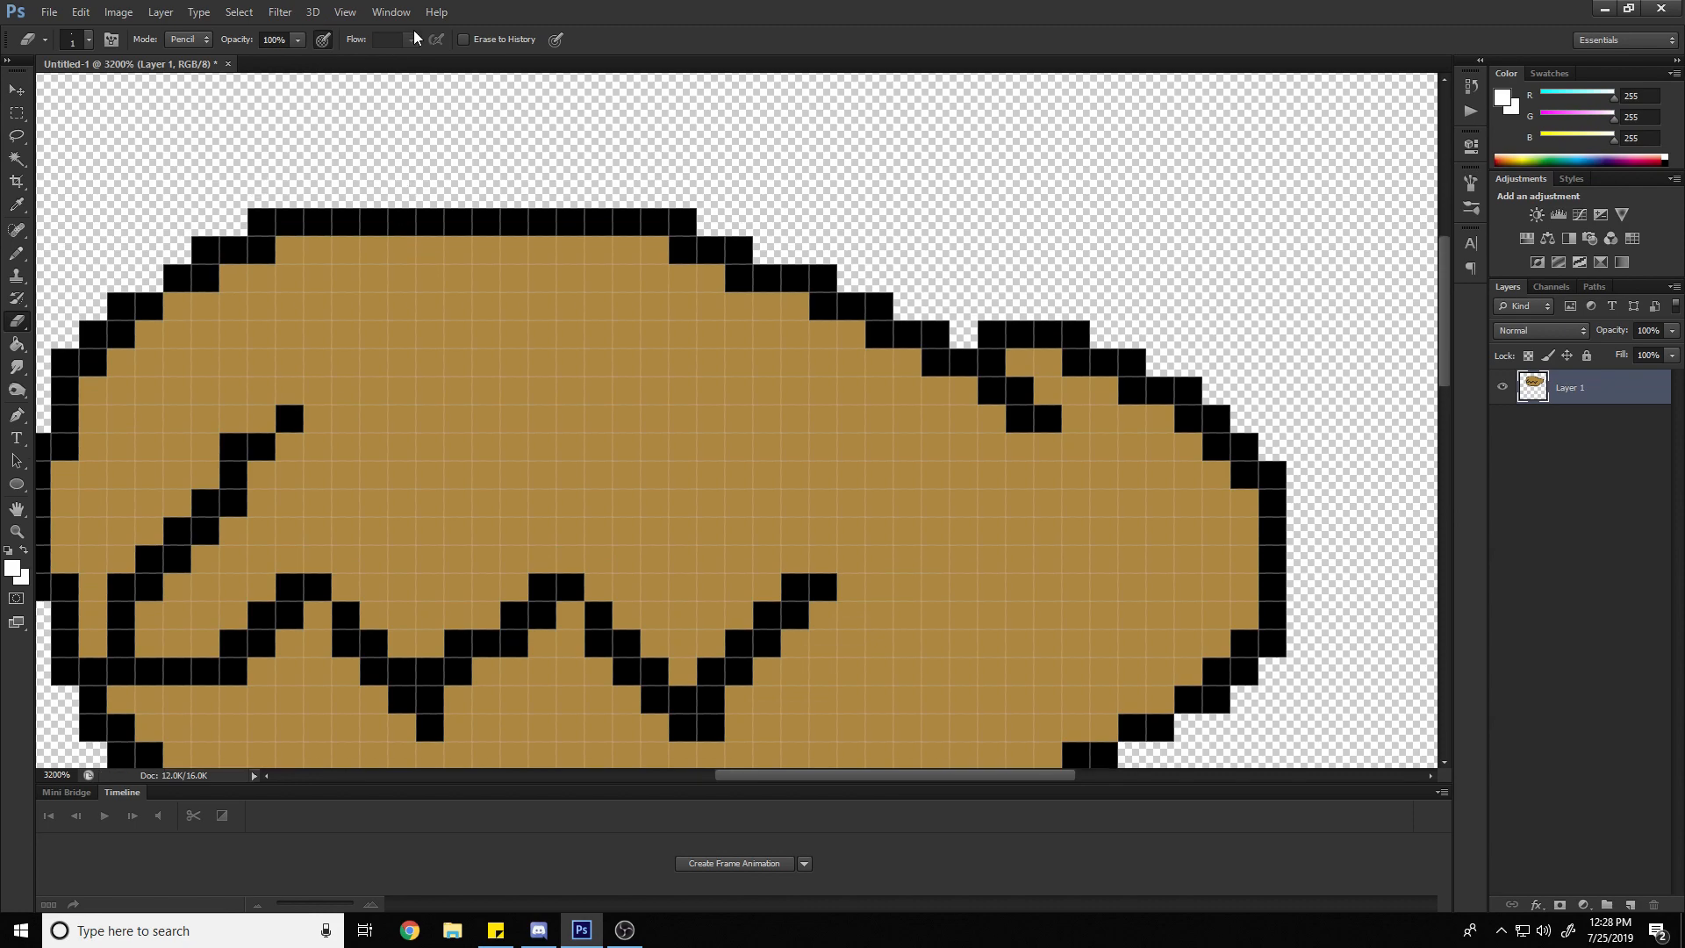
click(83, 42)
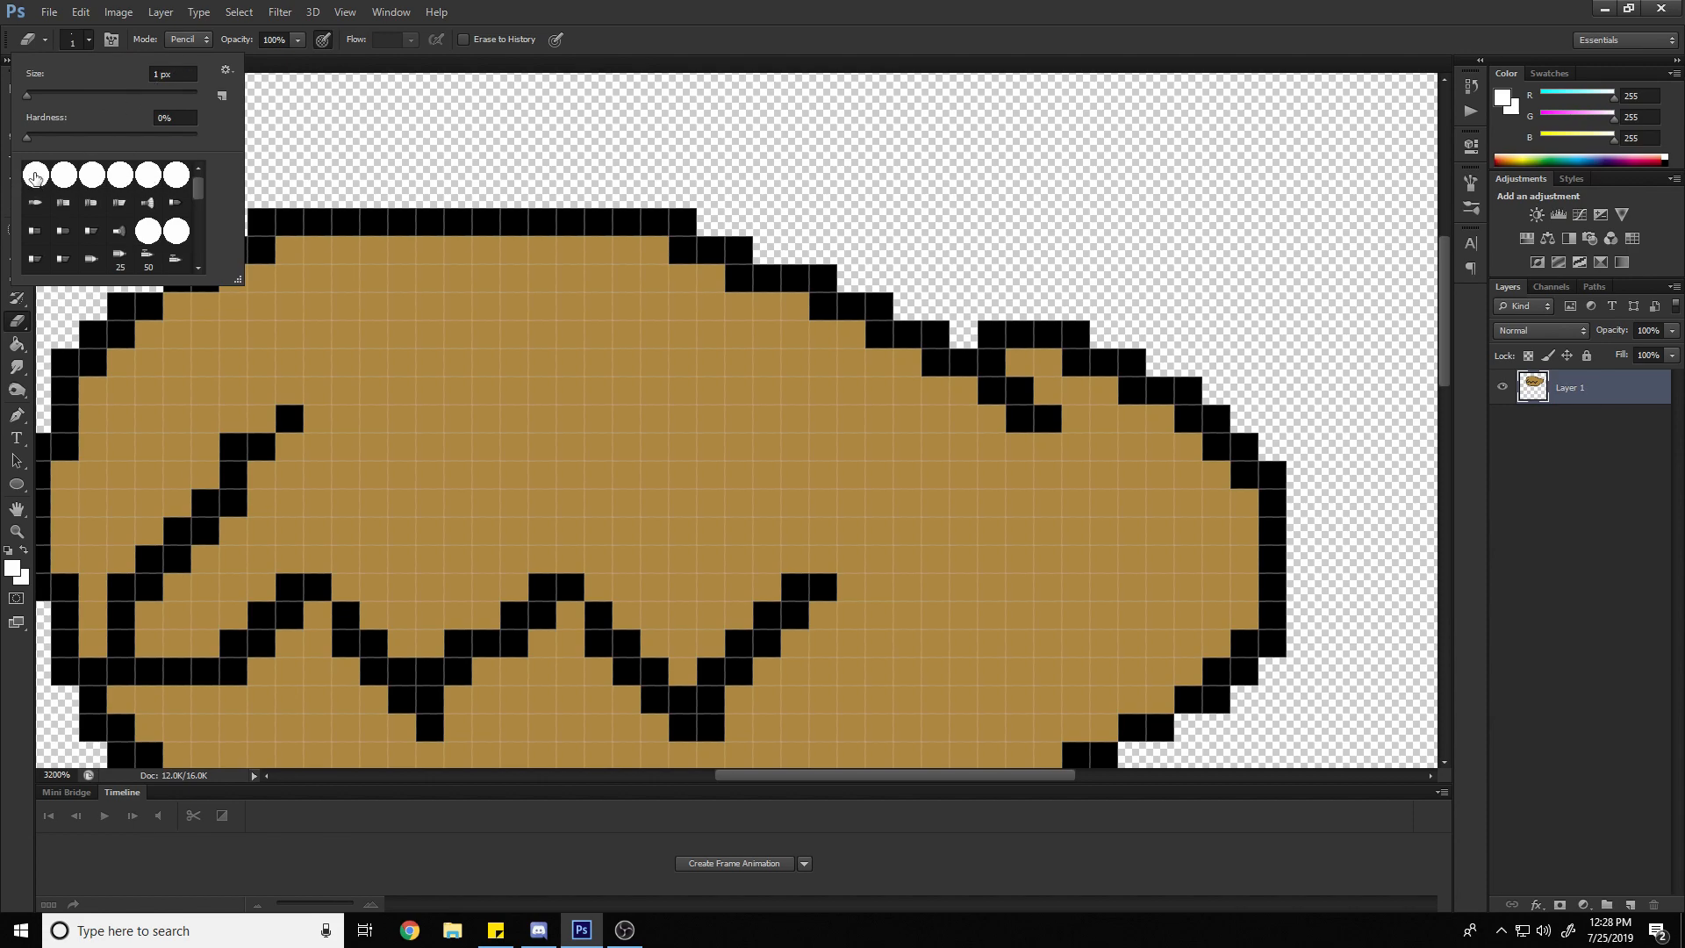
click(35, 177)
scroll(132, 196, down, 3)
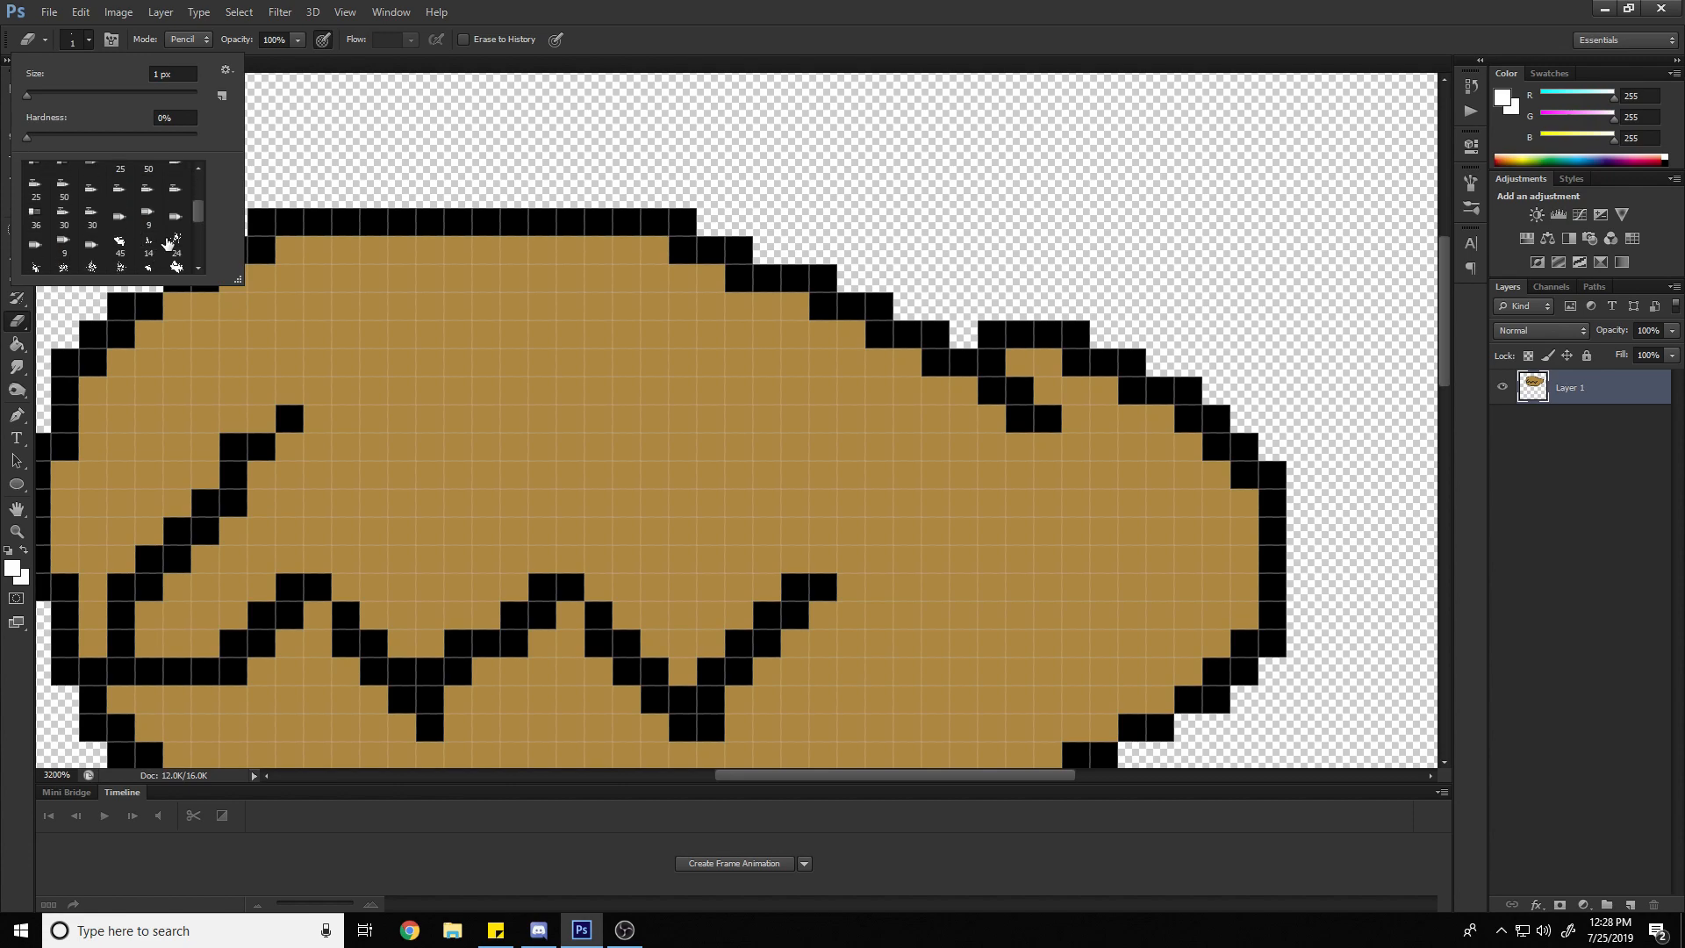
click(319, 157)
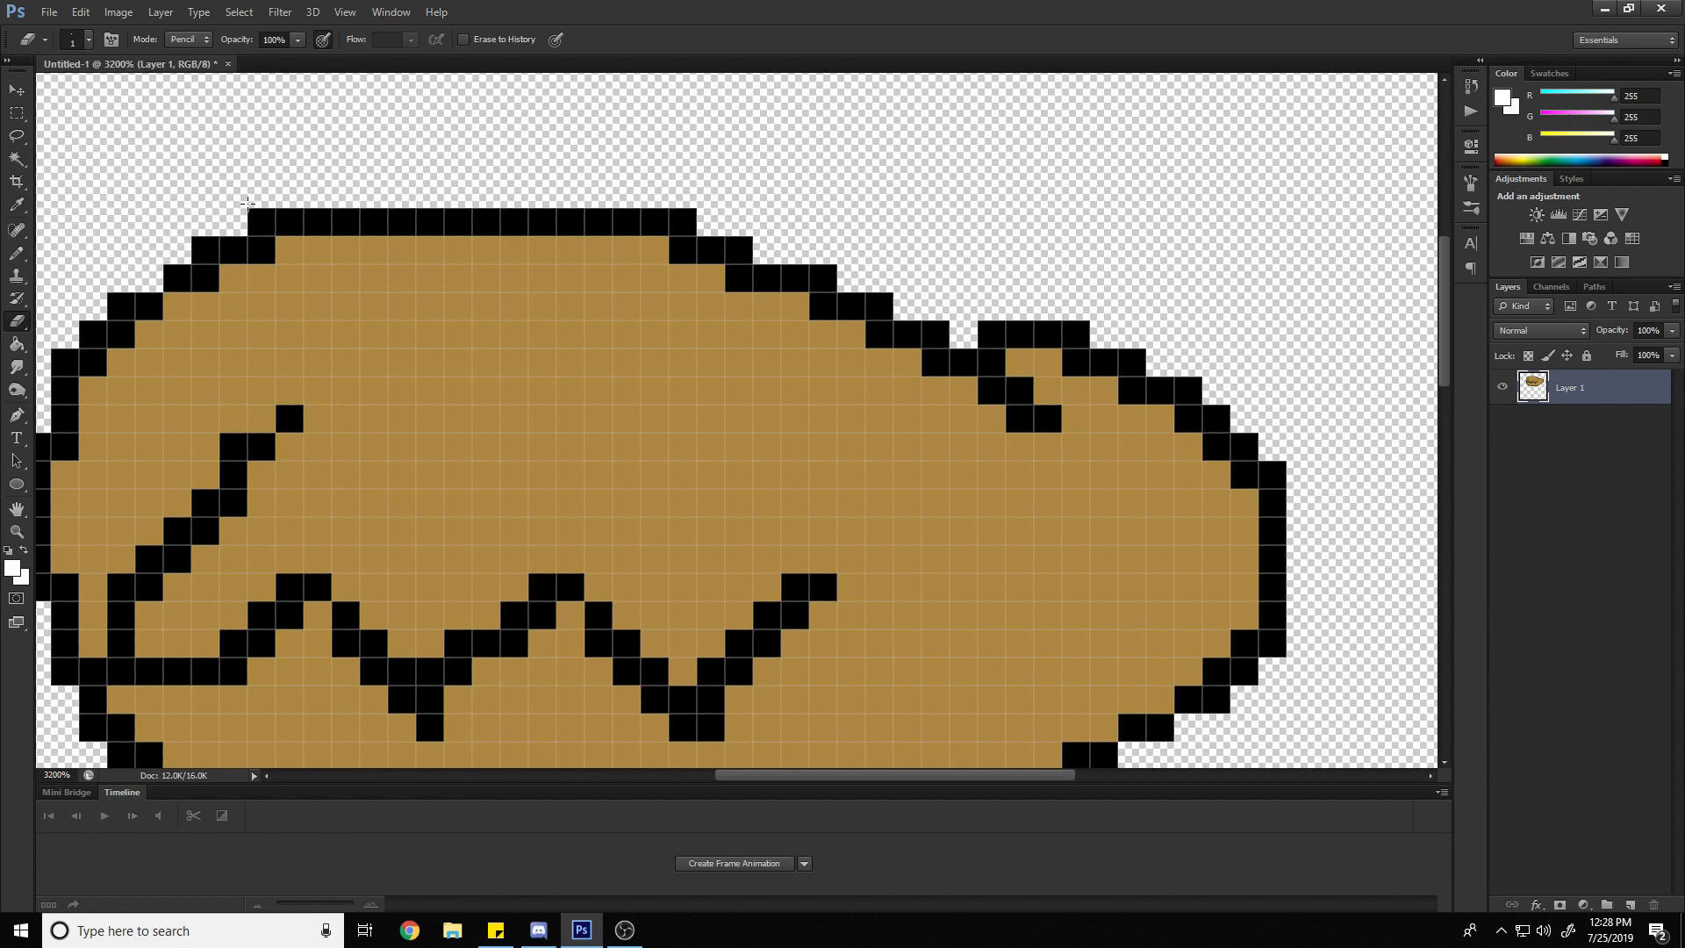
Erase single pixels from the oval's upper outline, and try eraser strokes across the tan fill, undoing each stroke
click(253, 216)
mouse_move(257, 225)
mouse_down()
mouse_move(368, 352)
mouse_move(576, 424)
mouse_move(891, 465)
mouse_move(893, 551)
mouse_move(752, 543)
mouse_move(545, 387)
mouse_move(423, 516)
mouse_move(571, 617)
mouse_move(803, 436)
mouse_move(1028, 502)
mouse_move(1075, 576)
mouse_move(1076, 626)
mouse_move(1011, 659)
mouse_move(773, 502)
mouse_up()
key(ctrl+z)
mouse_move(232, 334)
mouse_down()
mouse_move(443, 271)
mouse_move(533, 338)
mouse_move(655, 341)
mouse_move(190, 341)
mouse_move(207, 421)
mouse_move(314, 435)
mouse_move(506, 392)
mouse_move(601, 448)
mouse_up()
key(ctrl+z)
drag(250, 347, 736, 343)
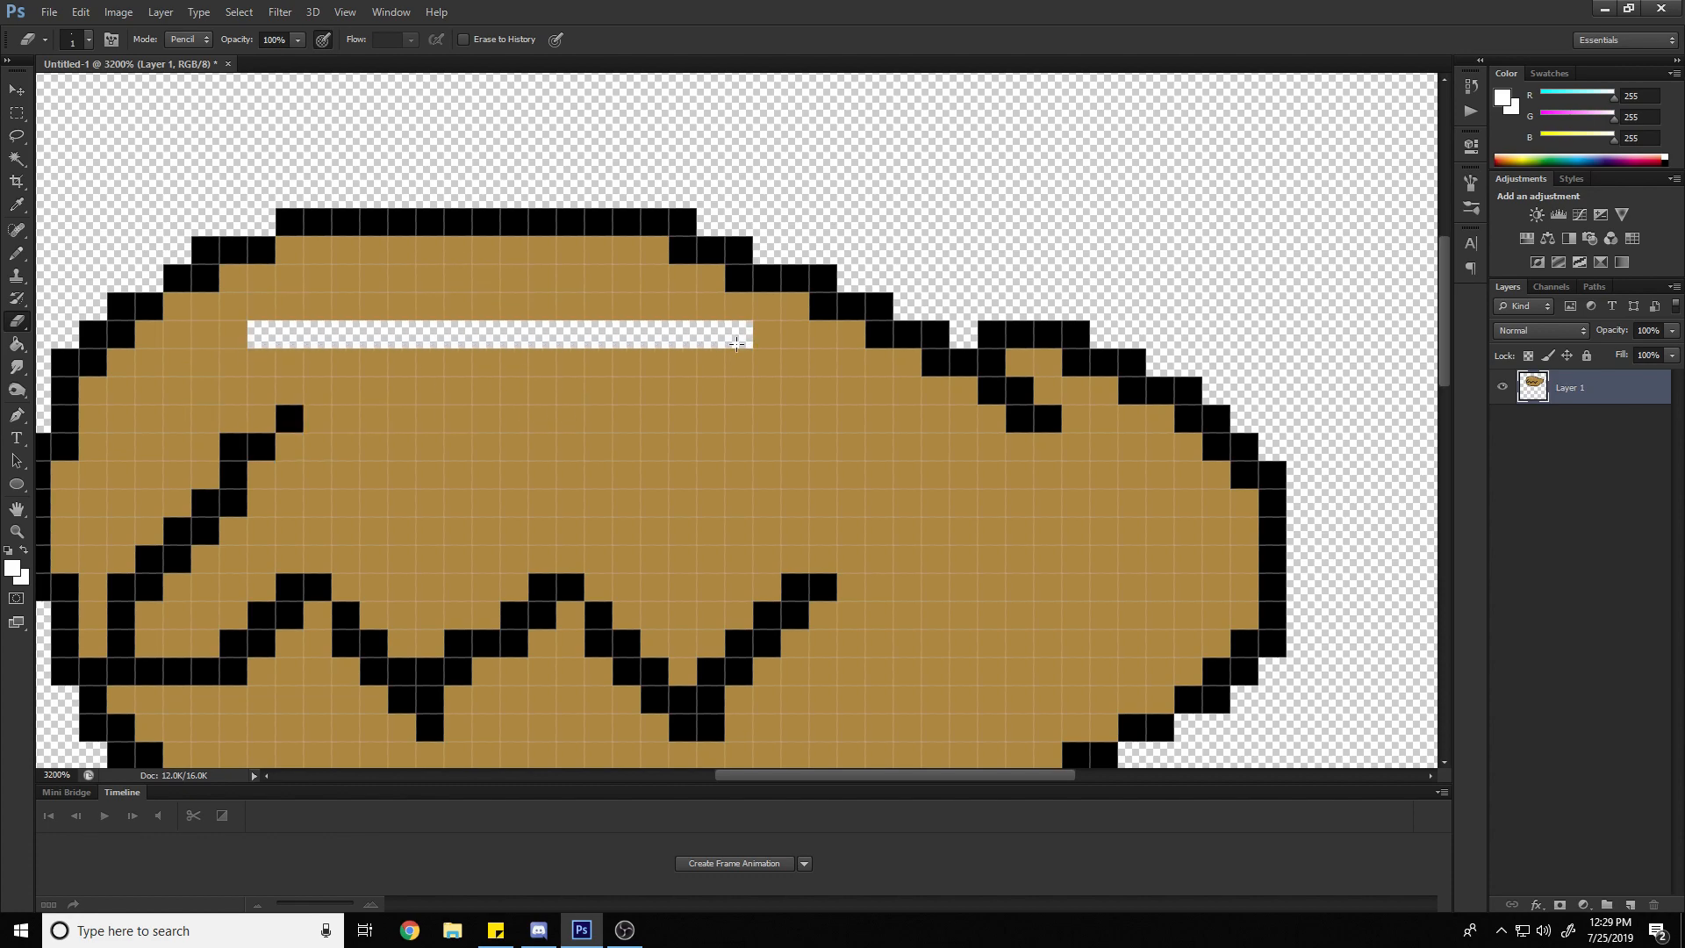
key(ctrl+z)
click(796, 281)
scroll(825, 667, down, 3)
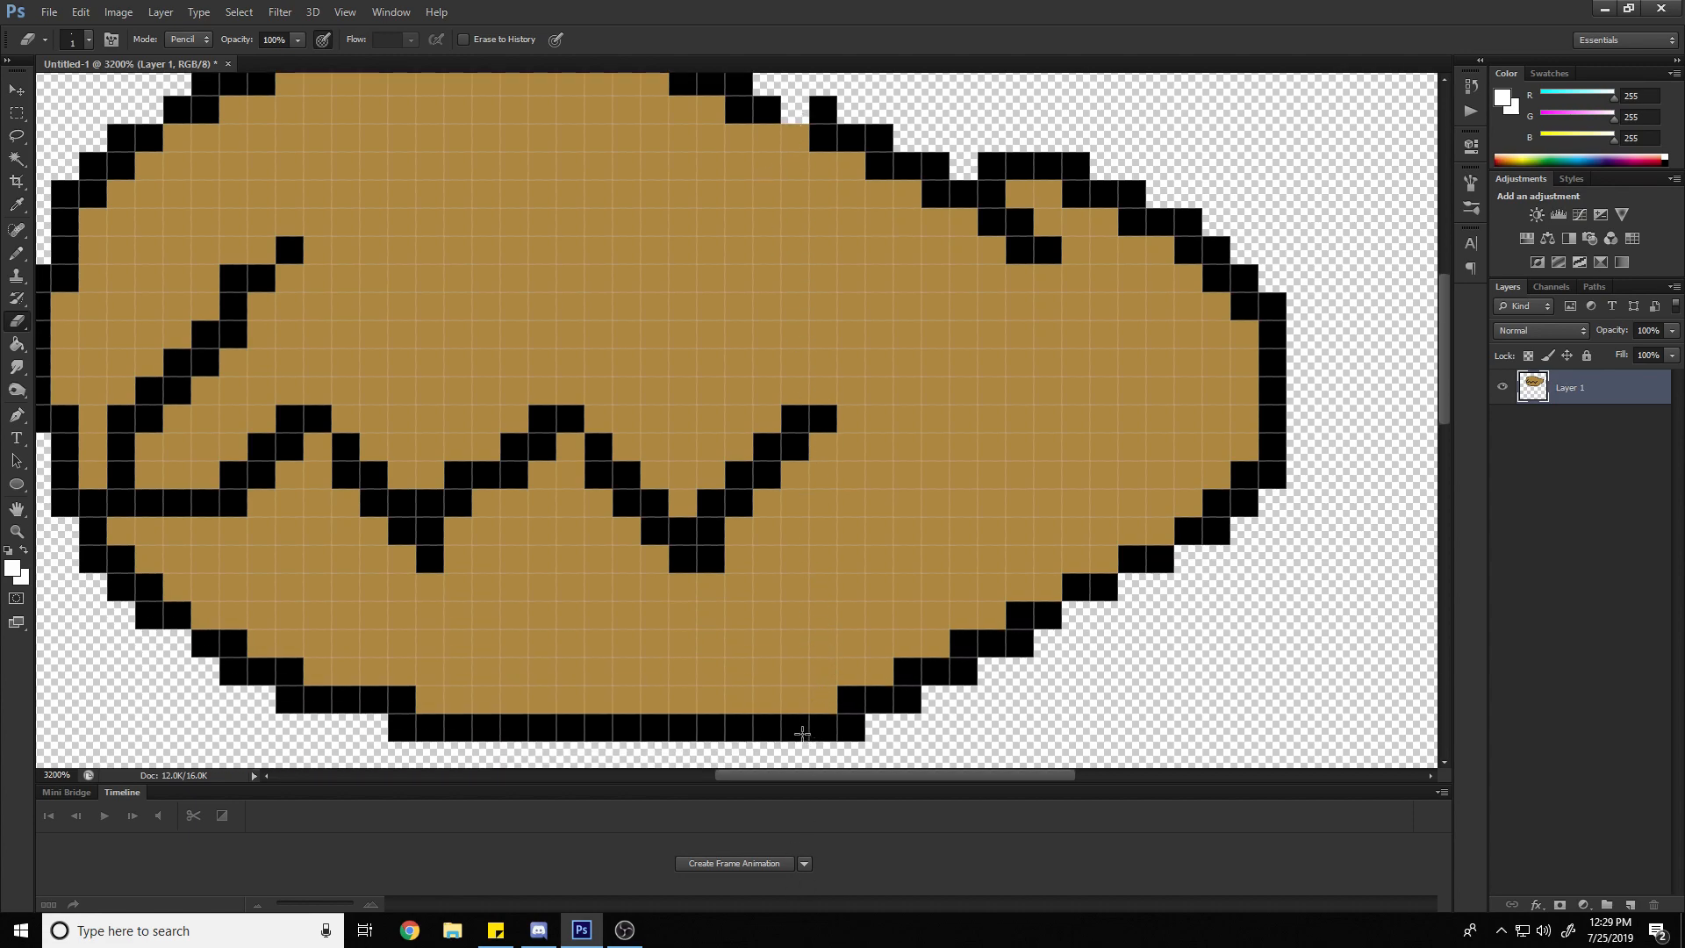
Try erasing a straight vertical line through the oval and single pixels of its fill, and undo the erasures
shift+click(794, 723)
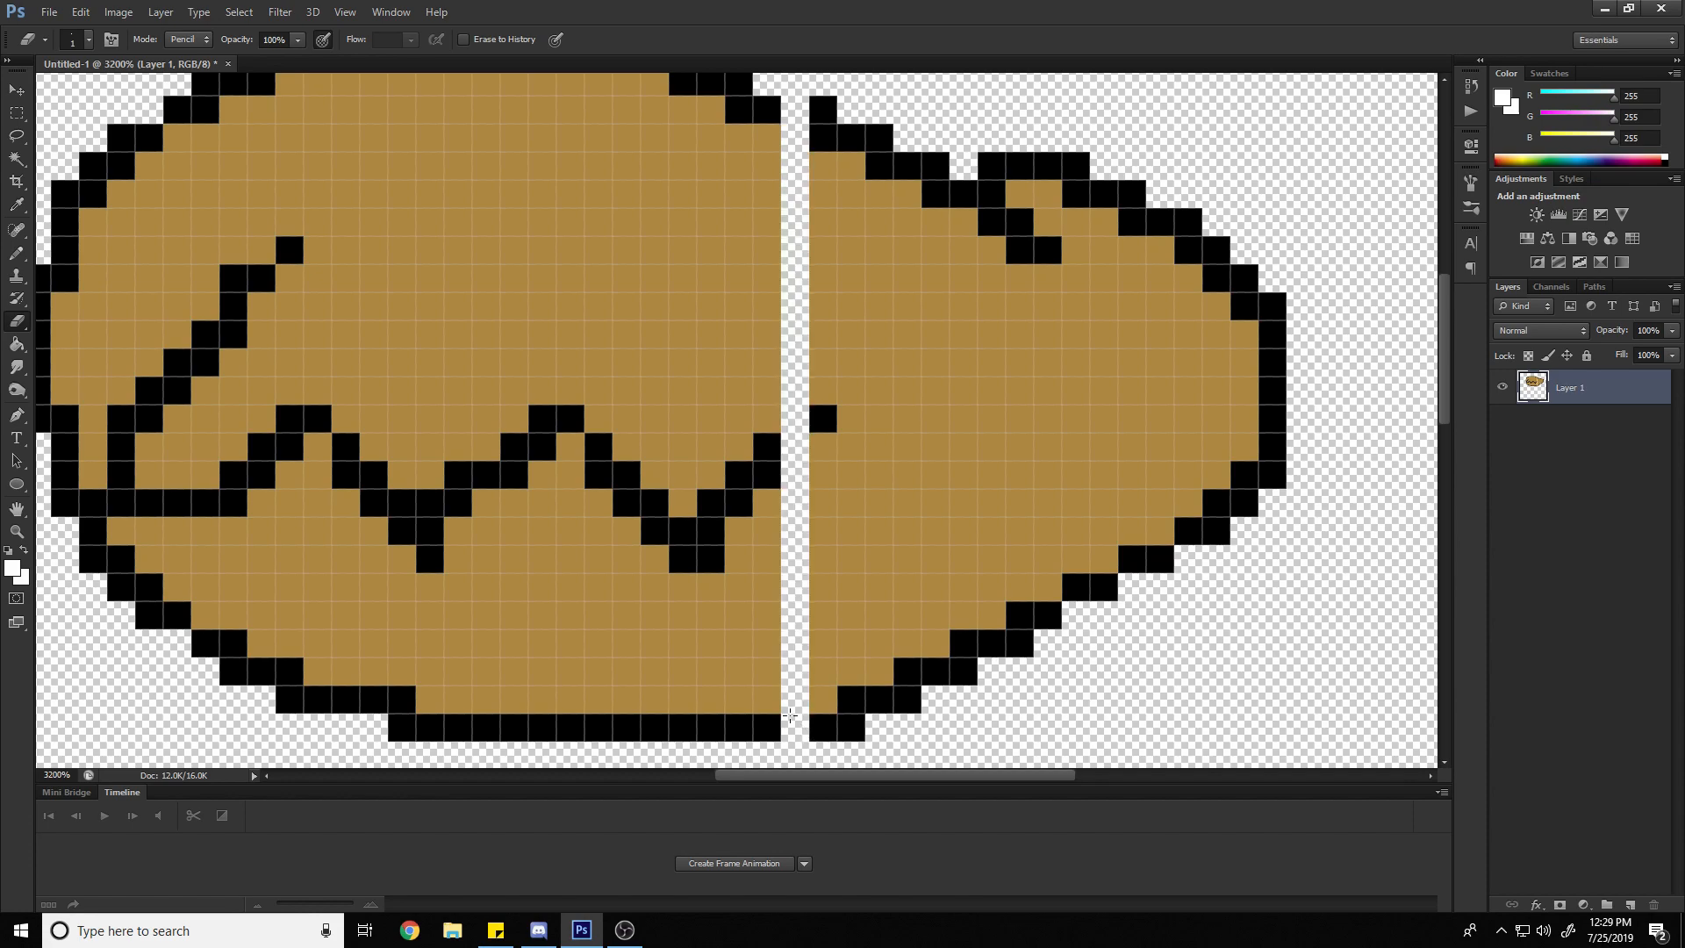
key(ctrl+z)
click(599, 391)
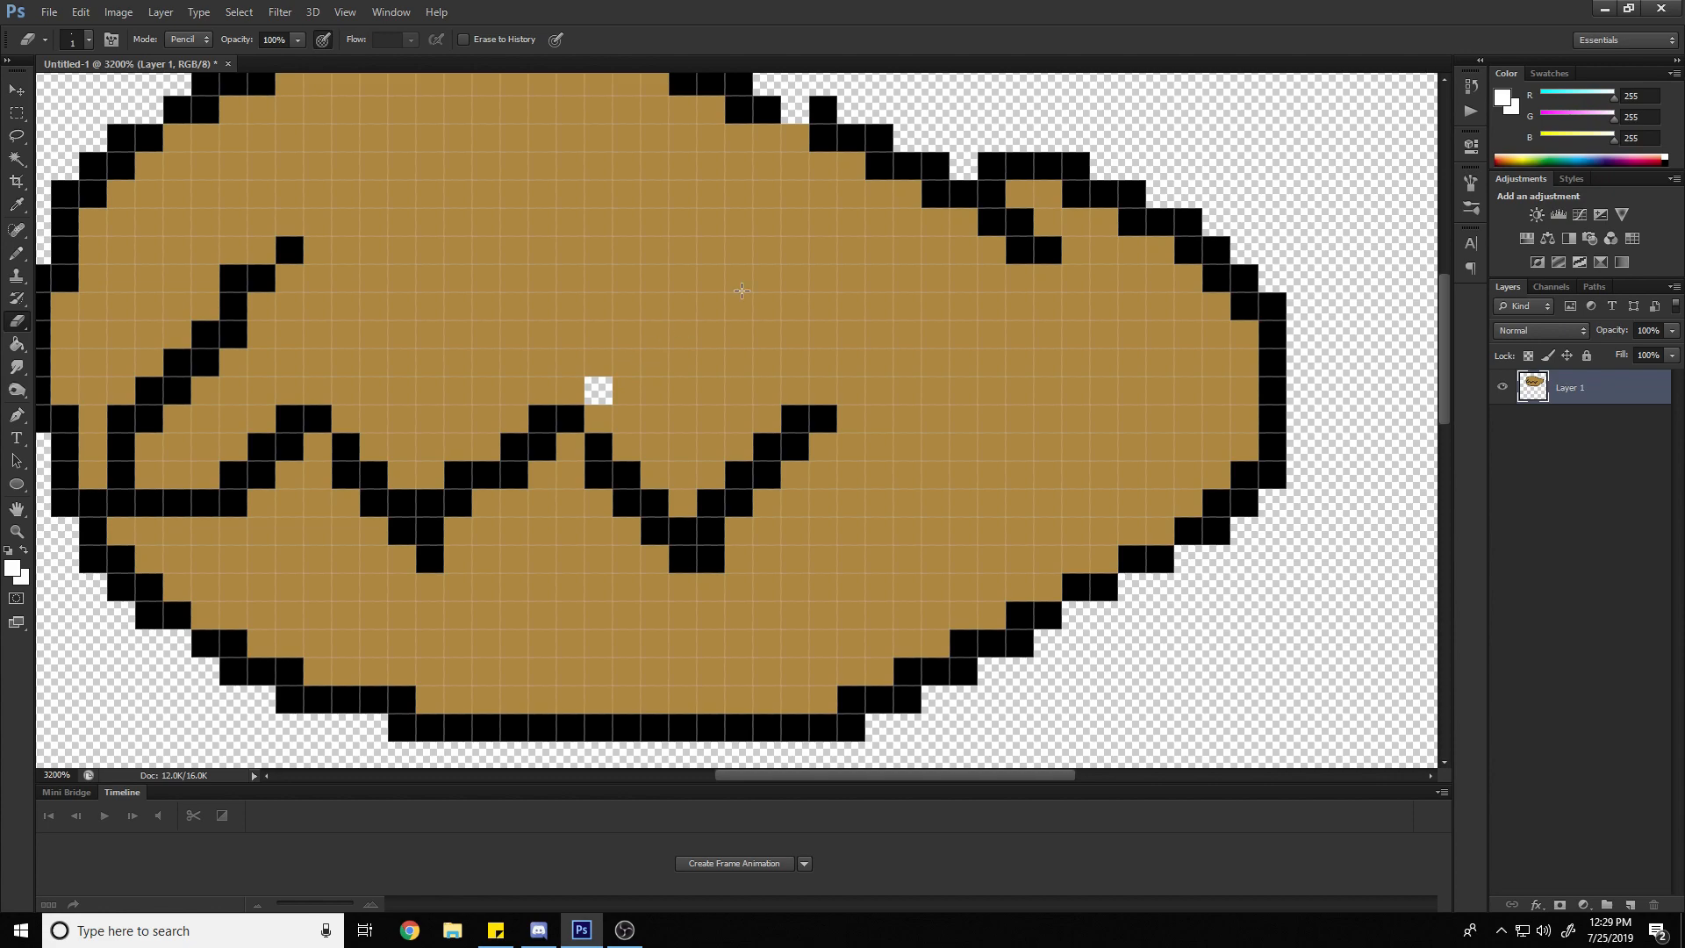
shift+click(878, 161)
key(ctrl+alt+z)
key(ctrl+alt+z)
With the Eyedropper, sample the zigzag's black, the oval's tan fill, and finally black again as the foreground color
scroll(647, 282, up, 3)
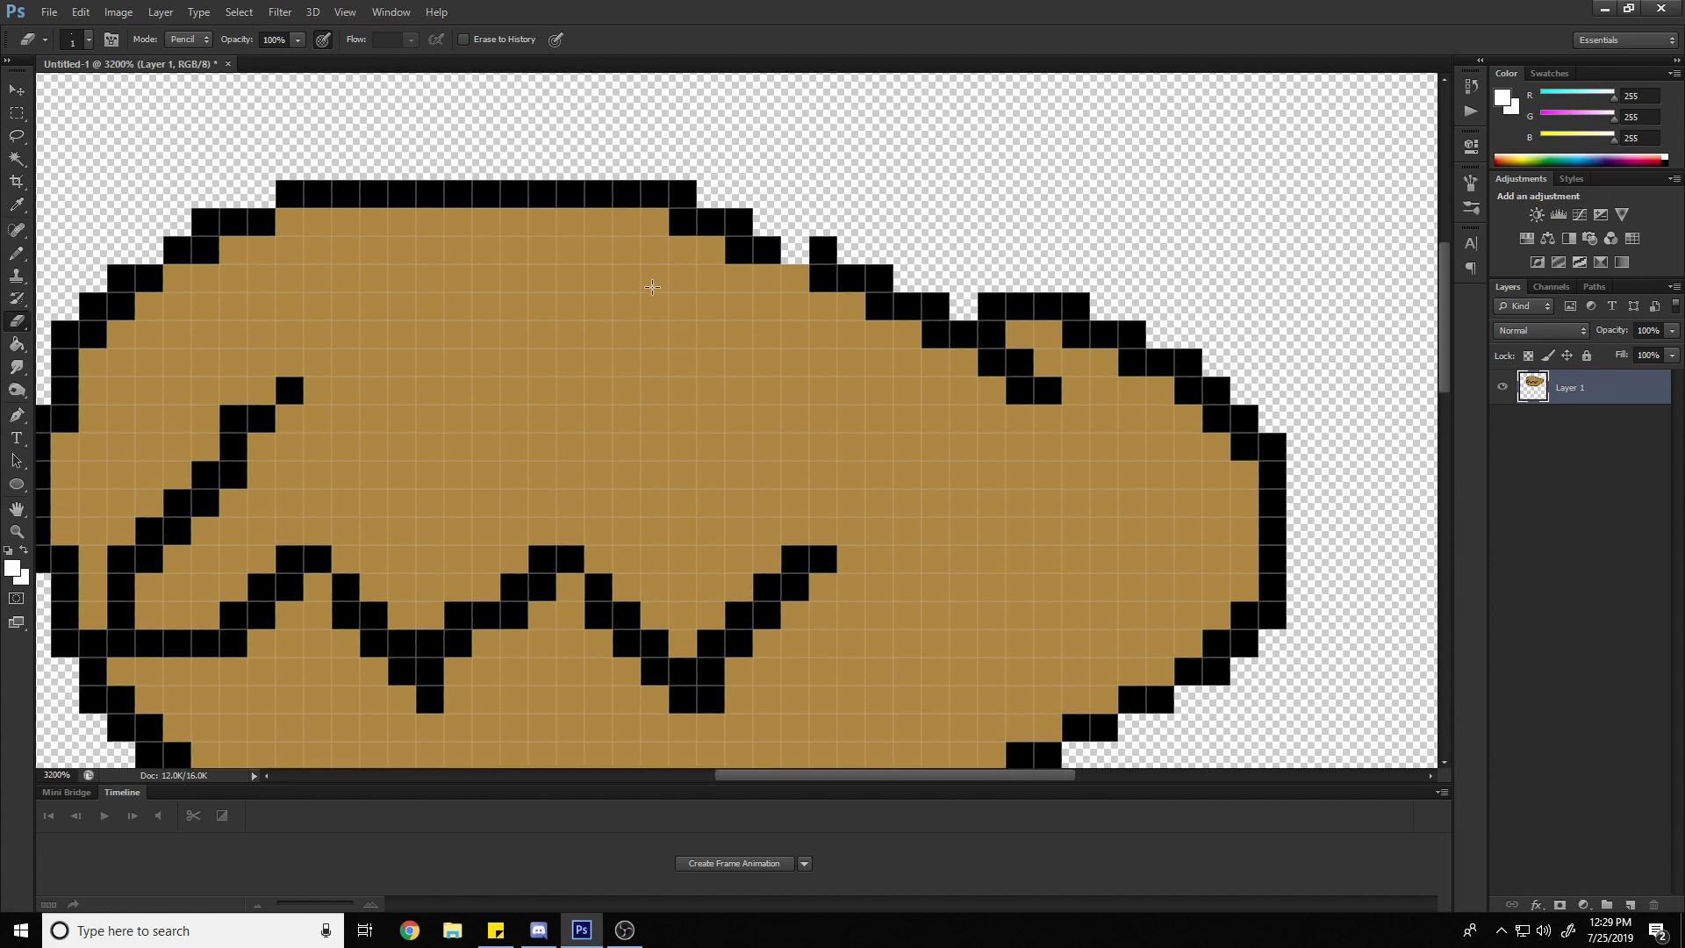
key(b)
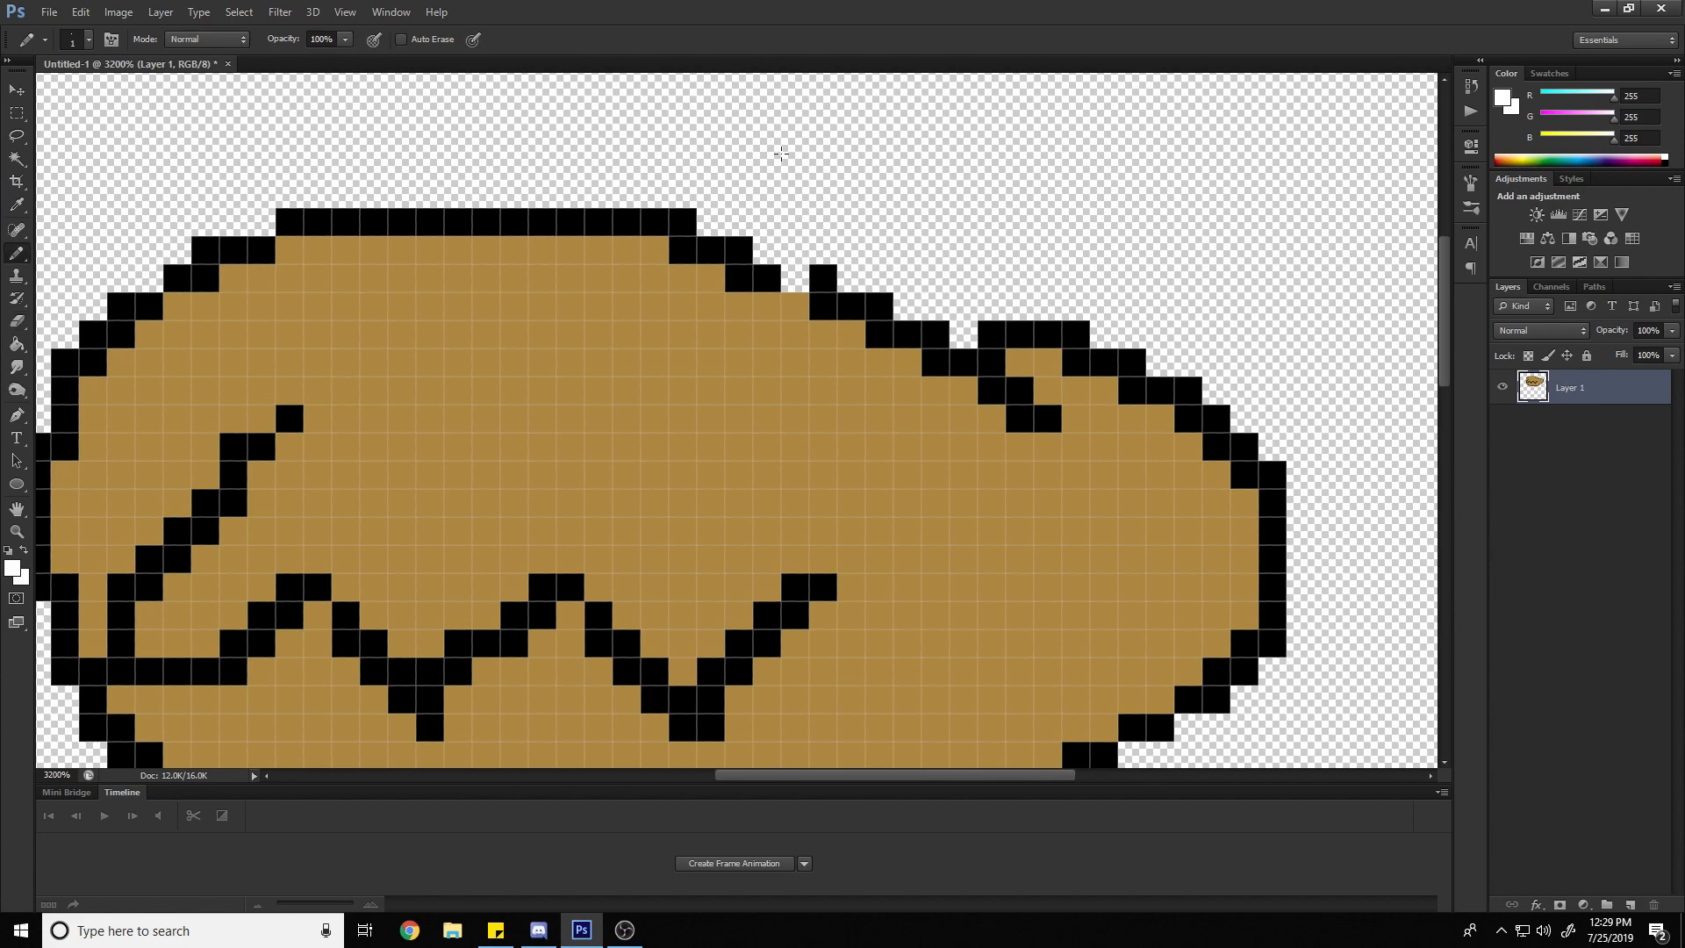
scroll(918, 160, up, 3)
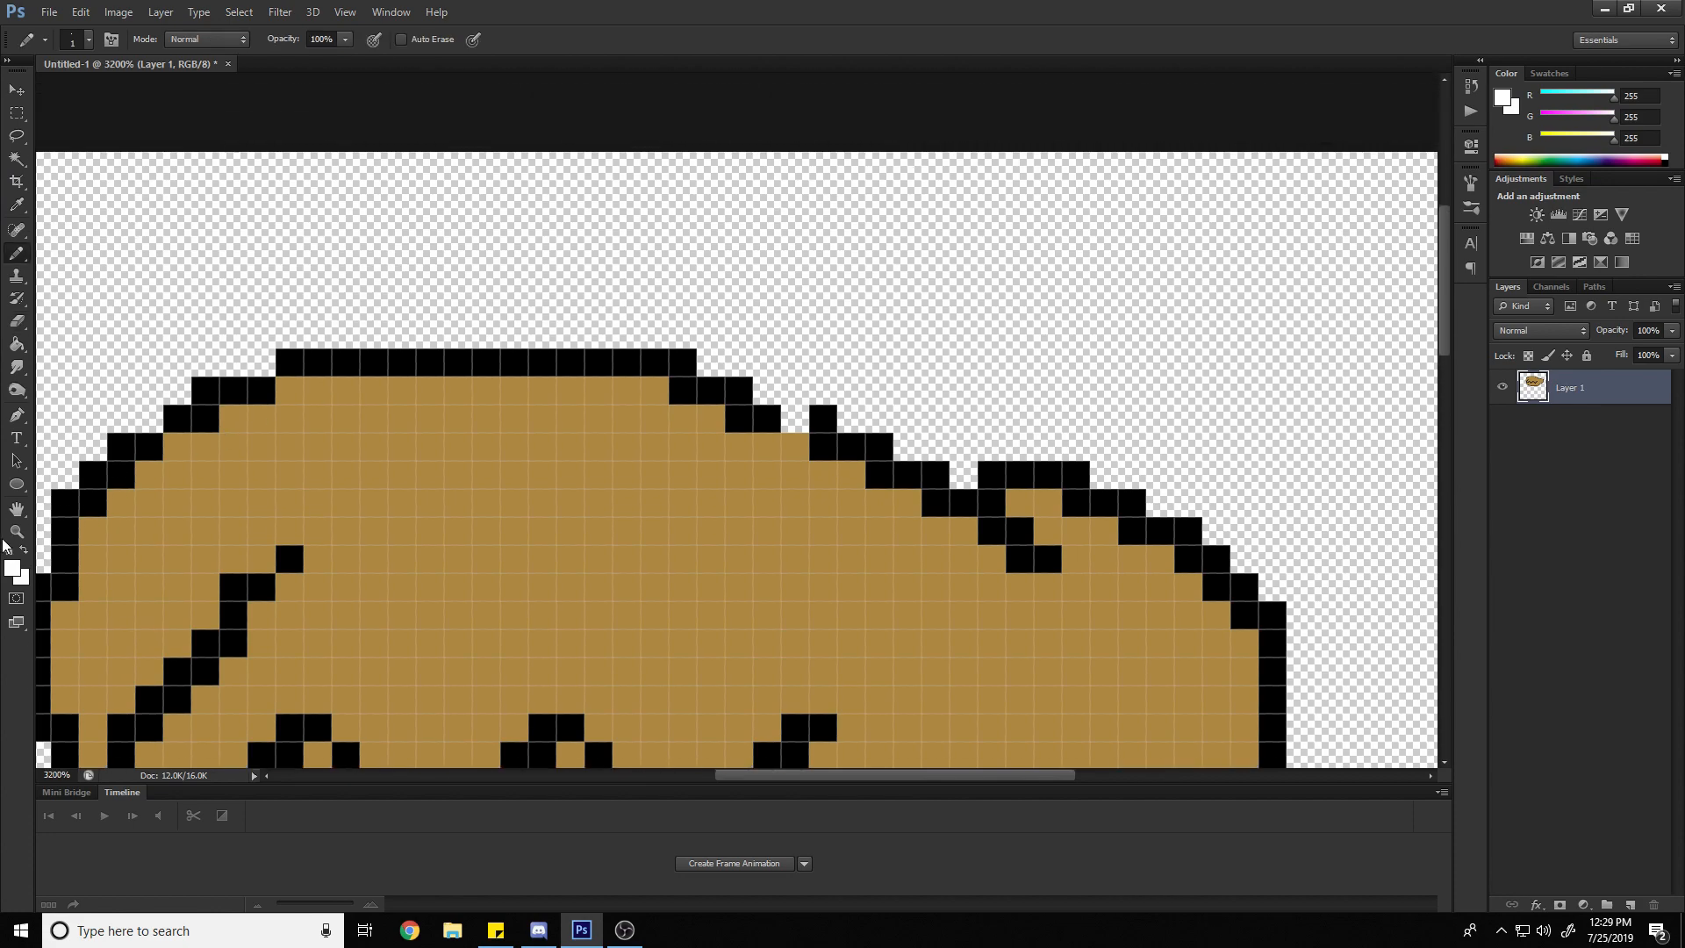
click(10, 534)
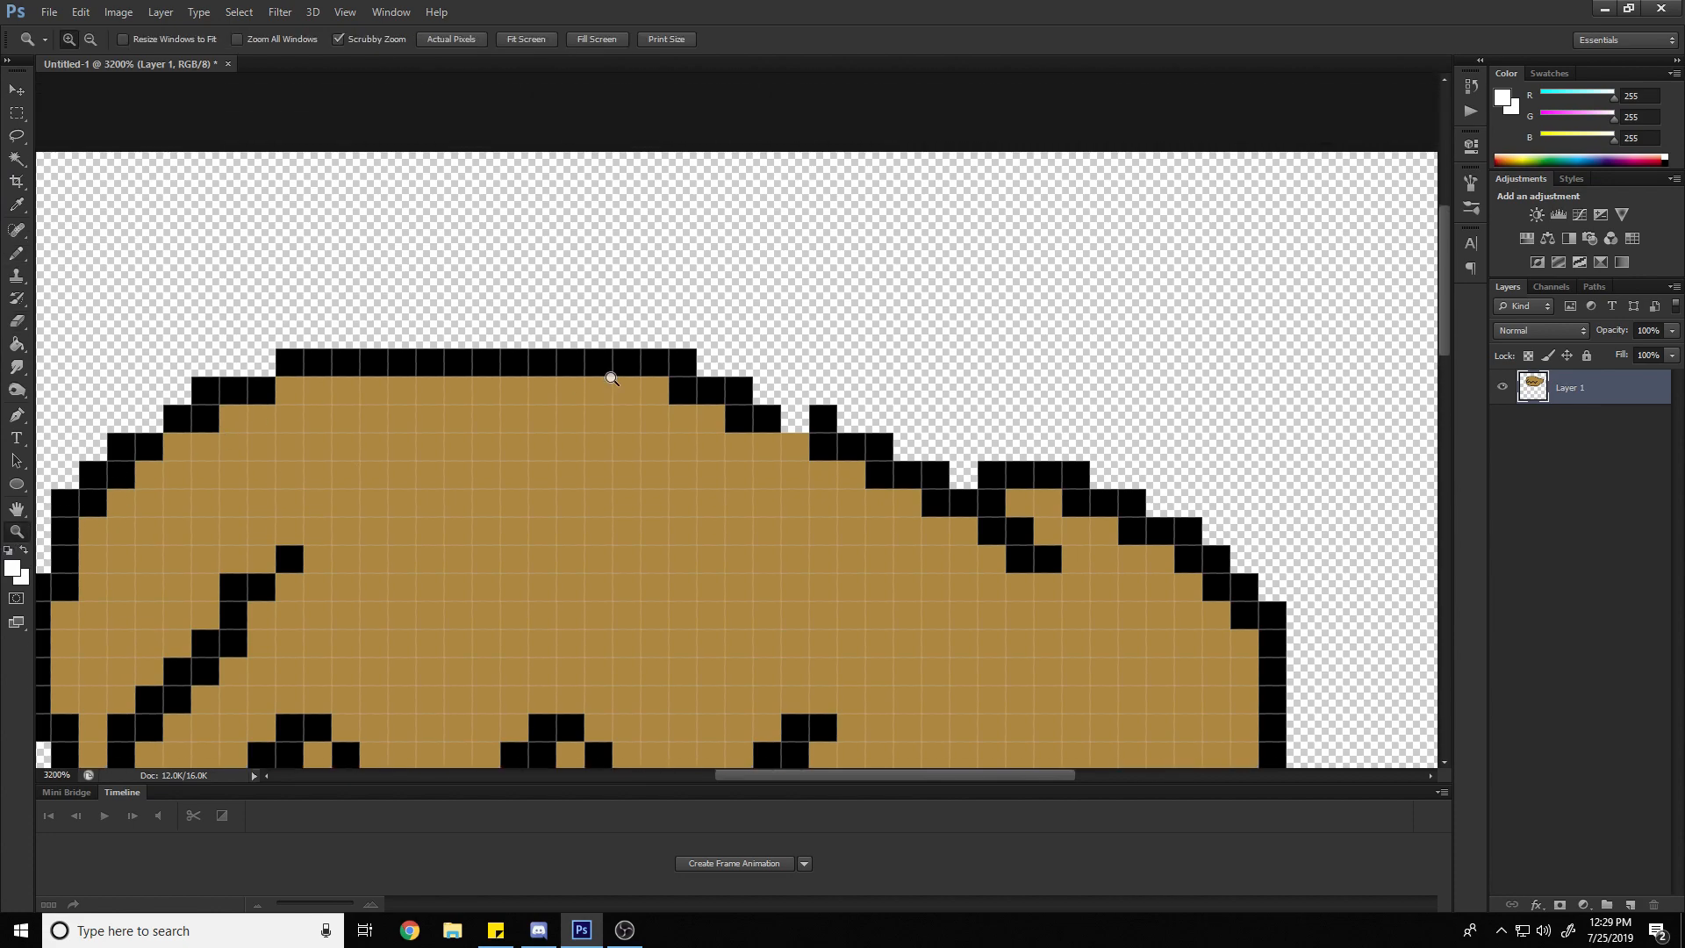
alt+click(773, 315)
alt+click(773, 316)
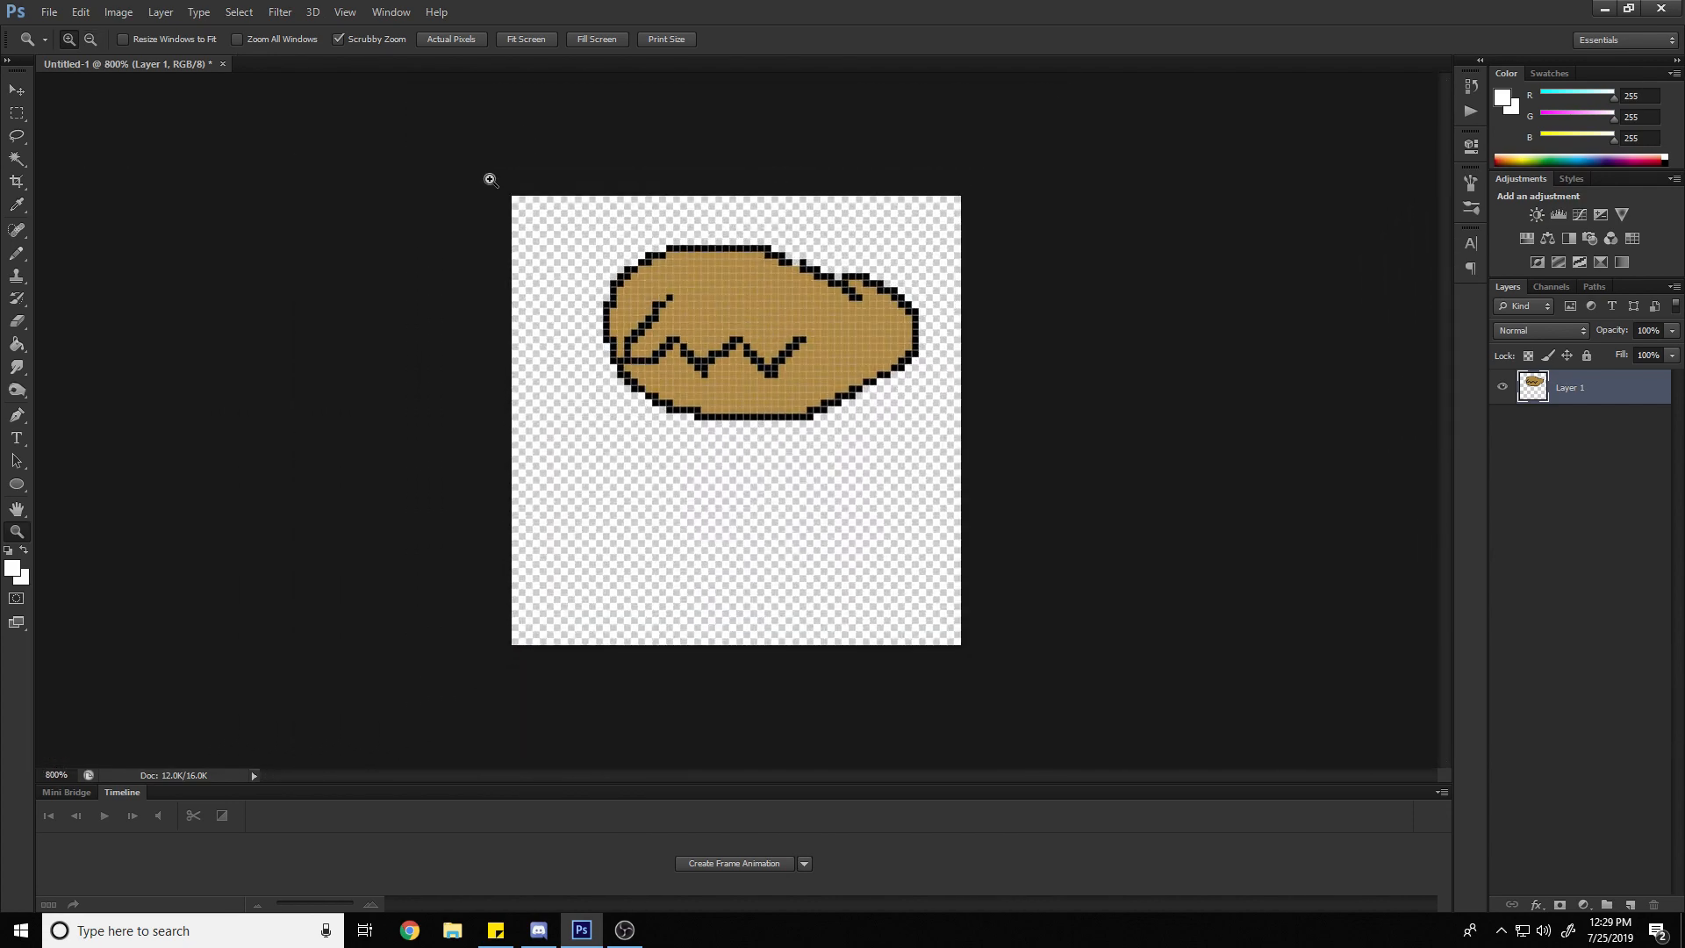
click(848, 243)
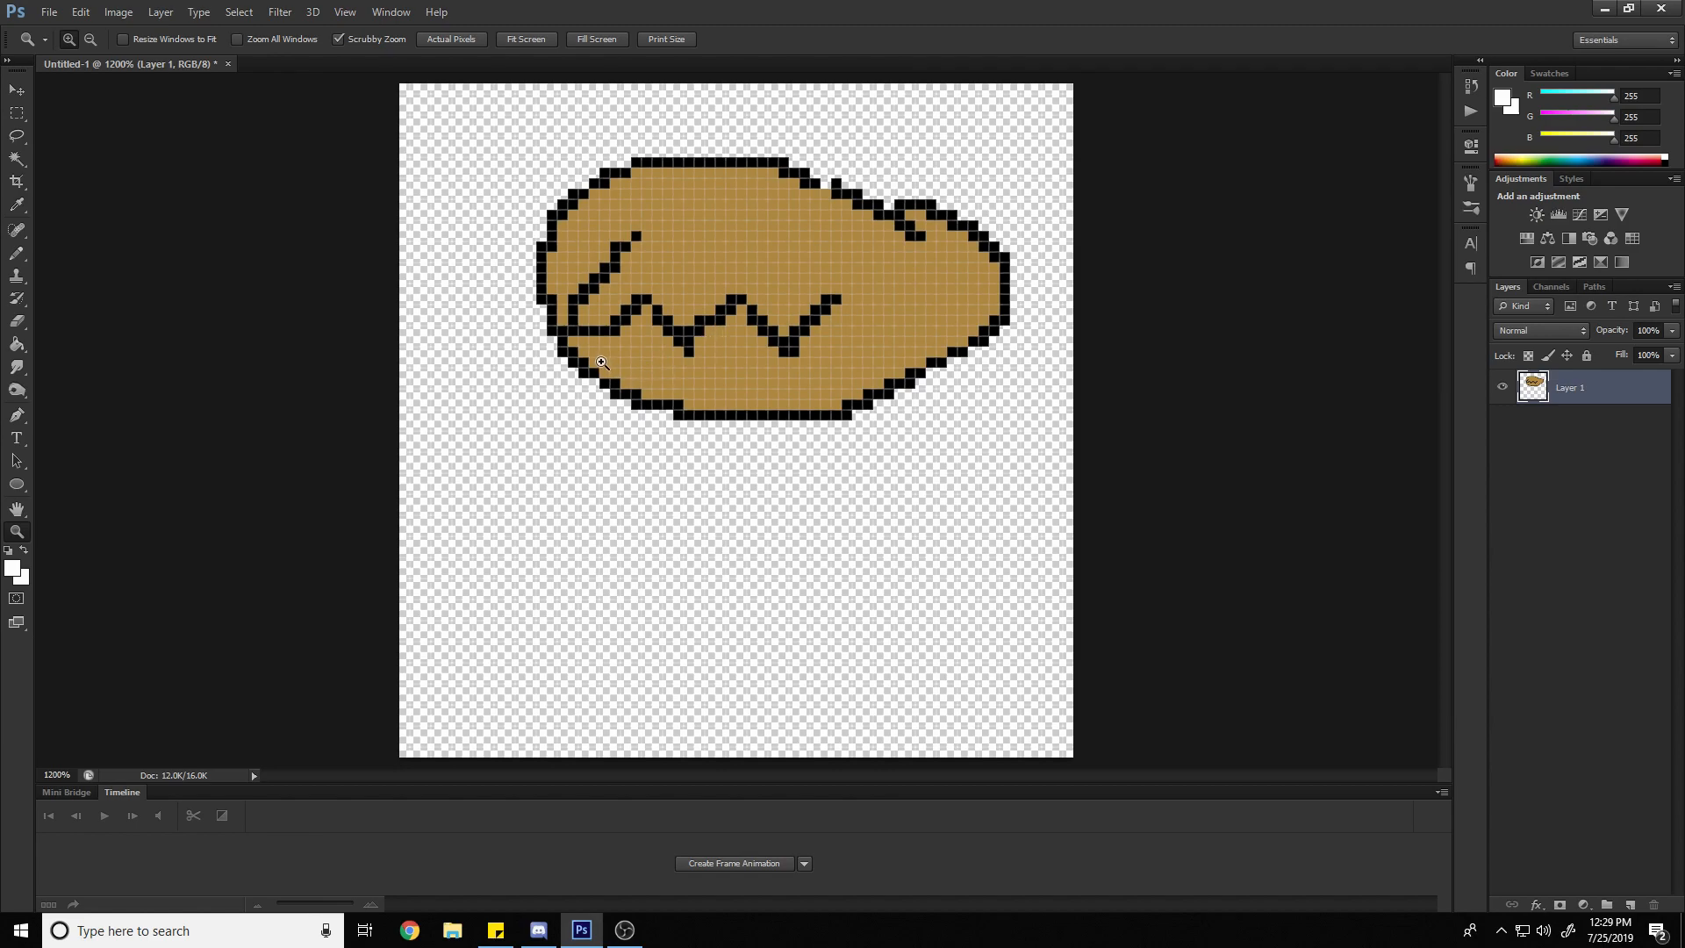
key(i)
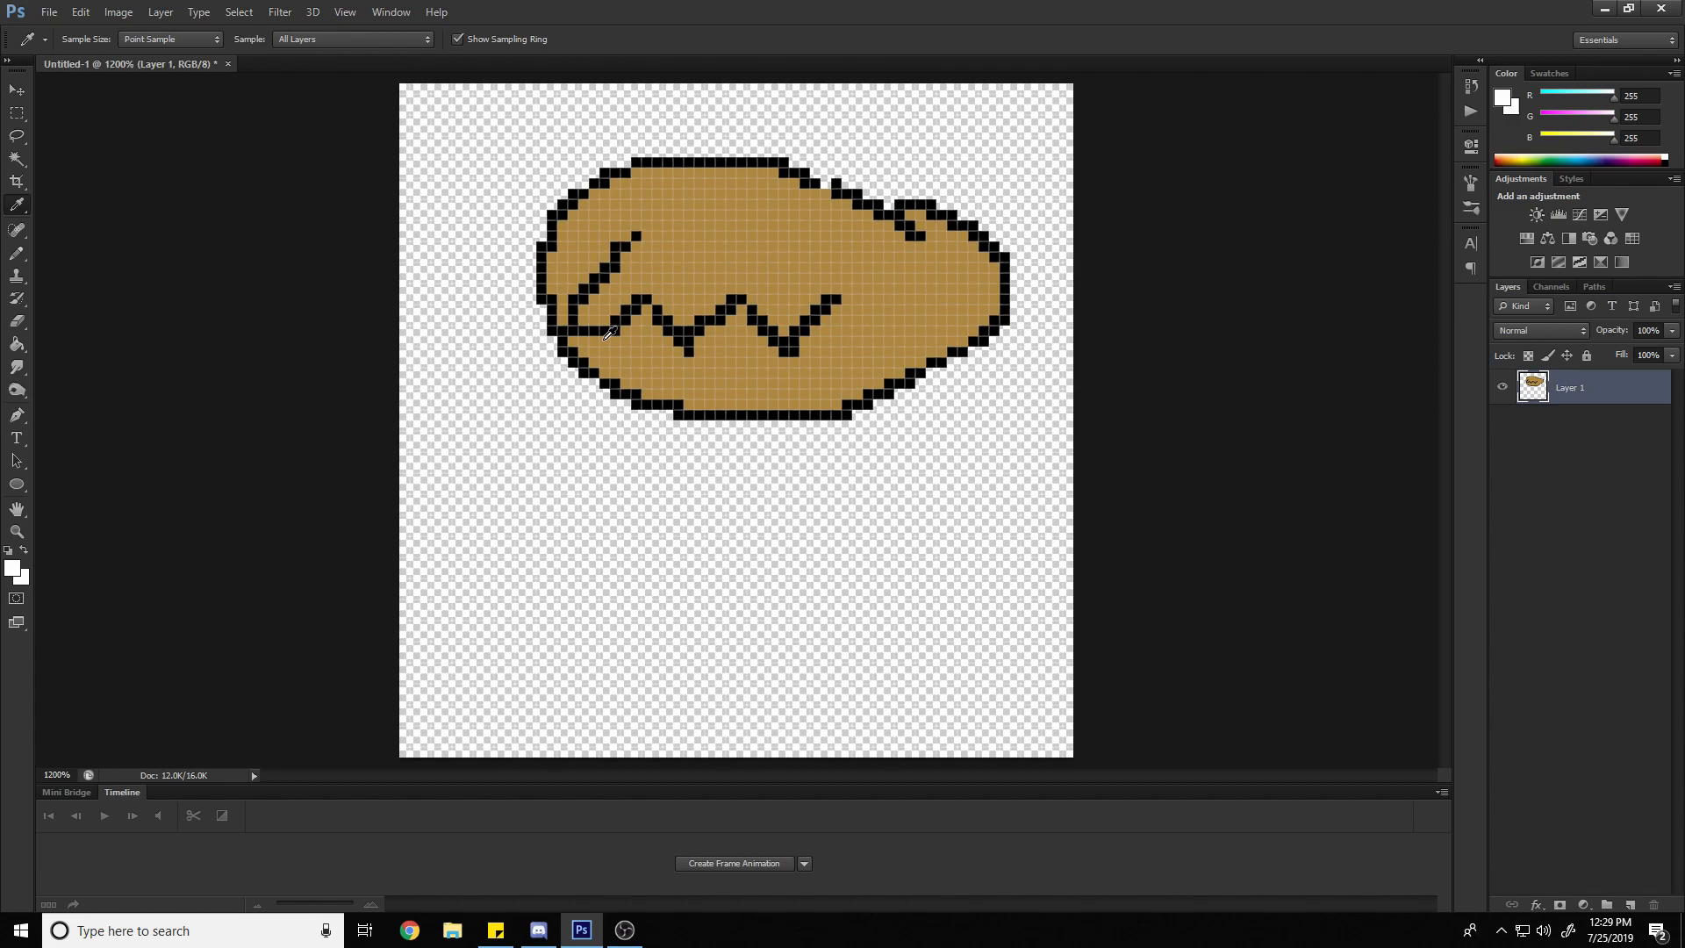
click(668, 320)
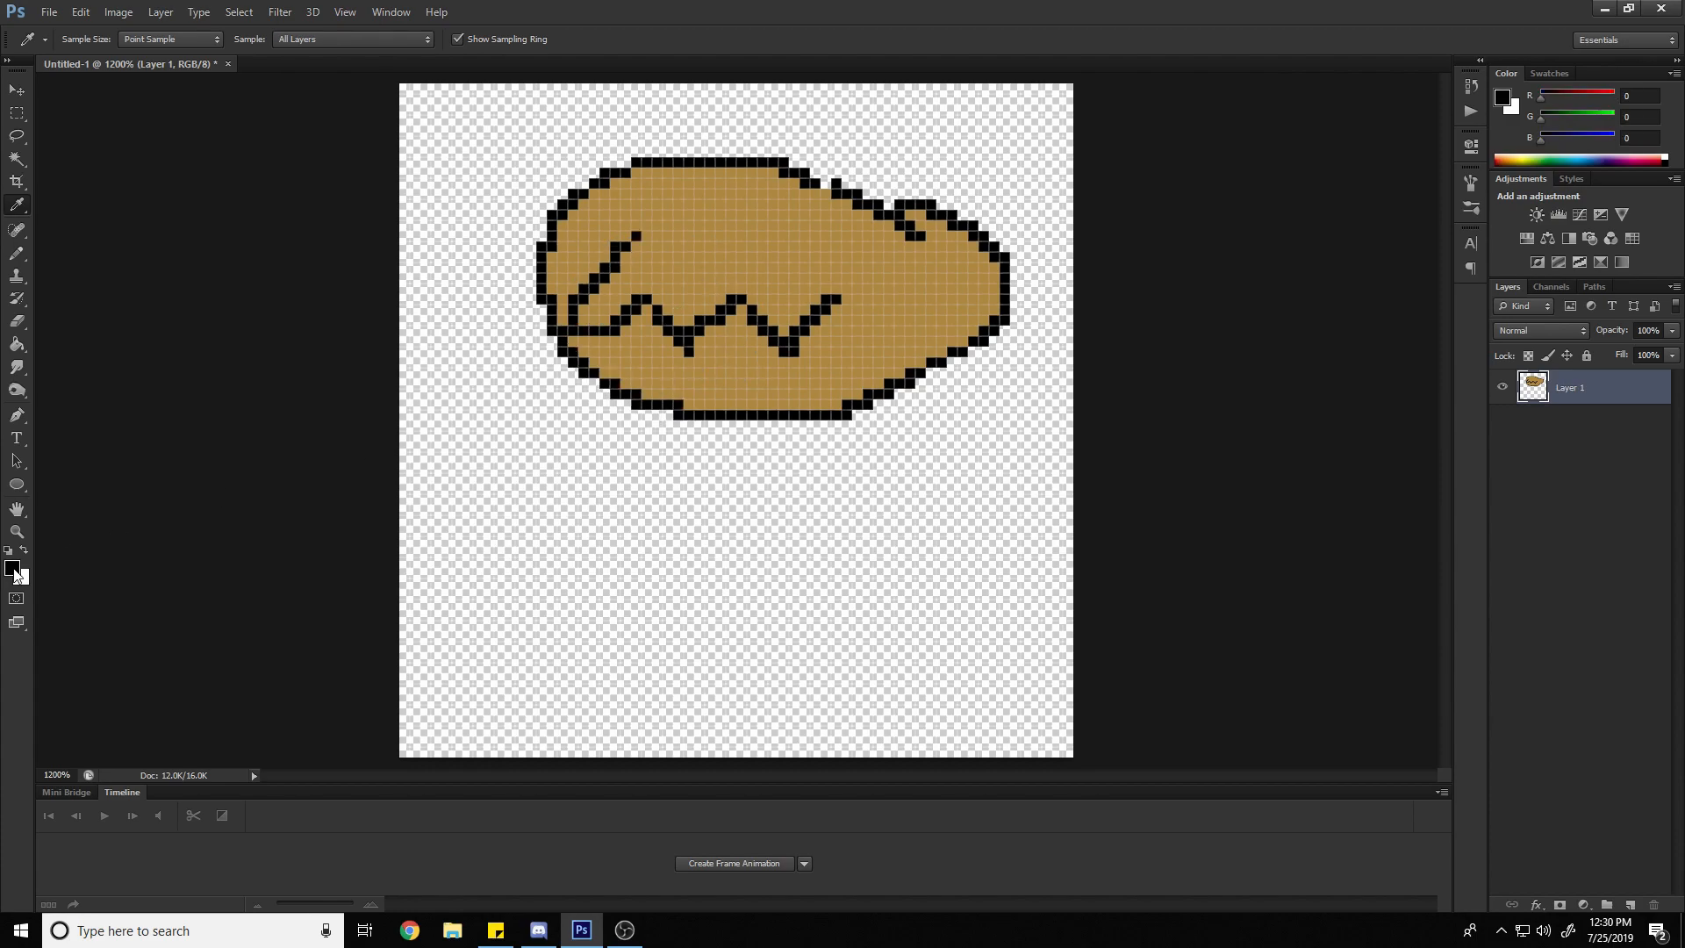
click(727, 252)
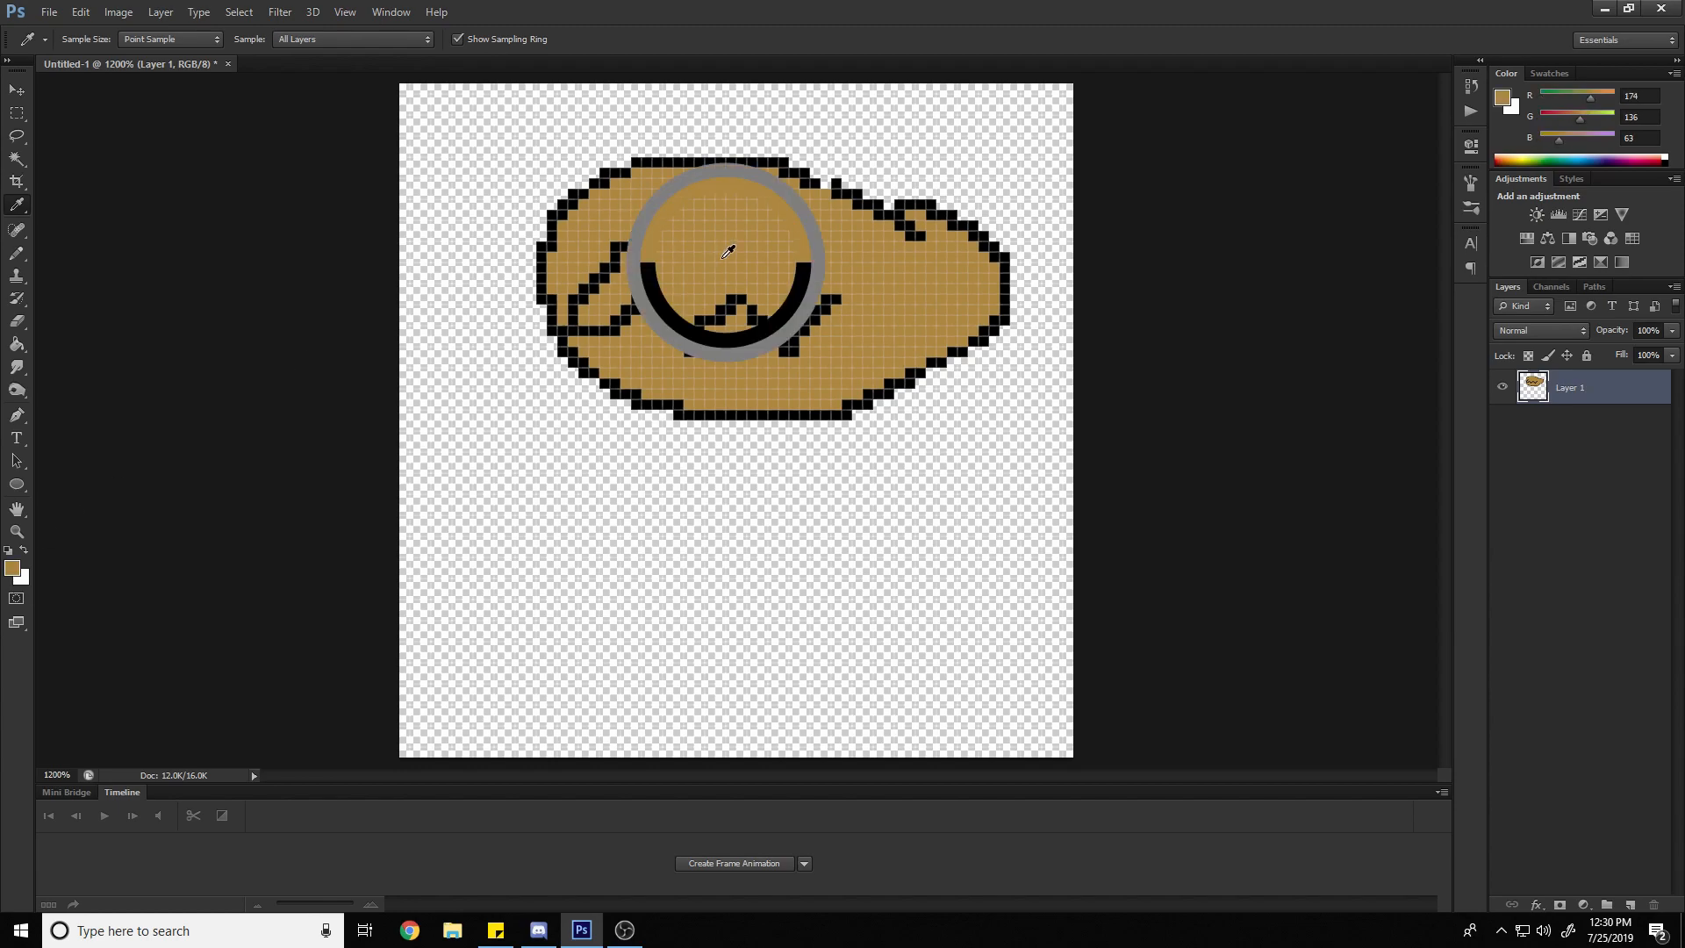
click(674, 335)
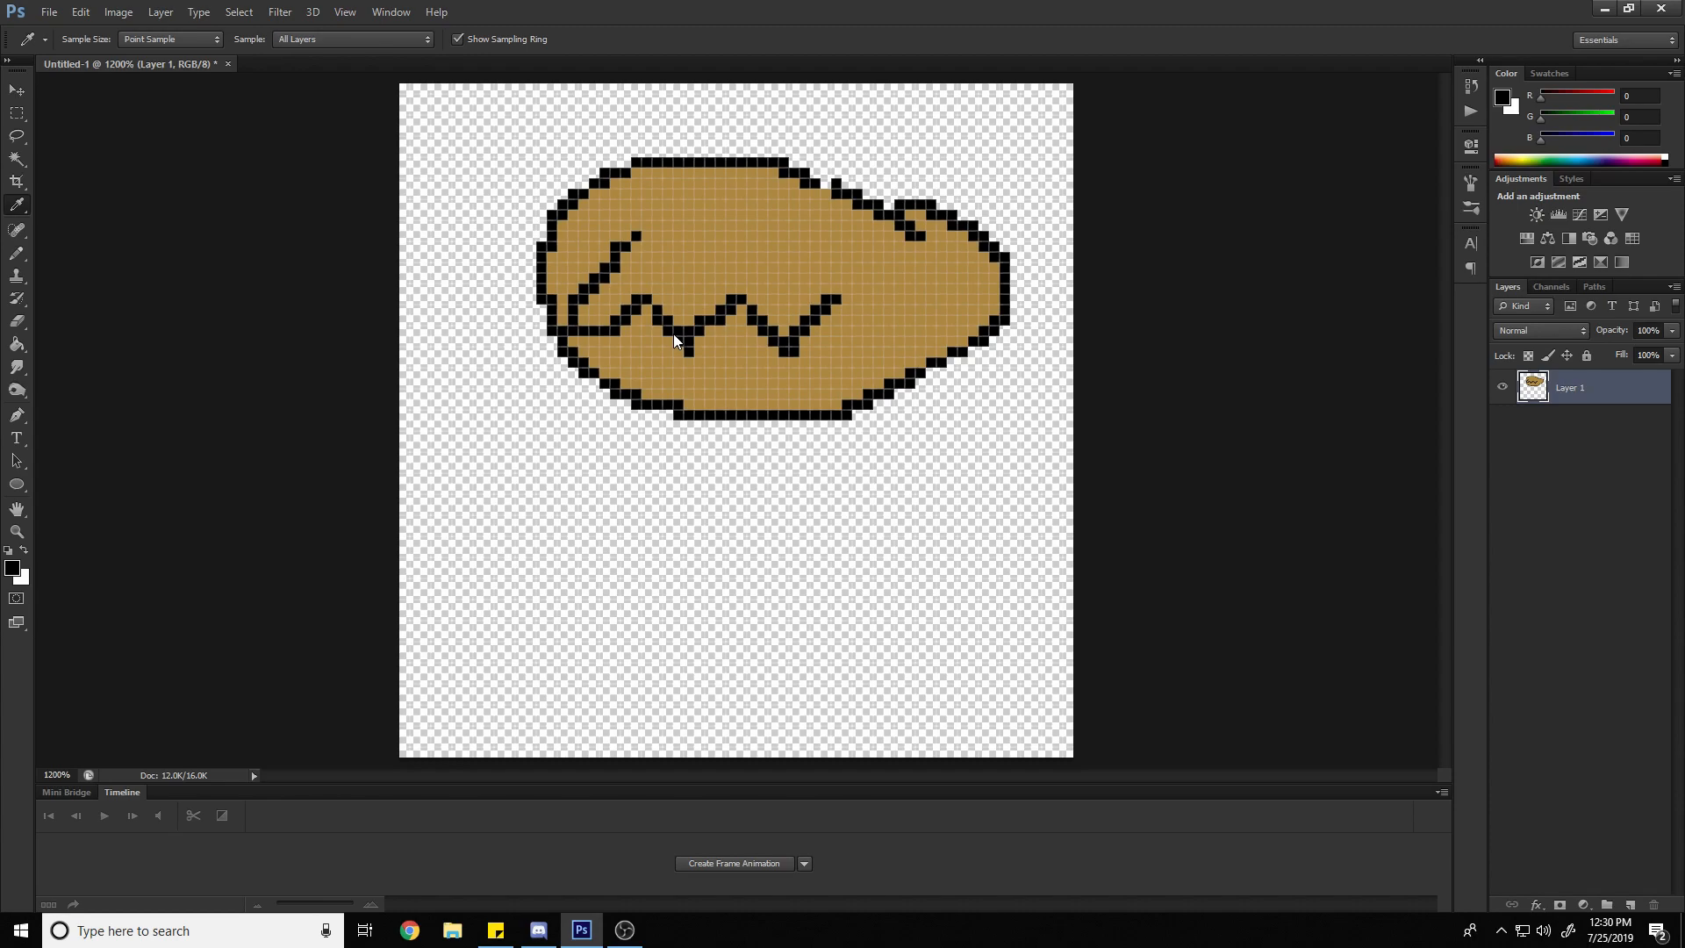
Try a freehand black Pencil curve and a straight horizontal line in the empty area below the oval, undoing both
key(b)
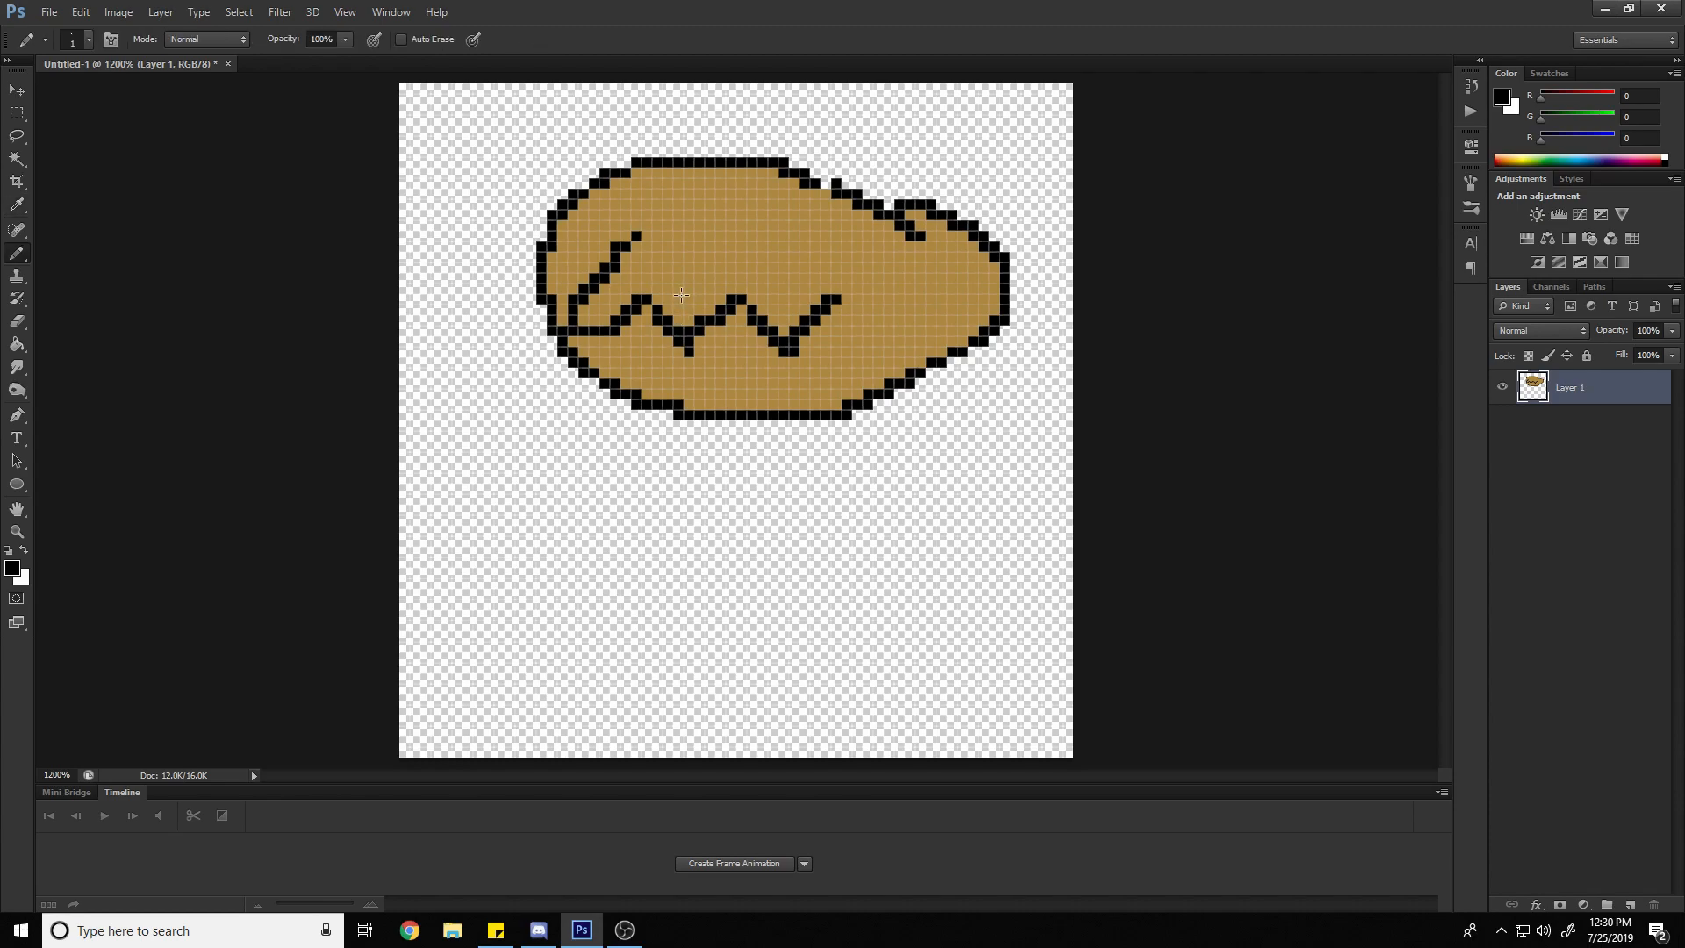
click(761, 457)
mouse_move(767, 459)
mouse_down()
mouse_move(838, 474)
mouse_move(943, 447)
mouse_up()
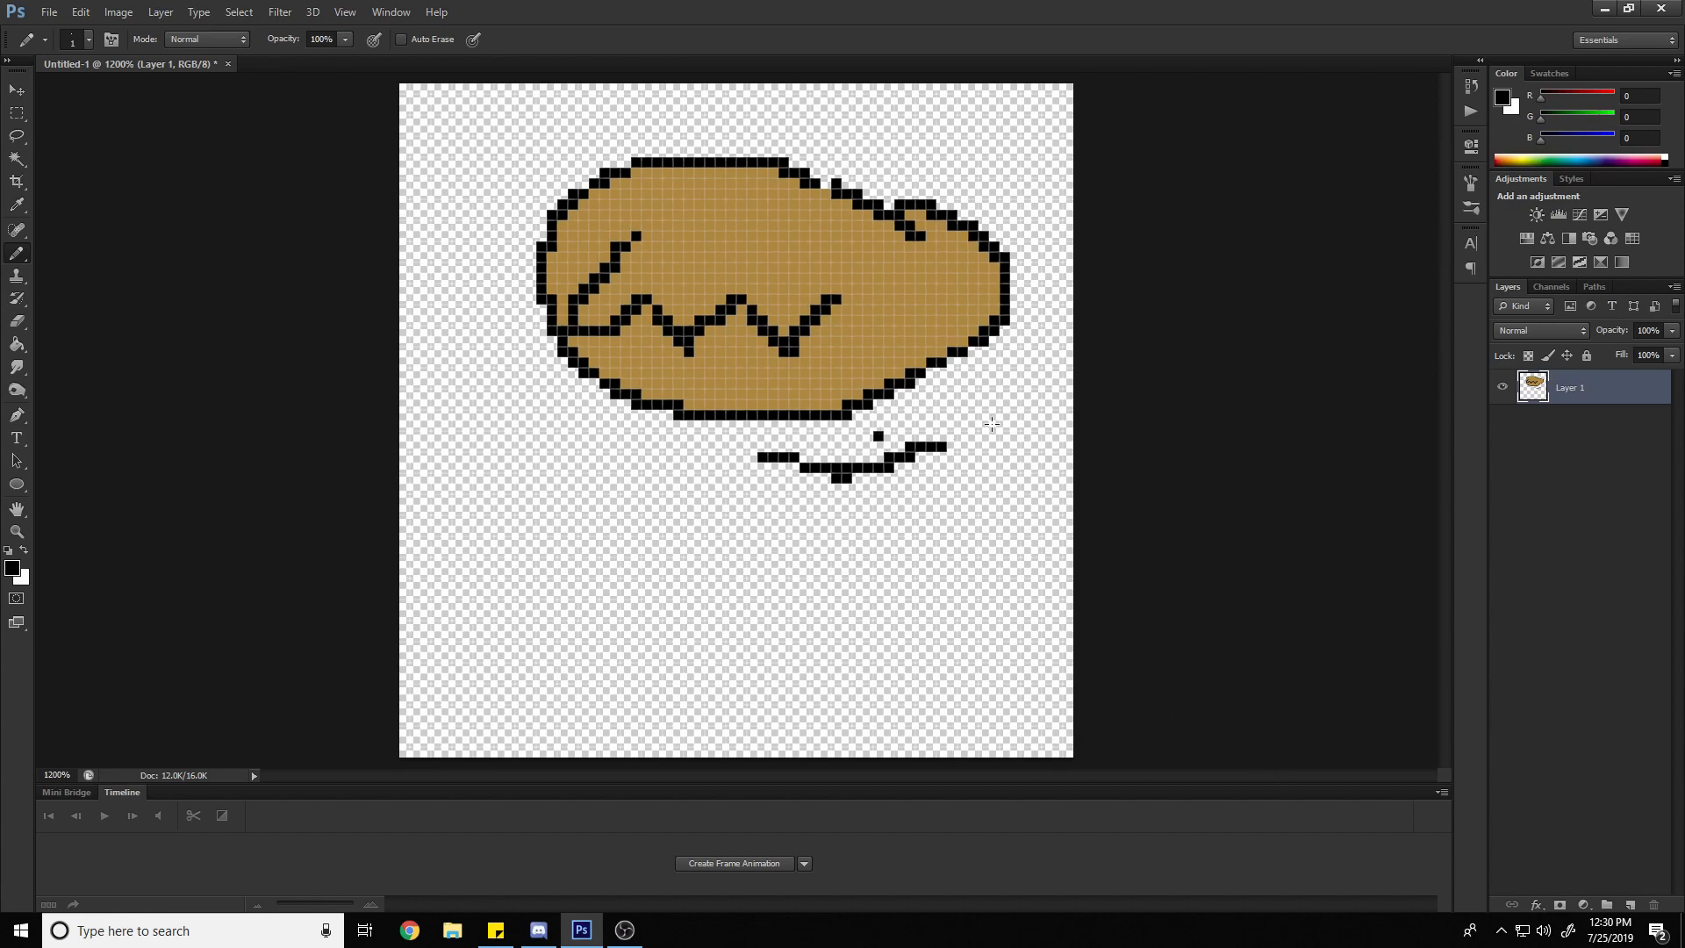
key(ctrl+z)
key(ctrl+alt+z)
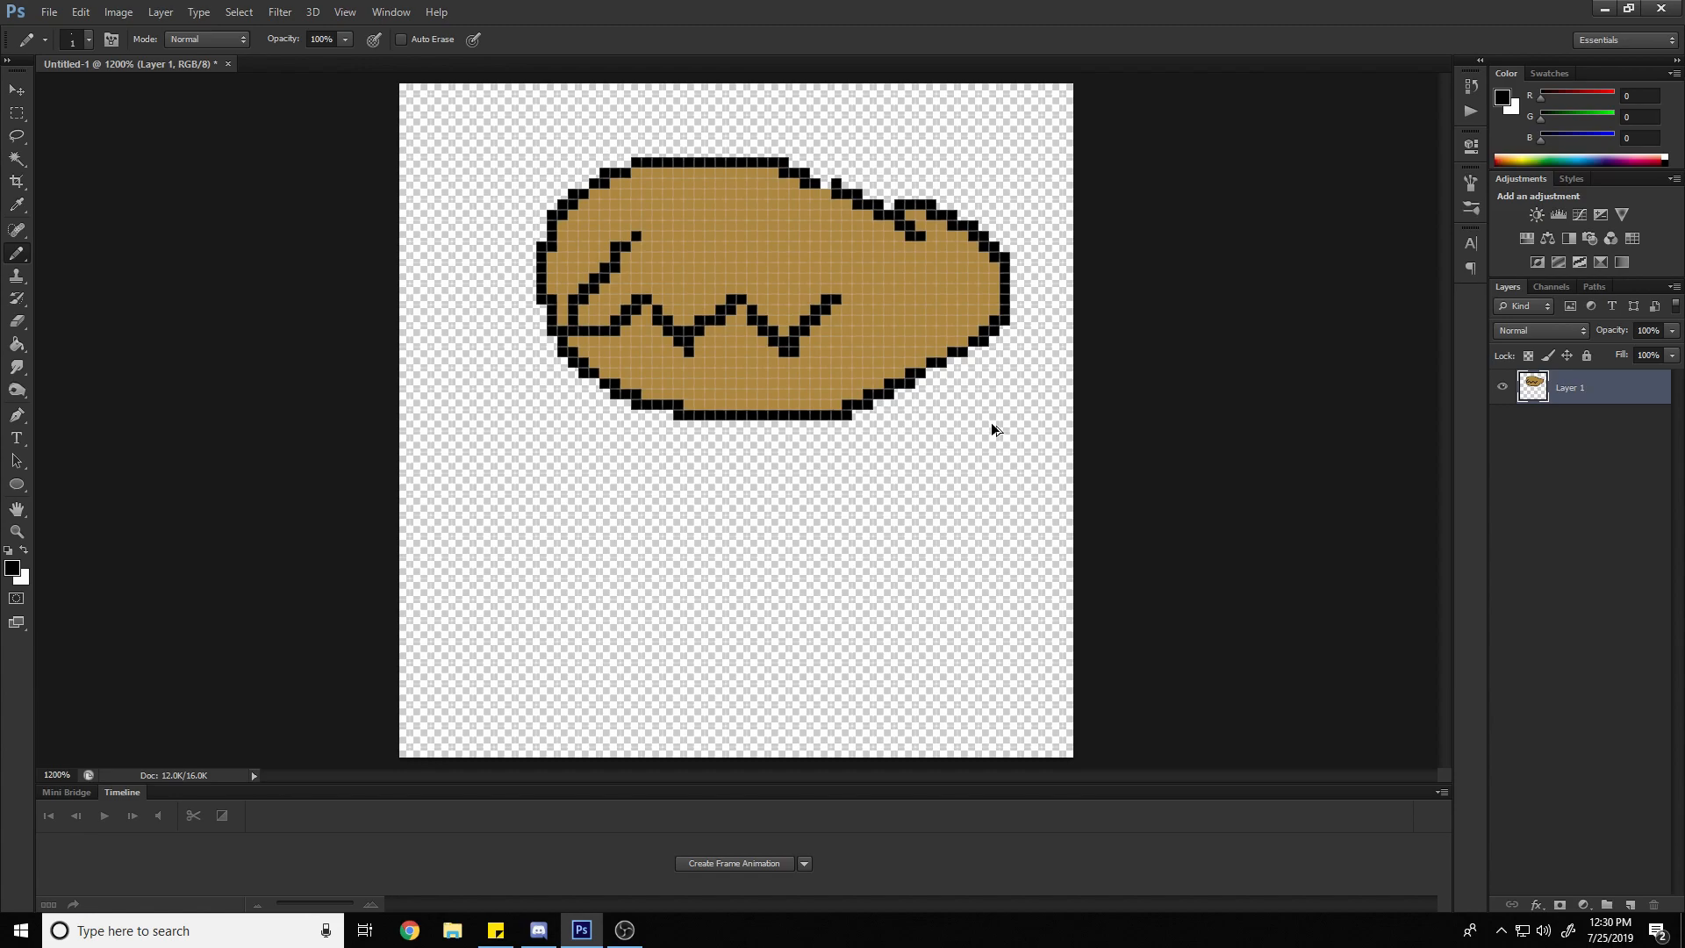
drag(792, 456, 955, 456)
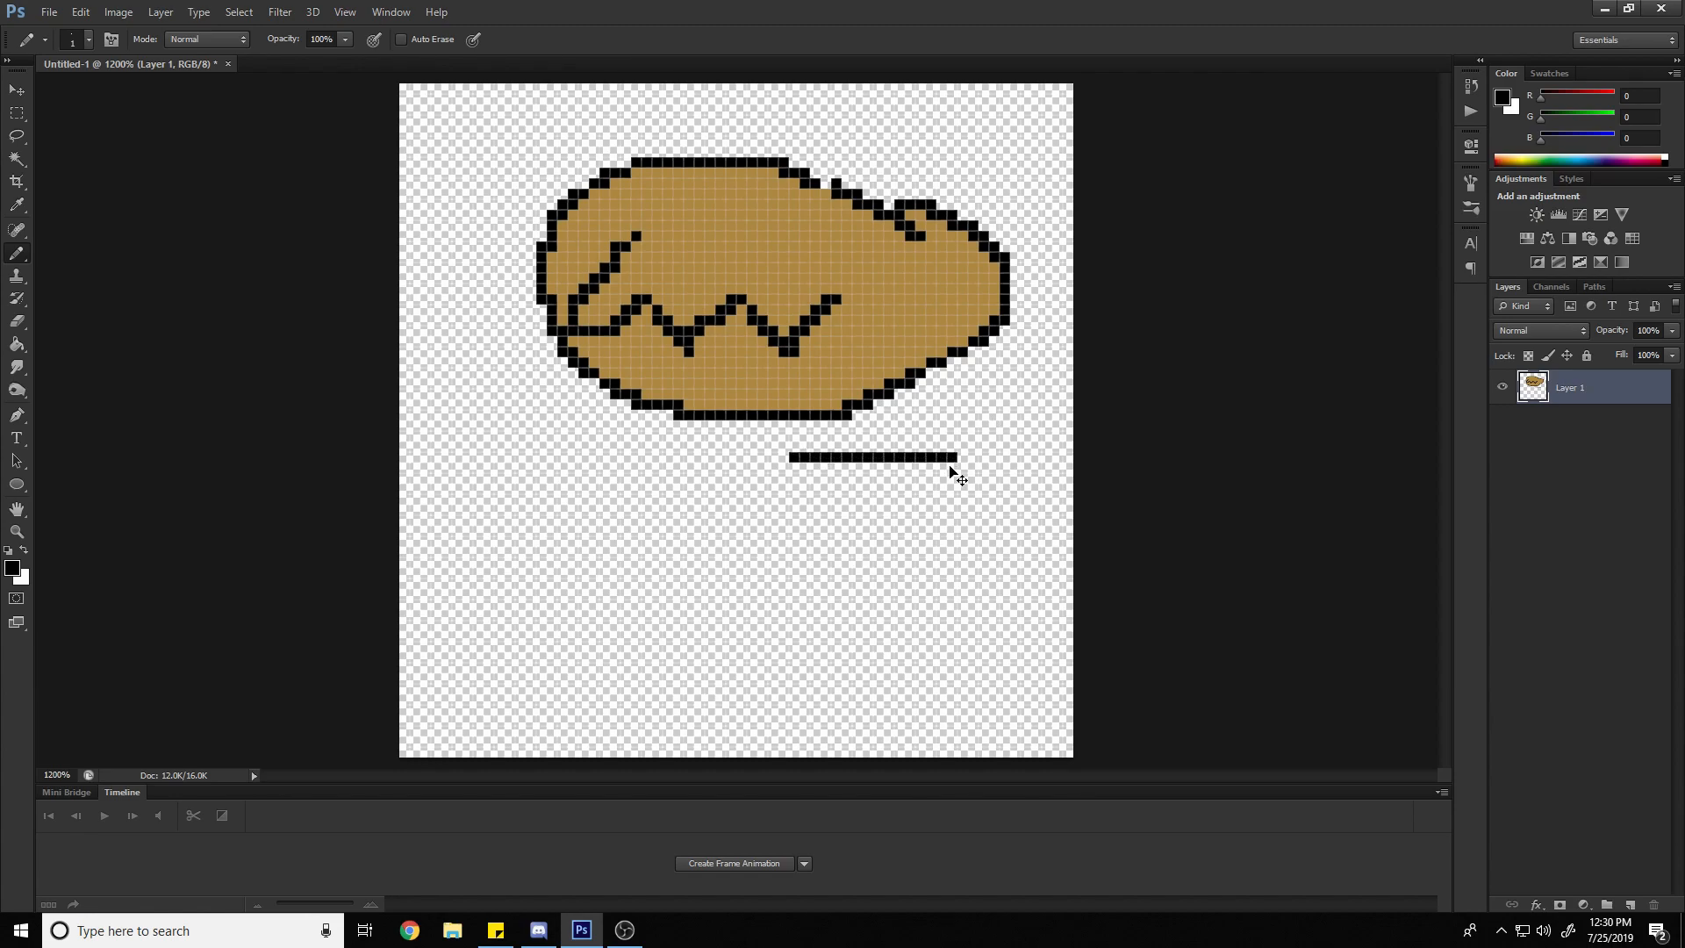
key(ctrl+z)
Try joining distant points with straight Pencil lines to form a wide V below the oval, and undo the lines
click(910, 447)
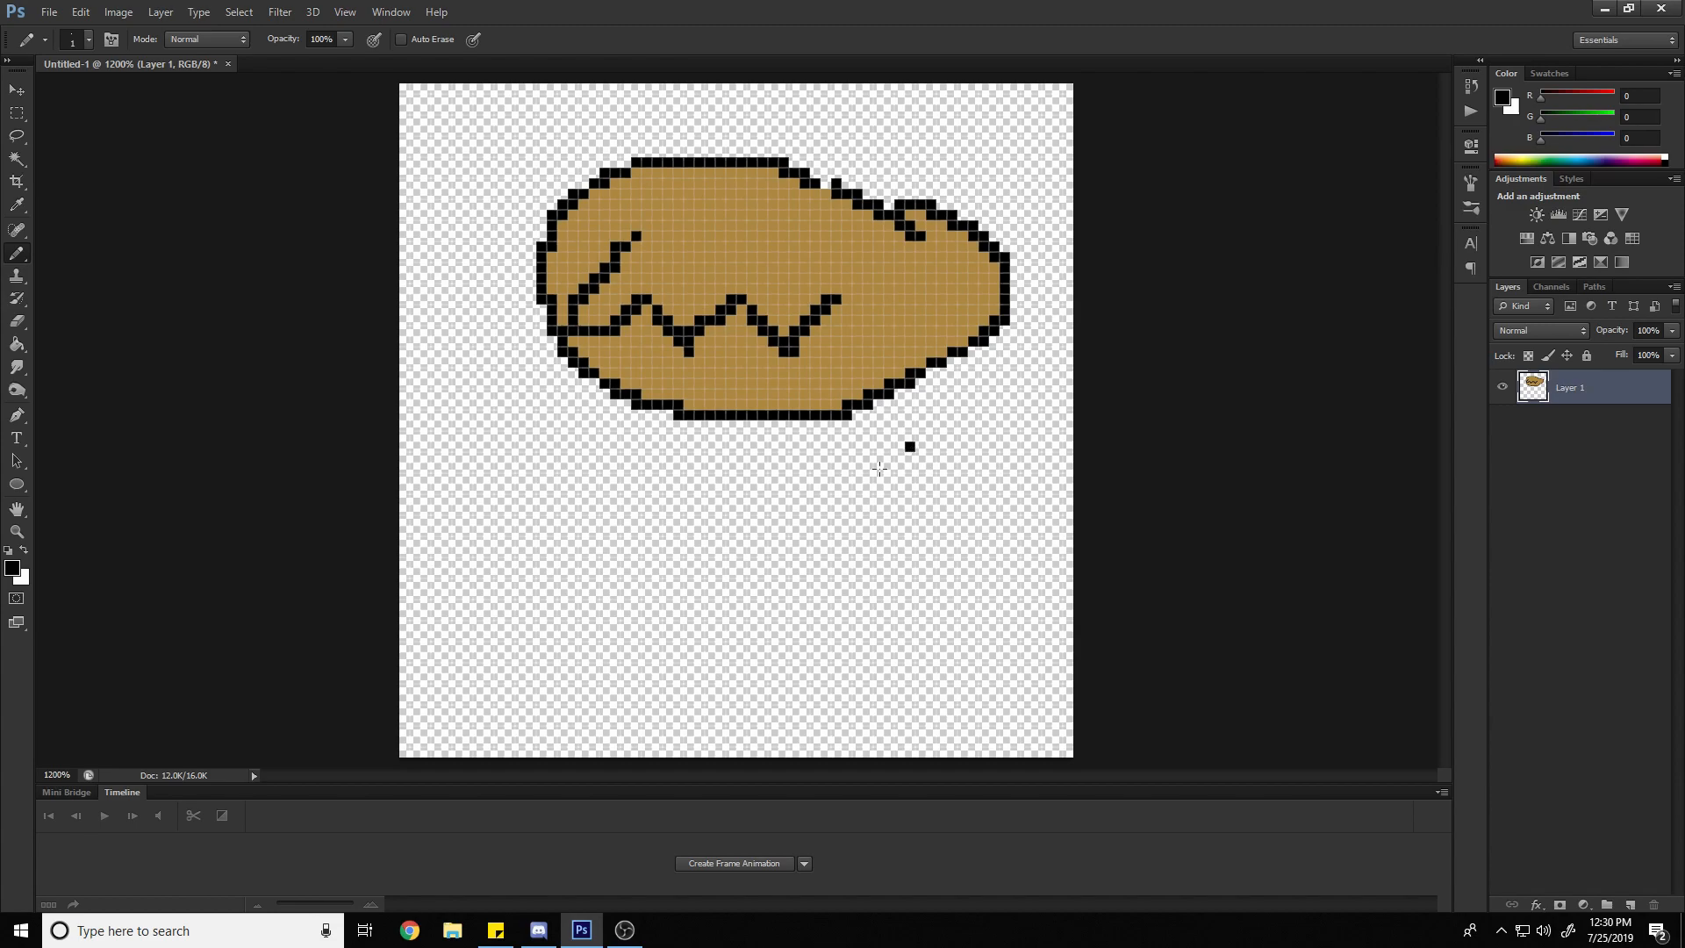
shift+click(795, 551)
click(616, 468)
click(605, 467)
shift+click(792, 552)
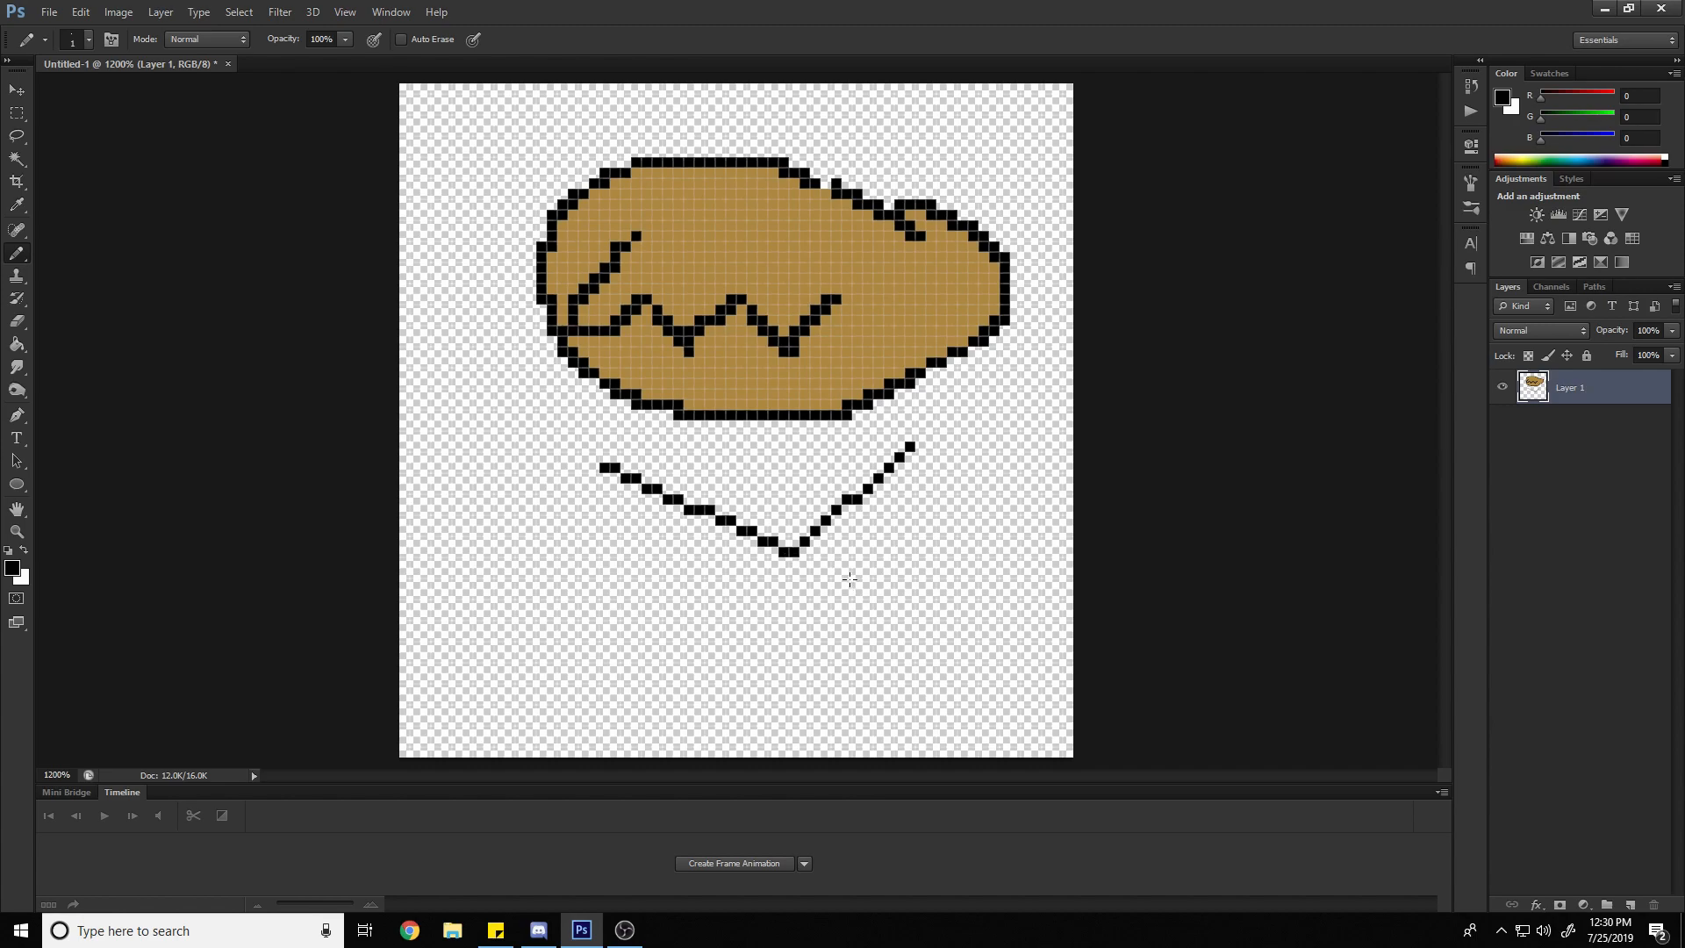
key(ctrl+alt+z)
key(ctrl+alt+z)
key(ctrl+alt+z)
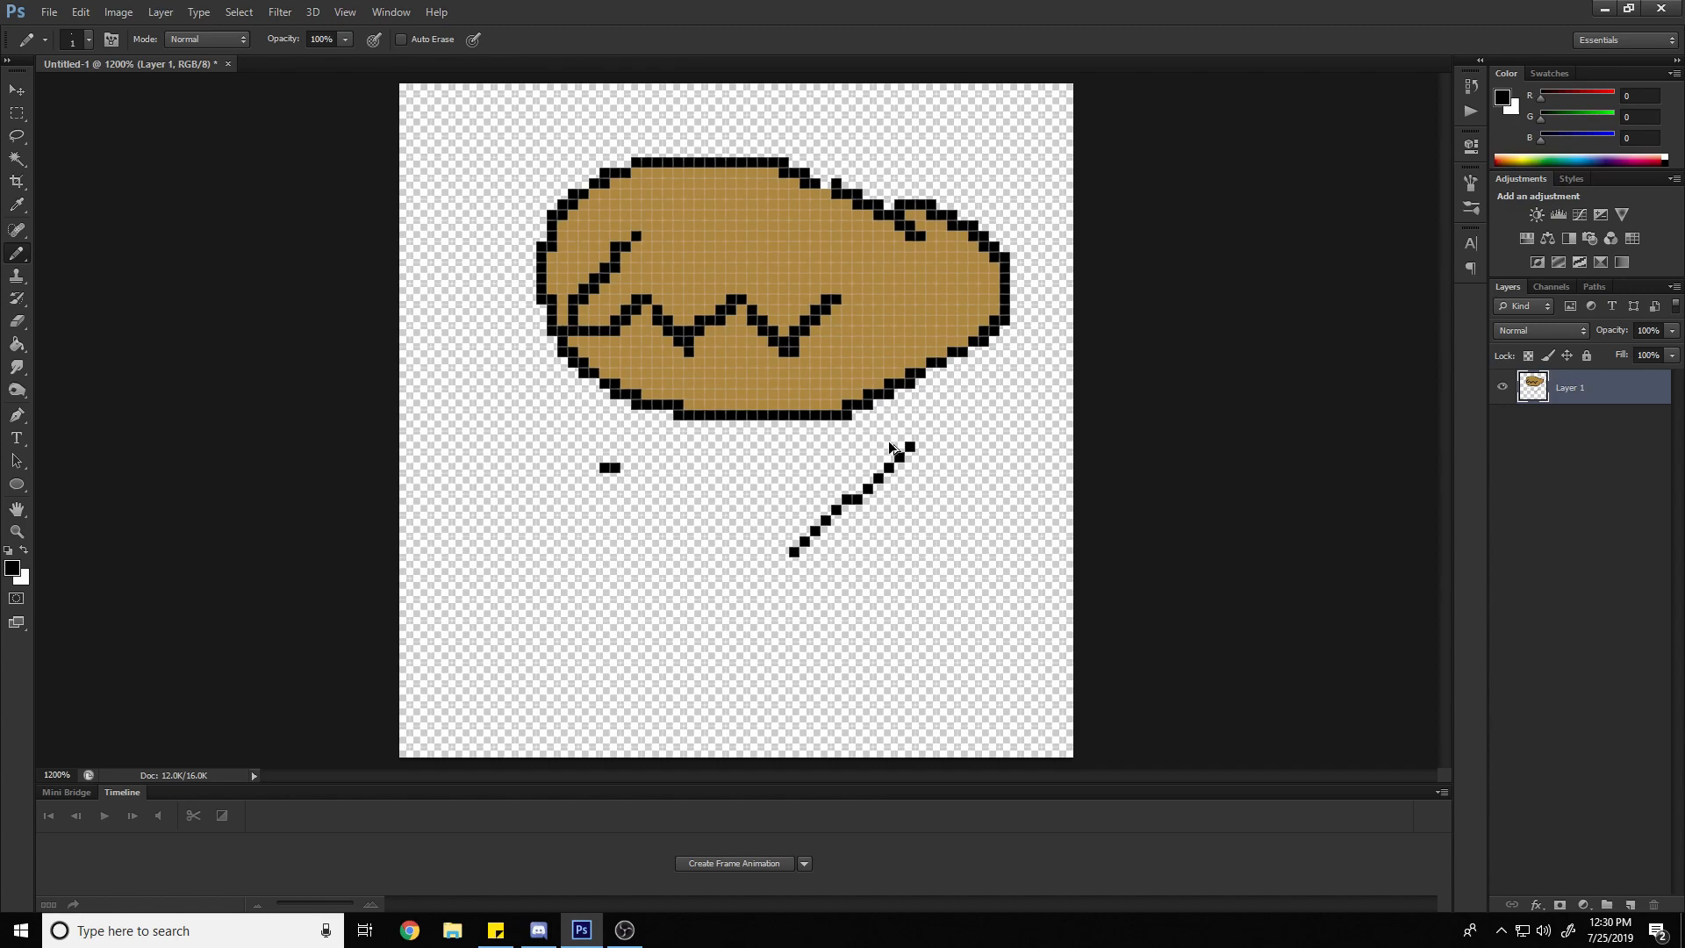
key(ctrl+alt+z)
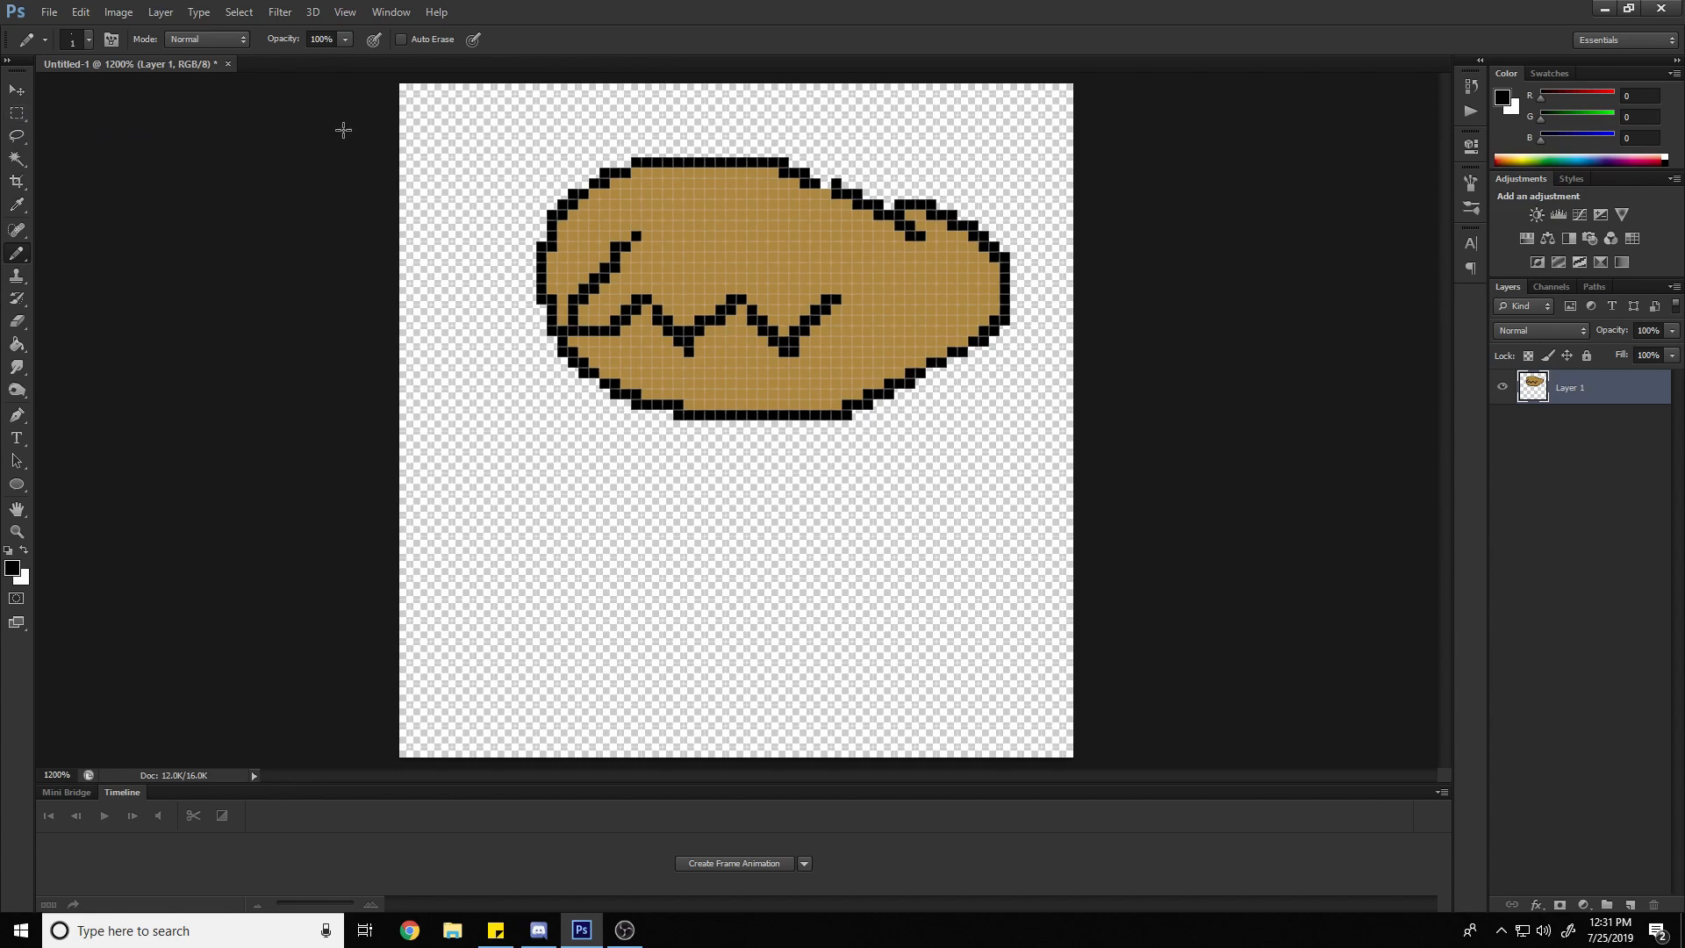
Select a rectangle over the oval's upper part and scribble inside it with the black Pencil, undoing the scribbles
key(m)
mouse_move(505, 126)
mouse_down()
mouse_move(734, 214)
mouse_move(872, 230)
mouse_up()
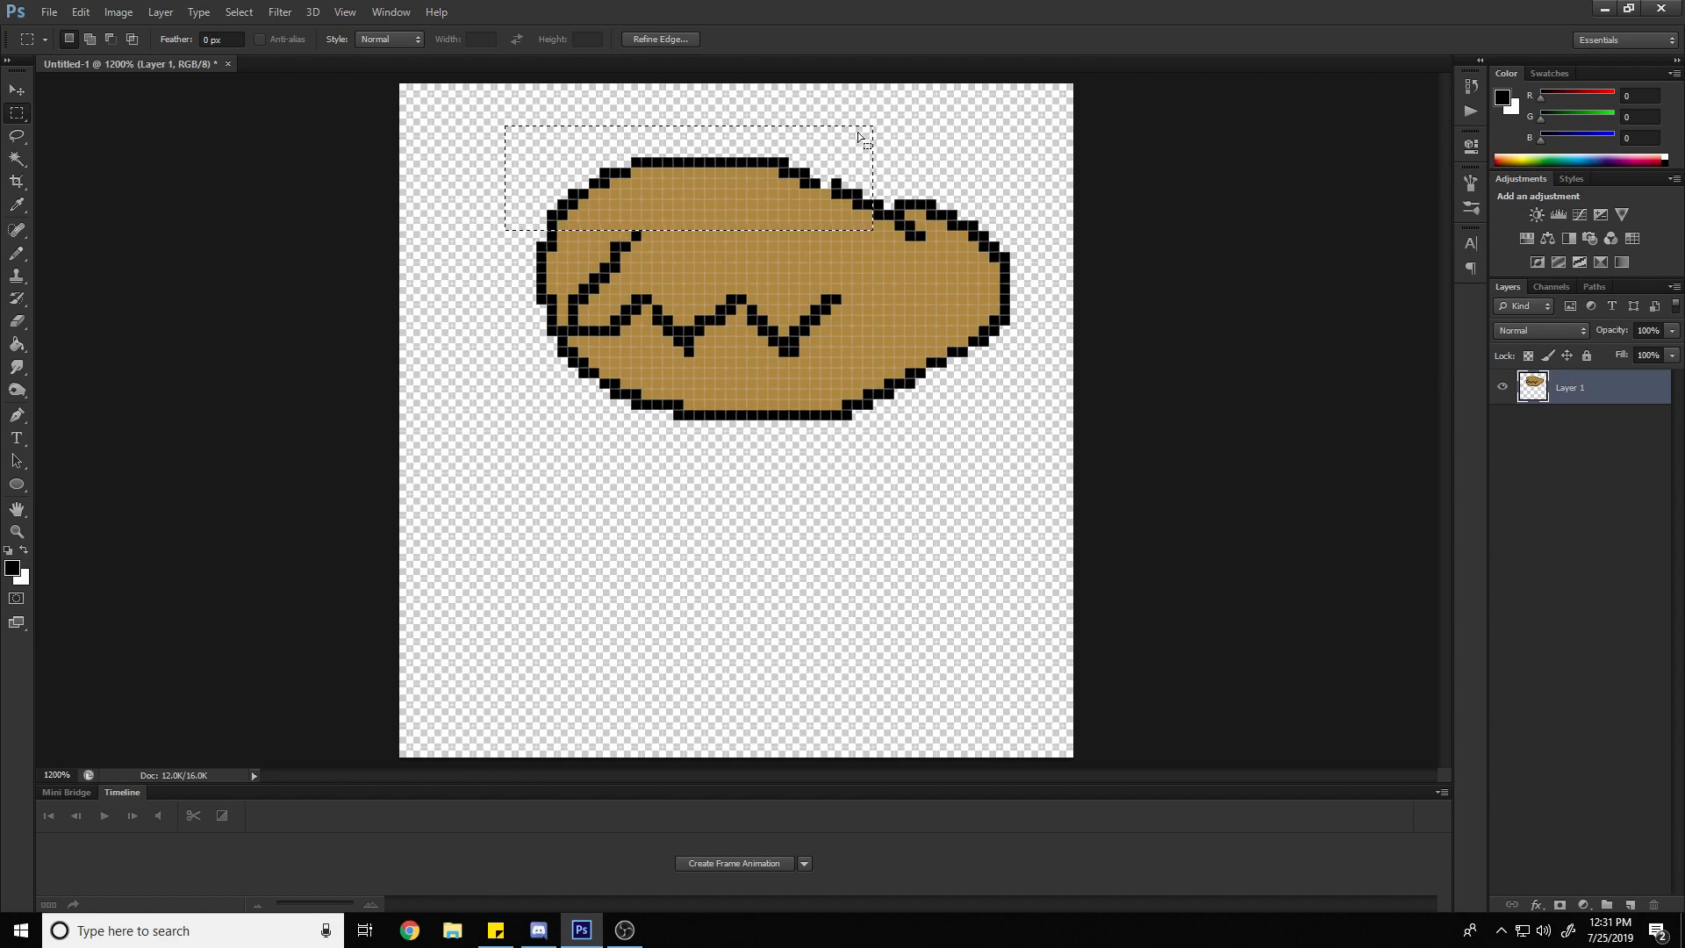
click(17, 253)
mouse_move(788, 183)
mouse_down()
mouse_move(587, 198)
mouse_move(361, 314)
mouse_move(472, 162)
mouse_move(577, 217)
mouse_move(560, 166)
mouse_move(449, 104)
mouse_move(875, 140)
mouse_move(825, 116)
mouse_move(823, 218)
mouse_move(982, 107)
mouse_move(949, 91)
mouse_move(965, 156)
mouse_move(711, 188)
mouse_move(890, 128)
mouse_move(491, 262)
mouse_move(761, 252)
mouse_move(595, 213)
mouse_move(525, 71)
mouse_up()
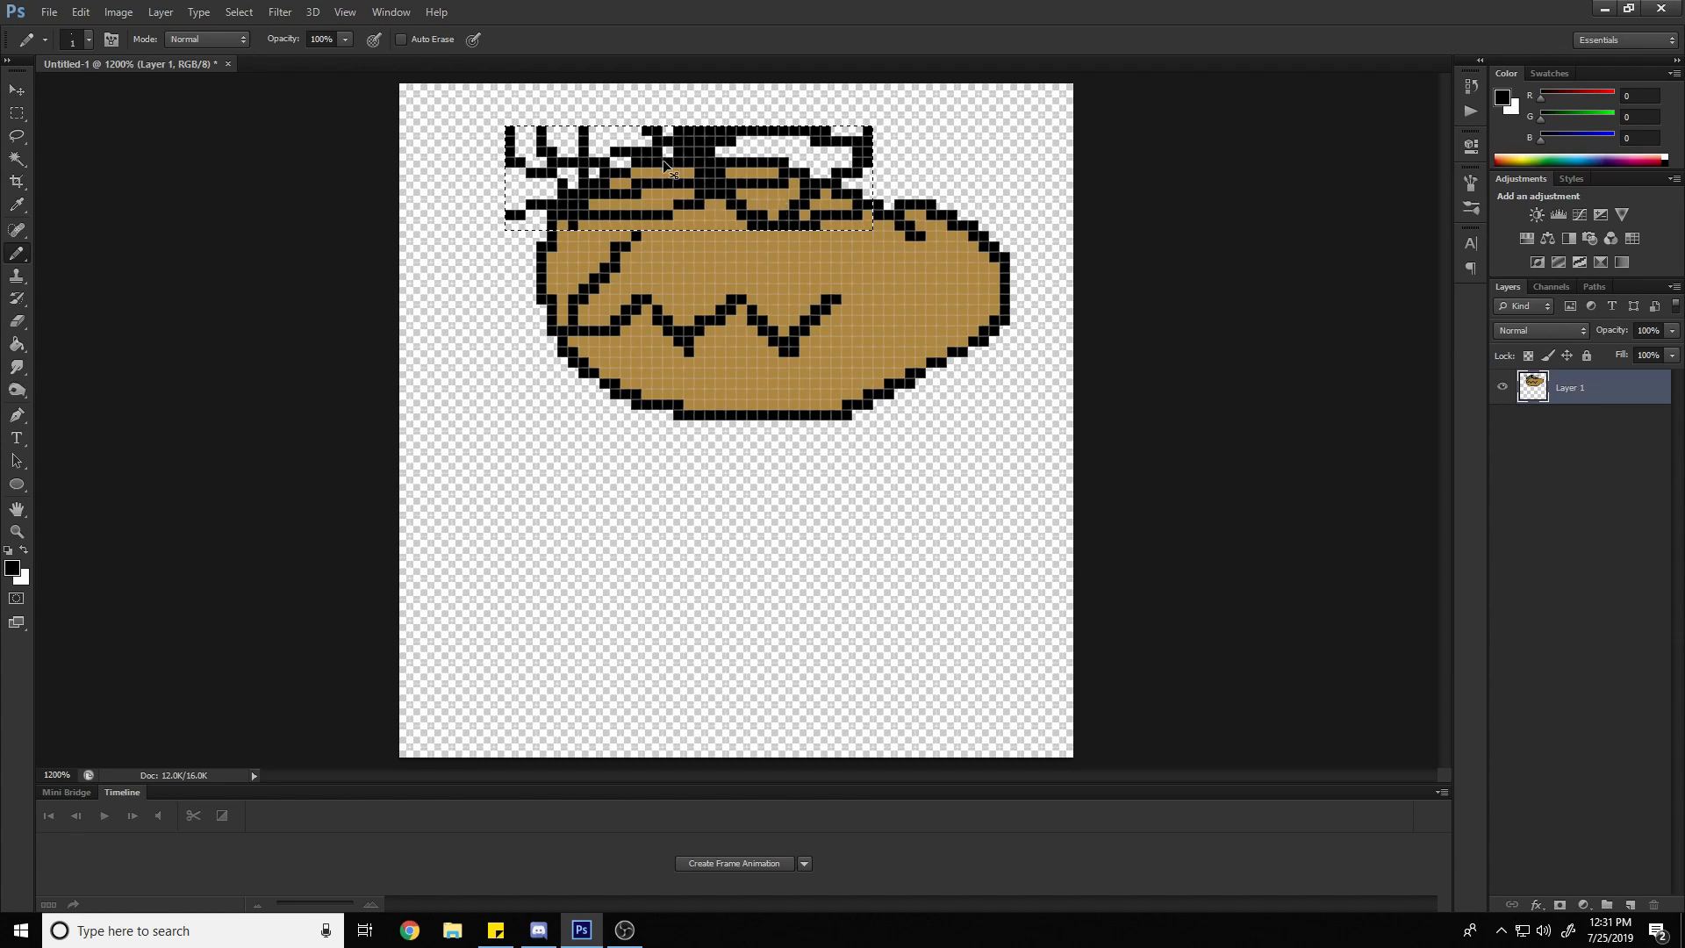
key(ctrl+z)
mouse_move(595, 142)
mouse_down()
mouse_move(559, 191)
mouse_move(575, 157)
mouse_move(675, 158)
mouse_move(677, 189)
mouse_move(741, 225)
mouse_move(756, 191)
mouse_move(765, 228)
mouse_move(799, 216)
mouse_move(720, 199)
mouse_up()
key(ctrl+z)
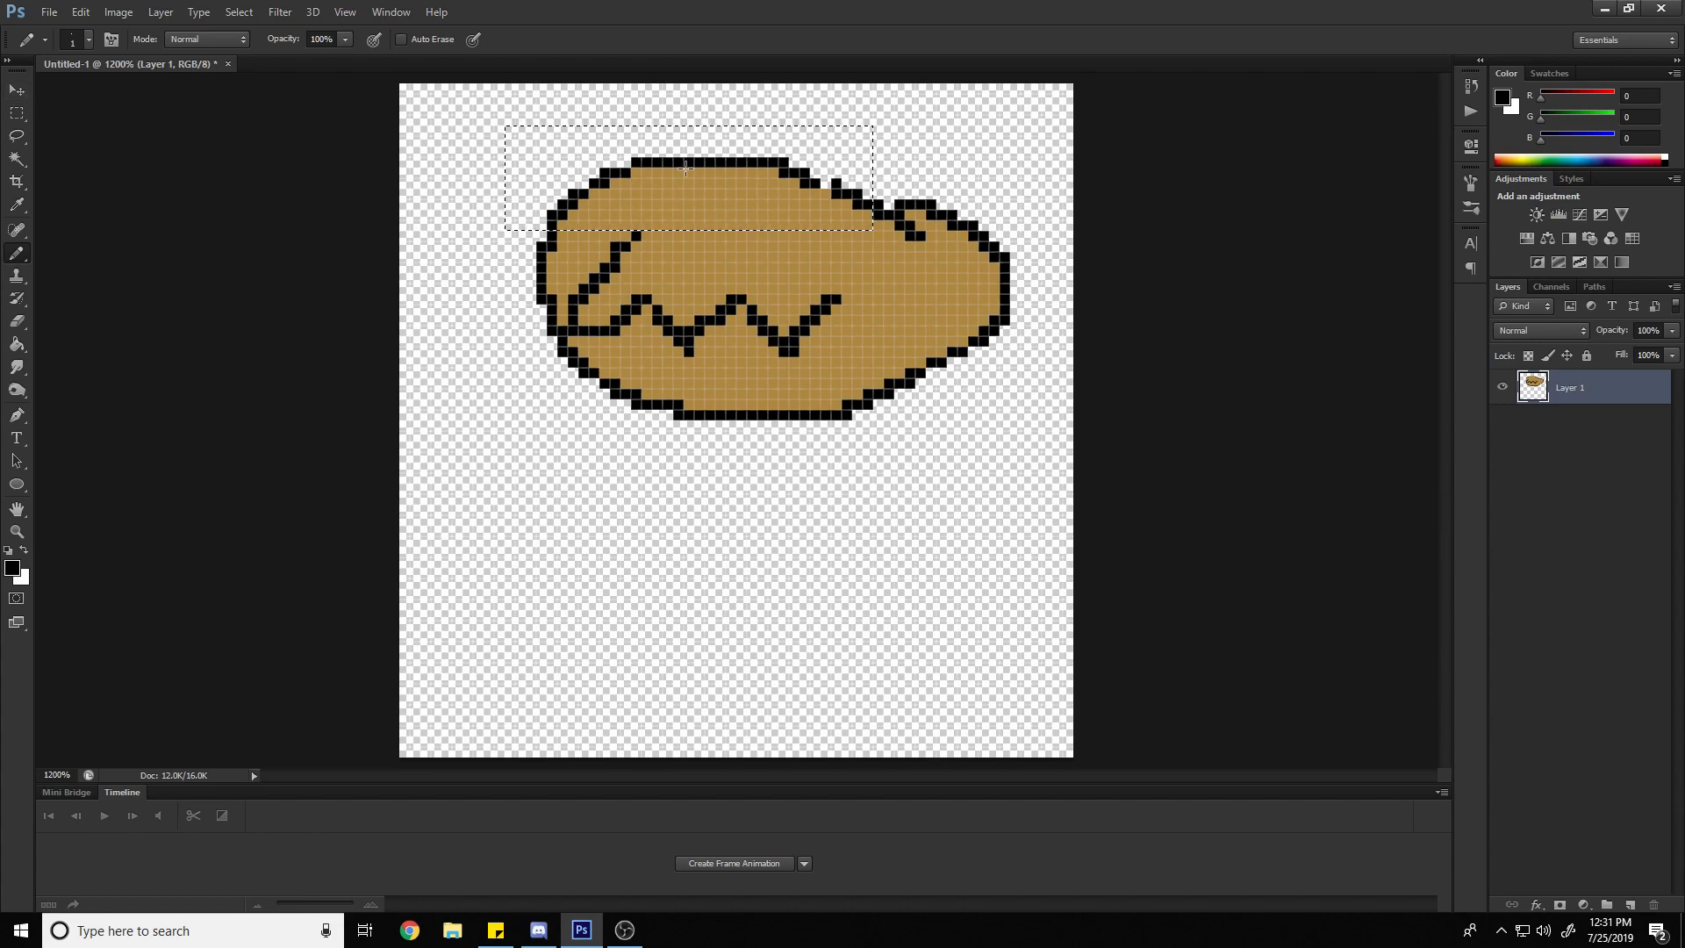
Try moving the selected upper part of the oval with the Move tool and bring it back into place
key(v)
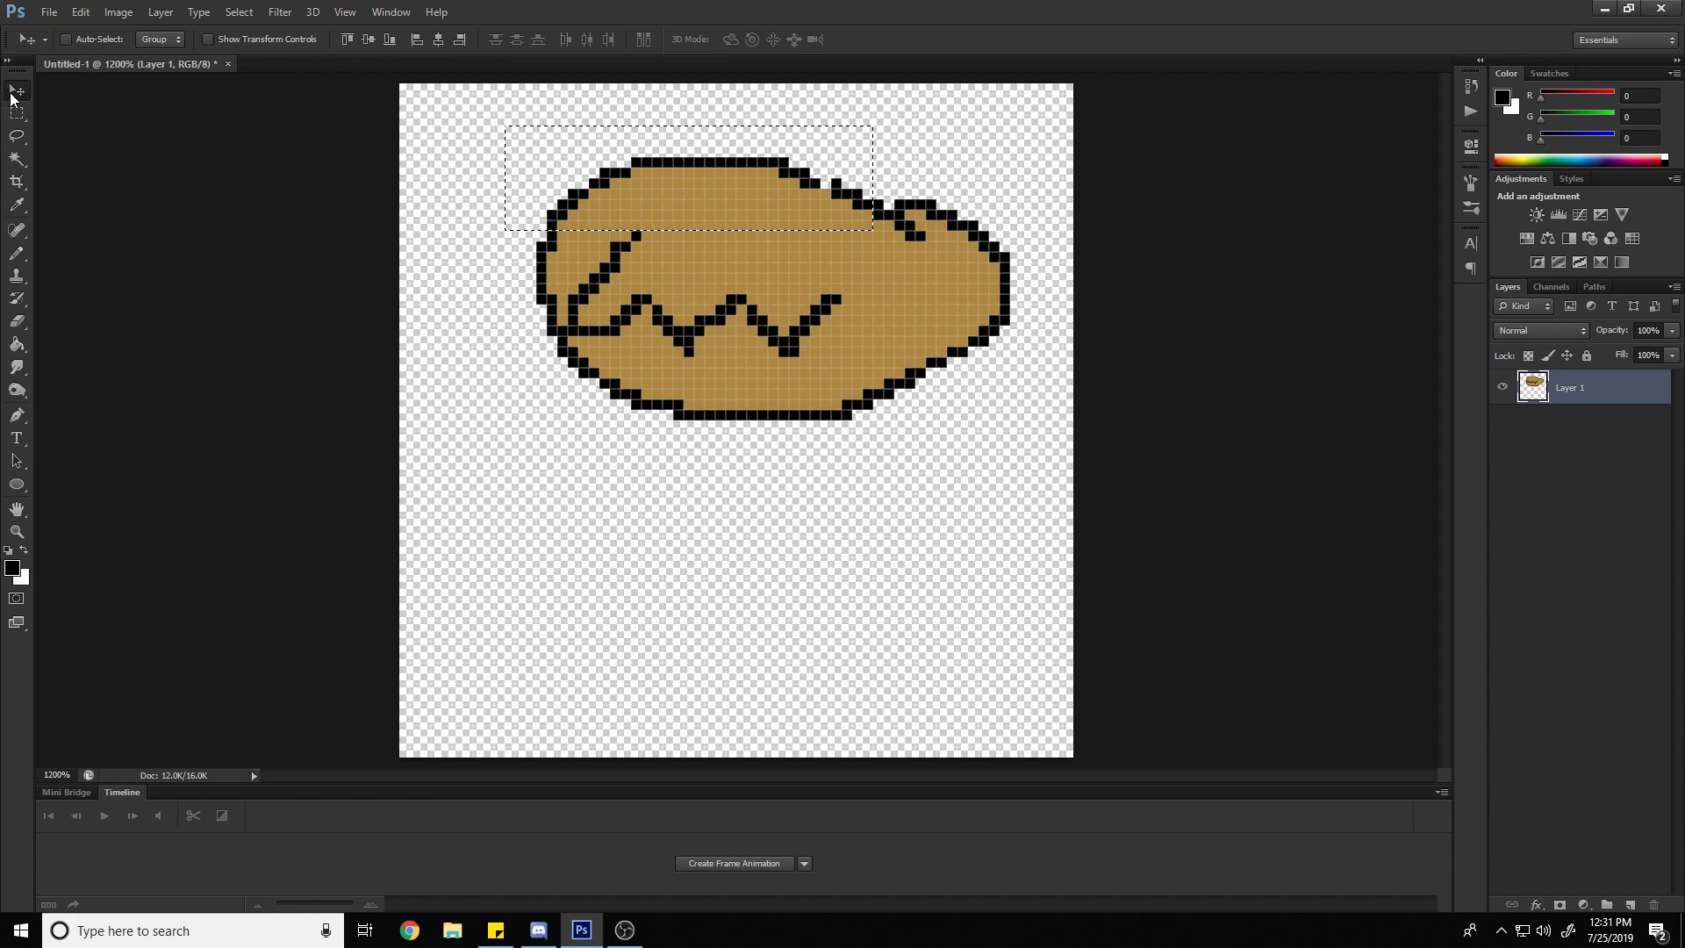
mouse_move(718, 170)
mouse_down()
mouse_move(699, 156)
mouse_move(714, 167)
mouse_up()
mouse_move(807, 201)
mouse_down()
mouse_move(777, 166)
mouse_move(813, 192)
mouse_up()
mouse_move(697, 187)
mouse_down()
mouse_move(651, 155)
mouse_move(707, 162)
mouse_move(653, 136)
mouse_move(629, 173)
mouse_move(695, 198)
mouse_move(639, 117)
mouse_move(714, 181)
mouse_move(670, 184)
mouse_move(766, 183)
mouse_move(634, 151)
mouse_move(647, 219)
mouse_move(702, 208)
mouse_move(790, 230)
mouse_move(788, 203)
mouse_up()
Deselect the current area and select the zigzag's last rising segment with the regular Lasso tool
key(l)
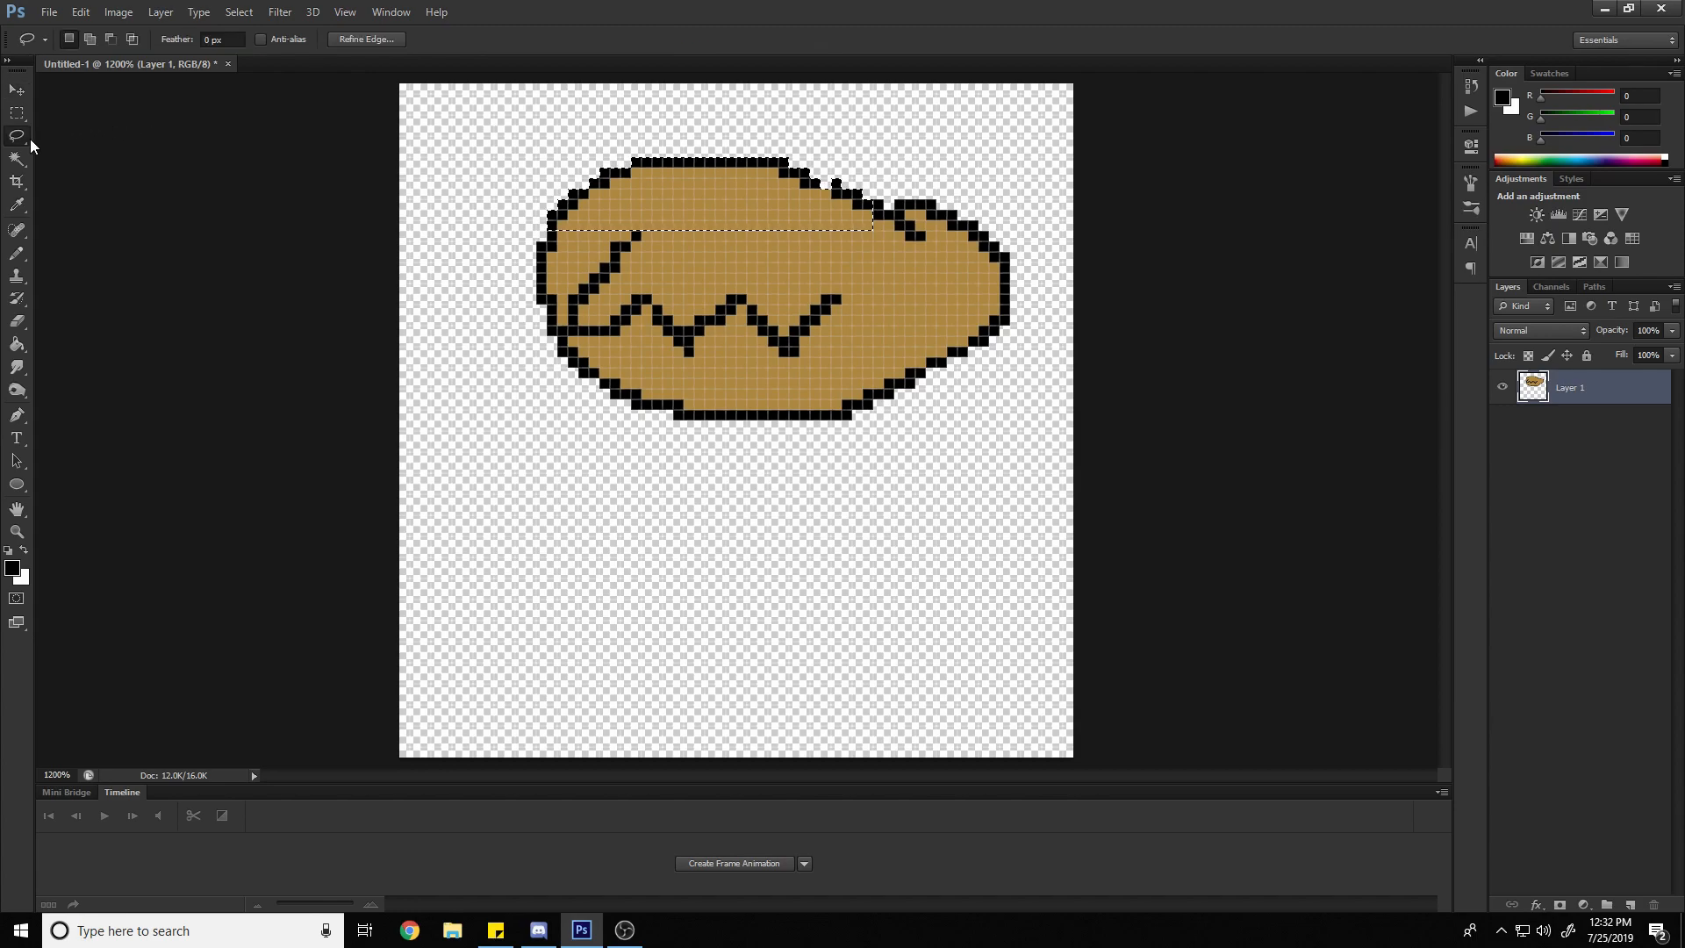
click(23, 135)
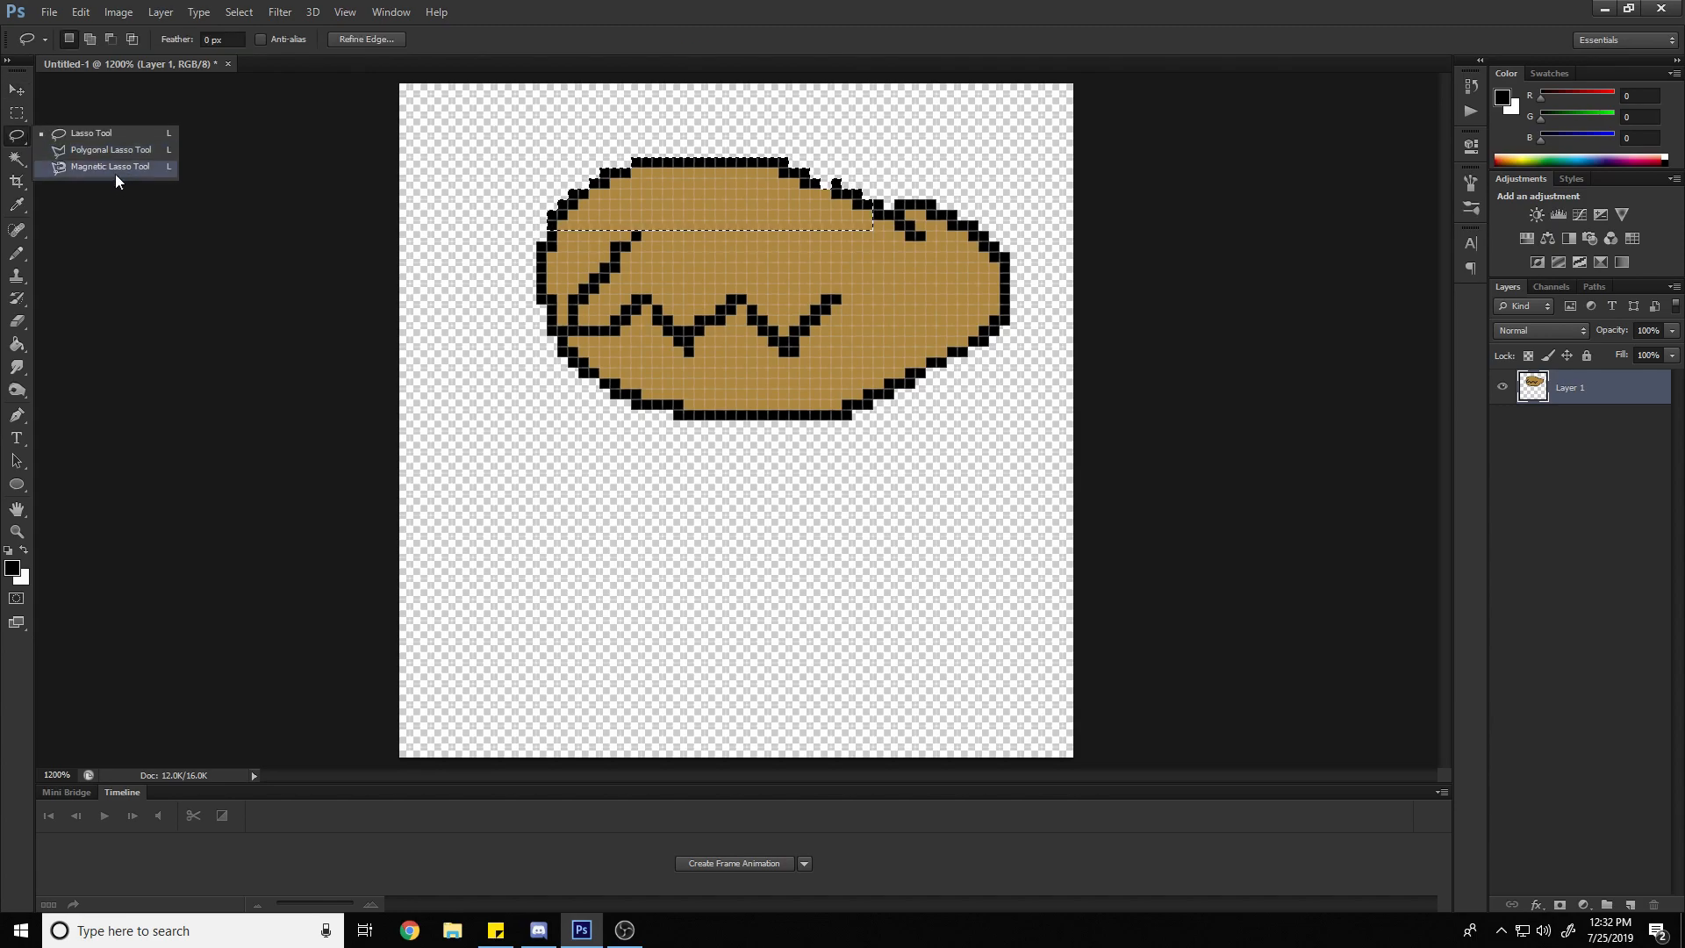
click(114, 134)
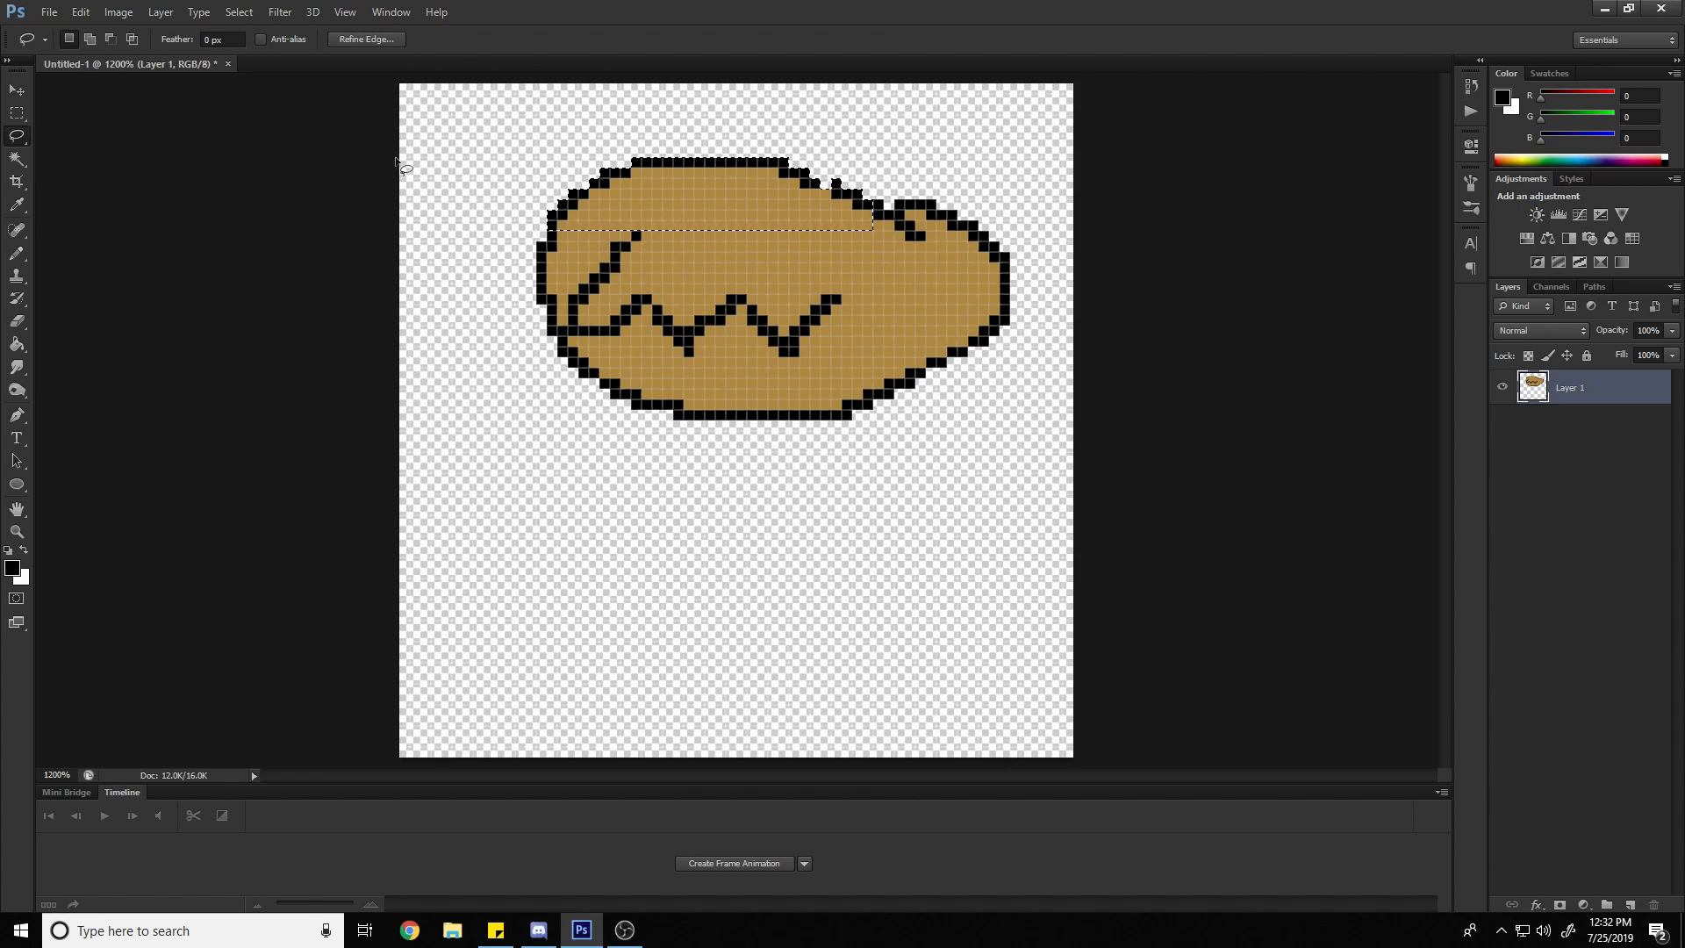
click(867, 155)
mouse_move(840, 296)
mouse_down()
mouse_move(790, 337)
mouse_move(853, 309)
mouse_move(838, 297)
mouse_up()
Sample the oval's tan as the foreground color, fill the selected zigzag segment with the Paint Bucket, and deselect
key(i)
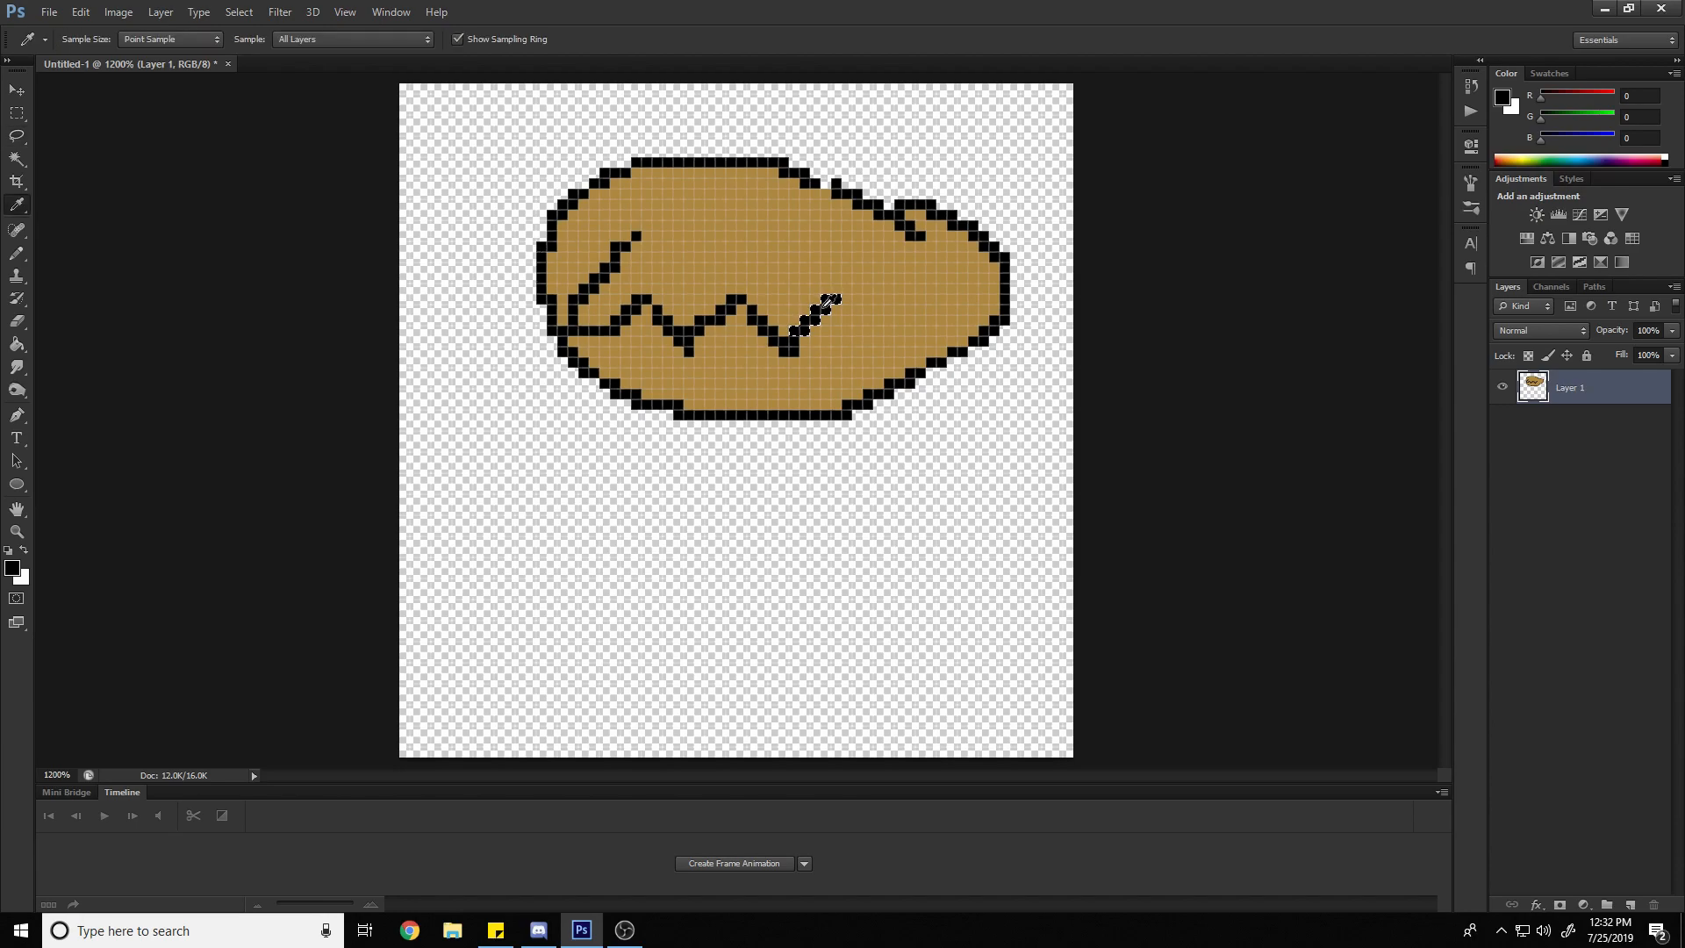
click(810, 260)
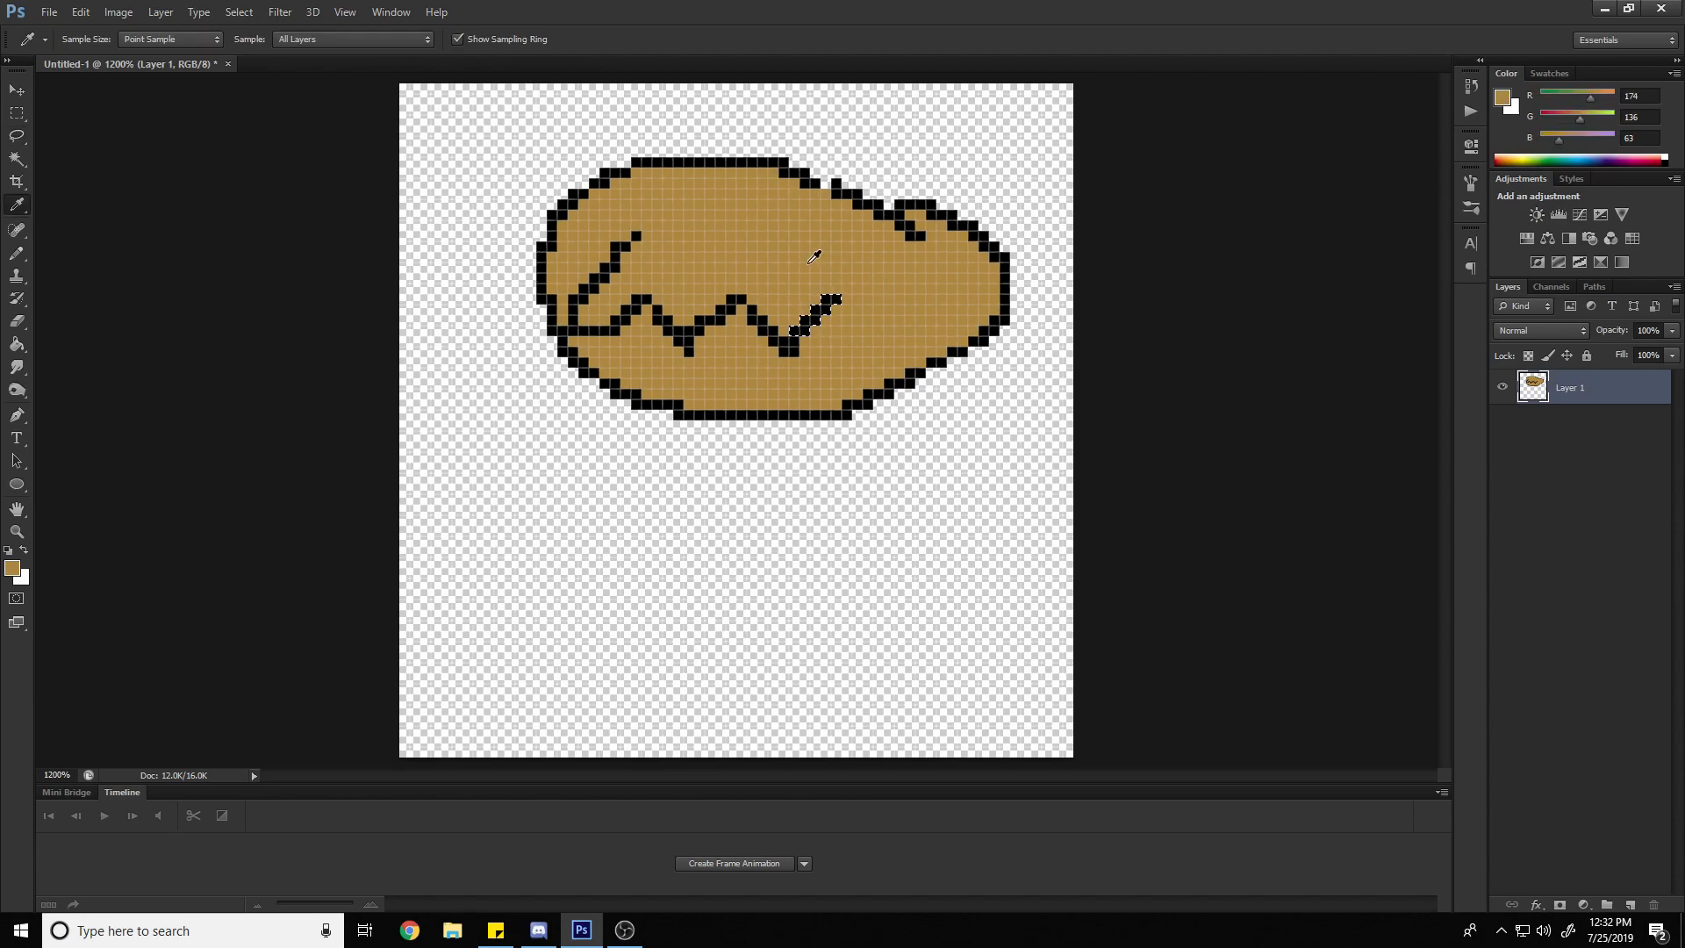
key(g)
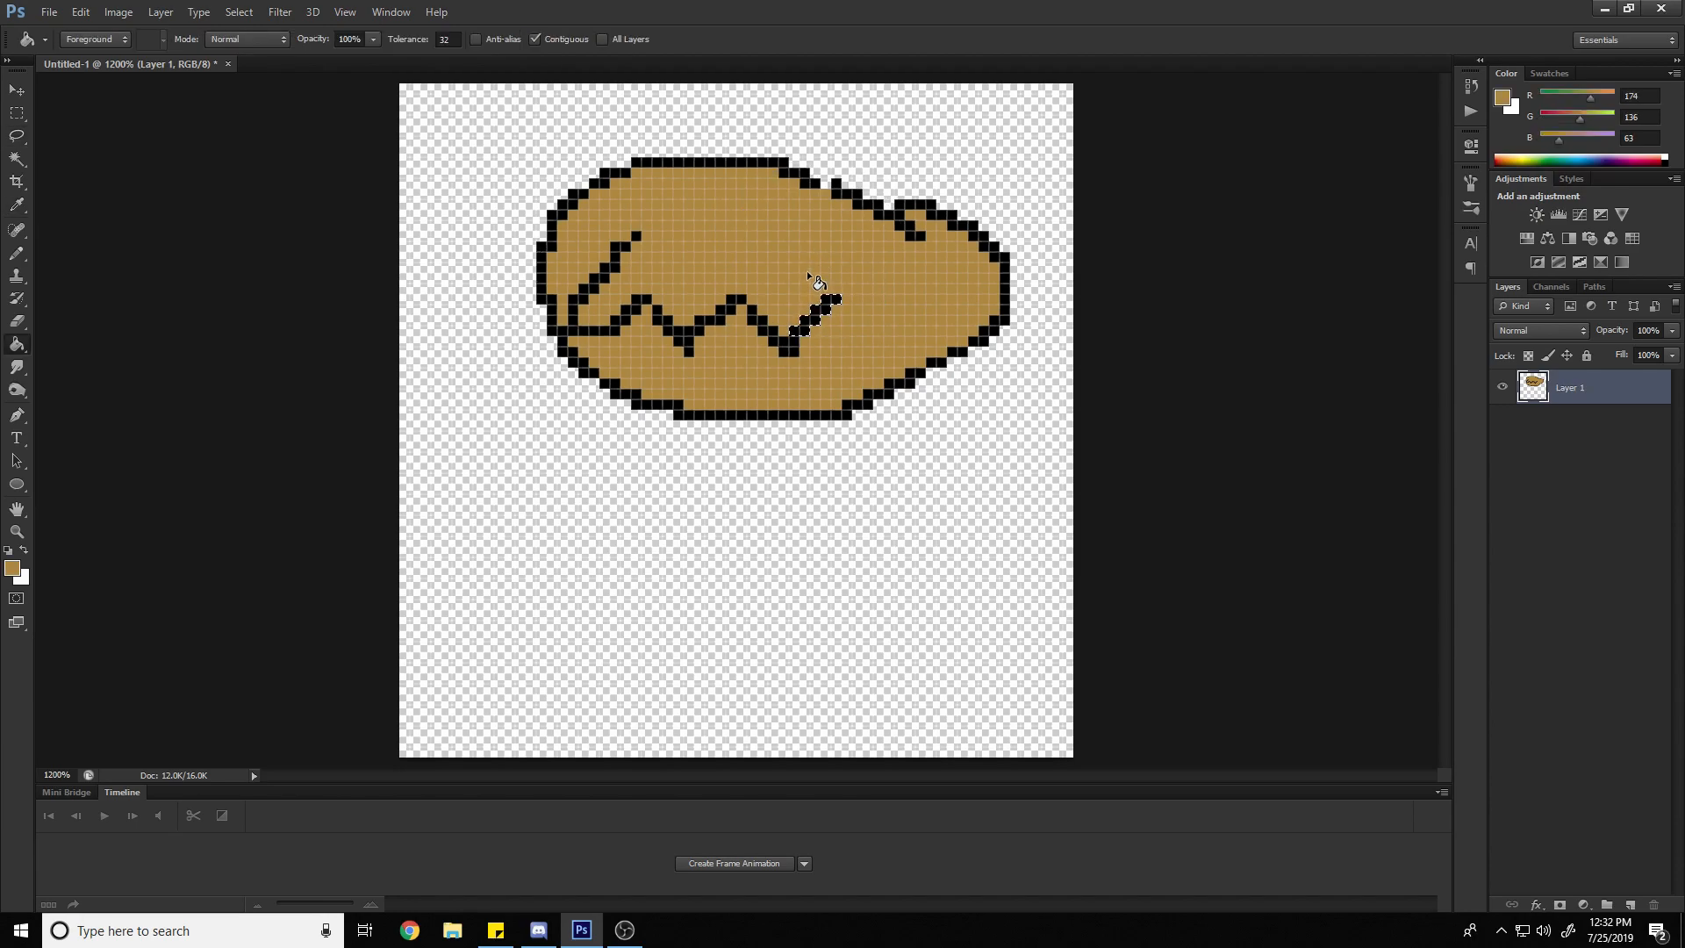
click(827, 306)
click(10, 109)
click(812, 240)
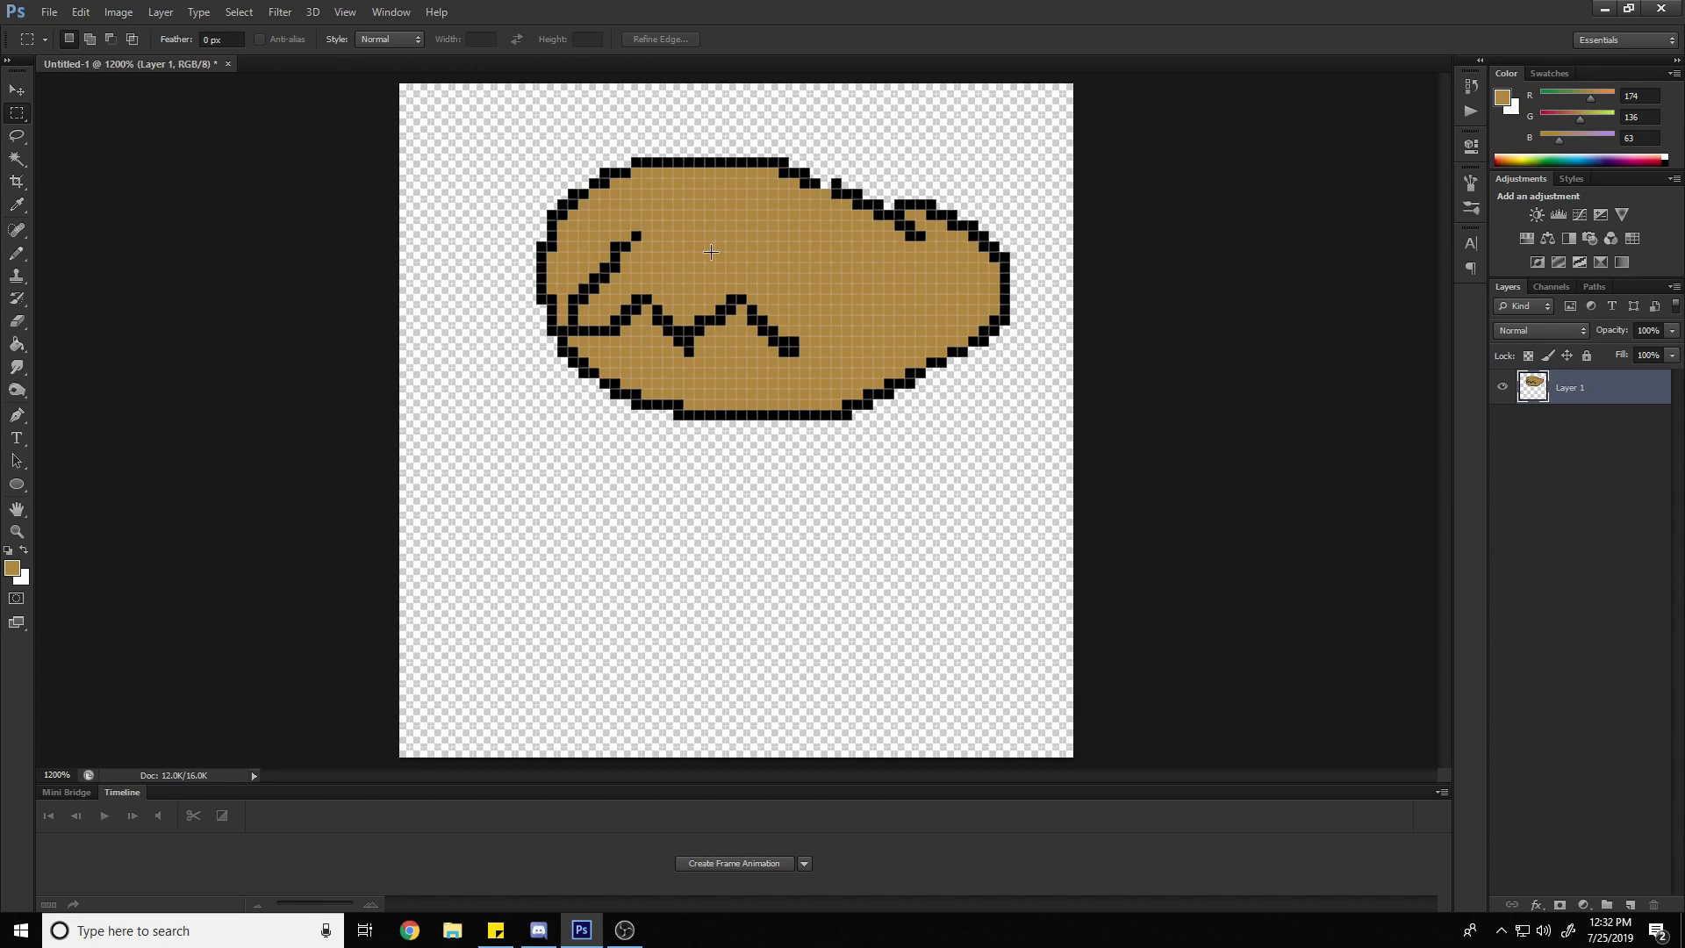
Scribble tan Pencil strokes below the oval, and undo back past the scribble and the zigzag segment's tan fill
click(17, 253)
mouse_move(860, 427)
mouse_down()
mouse_move(678, 407)
mouse_move(663, 514)
mouse_move(775, 513)
mouse_move(837, 572)
mouse_up()
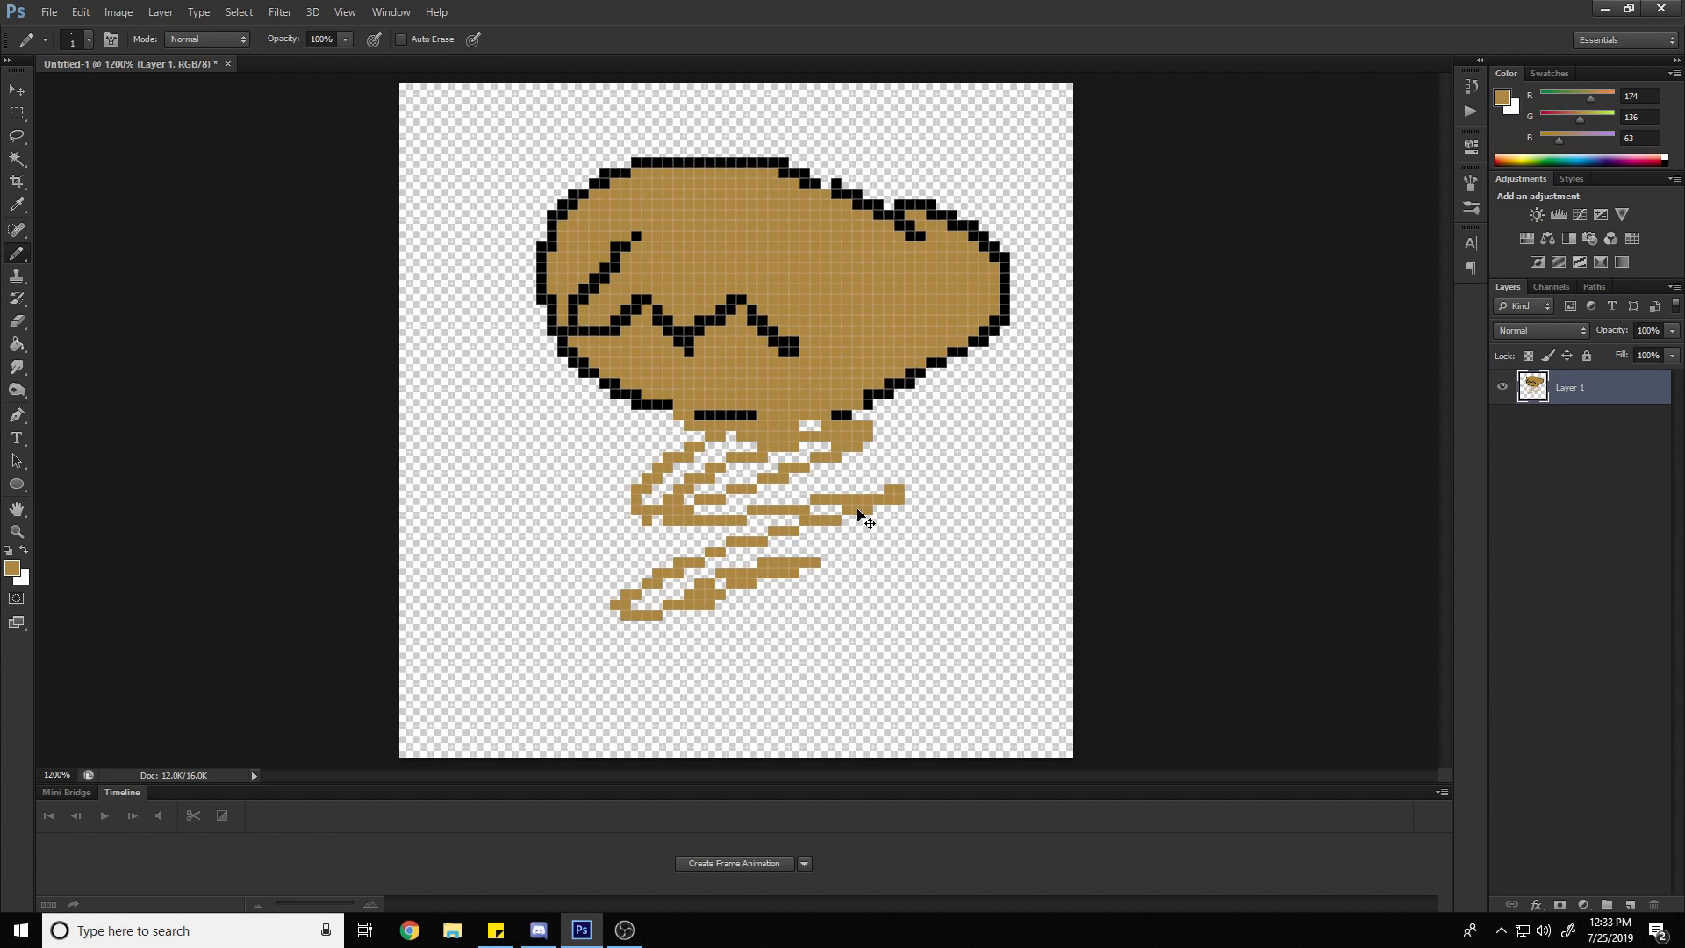
key(ctrl+z)
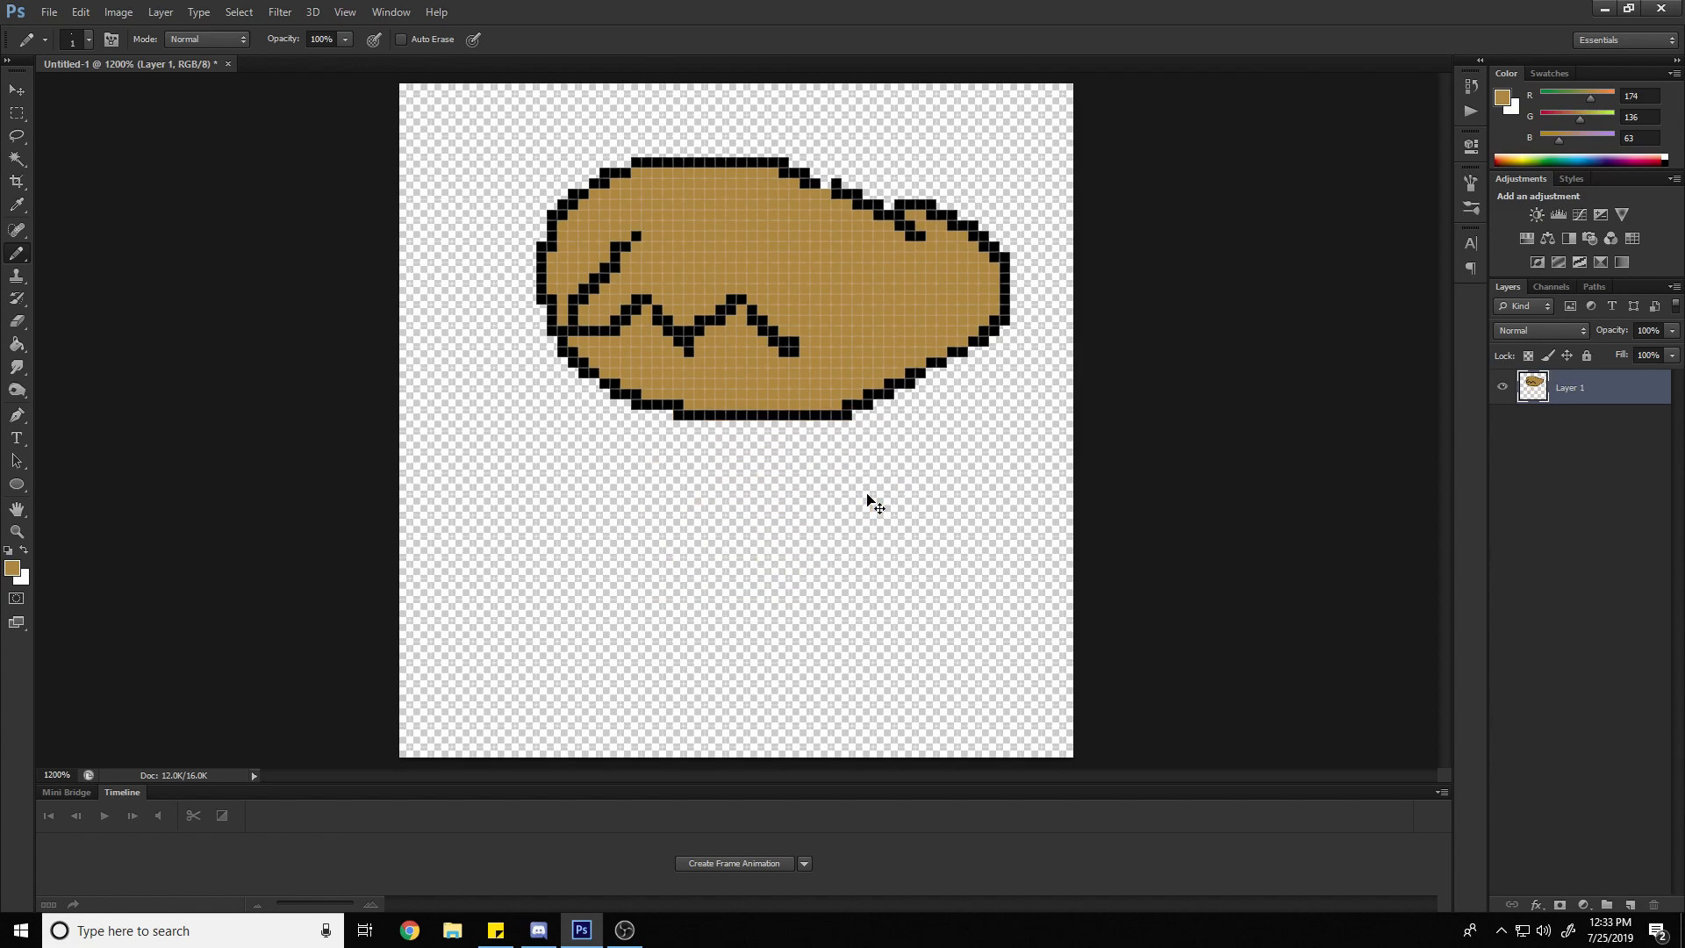
drag(867, 497, 867, 494)
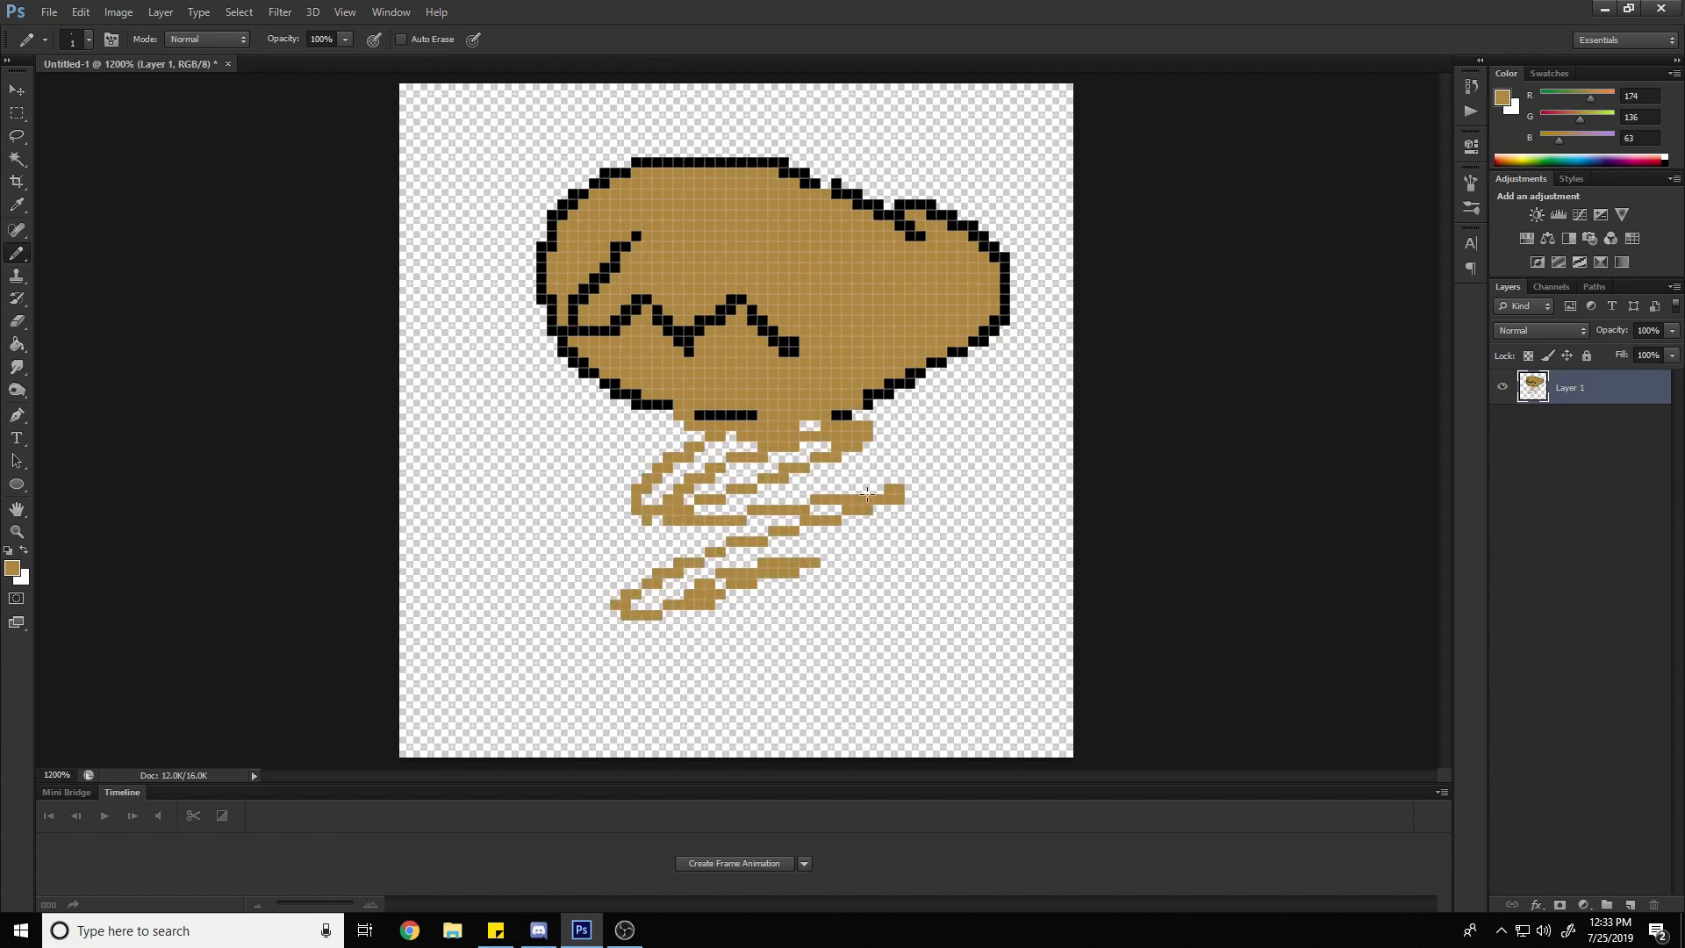
key(ctrl+z)
key(ctrl+alt+z)
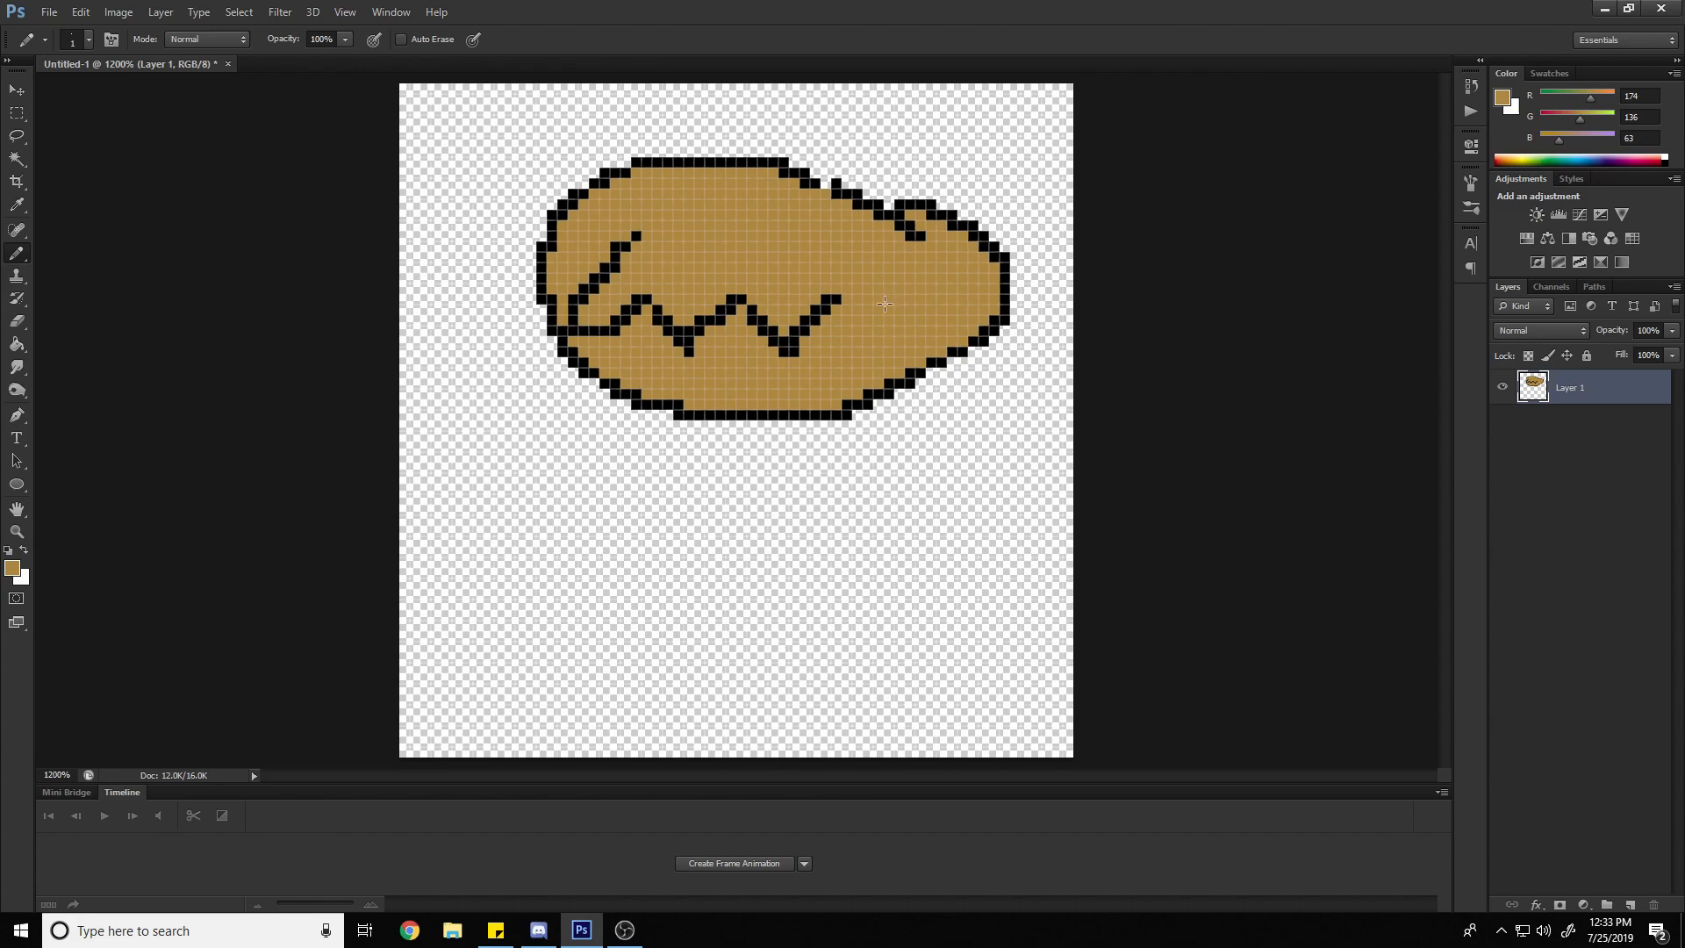
Redo the zigzag segment's tan fill and the scribble below the oval, and step back past both again
key(ctrl+shift+z)
key(ctrl+shift+z)
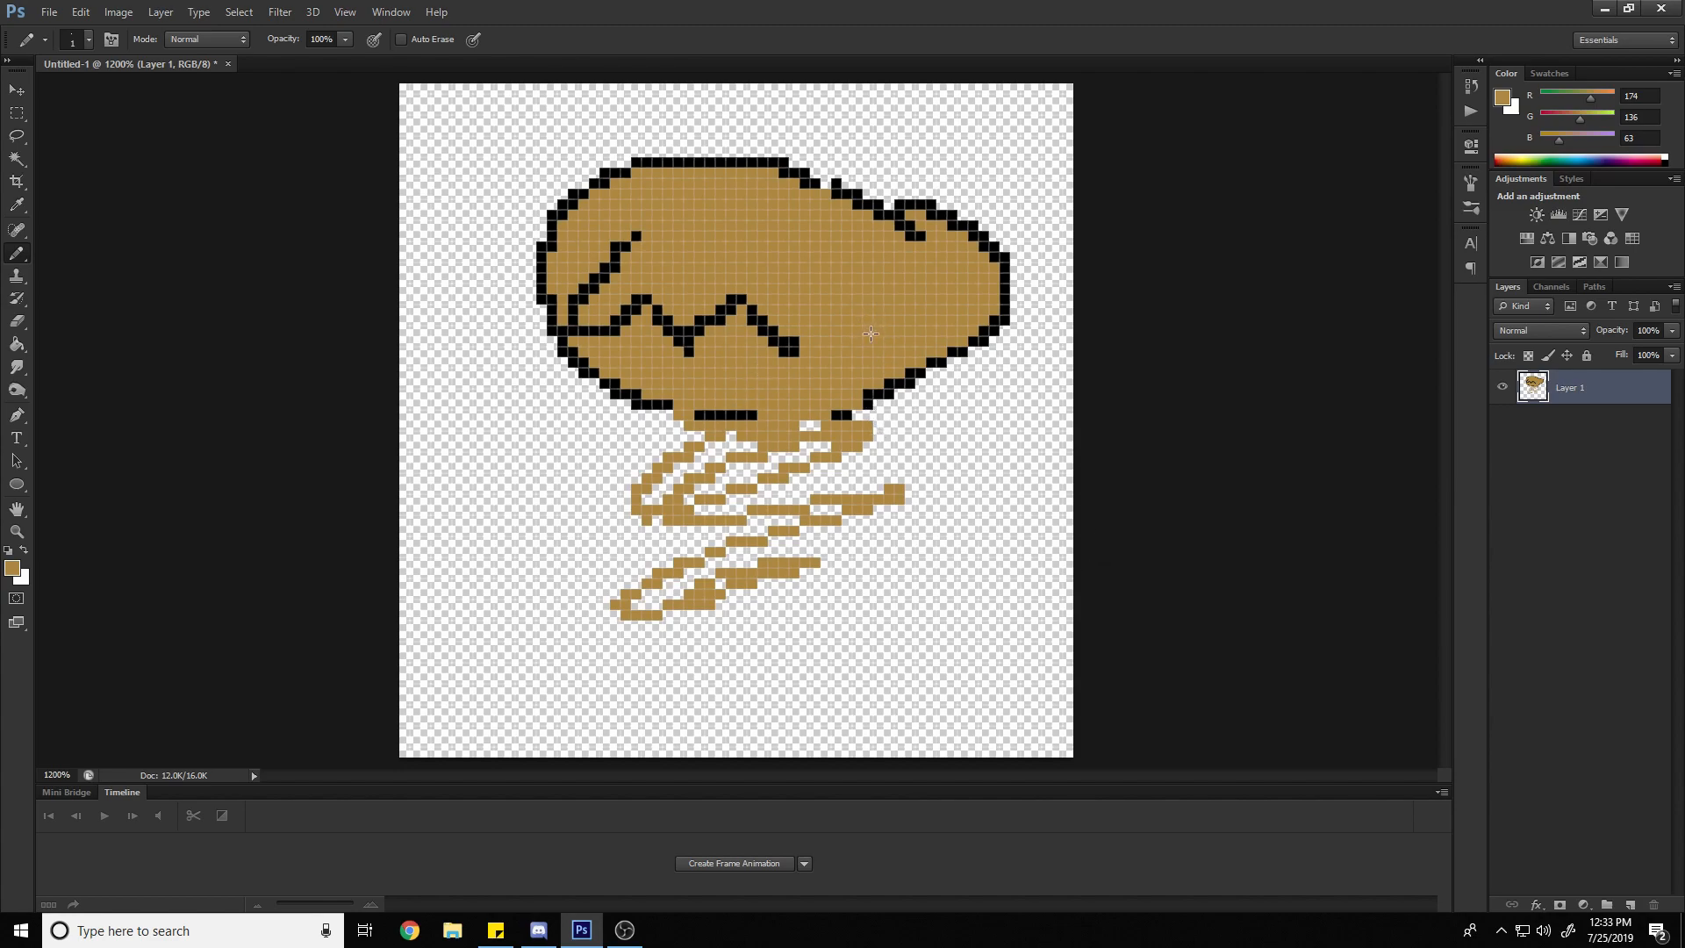
key(ctrl+z)
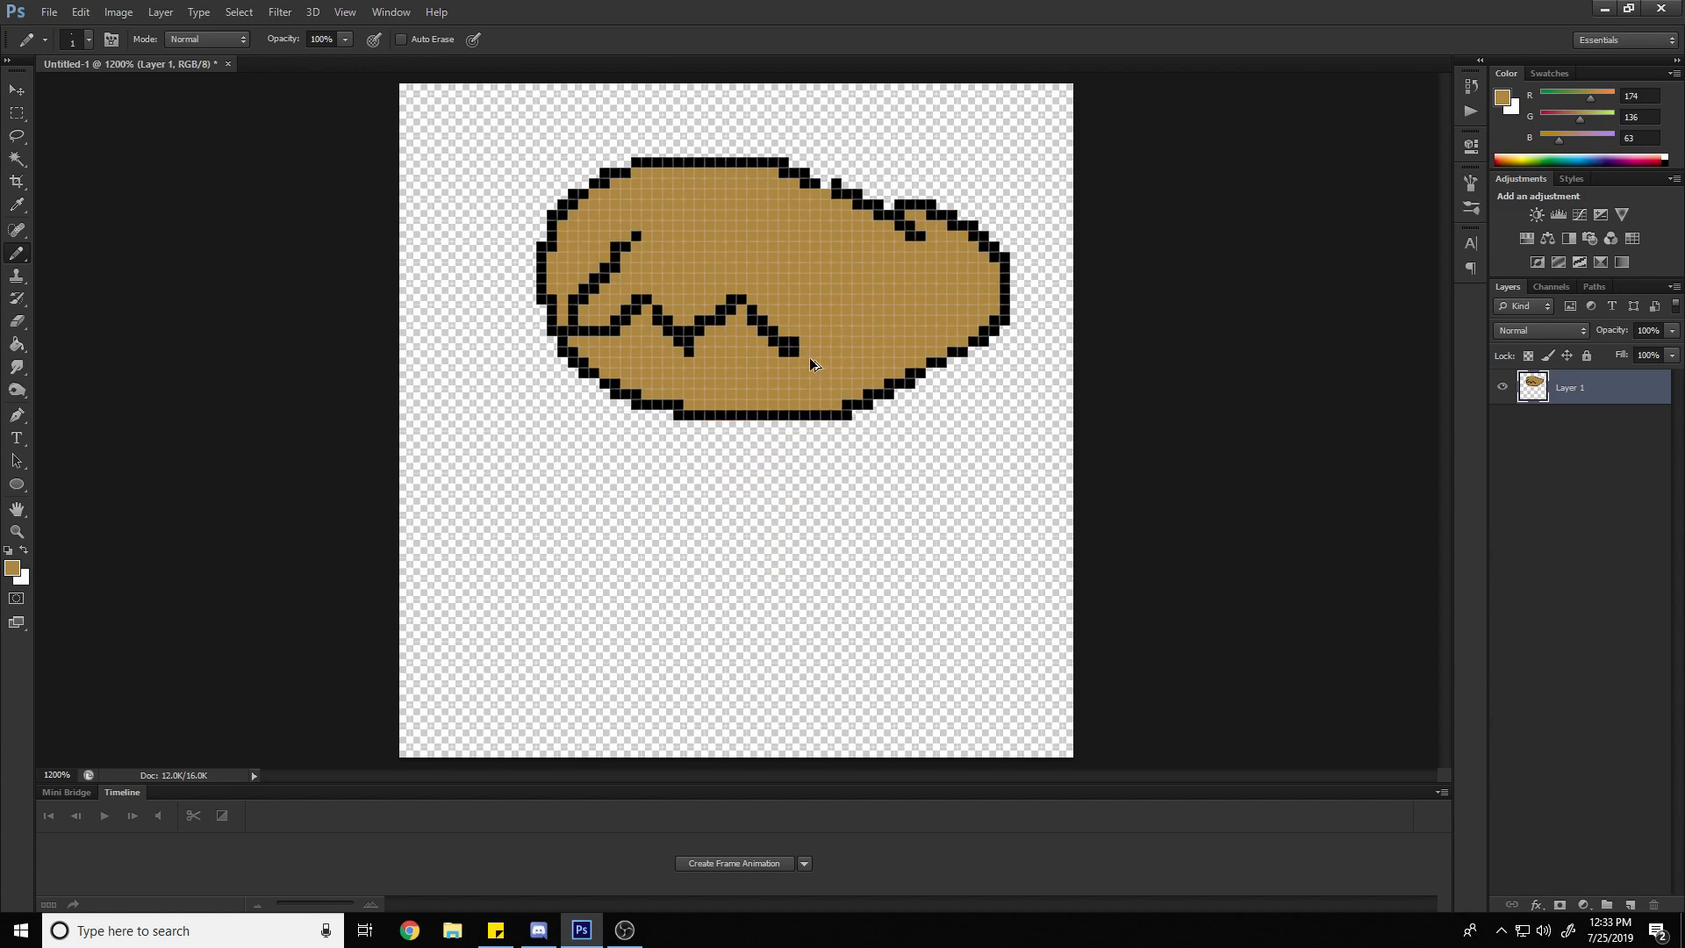
key(ctrl+alt+z)
key(ctrl+alt+z)
key(ctrl+alt+z)
click(17, 114)
click(489, 173)
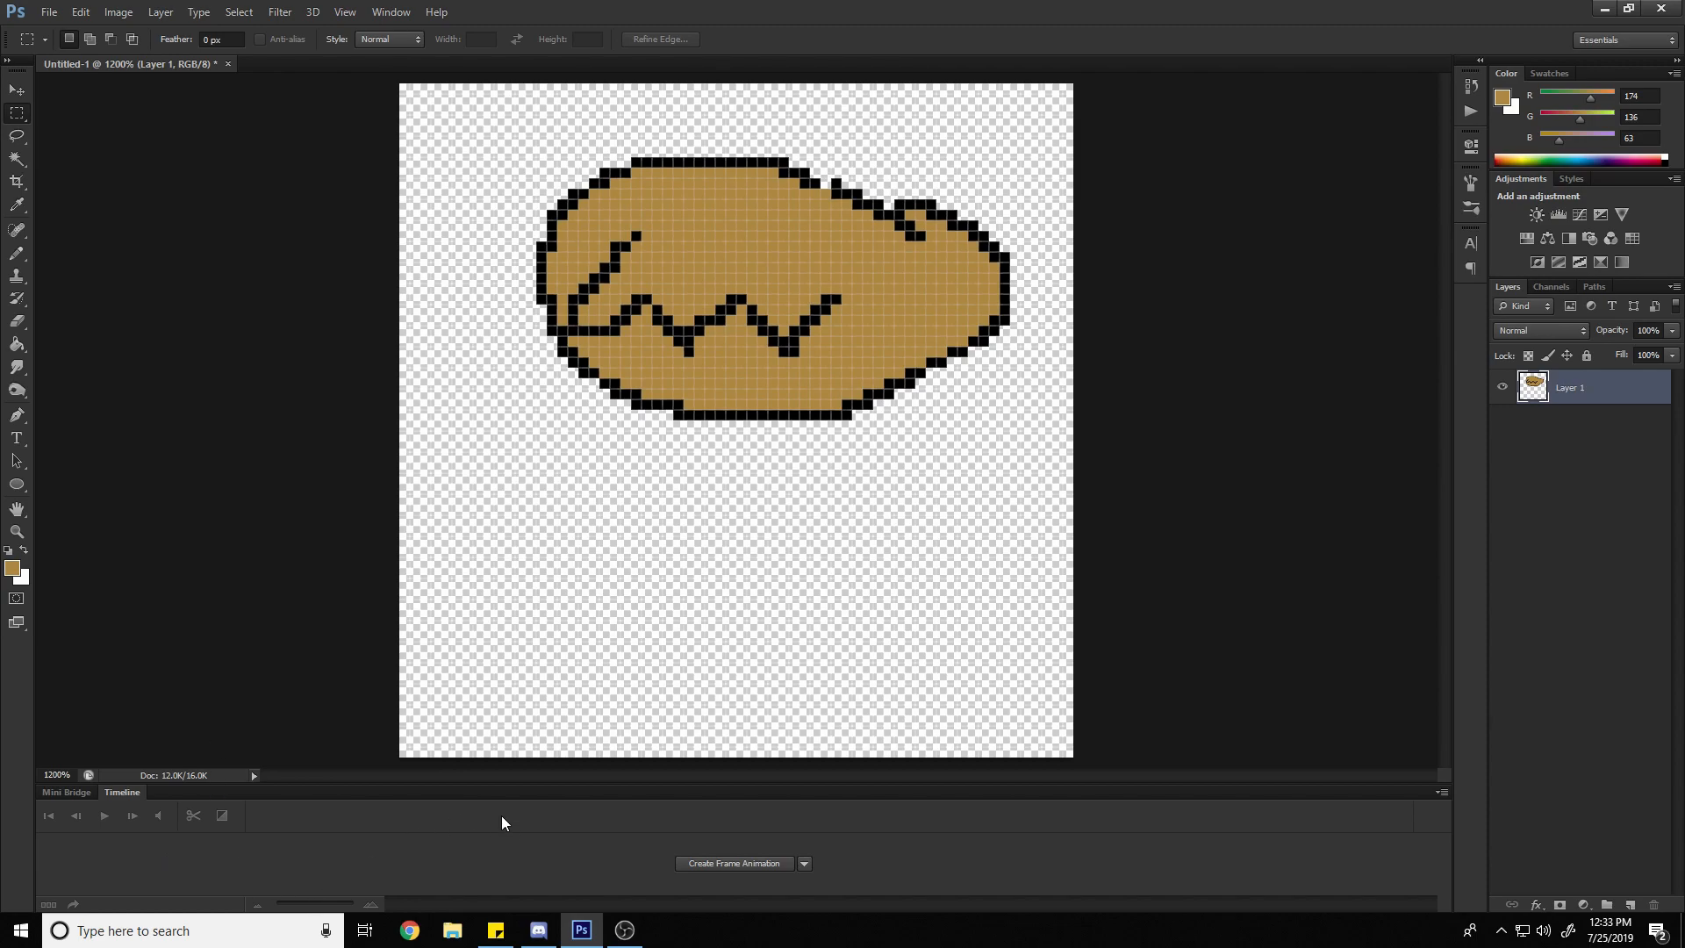
click(345, 12)
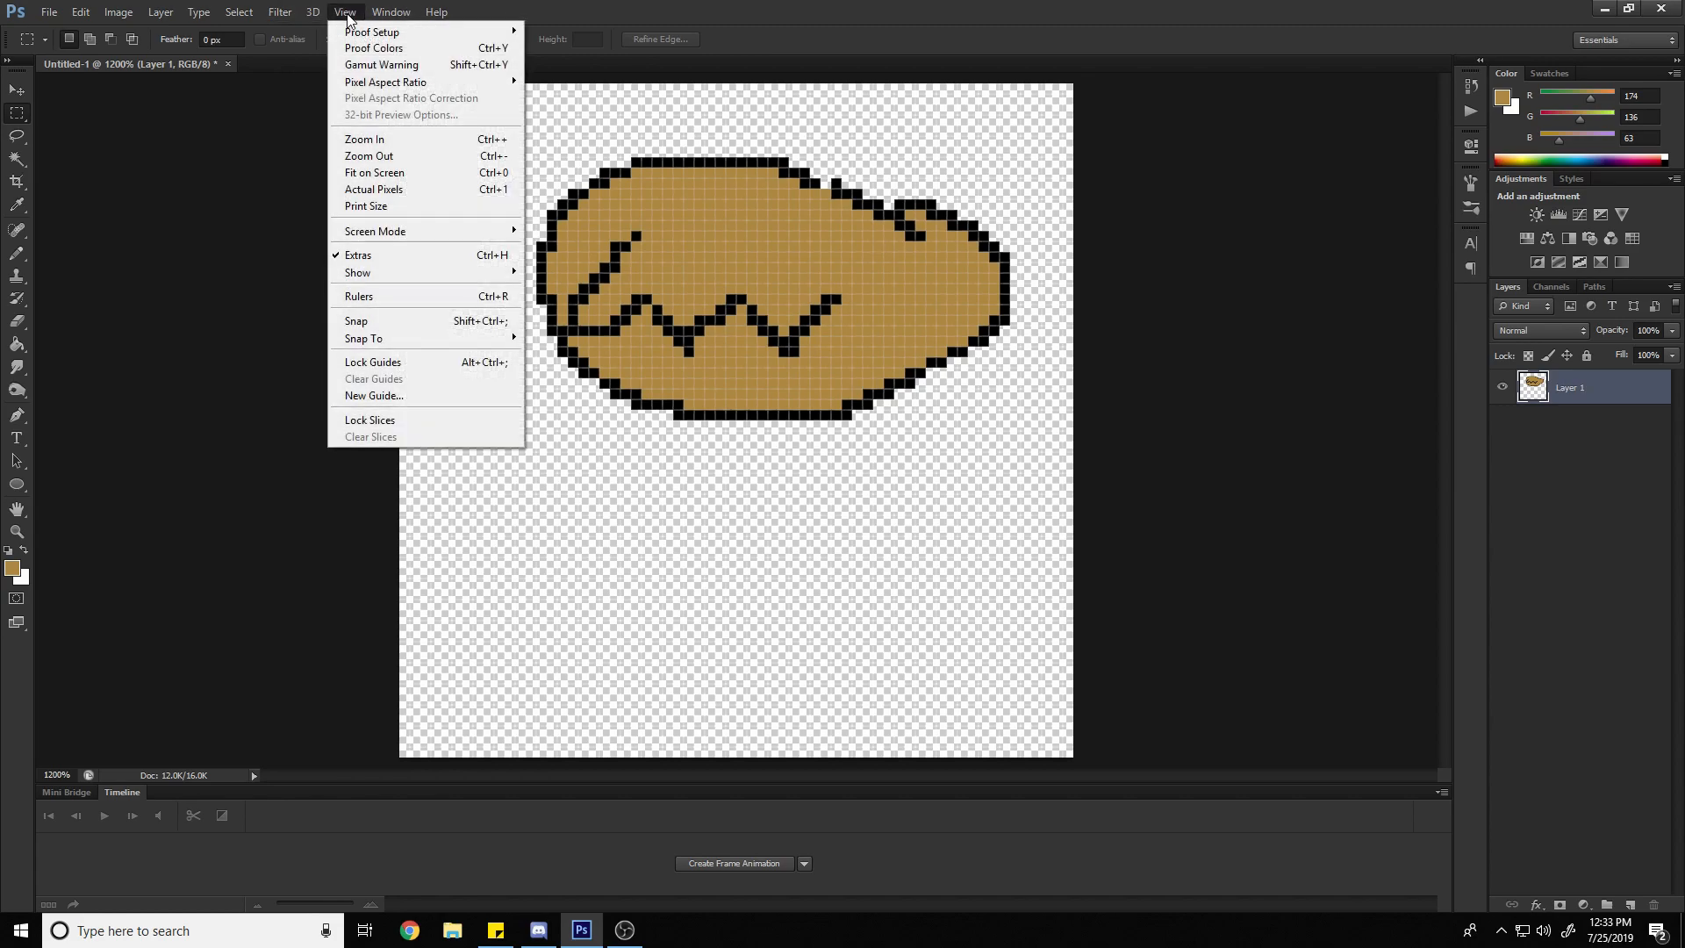
mouse_move(379, 12)
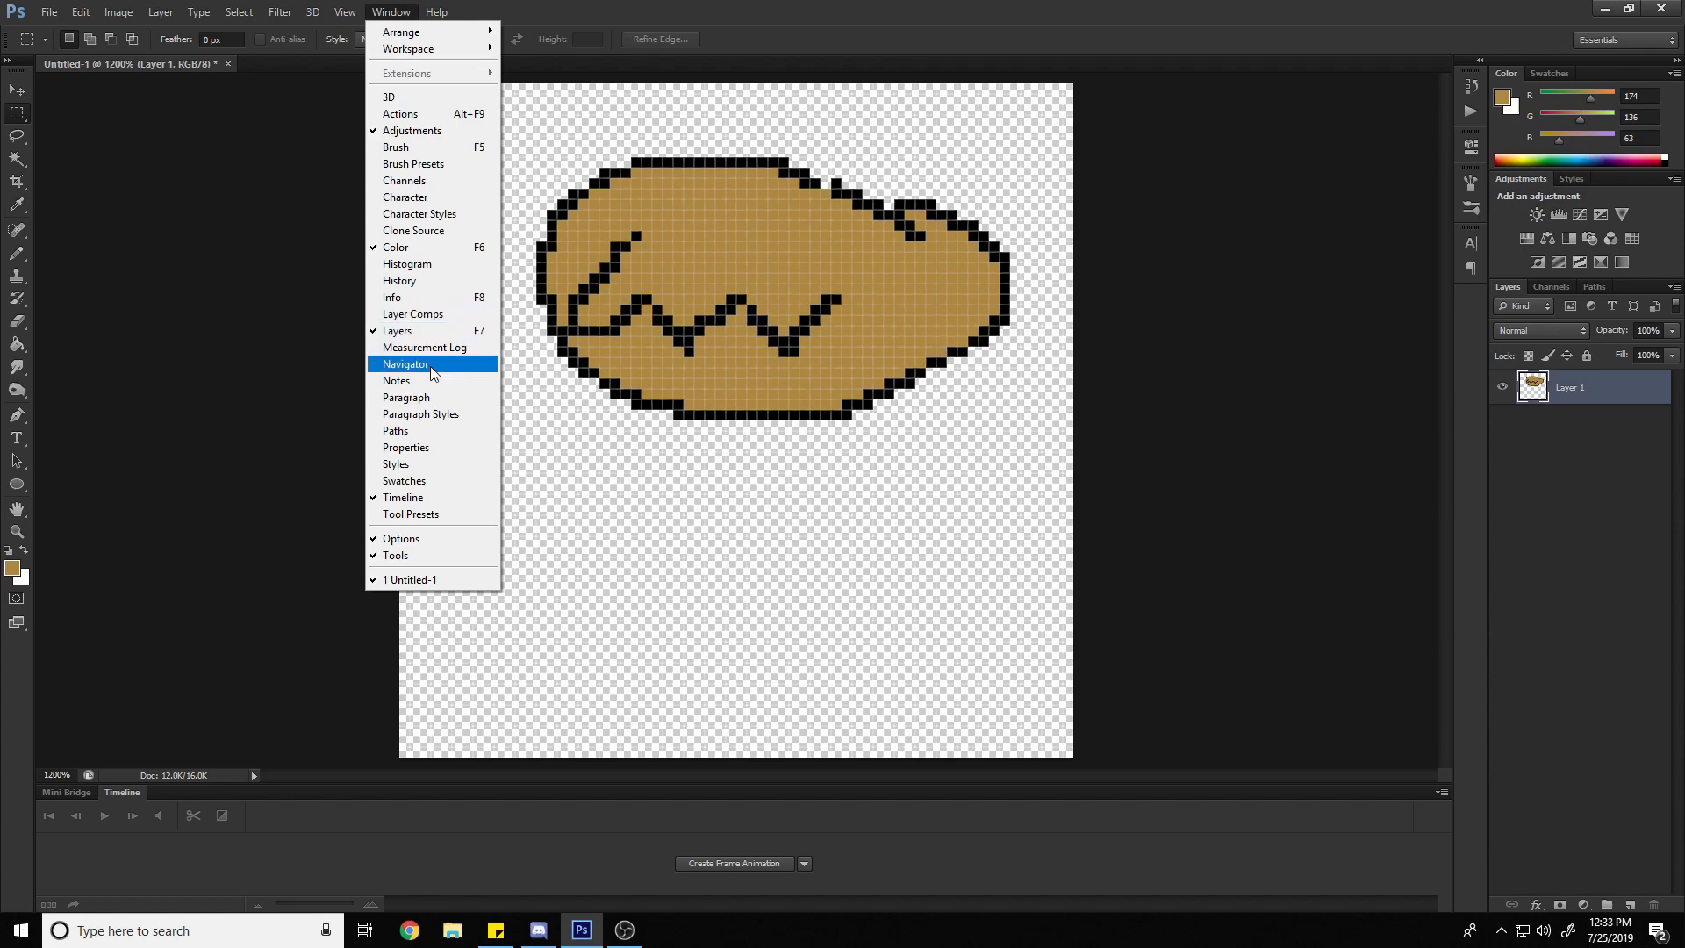
click(762, 3)
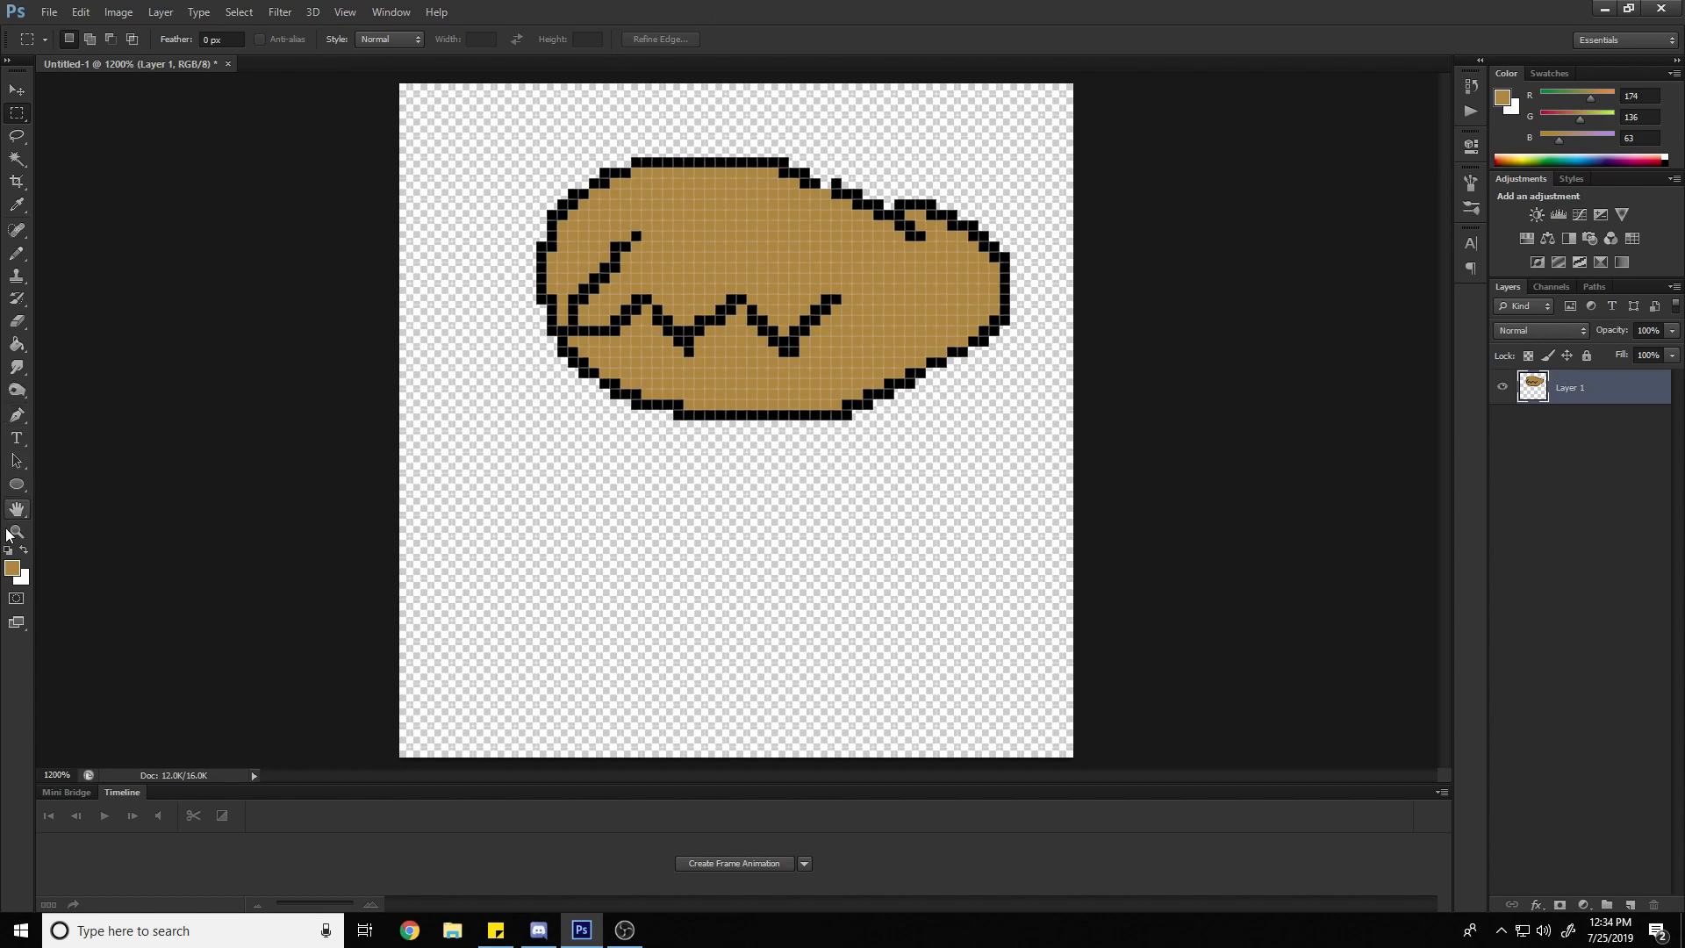
Try out red, white, pale blue and purple shades in the foreground Color Picker, and close it without applying a color
click(13, 567)
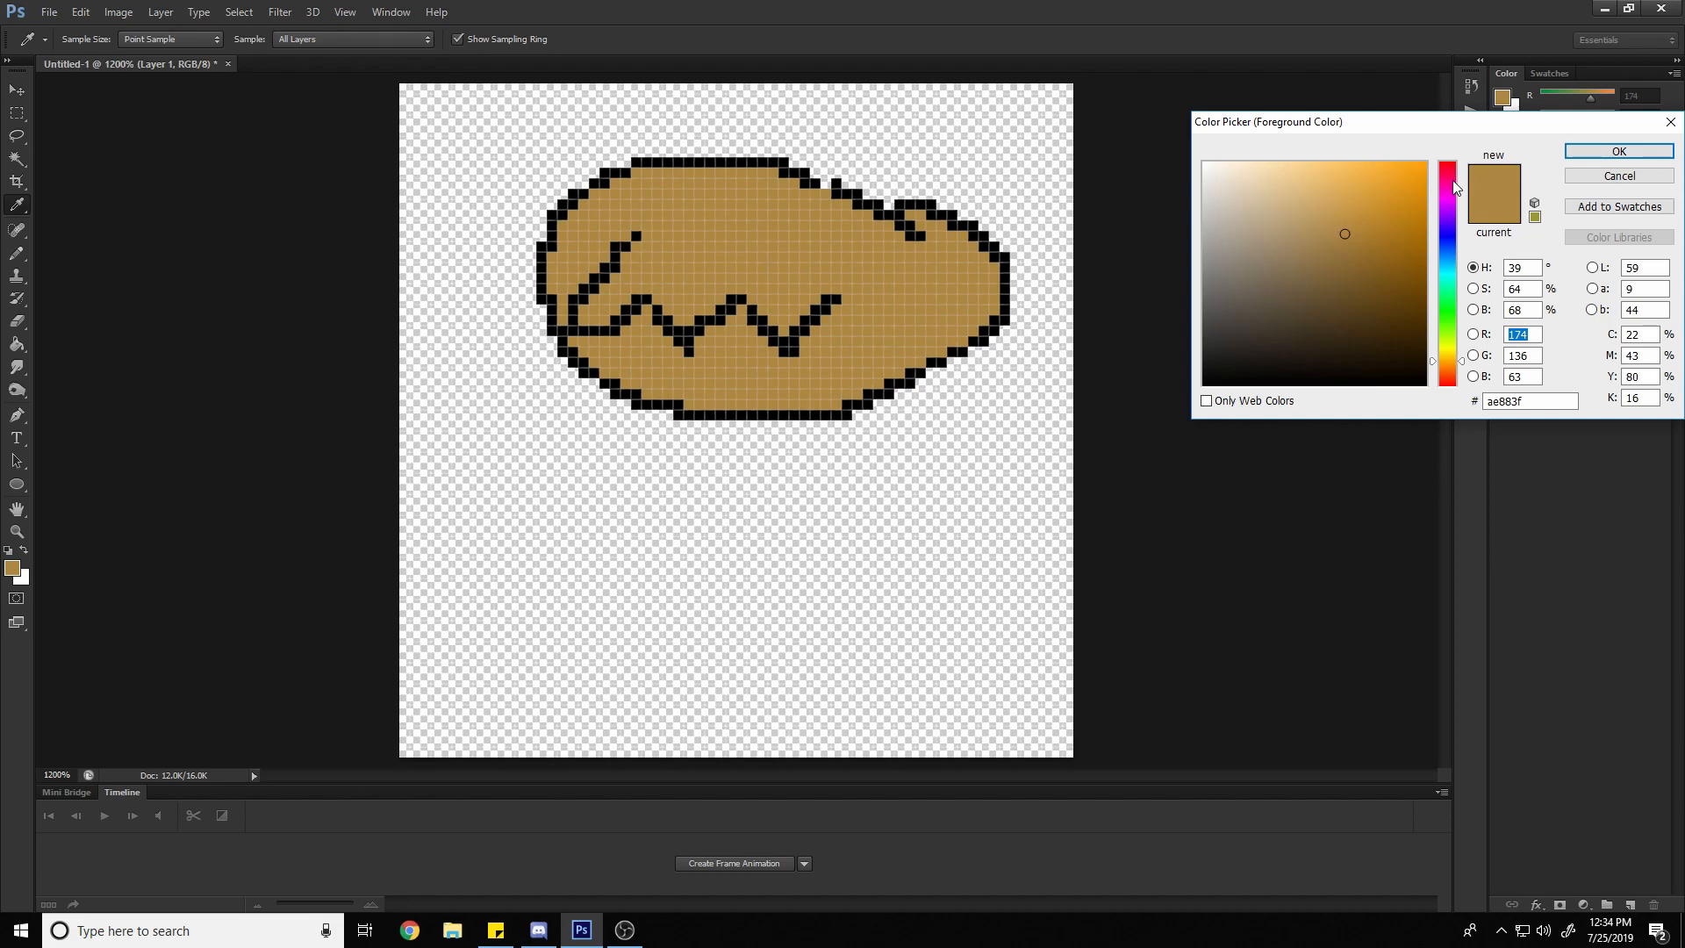
mouse_move(1451, 180)
mouse_down()
mouse_move(1450, 155)
mouse_move(1420, 144)
mouse_up()
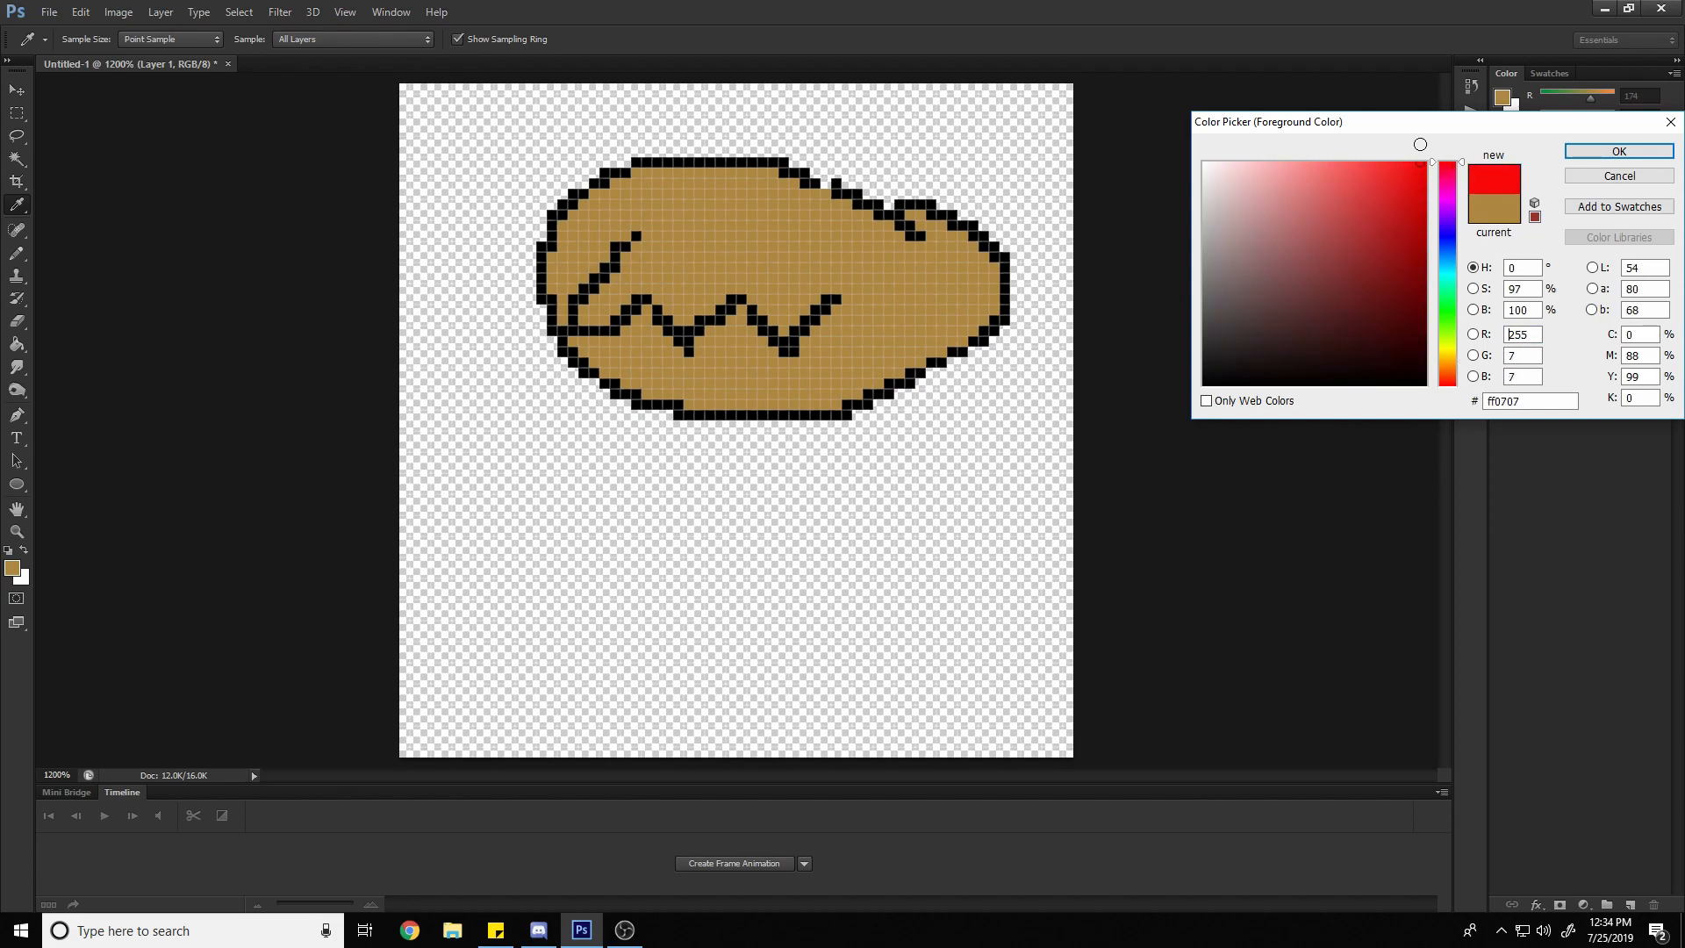
click(1448, 193)
drag(1282, 169, 1203, 162)
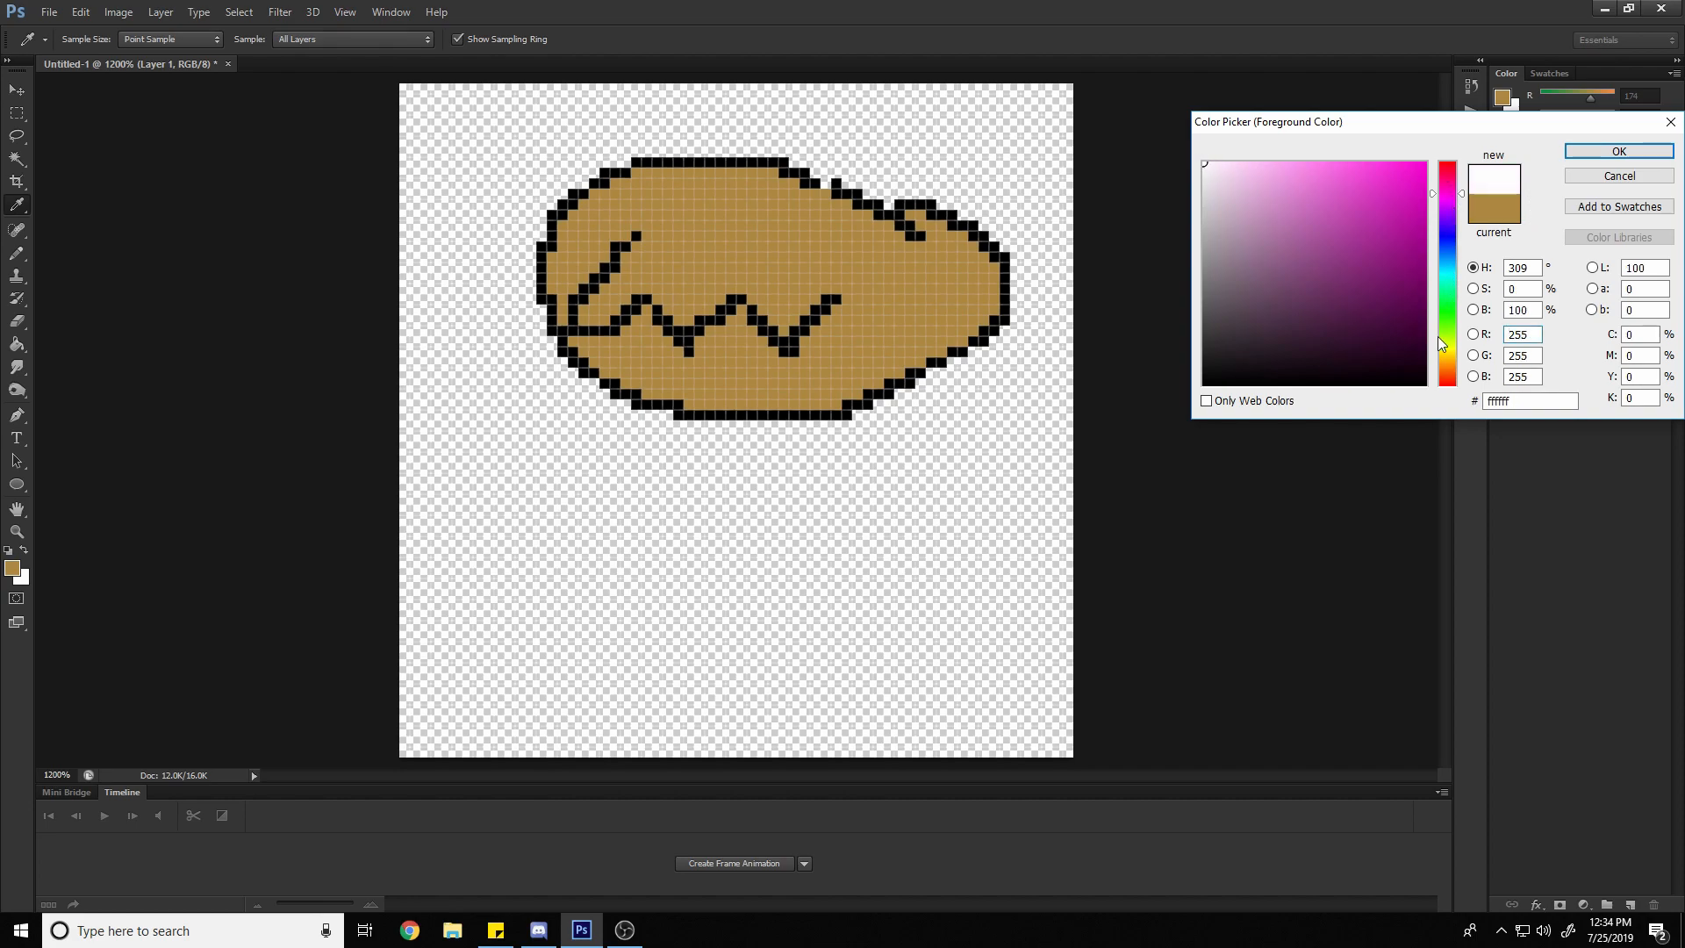
mouse_move(1204, 164)
mouse_down()
mouse_move(1141, 386)
mouse_move(1113, 162)
mouse_up()
drag(1449, 191, 1446, 250)
click(1208, 172)
drag(1207, 171, 1225, 187)
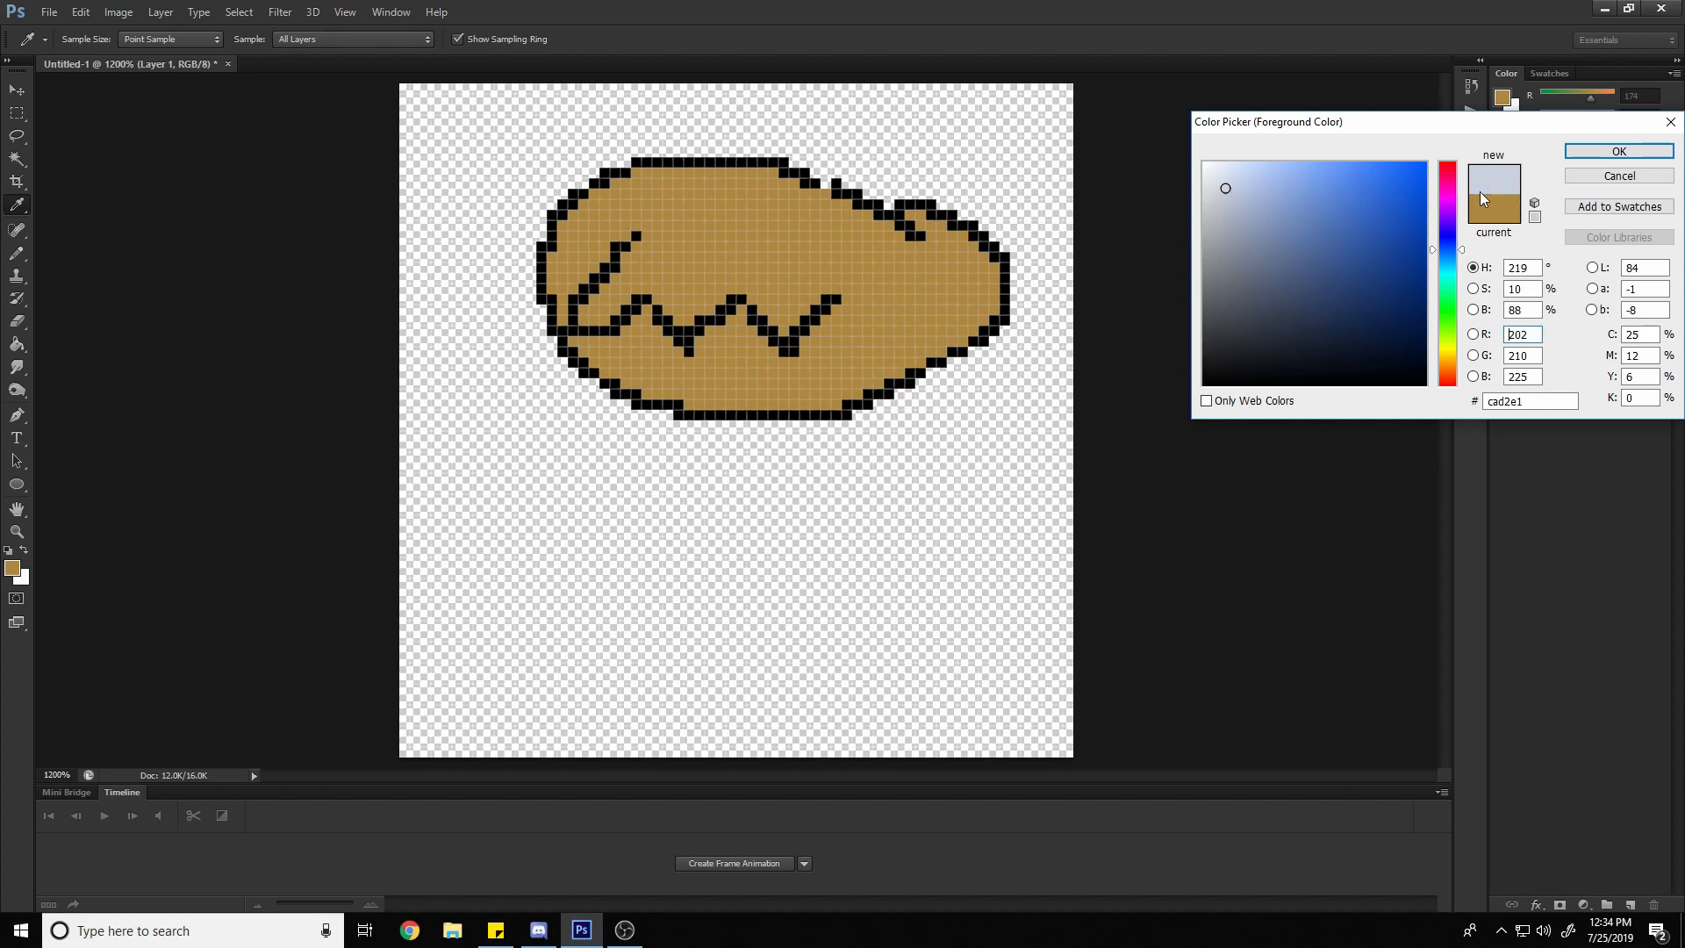
drag(1438, 254, 1444, 204)
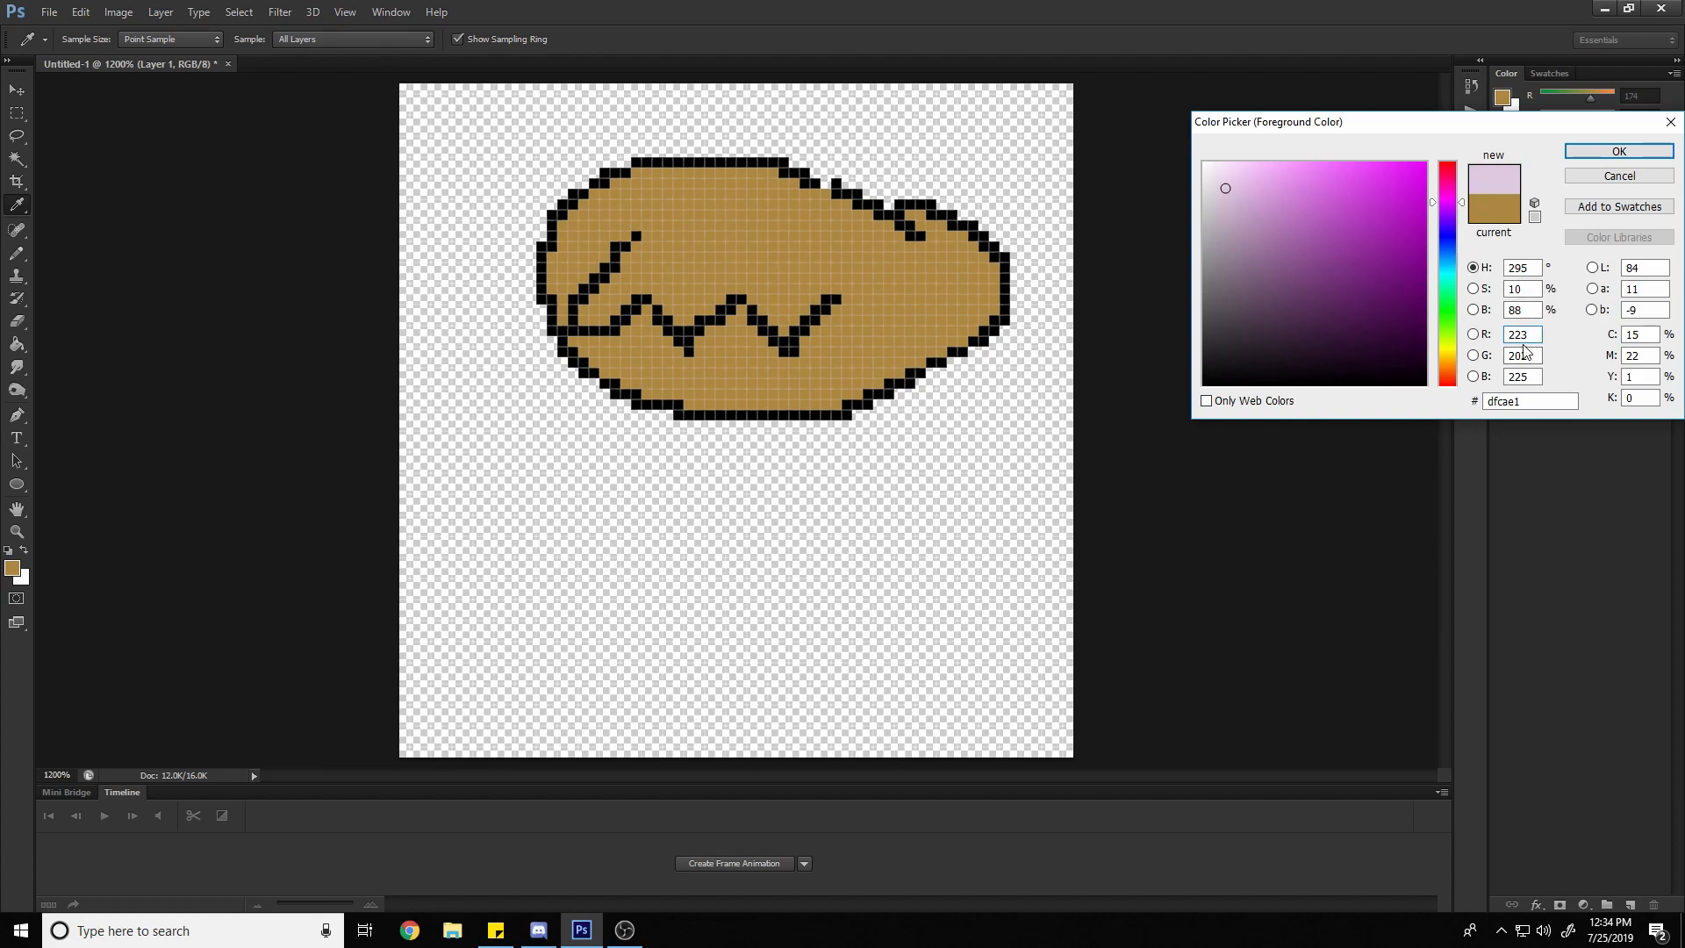
click(1351, 281)
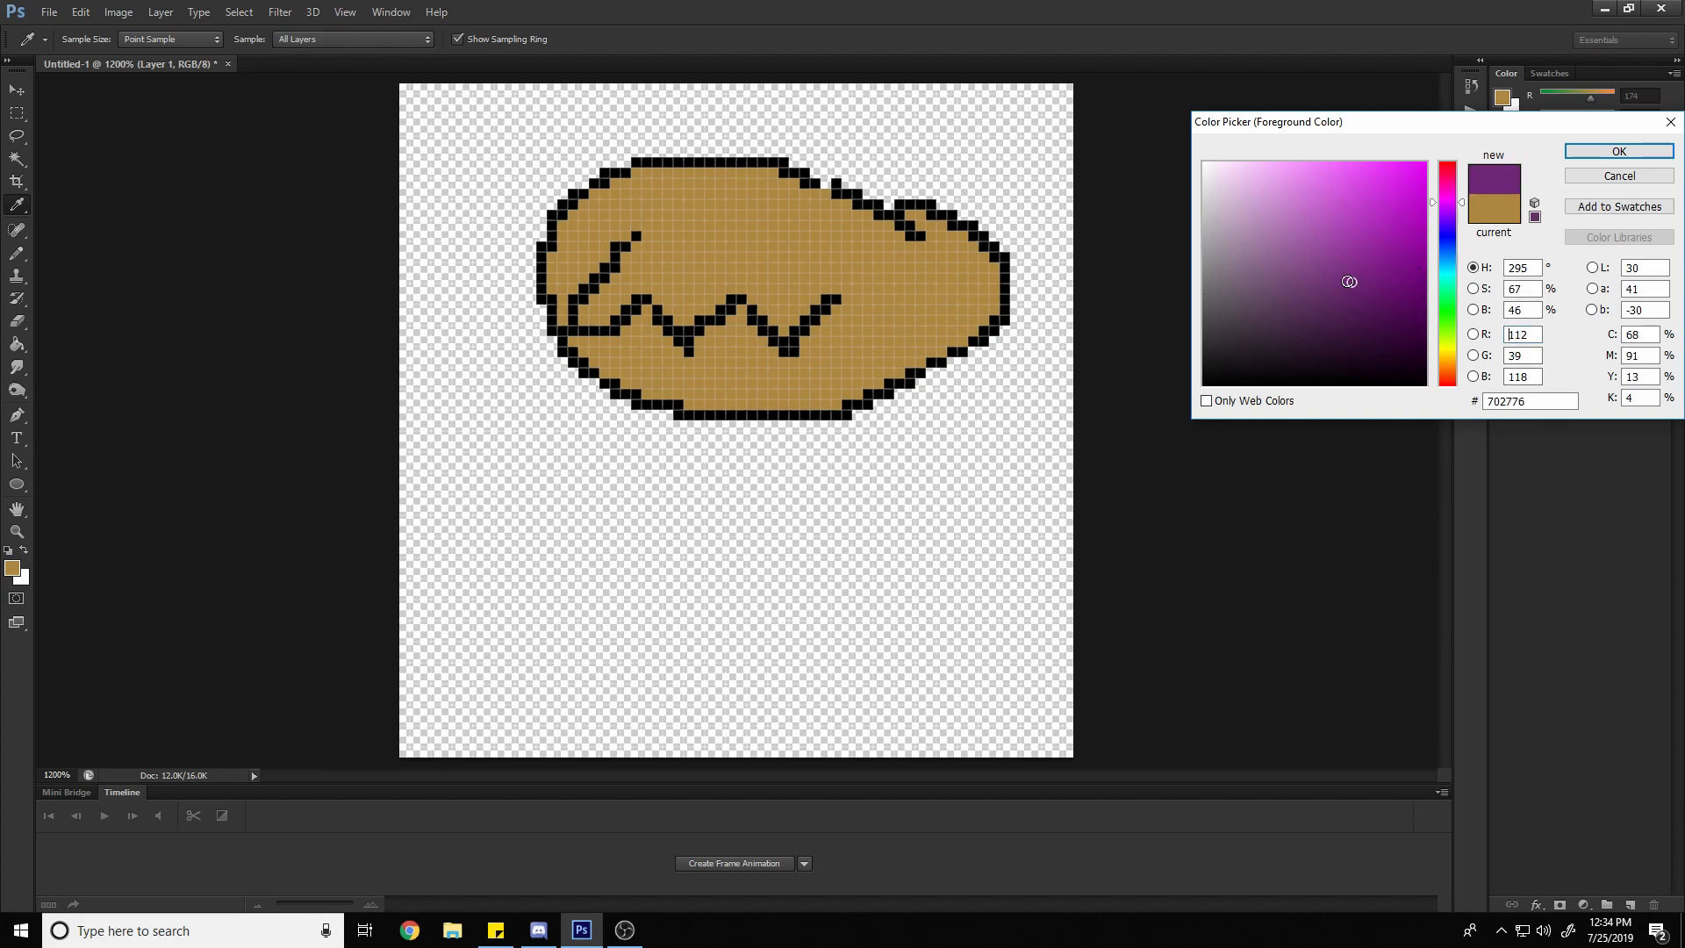
click(1339, 204)
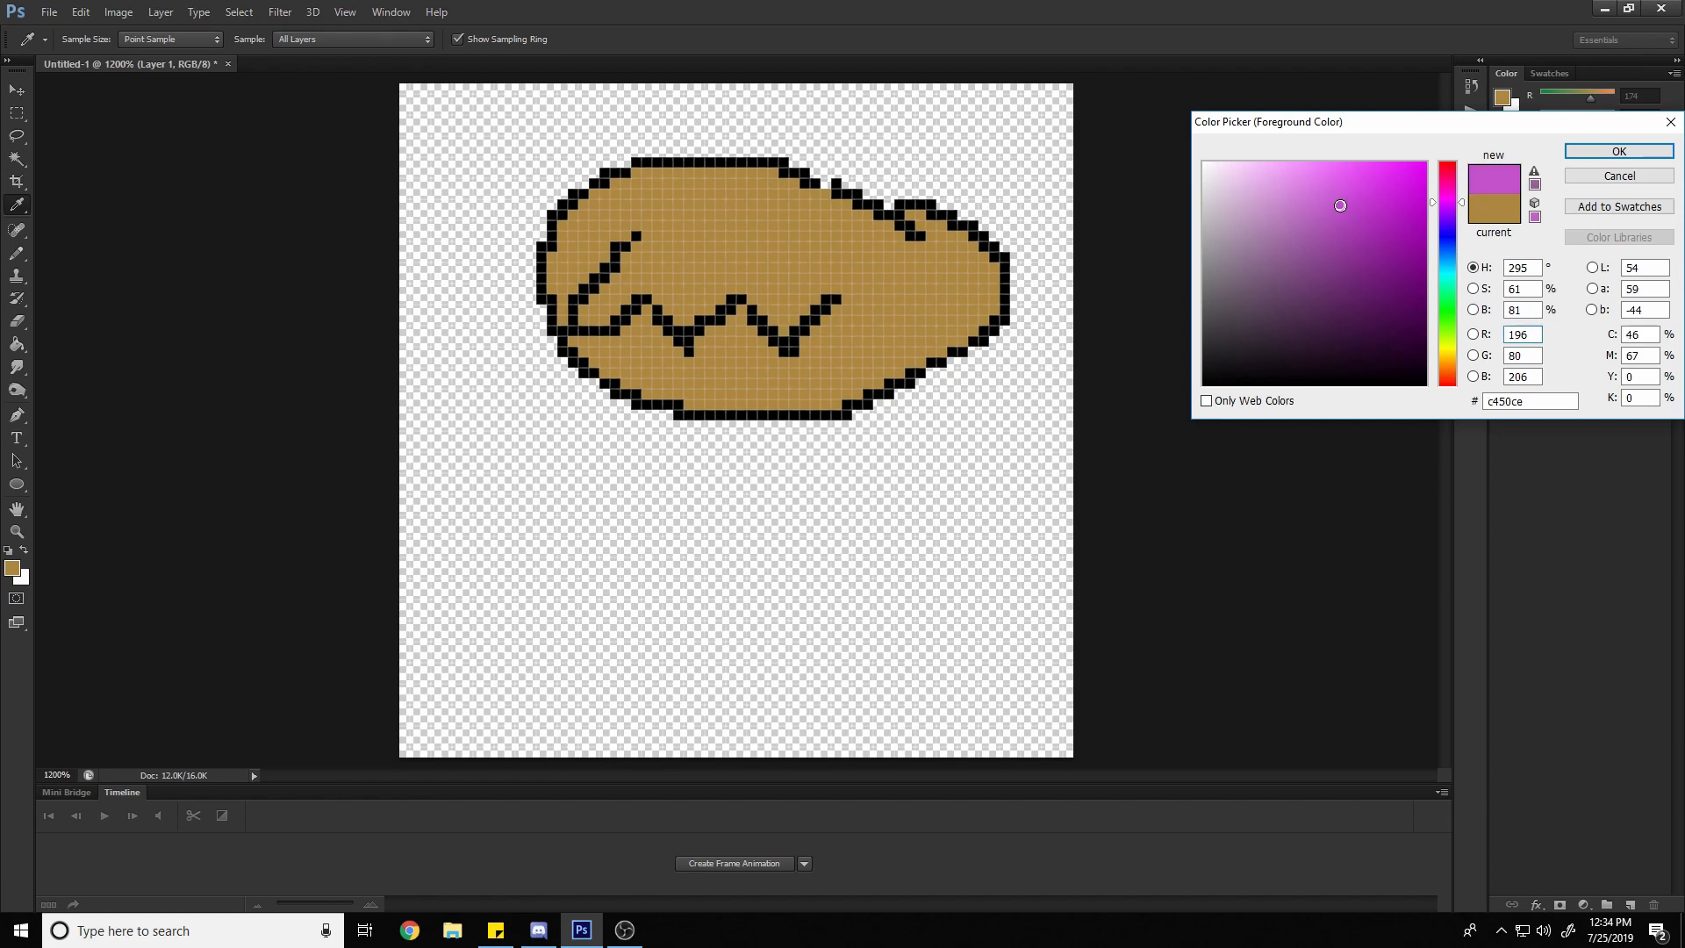
click(1536, 334)
click(1670, 122)
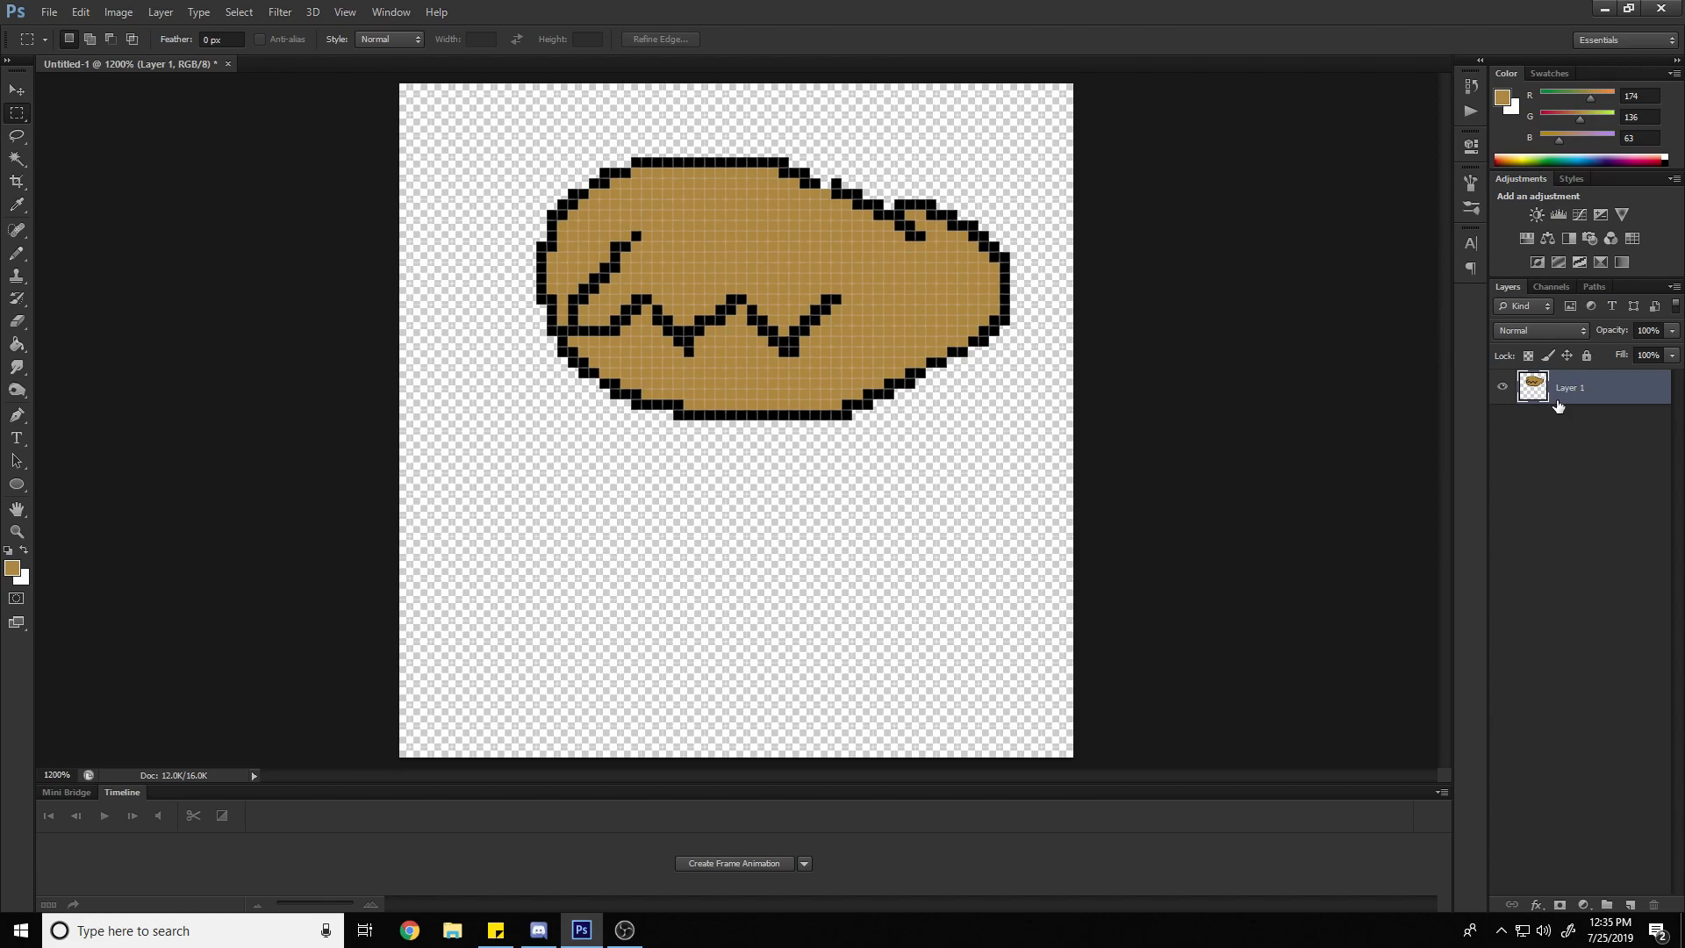
Add two new empty layers above Layer 1 and make Layer 1 the active layer again
click(1628, 904)
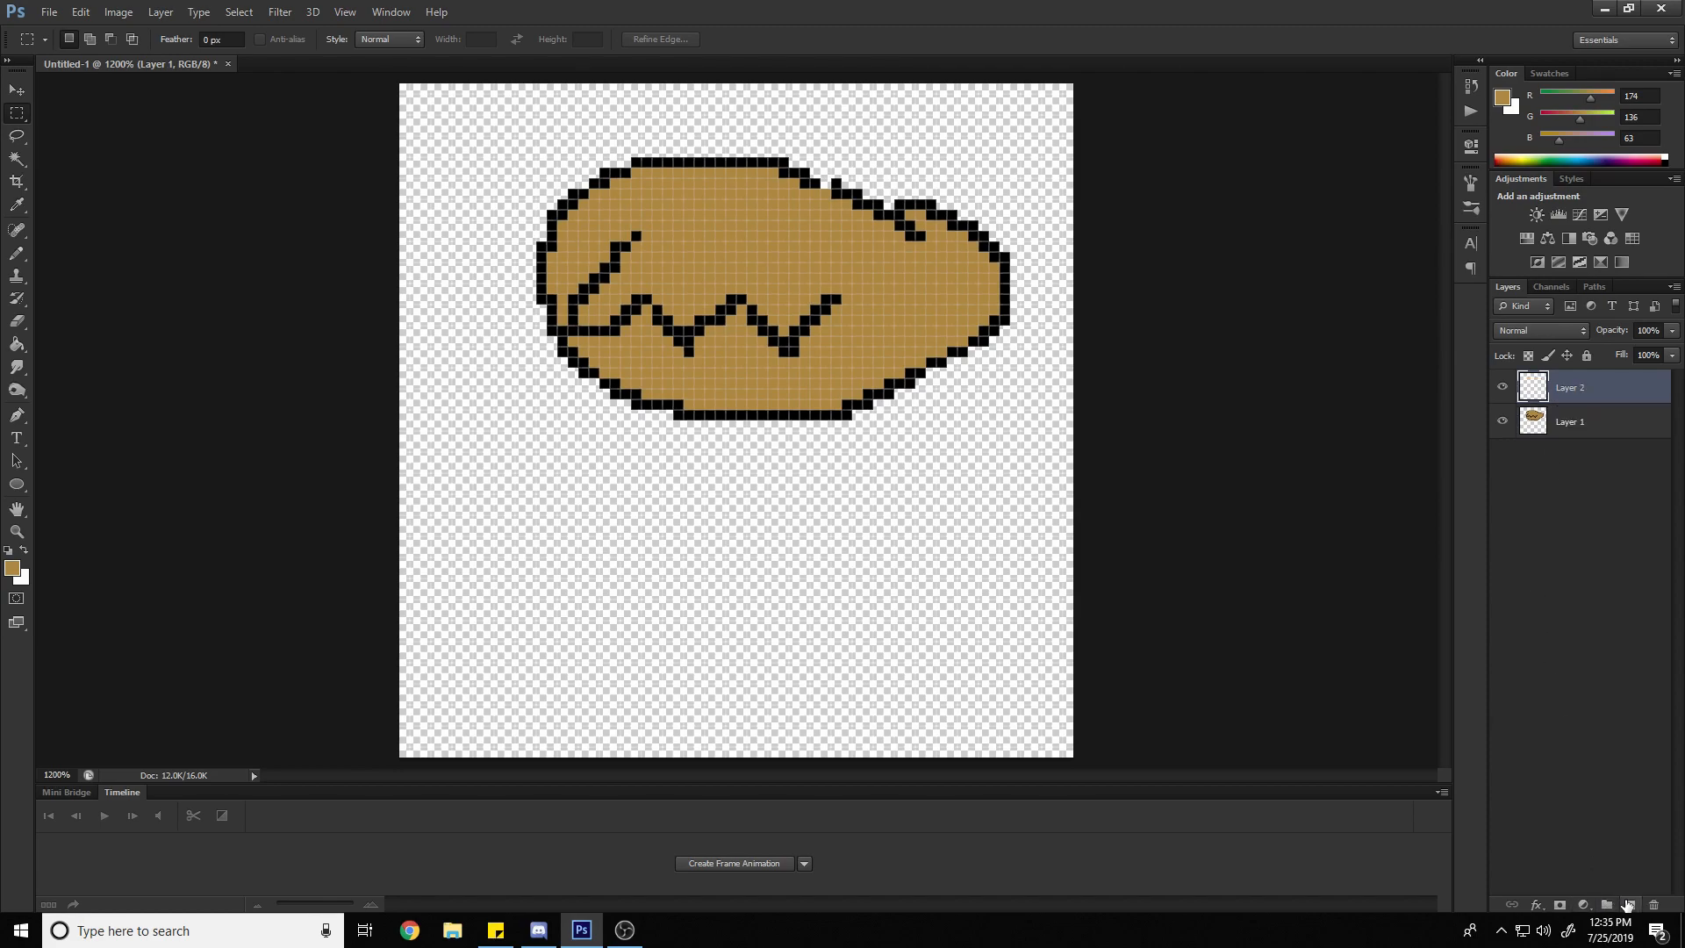
click(1628, 903)
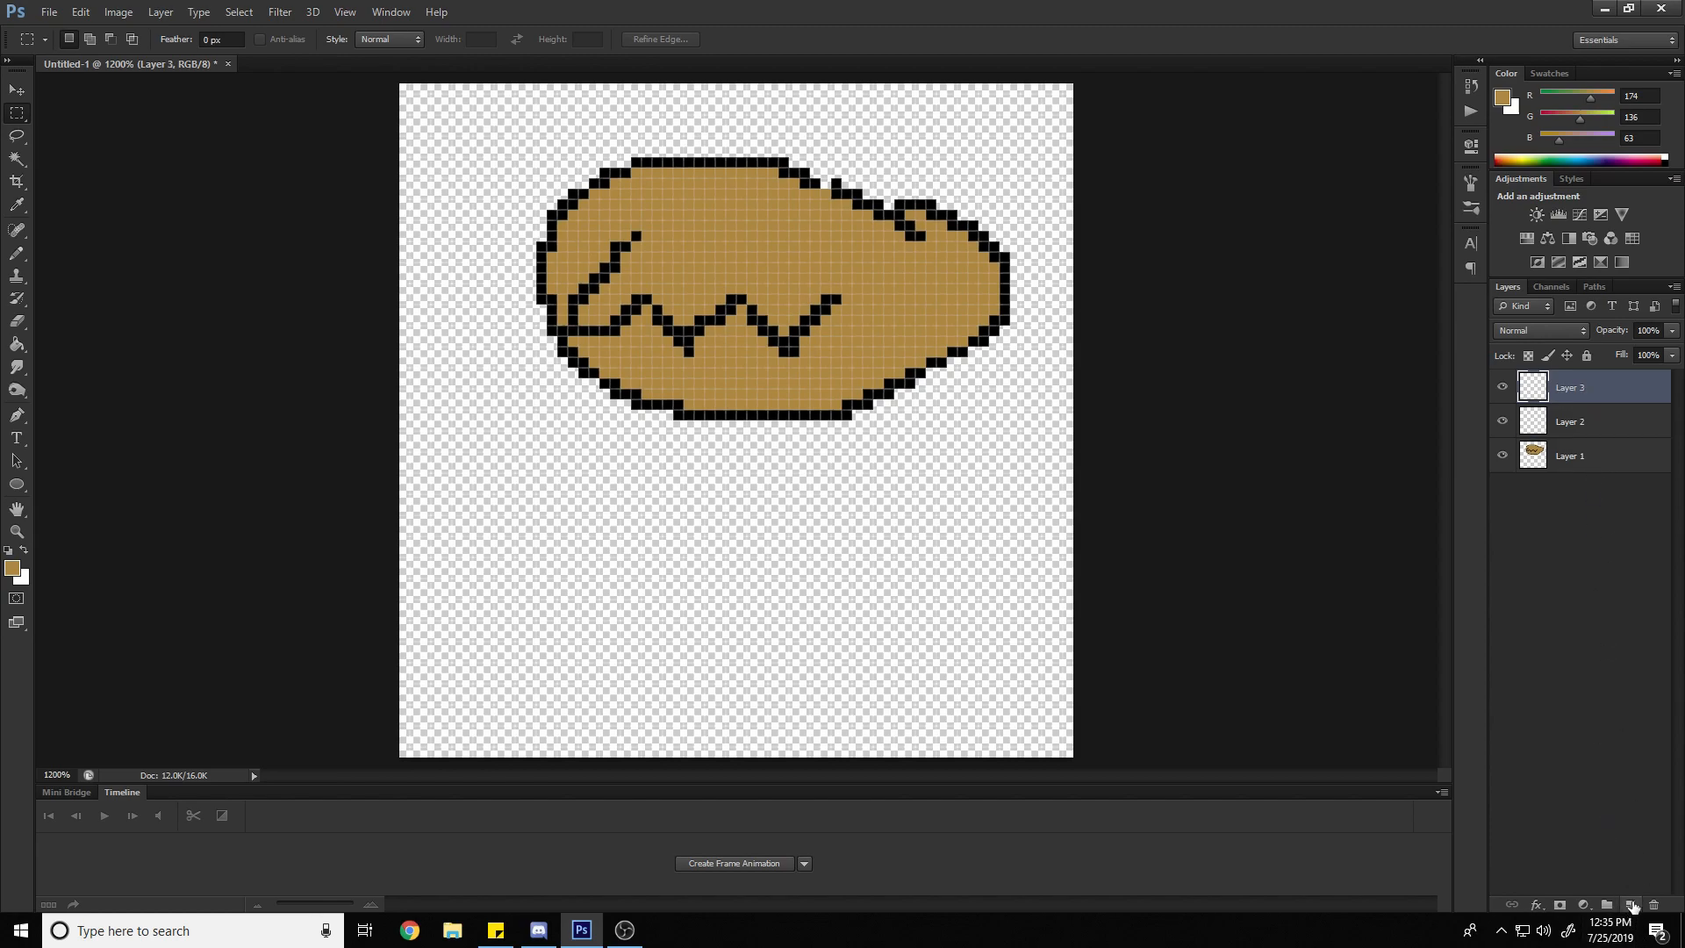
click(1576, 427)
click(1574, 460)
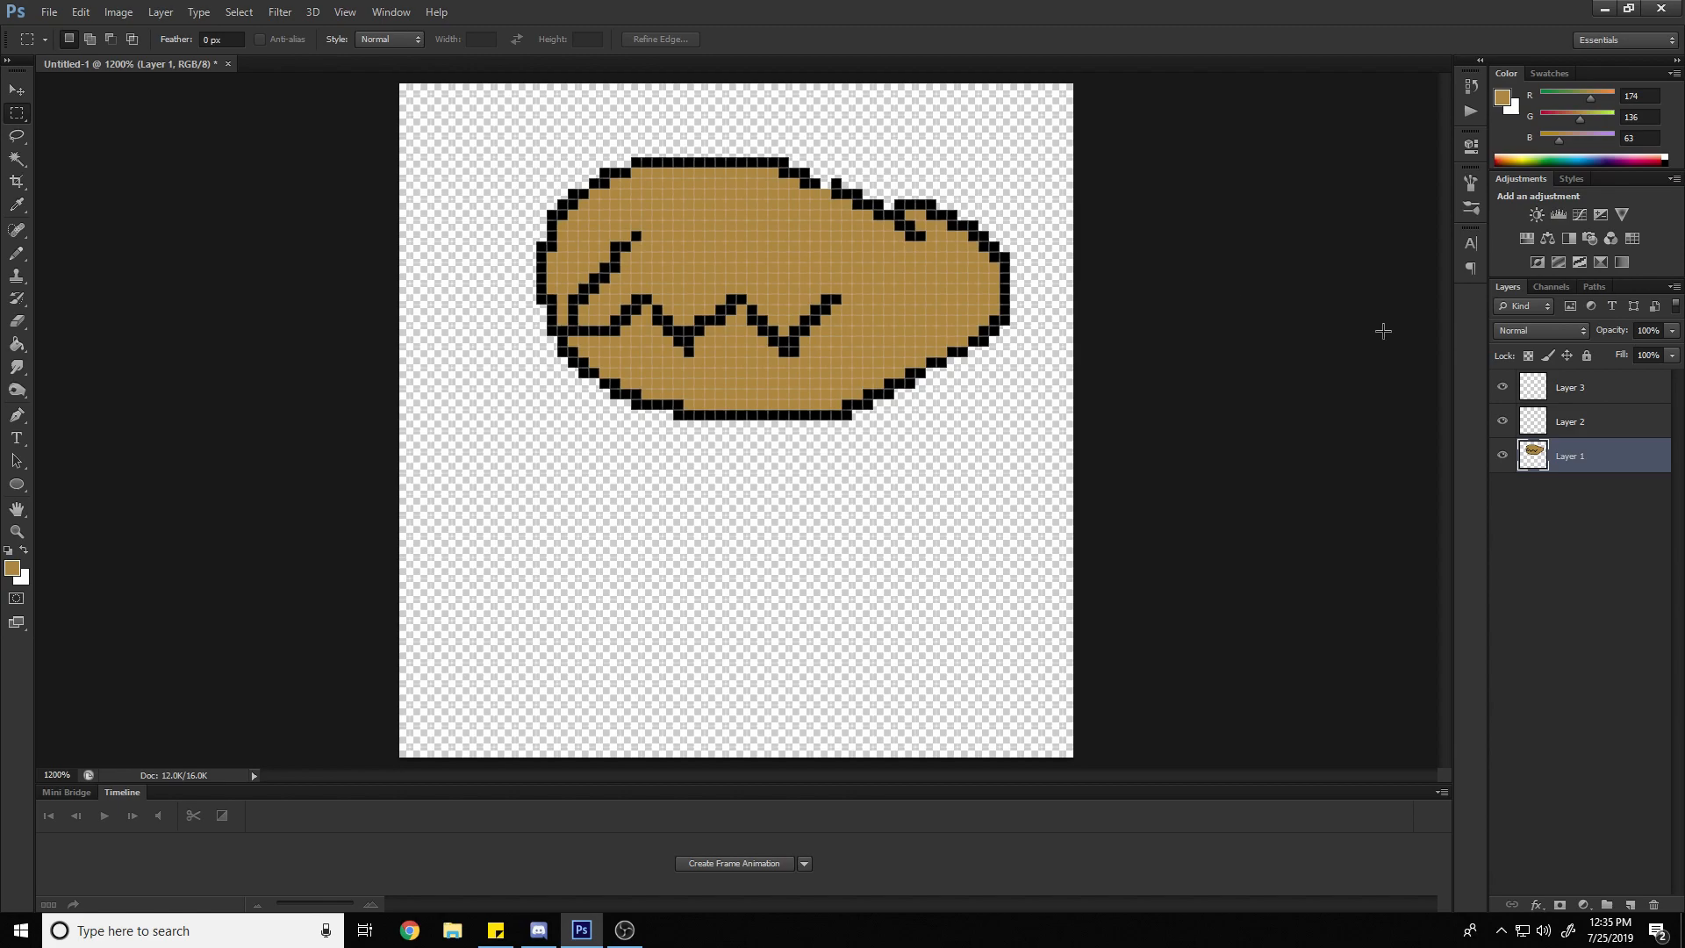
Scribble tan Pencil strokes over the oval's outline and zigzag on Layer 1, and undo the scribble
mouse_move(673, 233)
mouse_down()
mouse_move(603, 349)
mouse_move(577, 293)
mouse_up()
key(ctrl+d)
key(b)
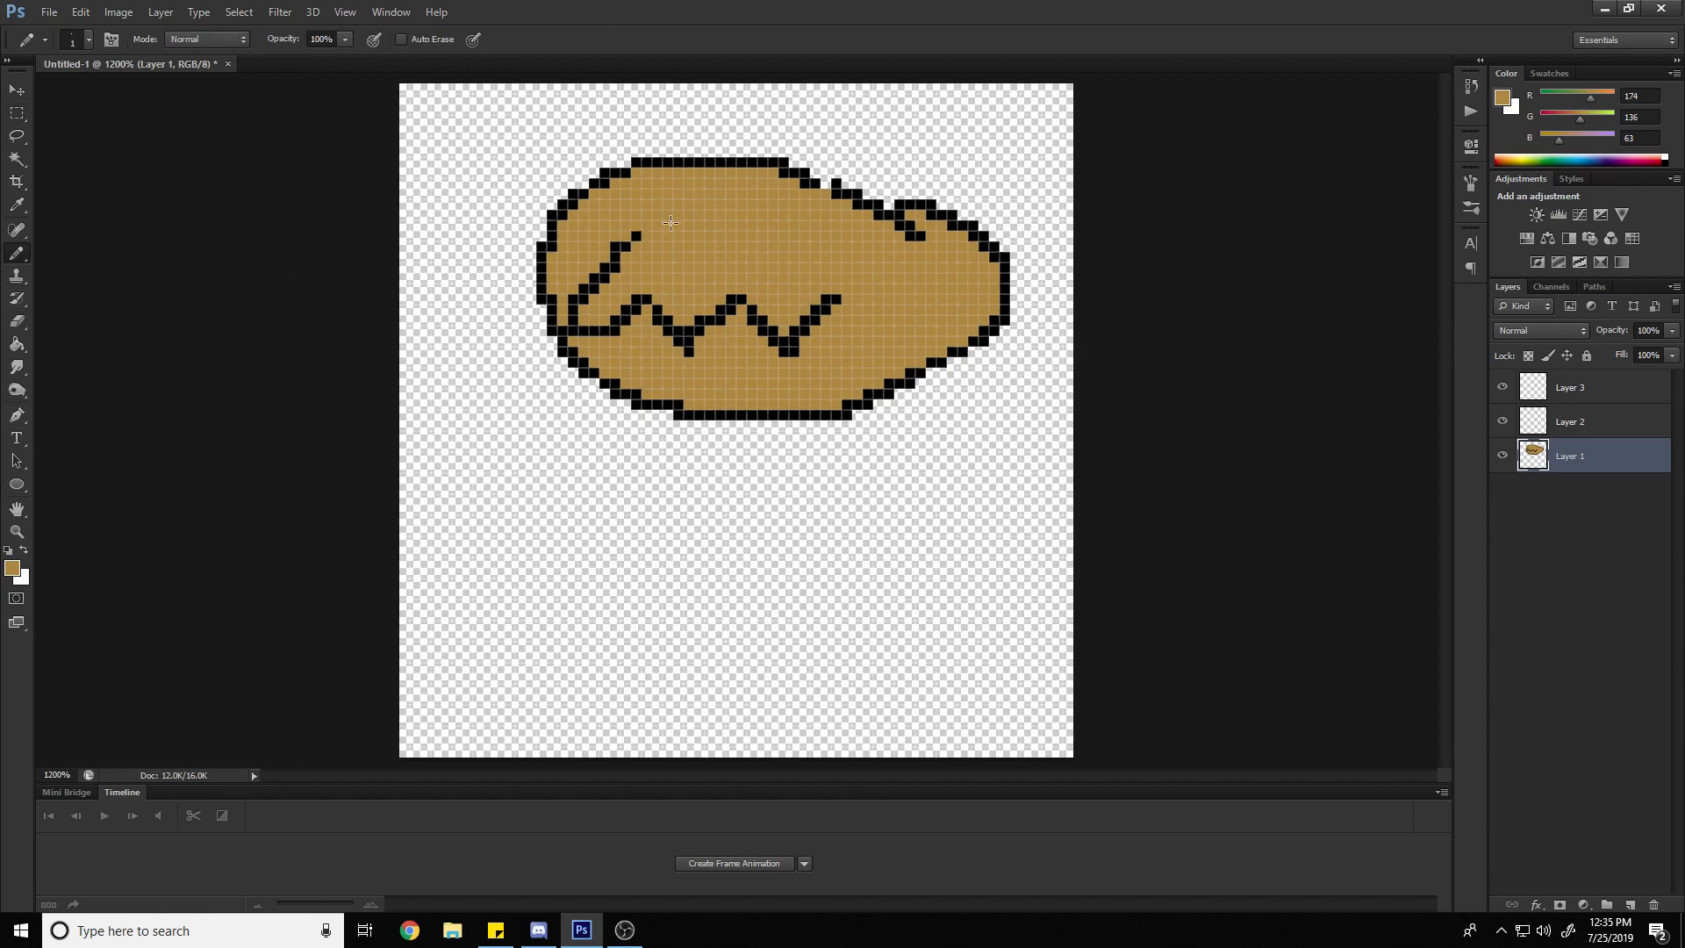
drag(681, 219, 778, 280)
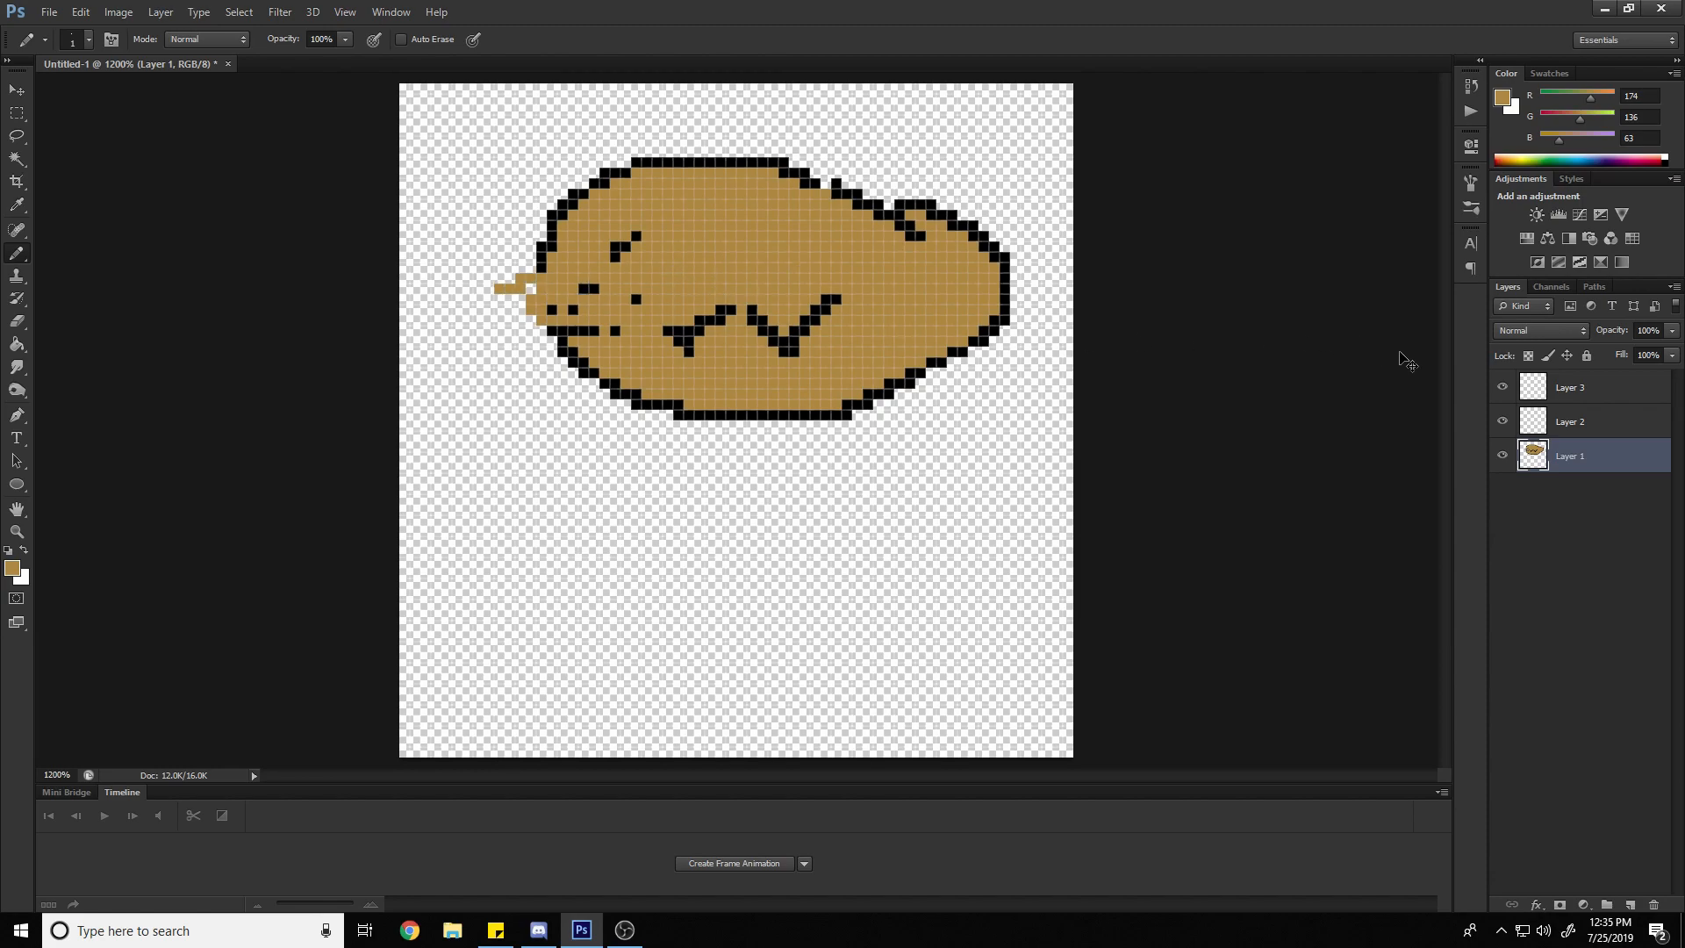
key(ctrl+z)
On Layer 2, set the foreground color to blue (RGB 47, 50, 186) and scribble over the oval with the Pencil
click(1607, 435)
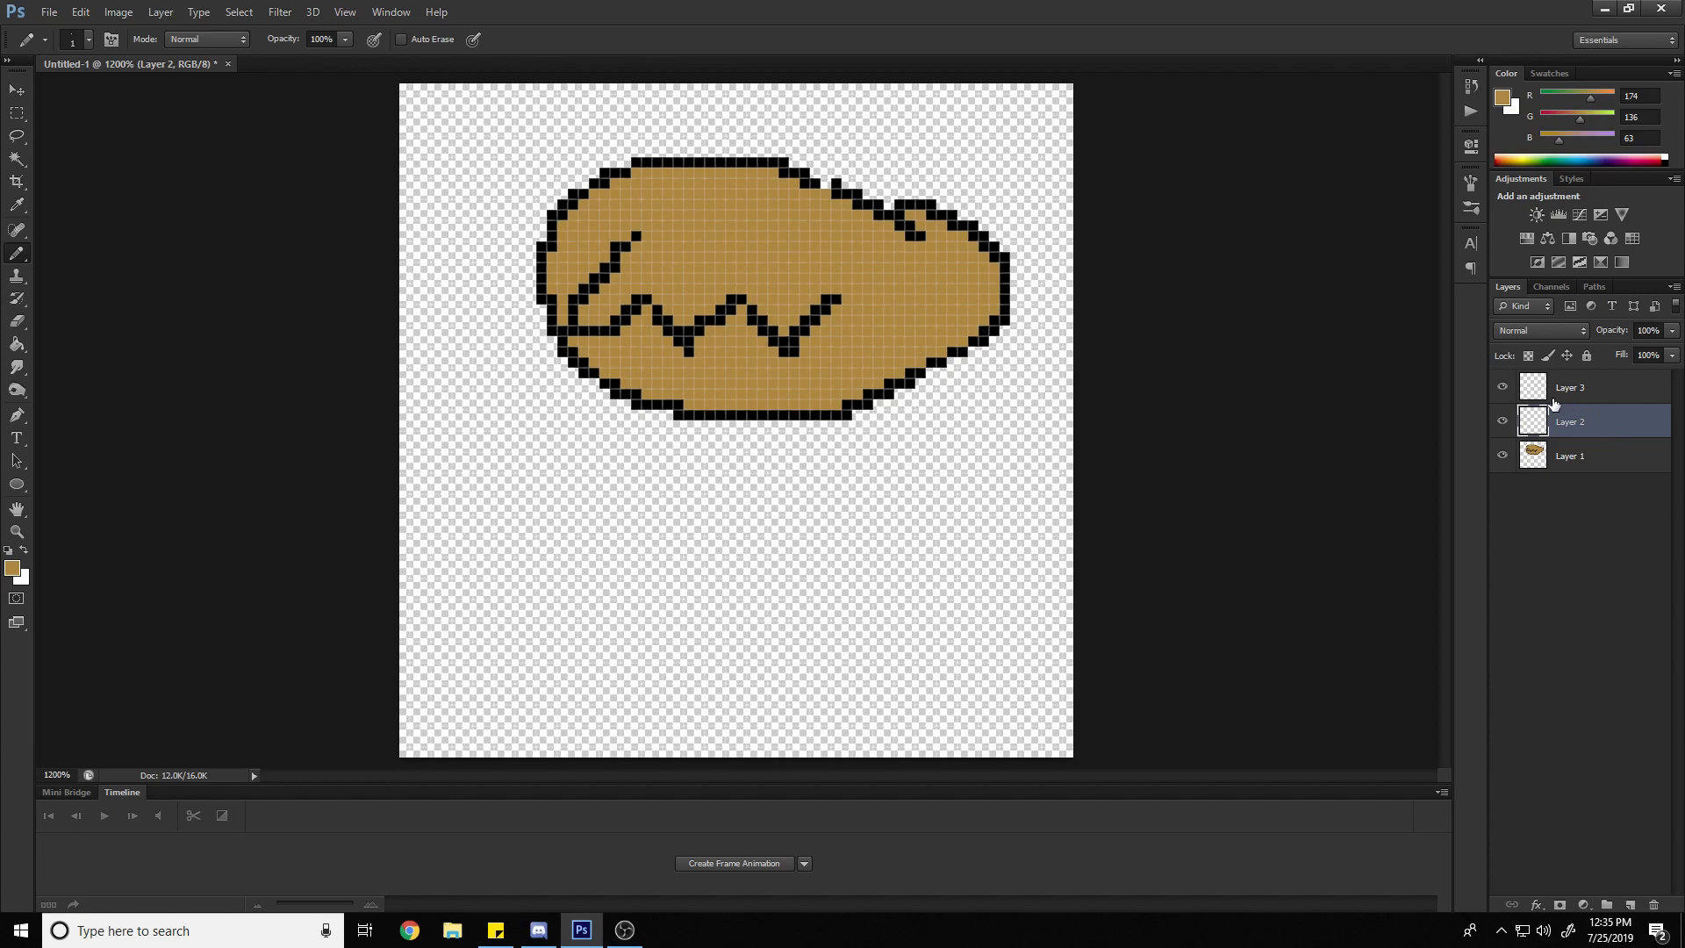
click(15, 572)
click(1282, 348)
click(1284, 357)
click(1620, 153)
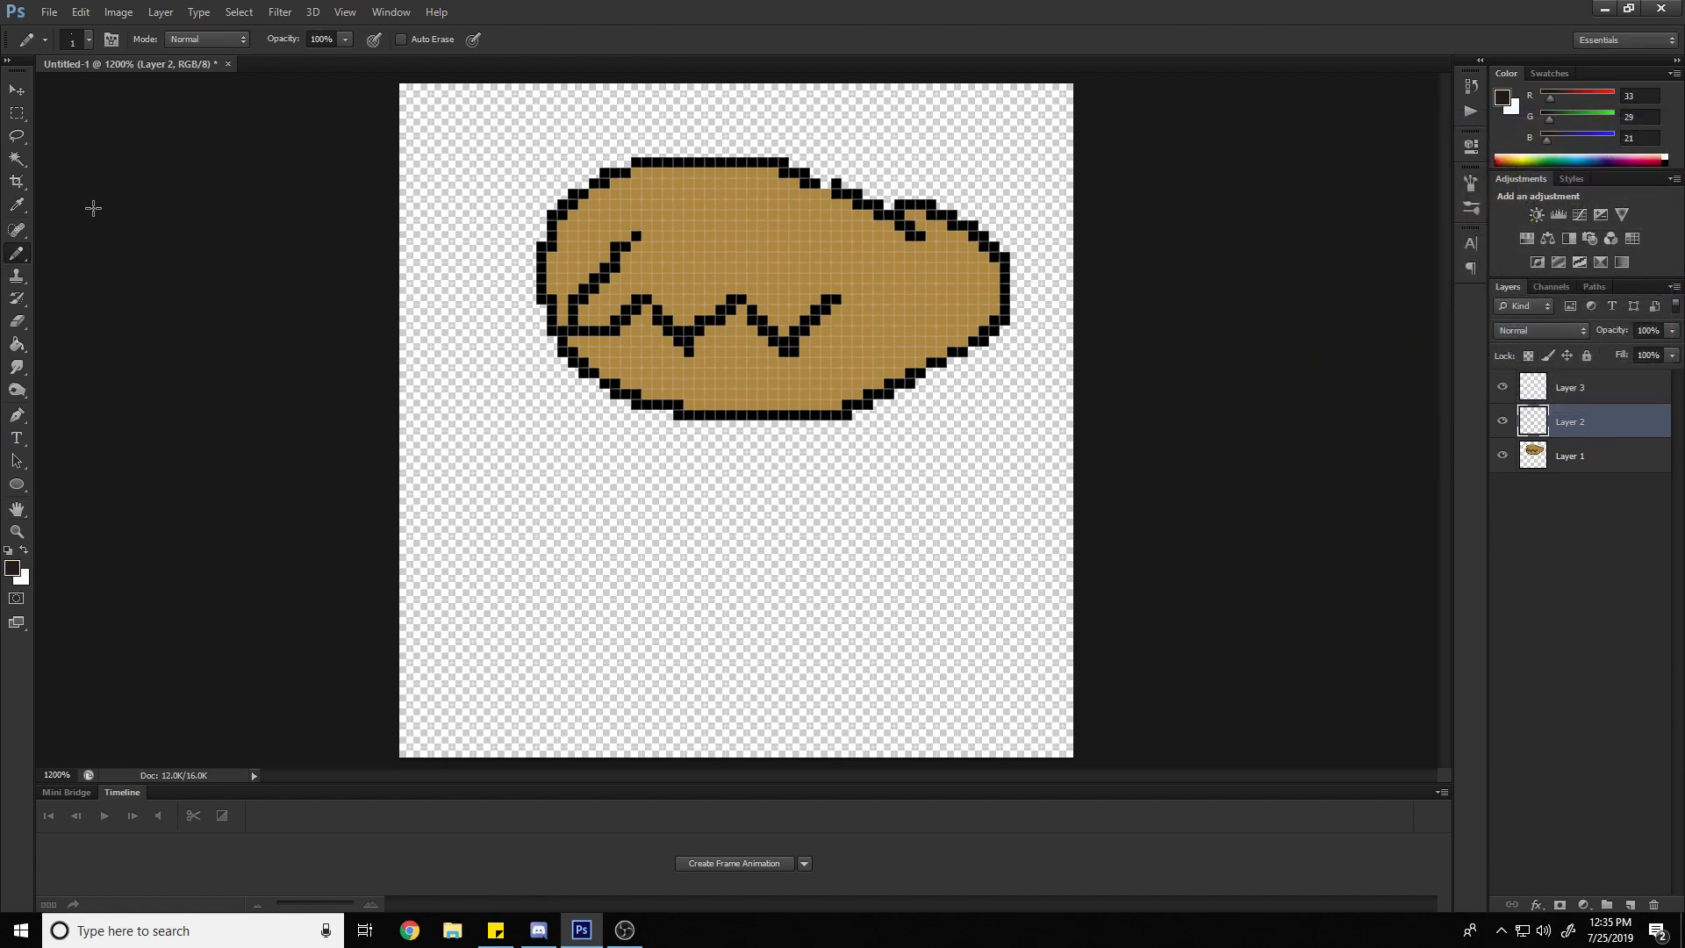
click(13, 568)
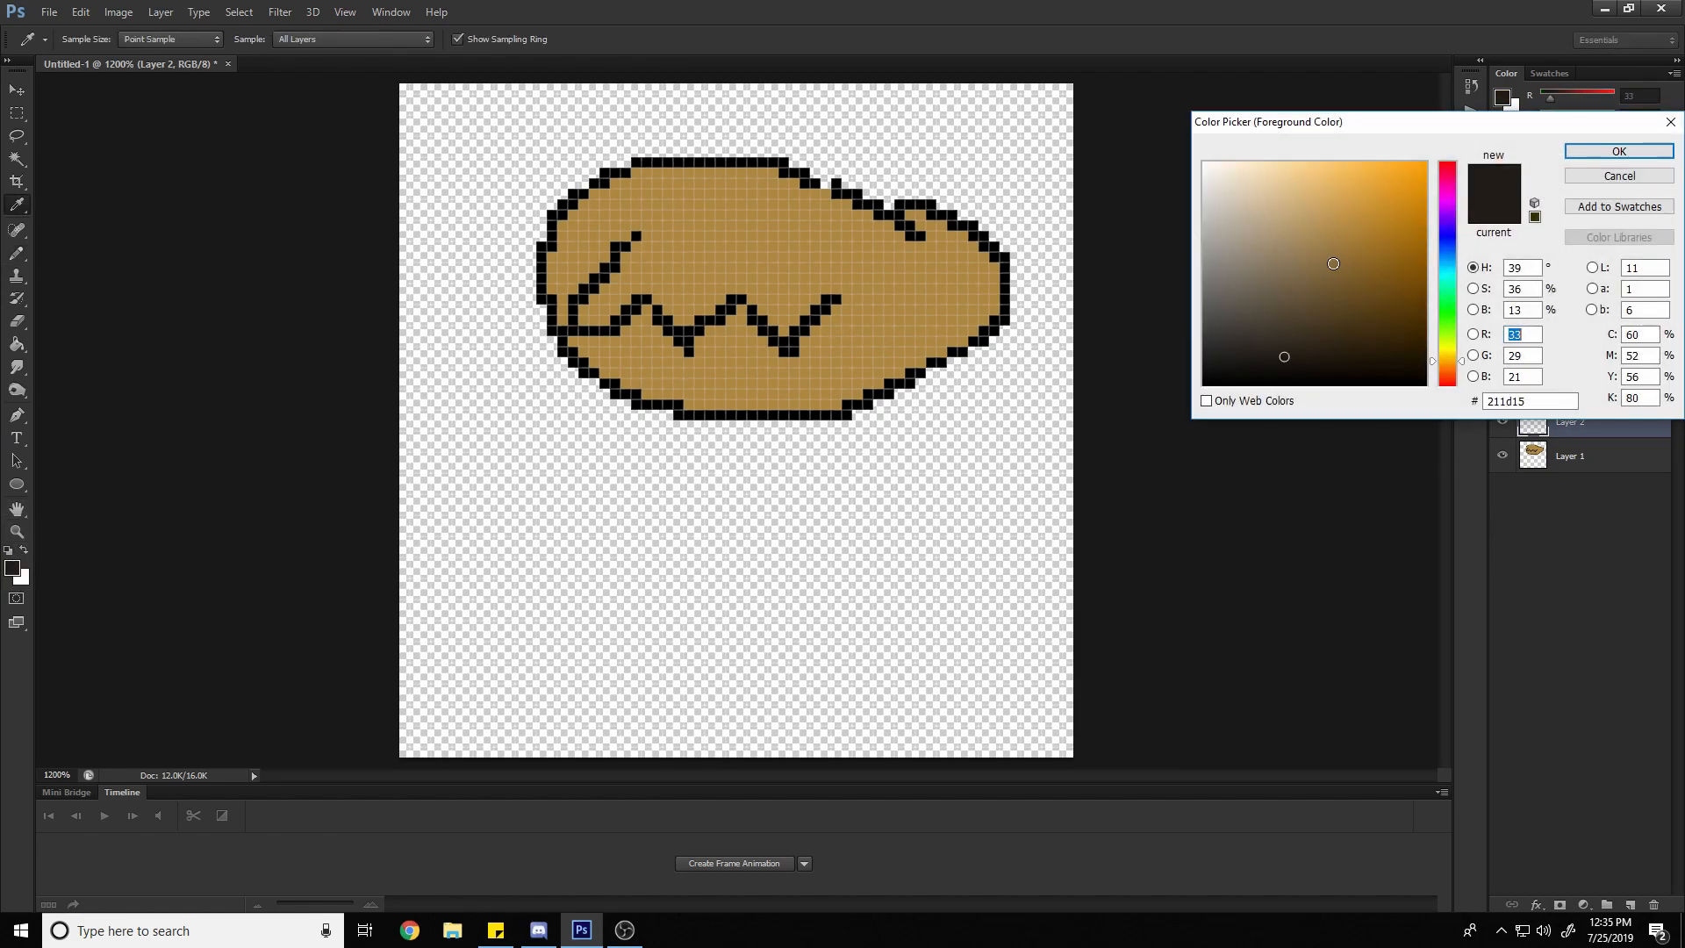
click(1444, 237)
click(1301, 234)
click(1370, 223)
click(1660, 156)
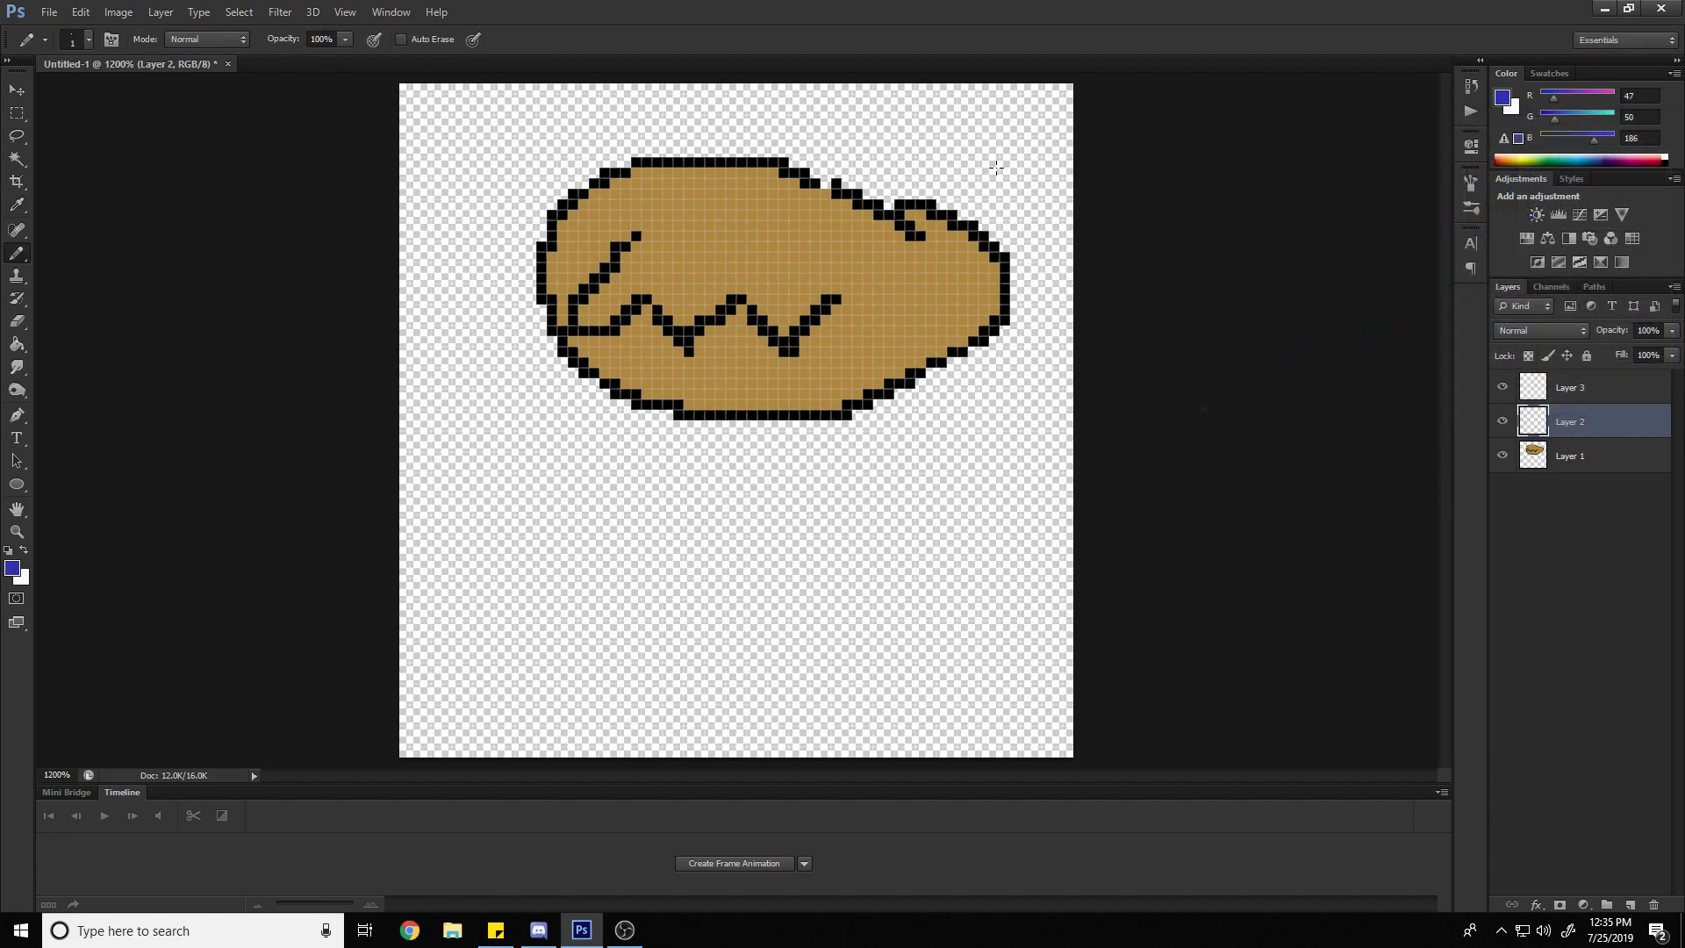
mouse_move(913, 164)
mouse_down()
mouse_move(788, 289)
mouse_move(692, 274)
mouse_move(775, 202)
mouse_move(854, 192)
mouse_move(793, 367)
mouse_move(721, 167)
mouse_move(987, 298)
mouse_move(992, 208)
mouse_move(930, 182)
mouse_move(697, 215)
mouse_up()
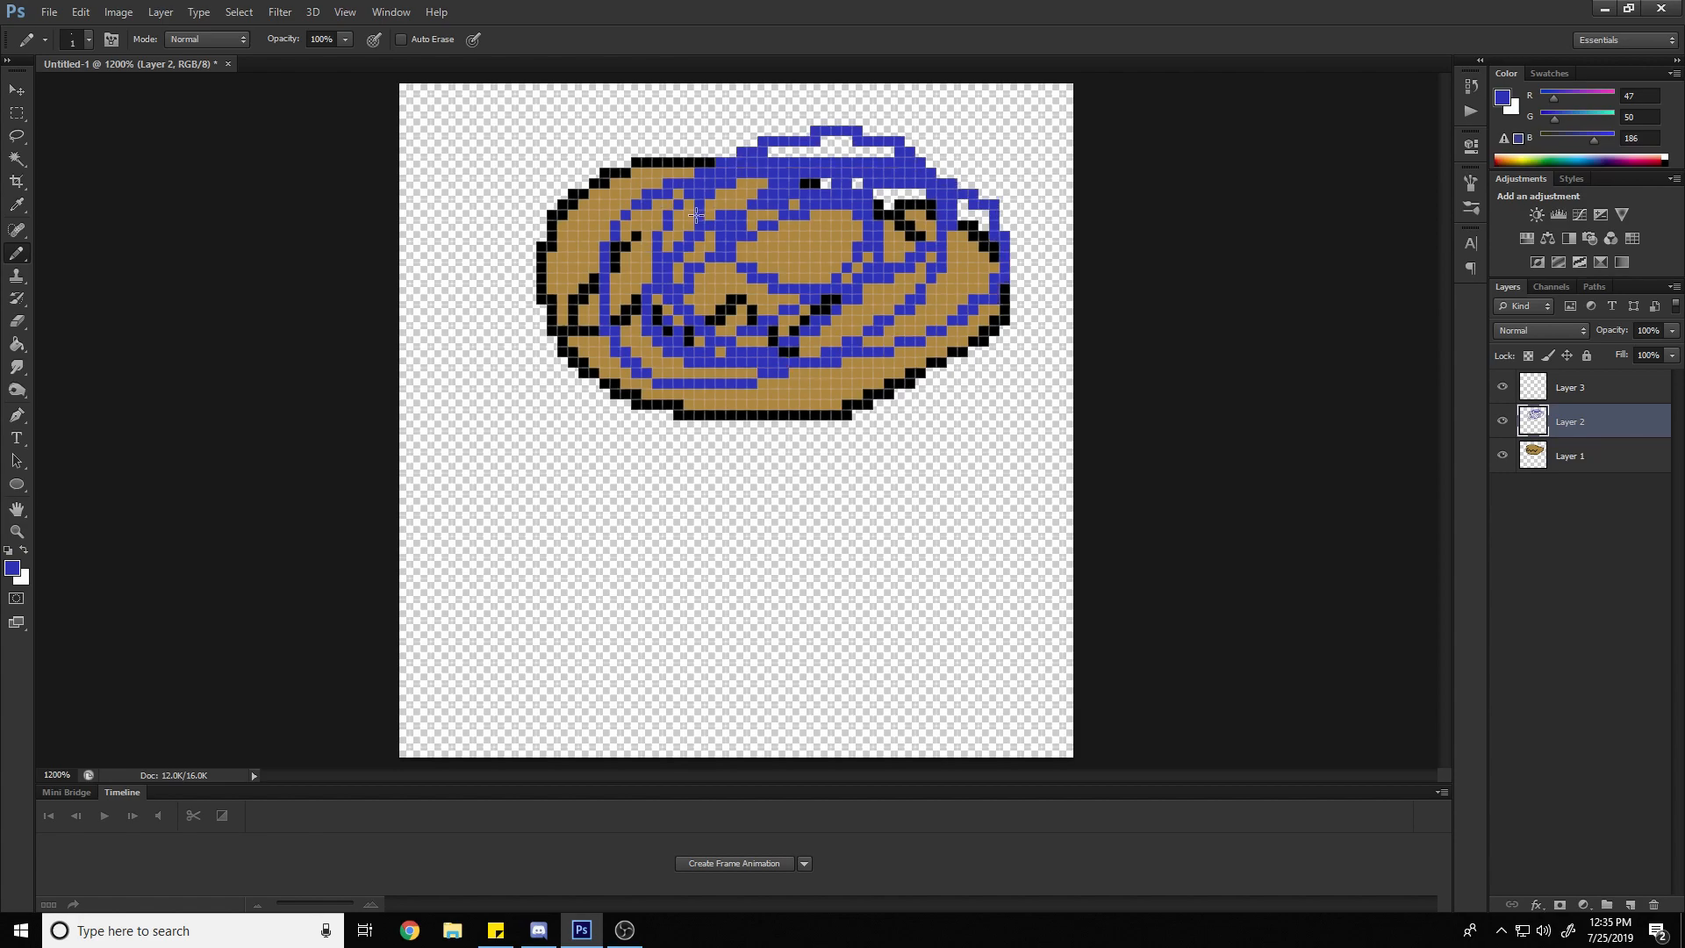
Rename Layer 1, which holds the tan oval, as Potato
double_click(1573, 453)
click(1547, 534)
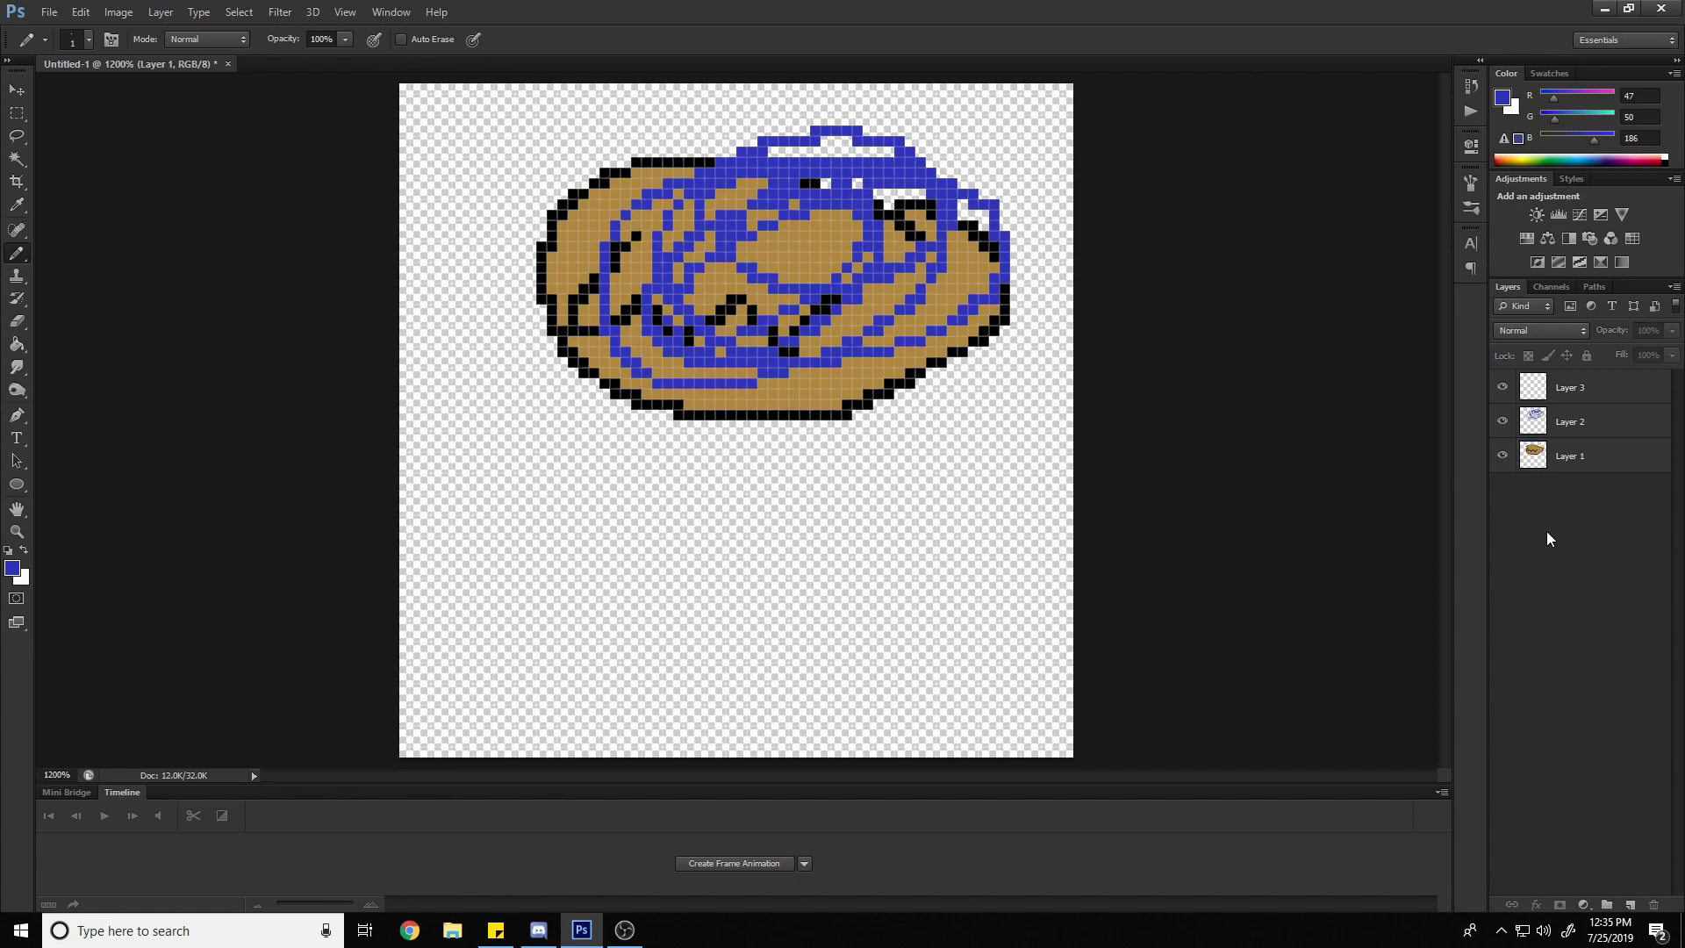
click(1569, 463)
double_click(1570, 462)
text(Potato)
key(Return)
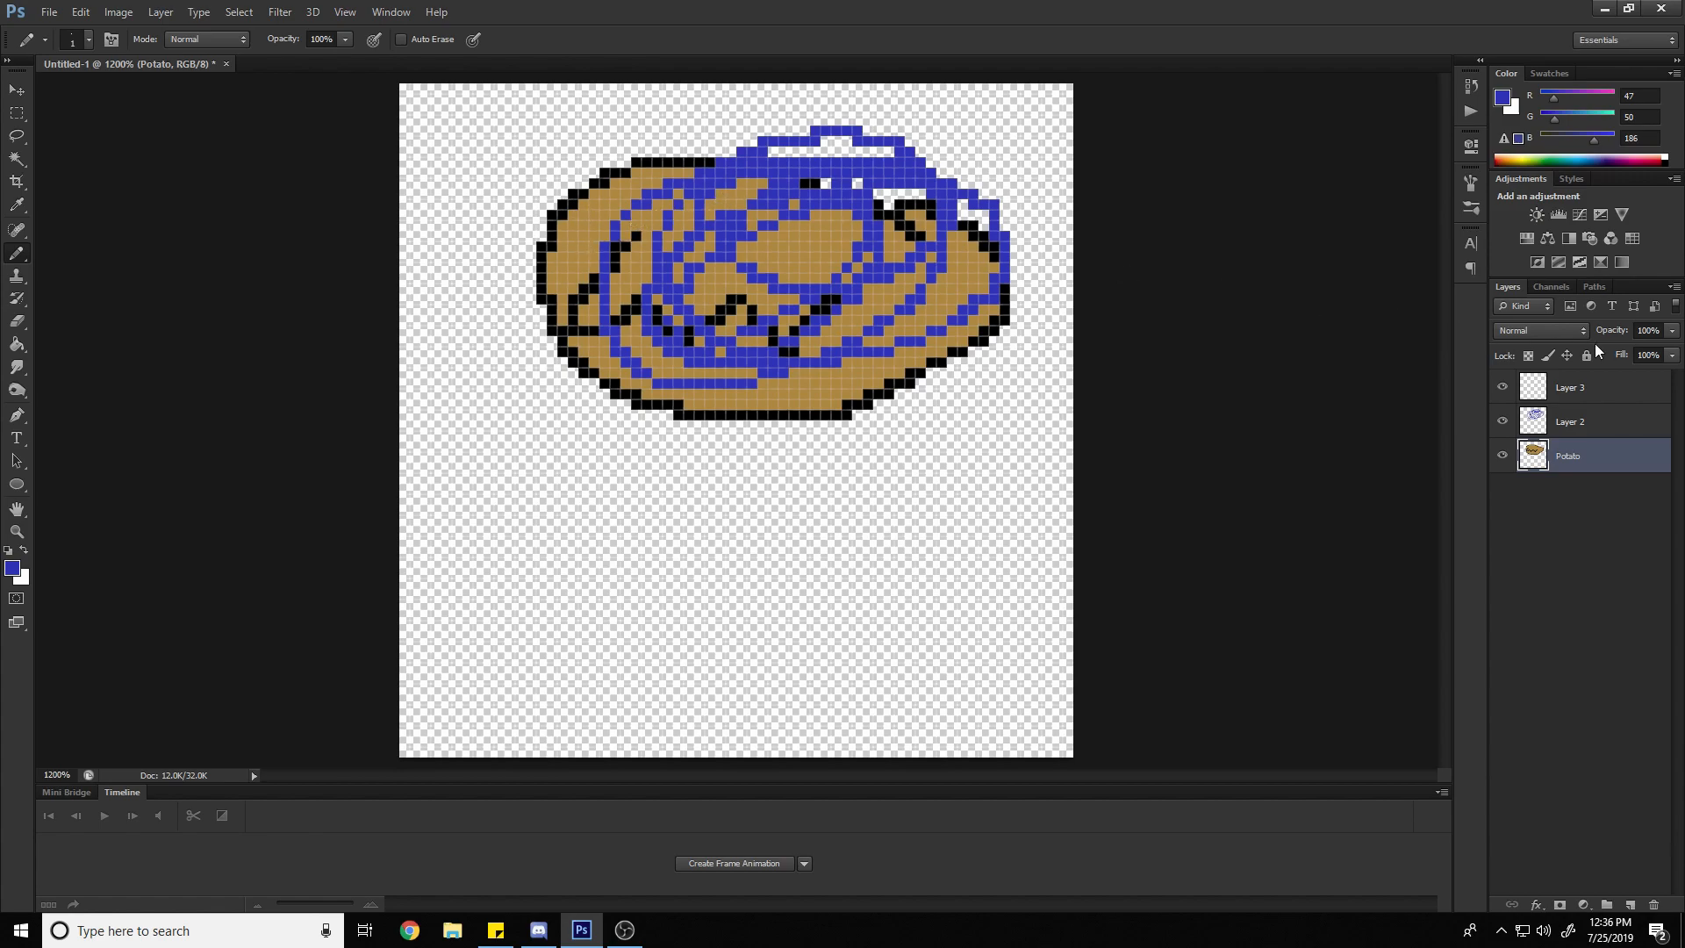
Try placing Layer 2 beneath Potato and scribbling blue along the oval's upper edge, and undo both changes
click(1576, 424)
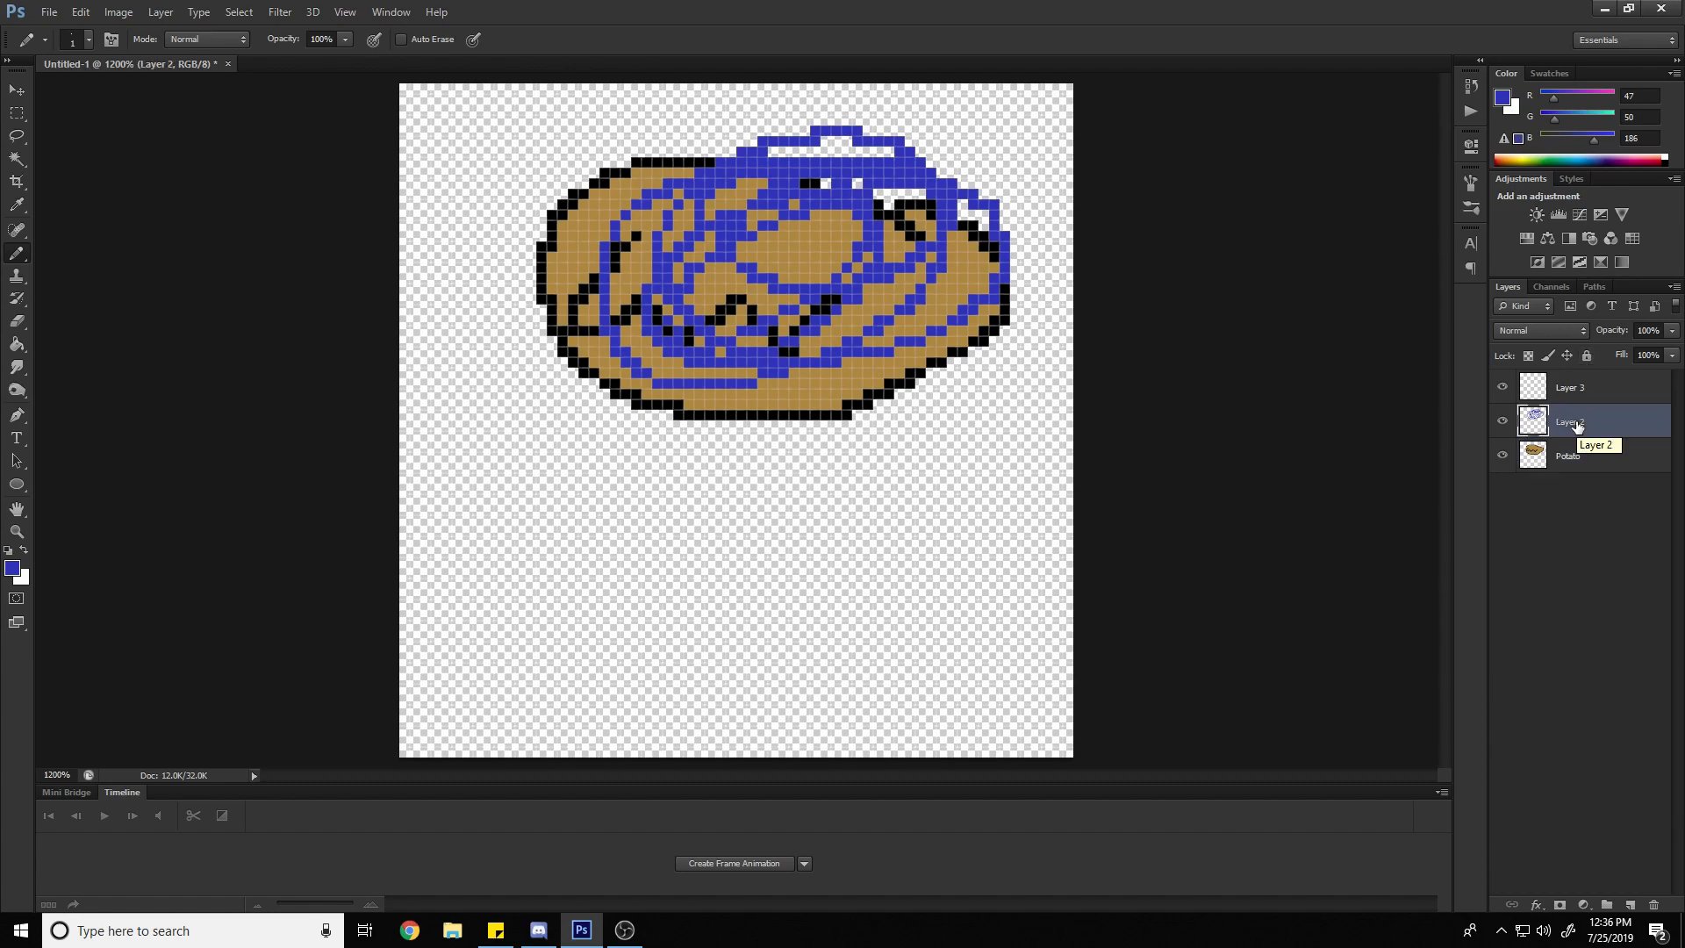
drag(1577, 425, 1580, 470)
mouse_move(816, 134)
mouse_down()
mouse_move(669, 130)
mouse_move(713, 157)
mouse_move(654, 140)
mouse_move(532, 233)
mouse_move(728, 107)
mouse_move(613, 153)
mouse_move(891, 169)
mouse_up()
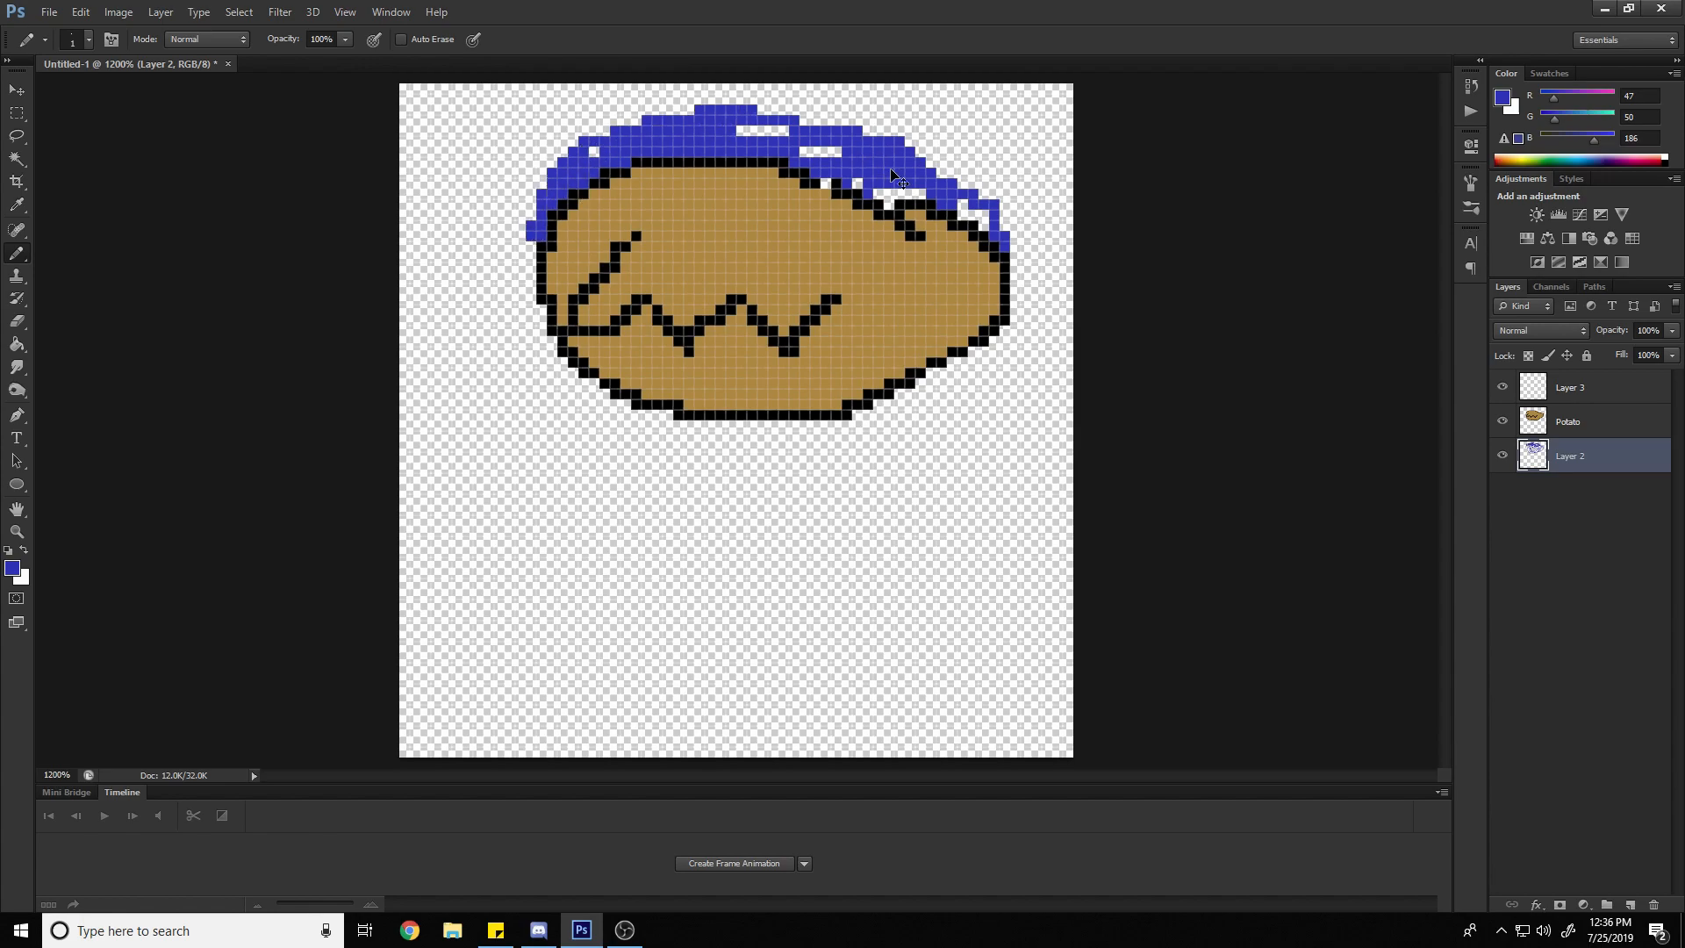
key(ctrl+alt+z)
key(ctrl+alt+z)
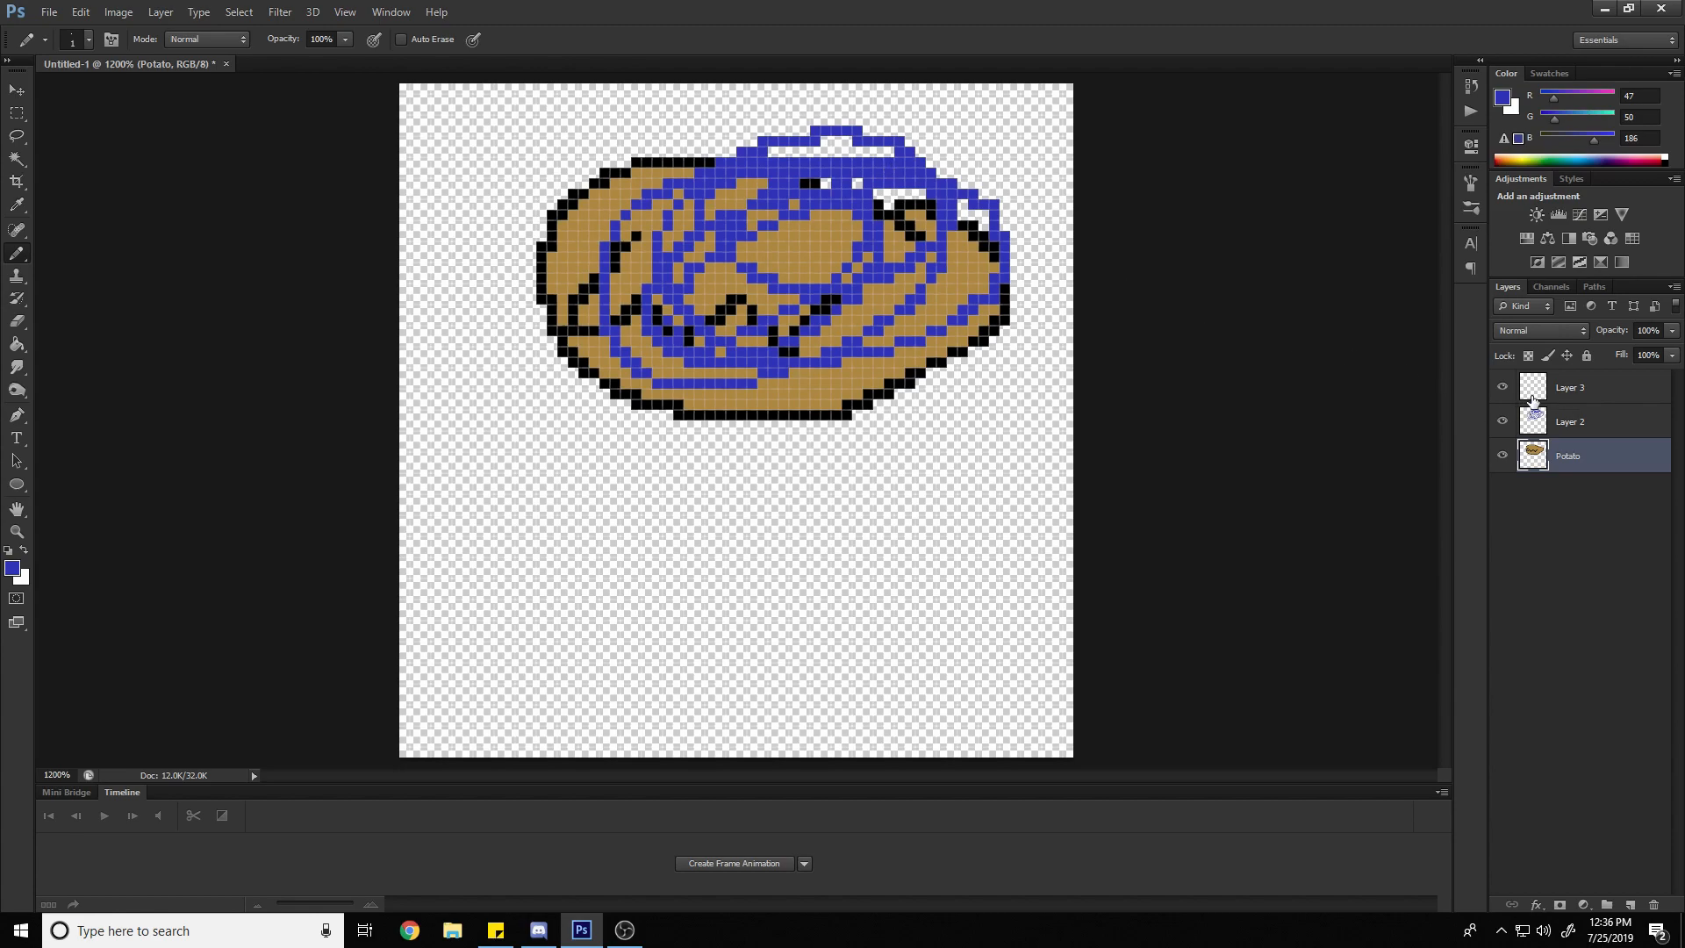
Hide Layer 2 and show it again, two times, to compare the drawing with and without the blue scribble
click(1561, 388)
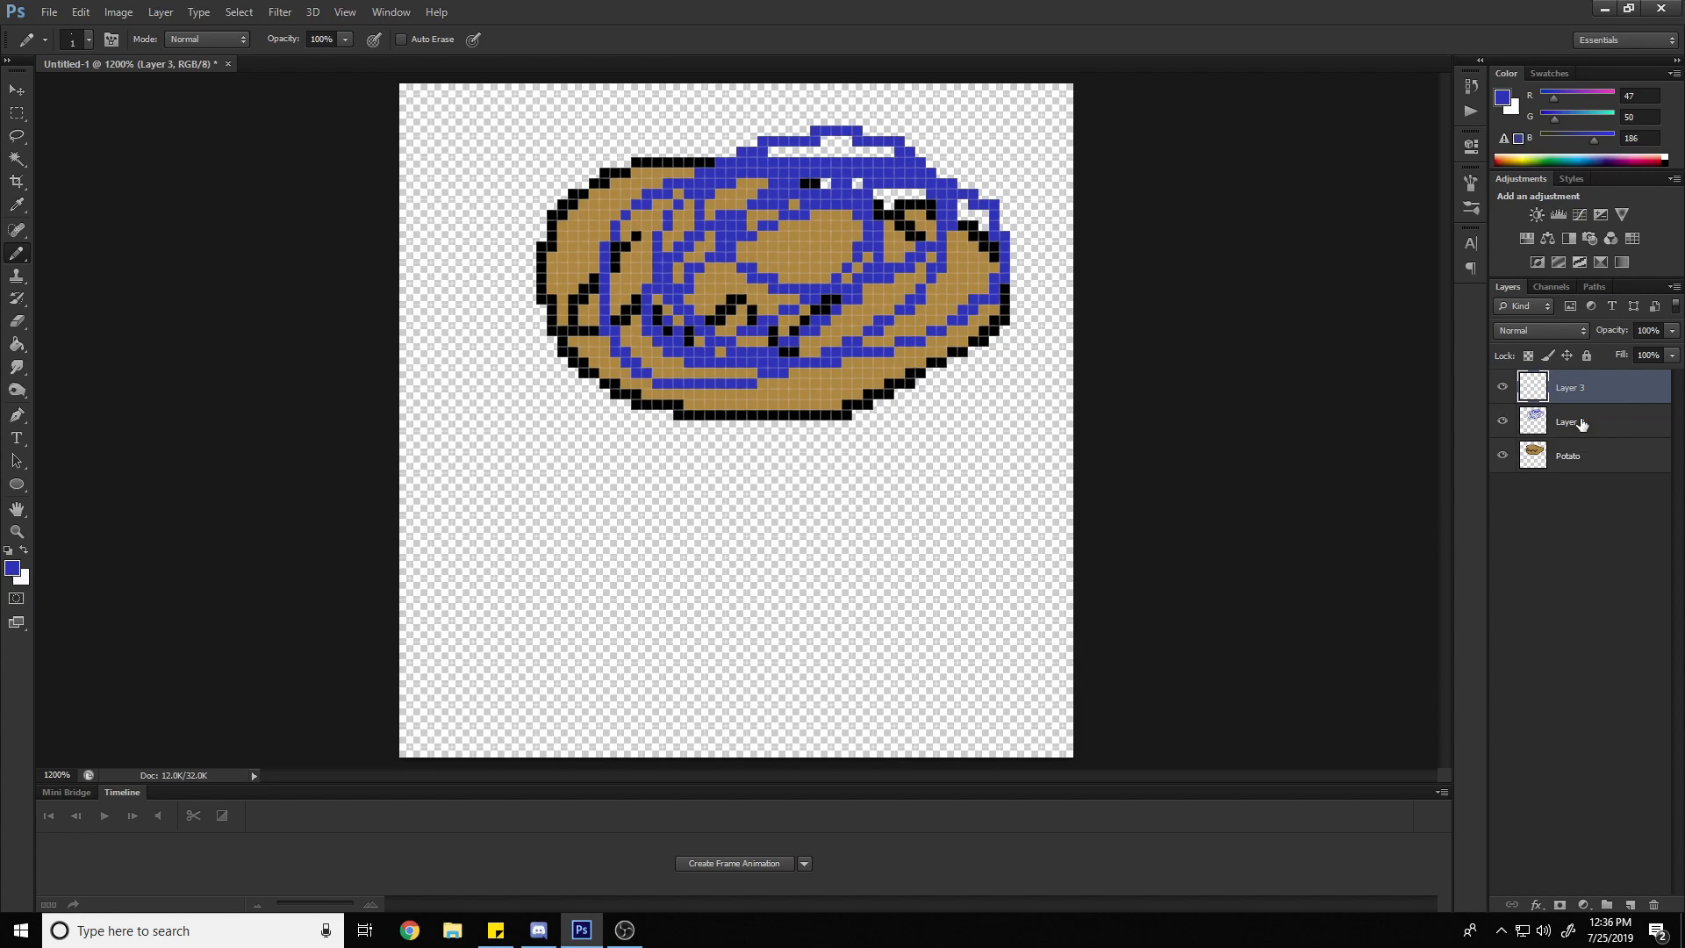
click(1588, 425)
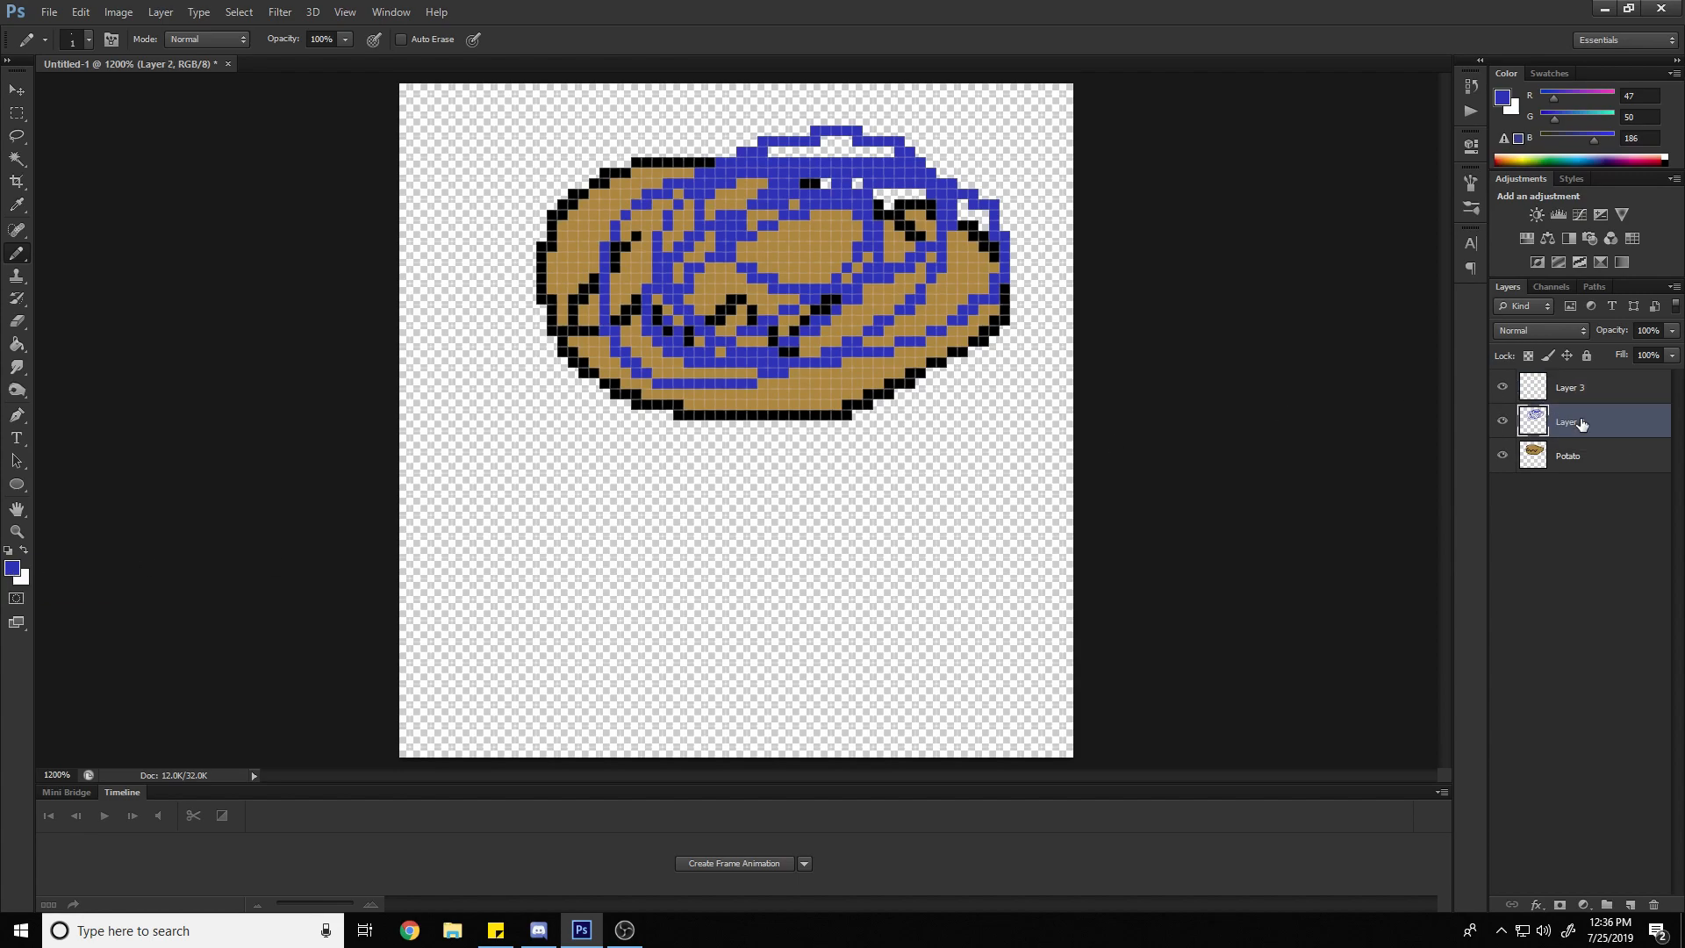
click(1503, 424)
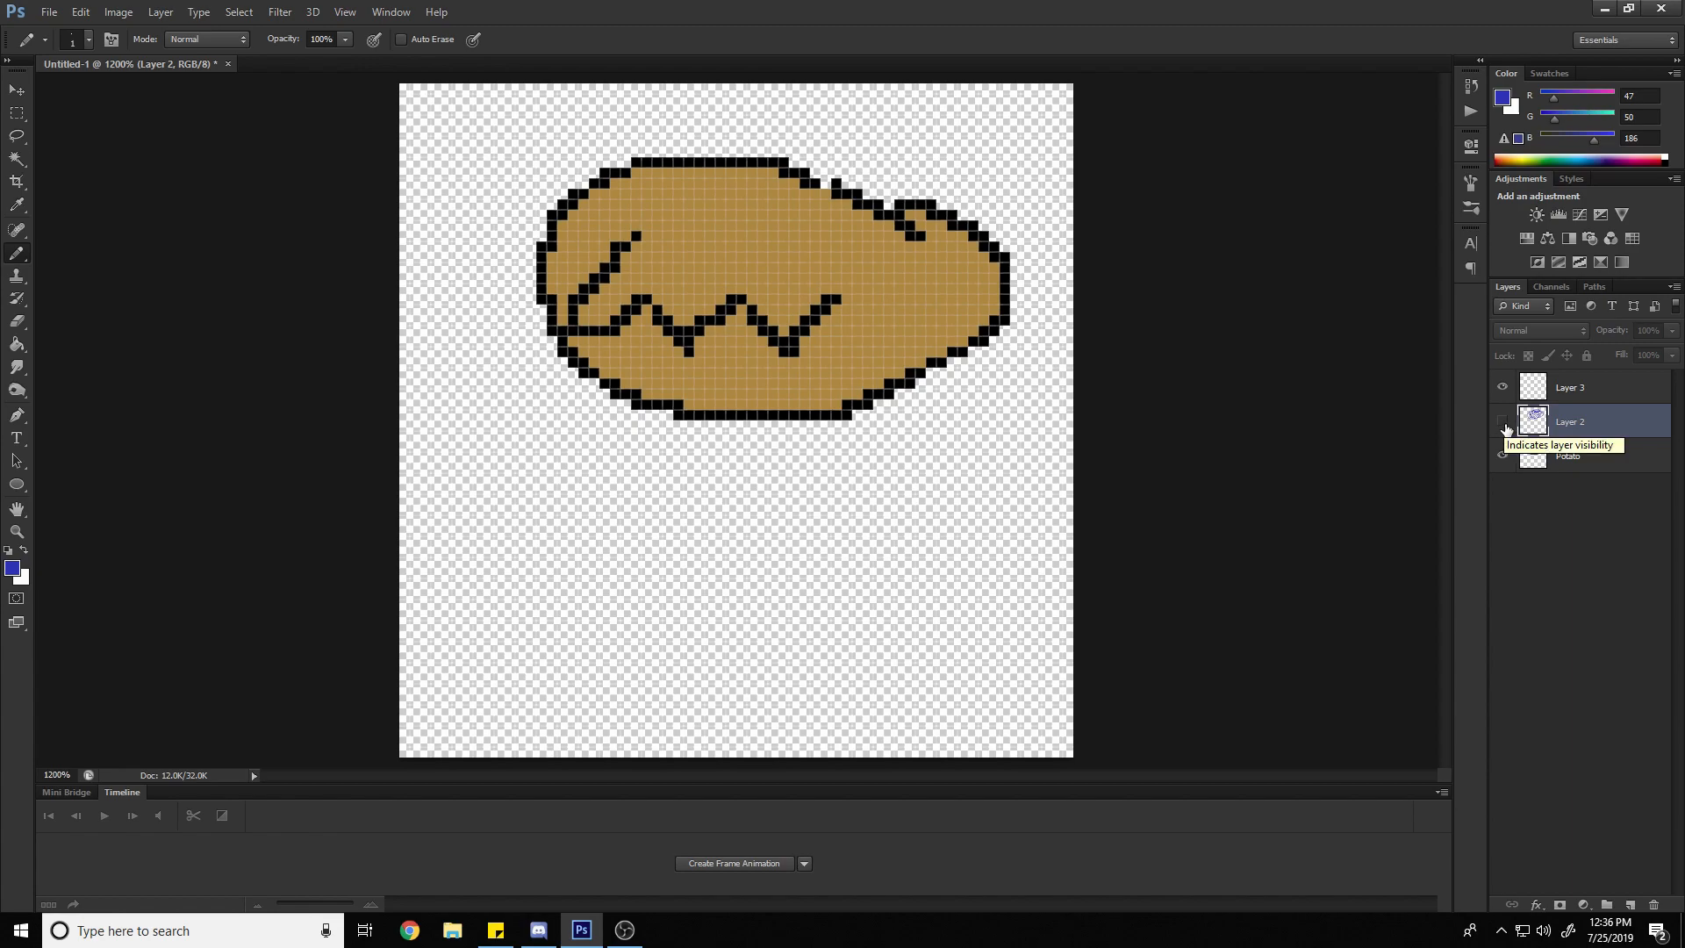
click(1504, 424)
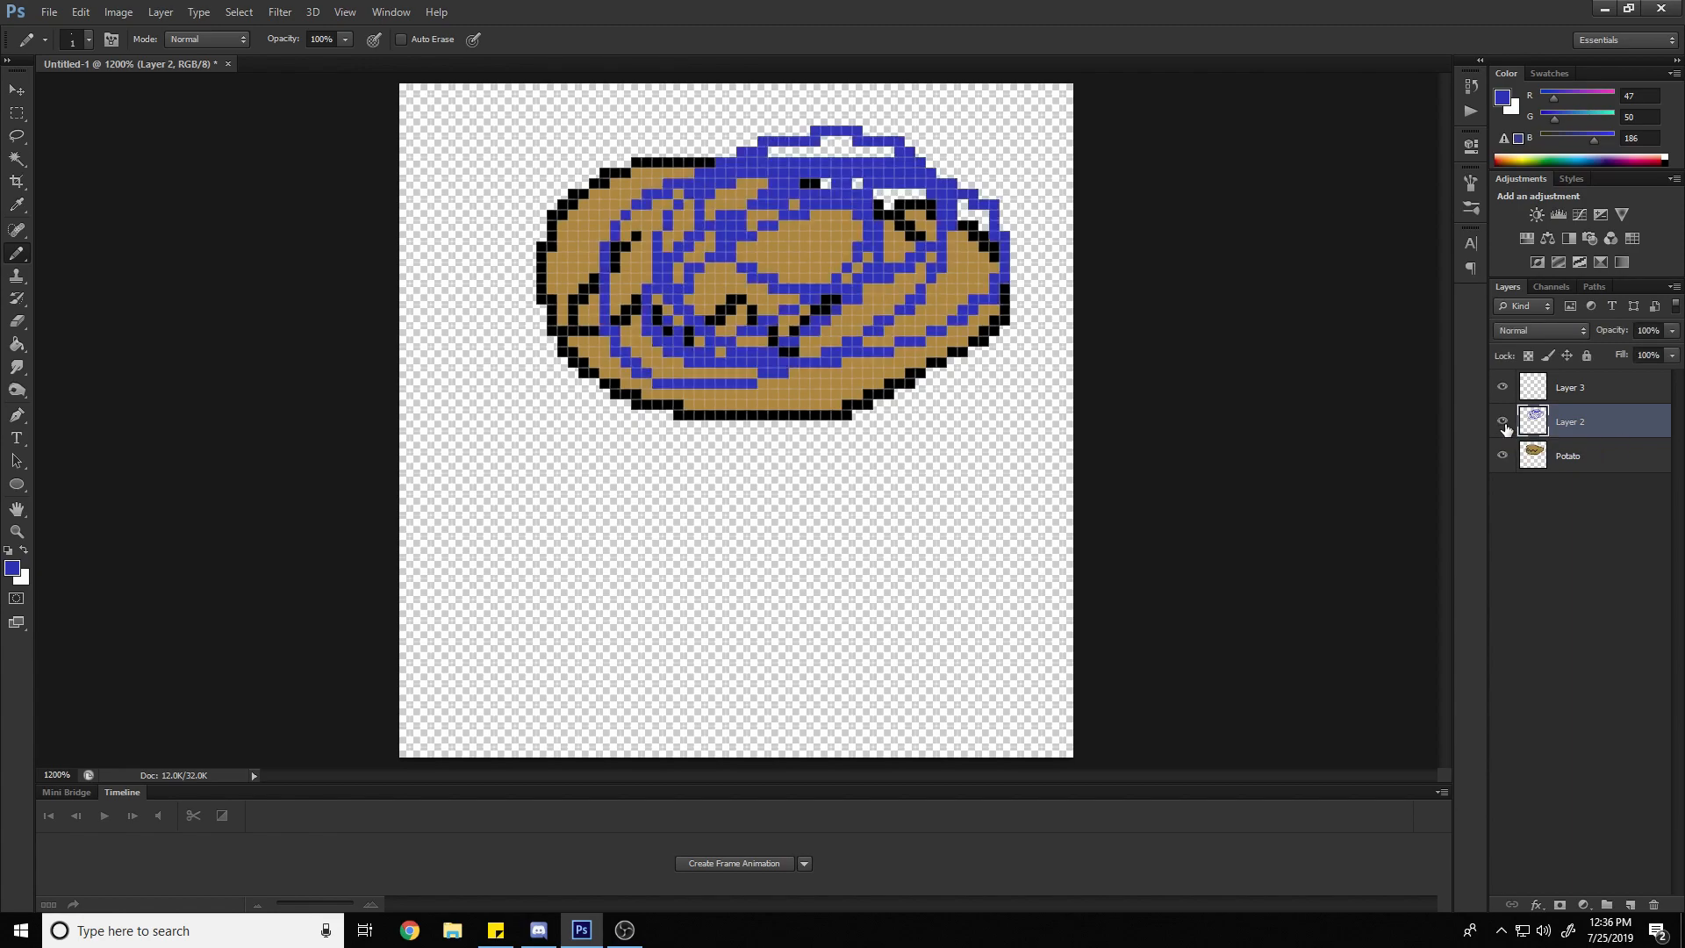
click(1504, 424)
click(1504, 424)
Move the empty Layer 3 beneath the Potato layer in the layer stack
click(1579, 397)
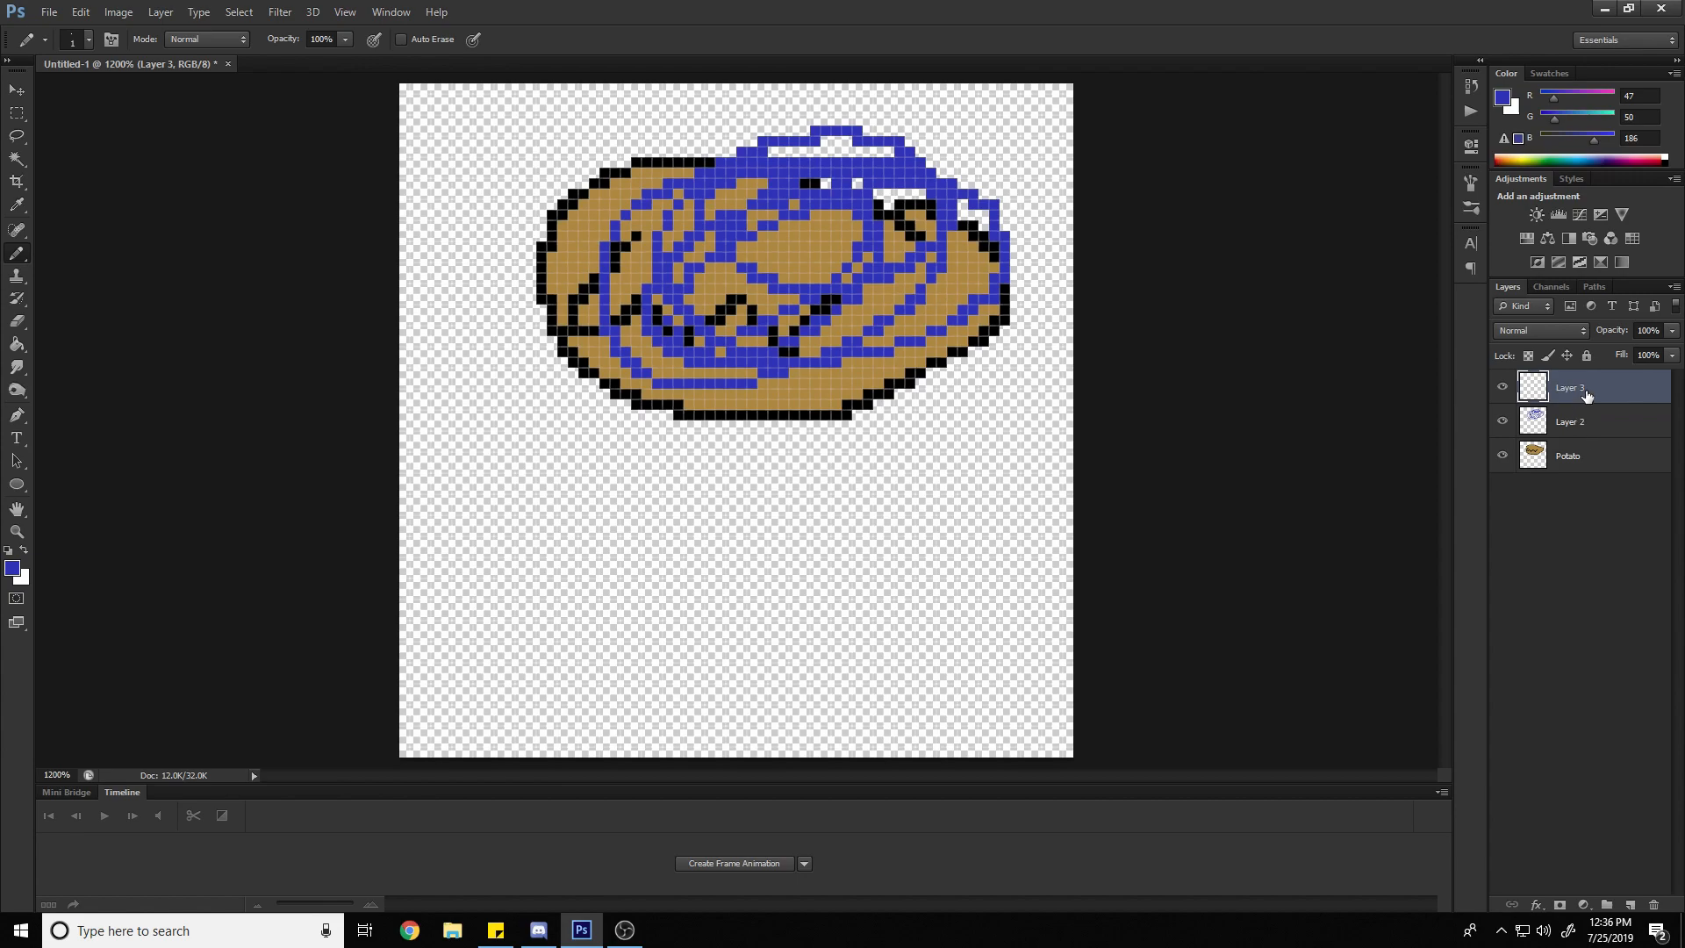
drag(1587, 397, 1580, 474)
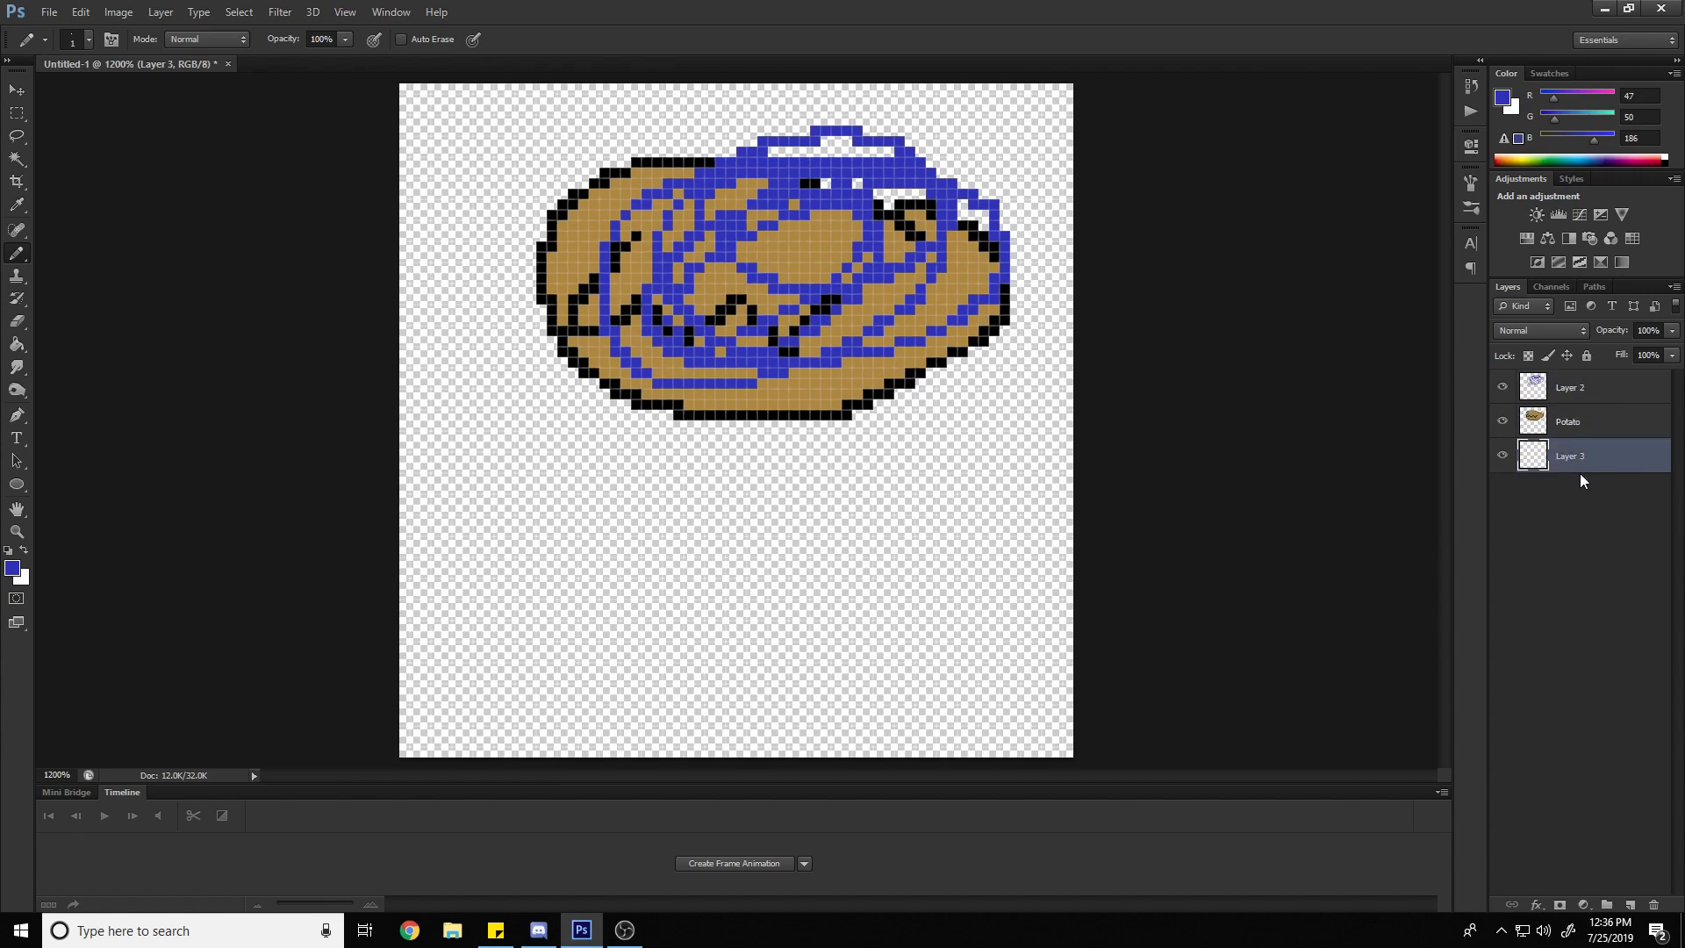
Set the foreground colour to black (000000) and draw a closed, lumpy rock outline on Layer 3 beneath the potato drawing
click(11, 568)
drag(1269, 345, 1019, 451)
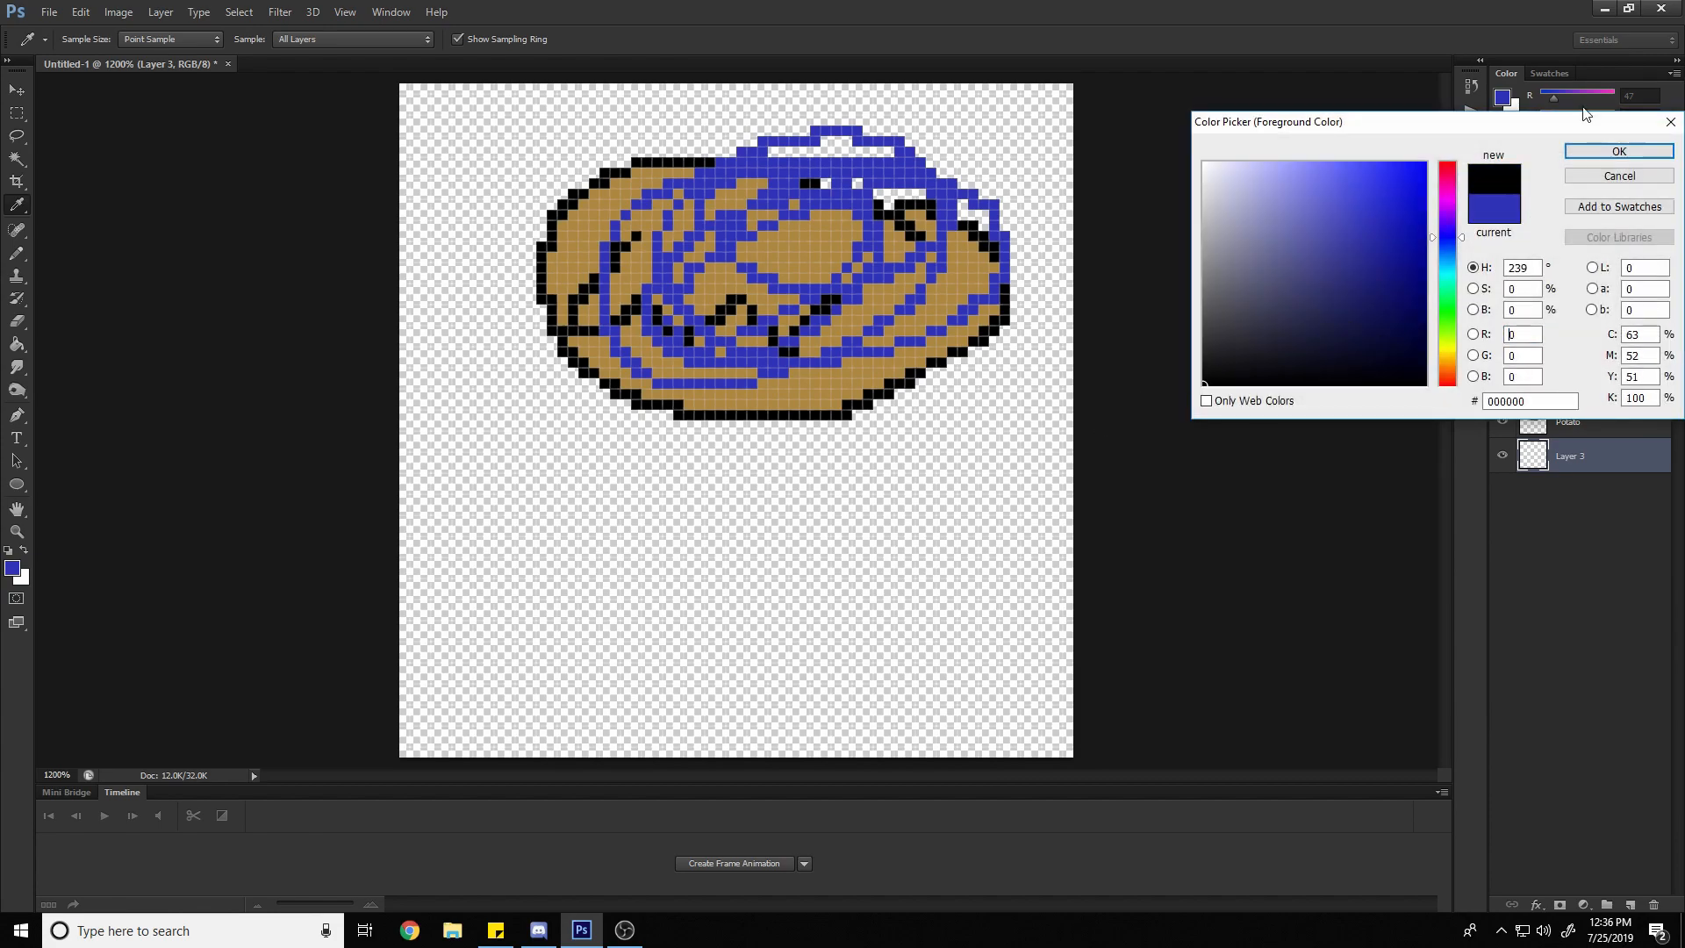
click(1619, 151)
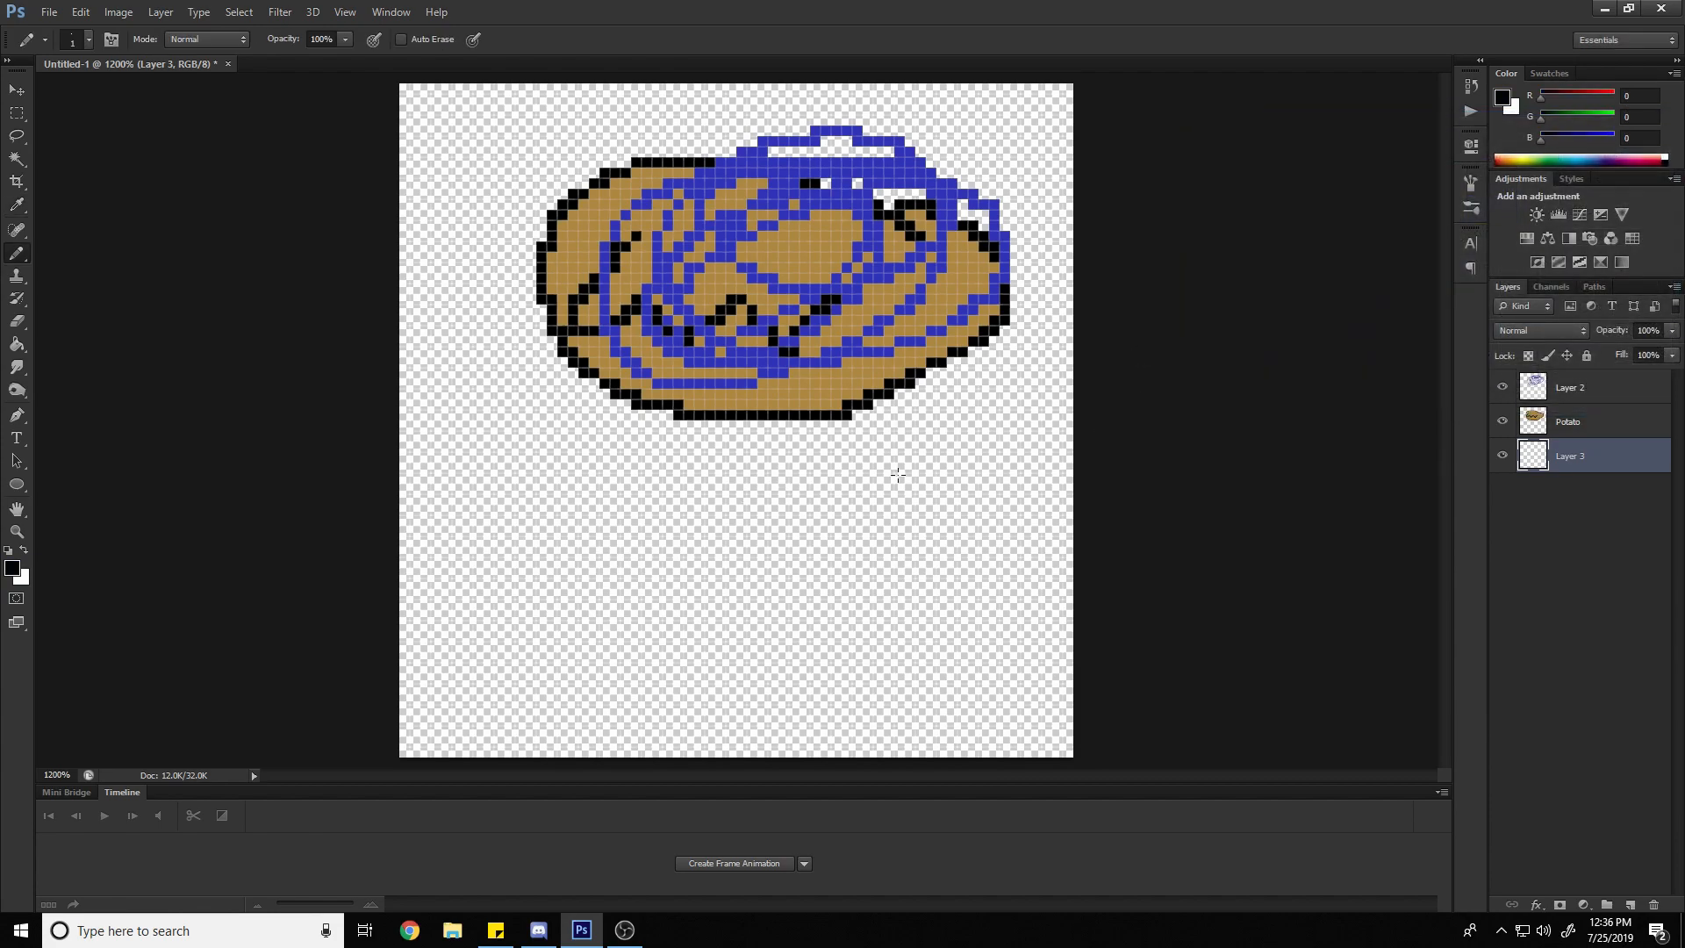
mouse_move(876, 541)
mouse_down()
mouse_move(771, 479)
mouse_move(660, 502)
mouse_move(607, 534)
mouse_move(566, 593)
mouse_move(569, 647)
mouse_move(727, 722)
mouse_move(879, 730)
mouse_move(945, 686)
mouse_move(954, 612)
mouse_move(871, 545)
mouse_up()
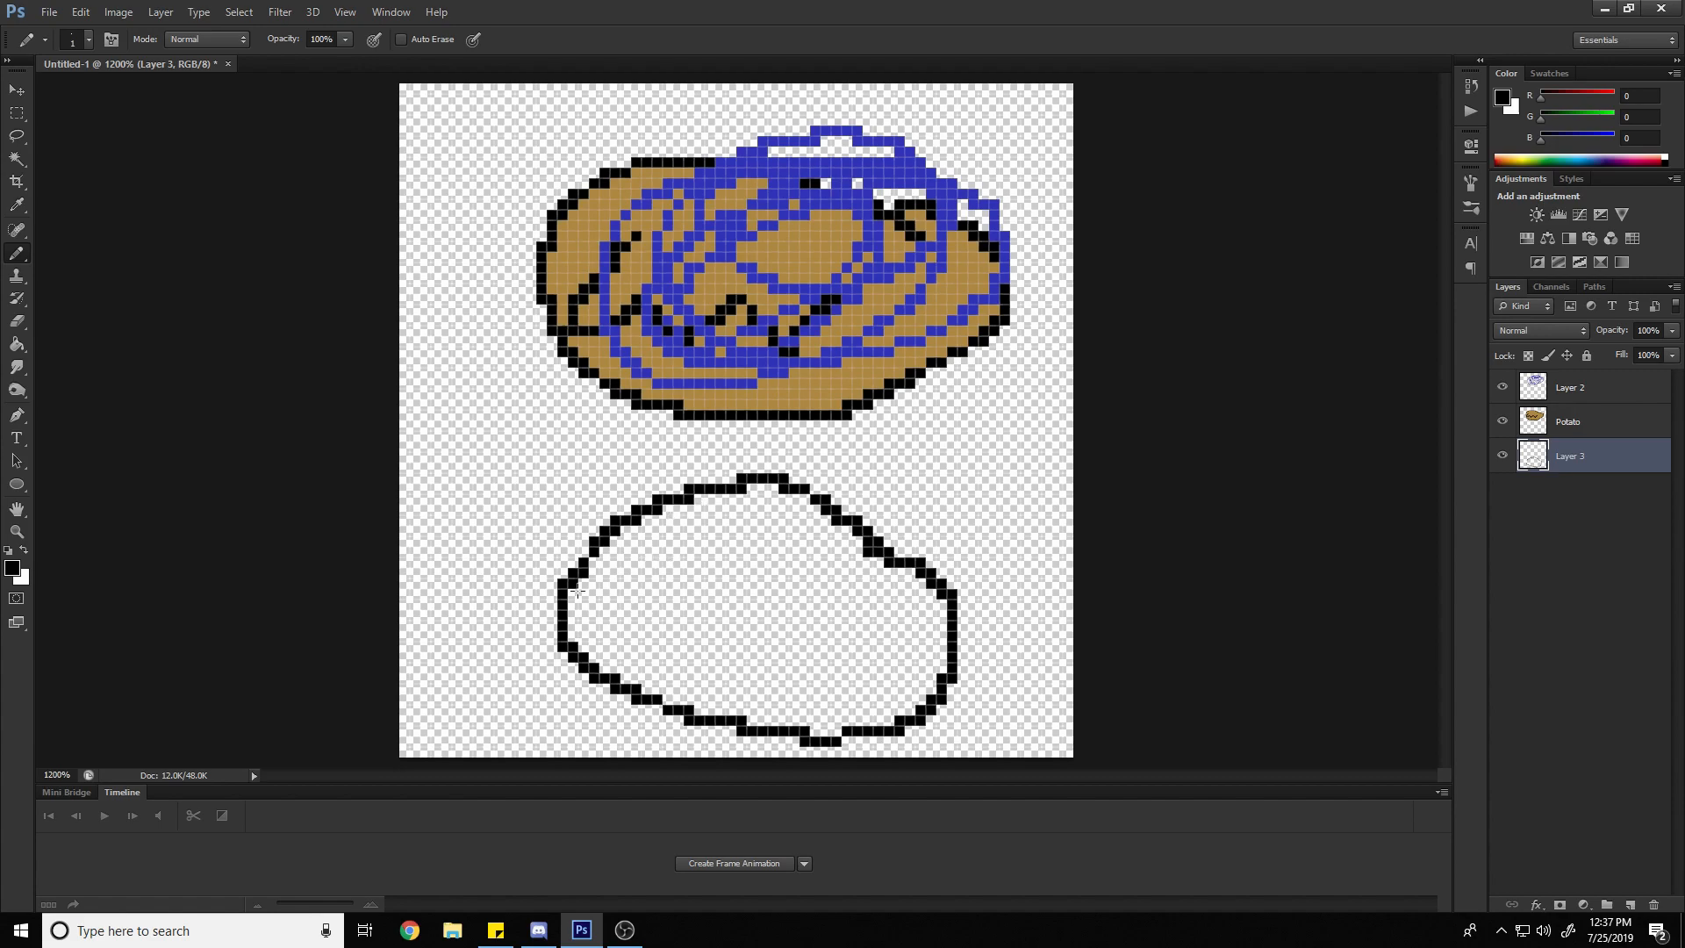
Set the foreground colour to a mid-grey with RGB values of 158, 158, 158
click(12, 568)
drag(1219, 264, 1173, 247)
click(1634, 152)
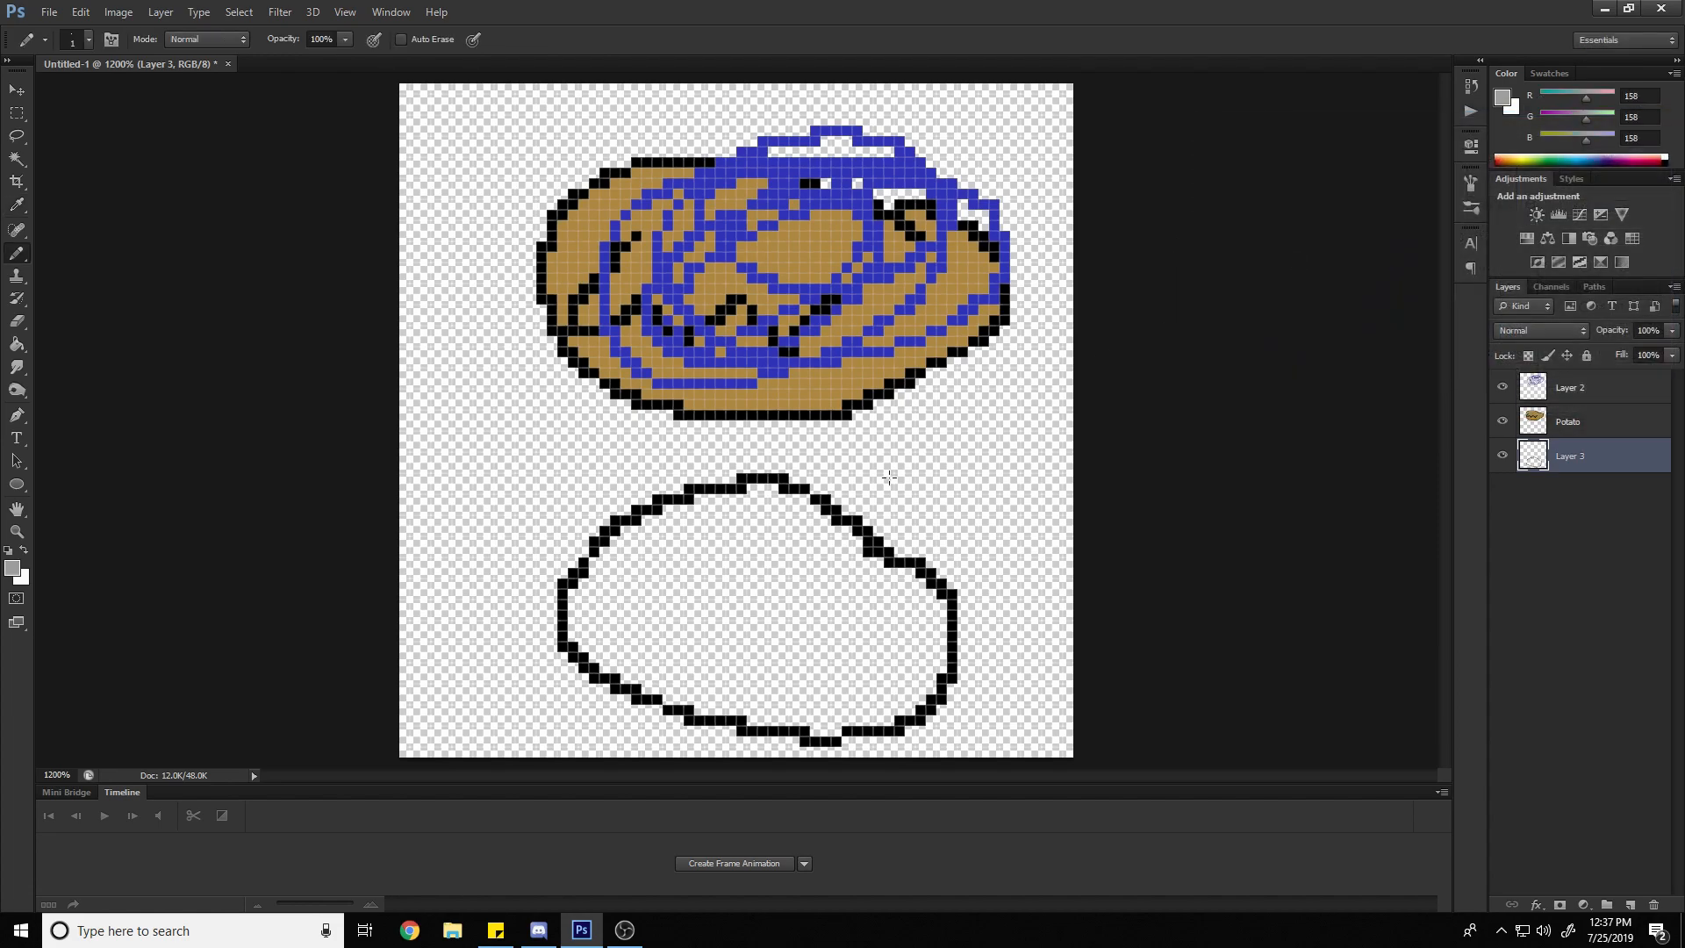
Try scribbling grey shading along the inner upper edge of the rock outline, and undo the strokes
drag(752, 499, 752, 478)
click(743, 478)
key(ctrl+z)
mouse_move(772, 492)
mouse_down()
mouse_move(743, 477)
mouse_move(676, 531)
mouse_move(658, 535)
mouse_move(682, 510)
mouse_move(618, 526)
mouse_up()
key(ctrl+z)
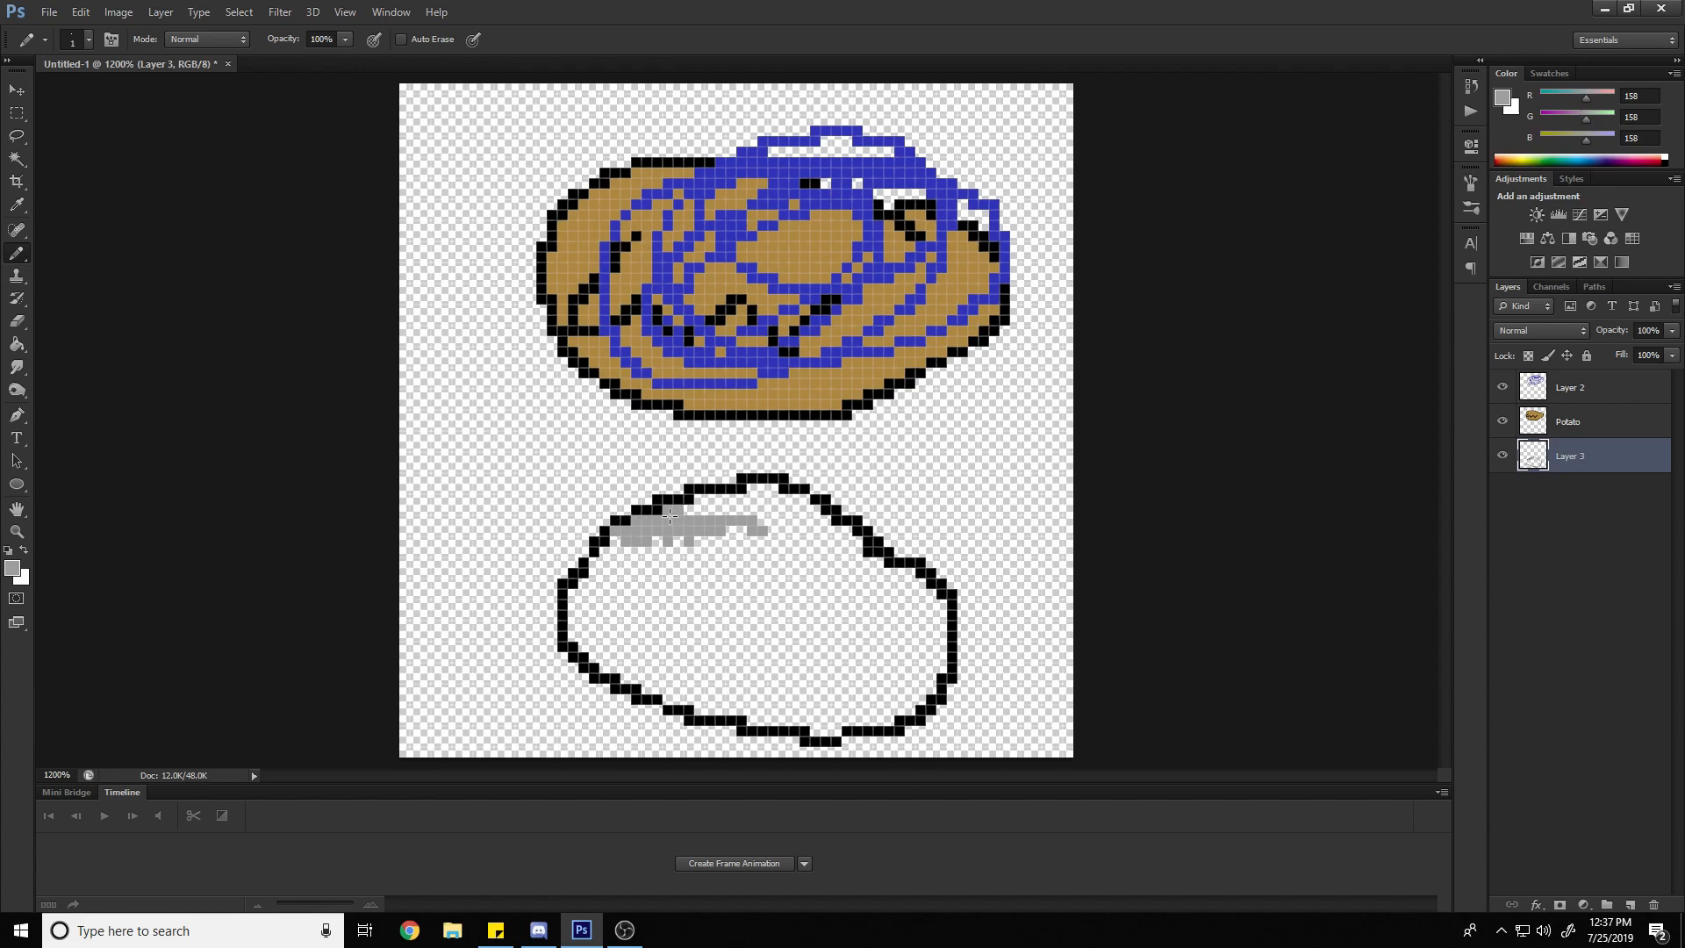
key(ctrl+z)
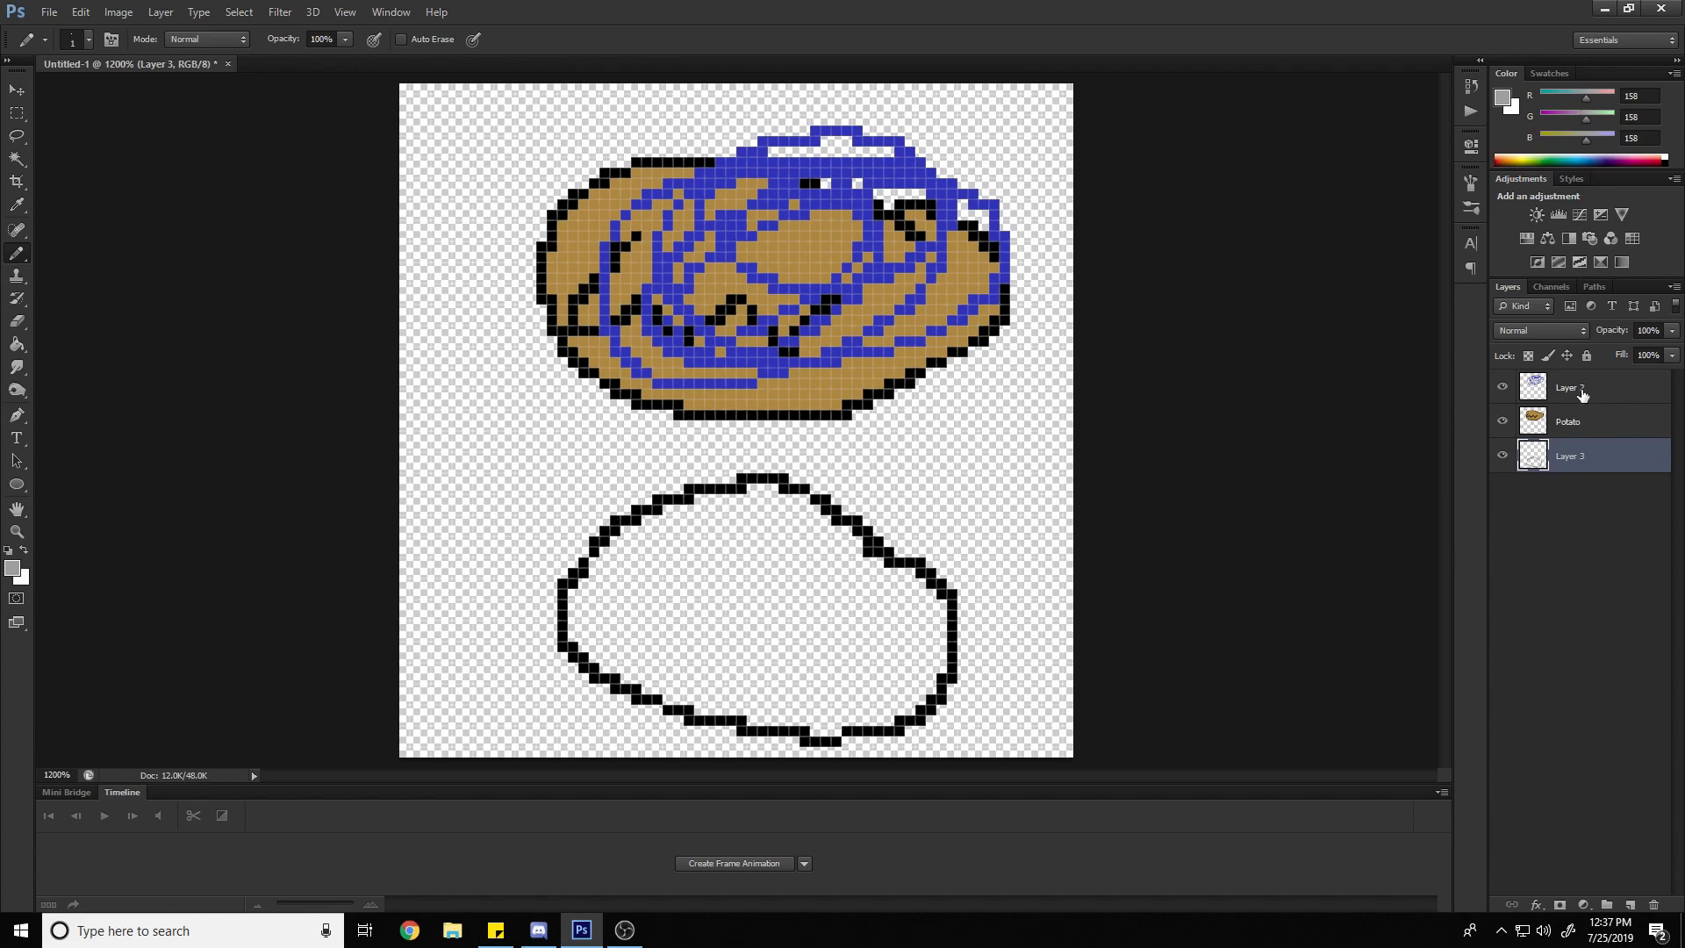
Rename Layer 3, which holds the black rock outline, as Rock
double_click(1563, 460)
text(Rock)
key(Return)
Add a new layer named Rock_Colour beneath Rock and paint rough grey shading inside the left side of the rock outline
click(1630, 905)
drag(1577, 462, 1566, 488)
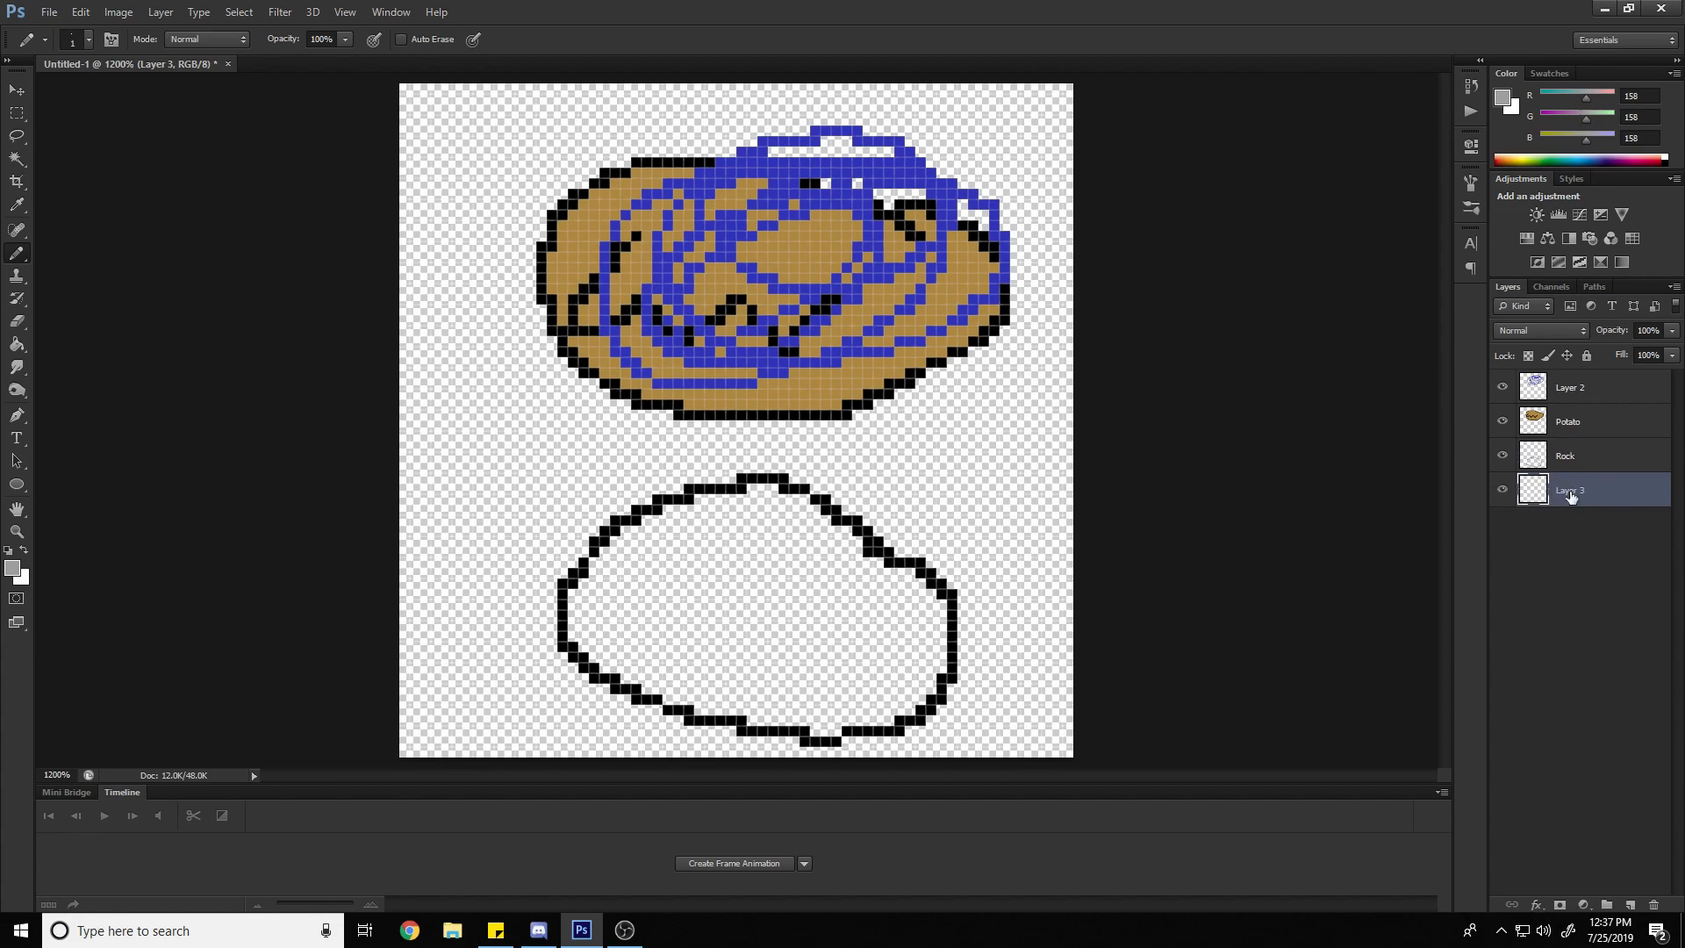
double_click(1573, 490)
text(Rock_Colour)
key(Return)
mouse_move(708, 570)
mouse_down()
mouse_move(644, 517)
mouse_move(576, 582)
mouse_move(569, 637)
mouse_move(588, 663)
mouse_move(698, 703)
mouse_move(587, 643)
mouse_move(577, 613)
mouse_move(701, 496)
mouse_up()
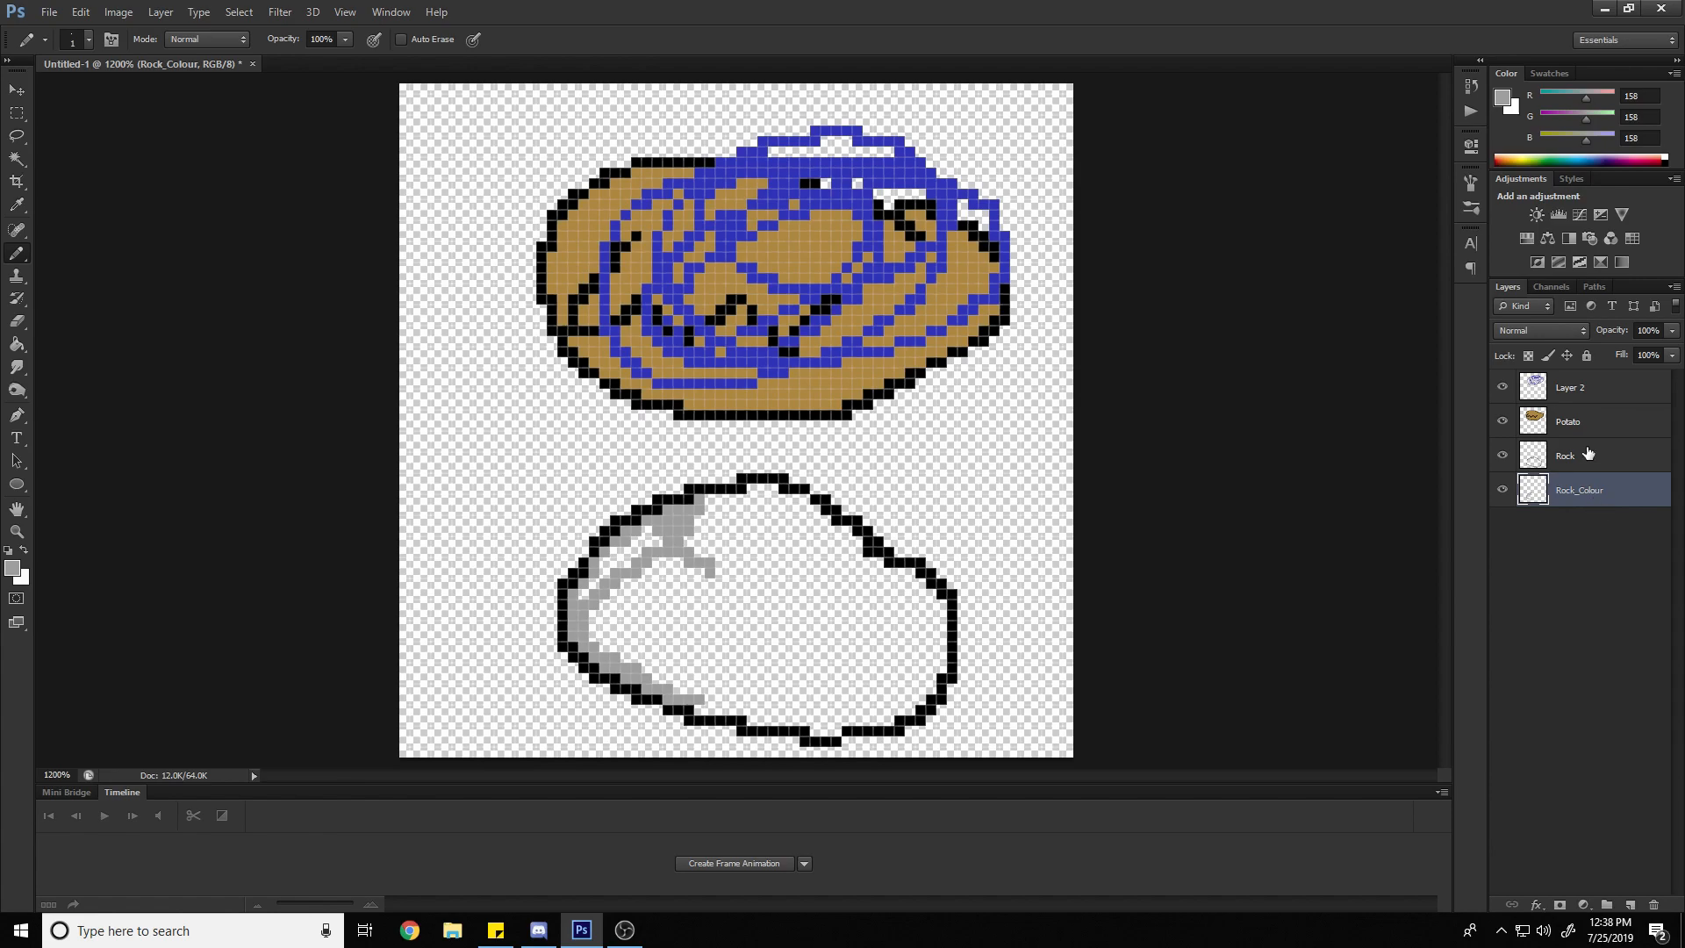
Rename Layer 2, which holds the blue scribble, as Blue
click(1577, 392)
double_click(1577, 392)
text(Blue)
key(Return)
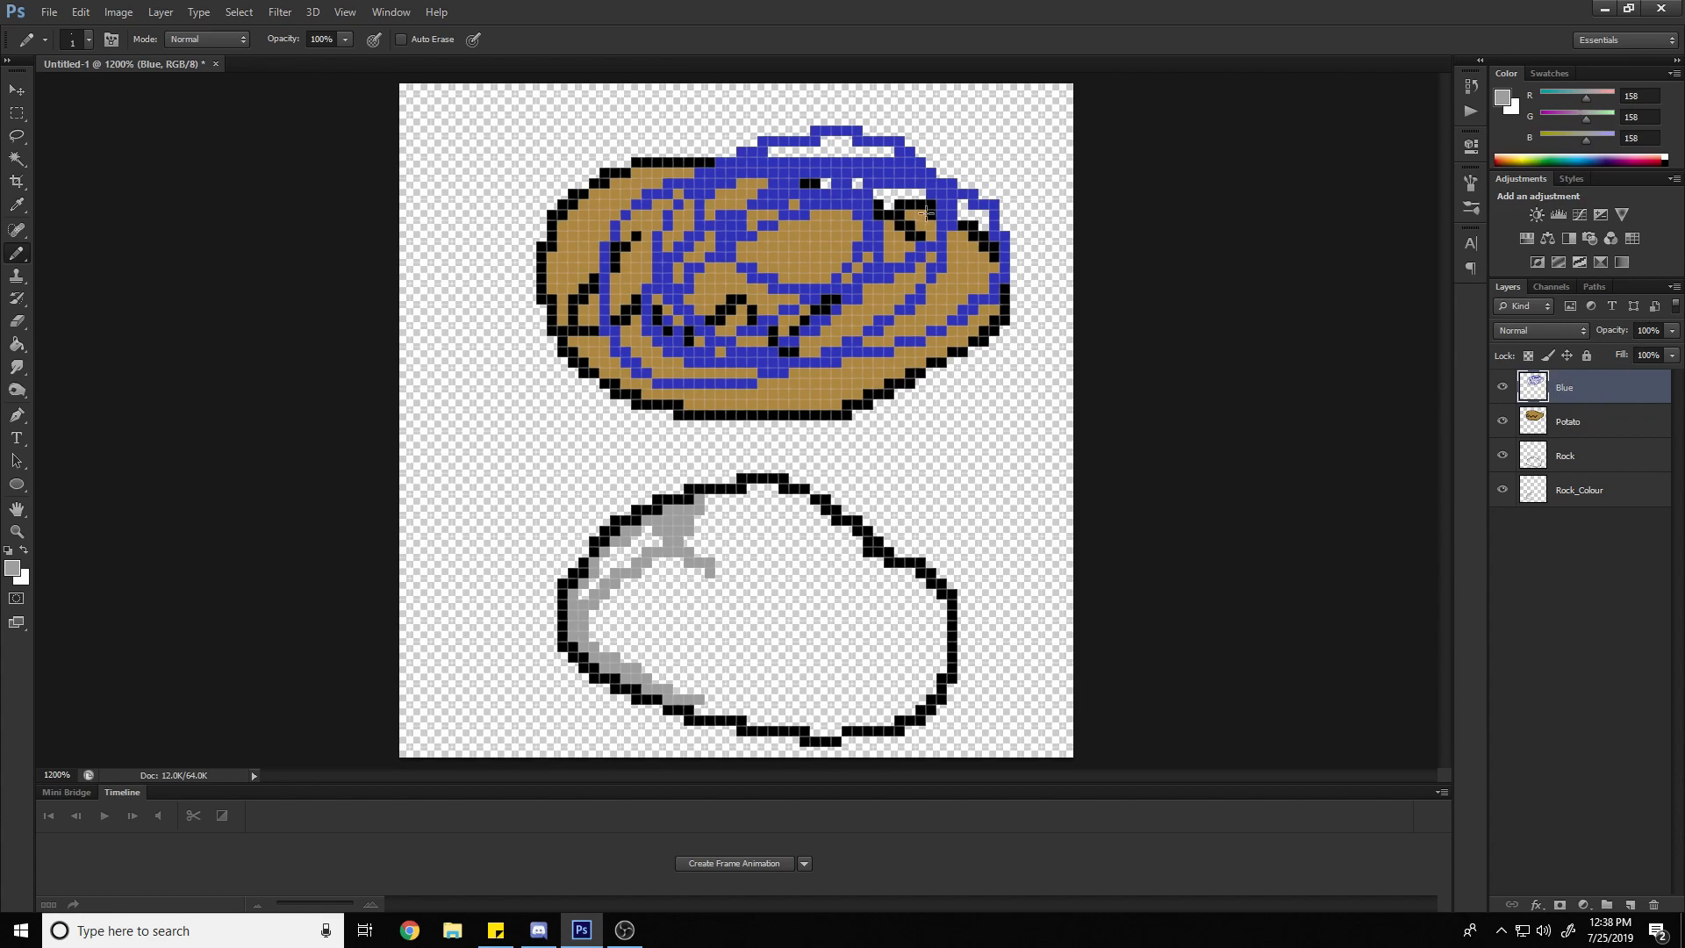
Set the opacity of the Blue layer to 30%
click(776, 142)
key(ctrl+z)
click(1650, 330)
key(BackSpace)
key(BackSpace)
key(BackSpace)
text(30)
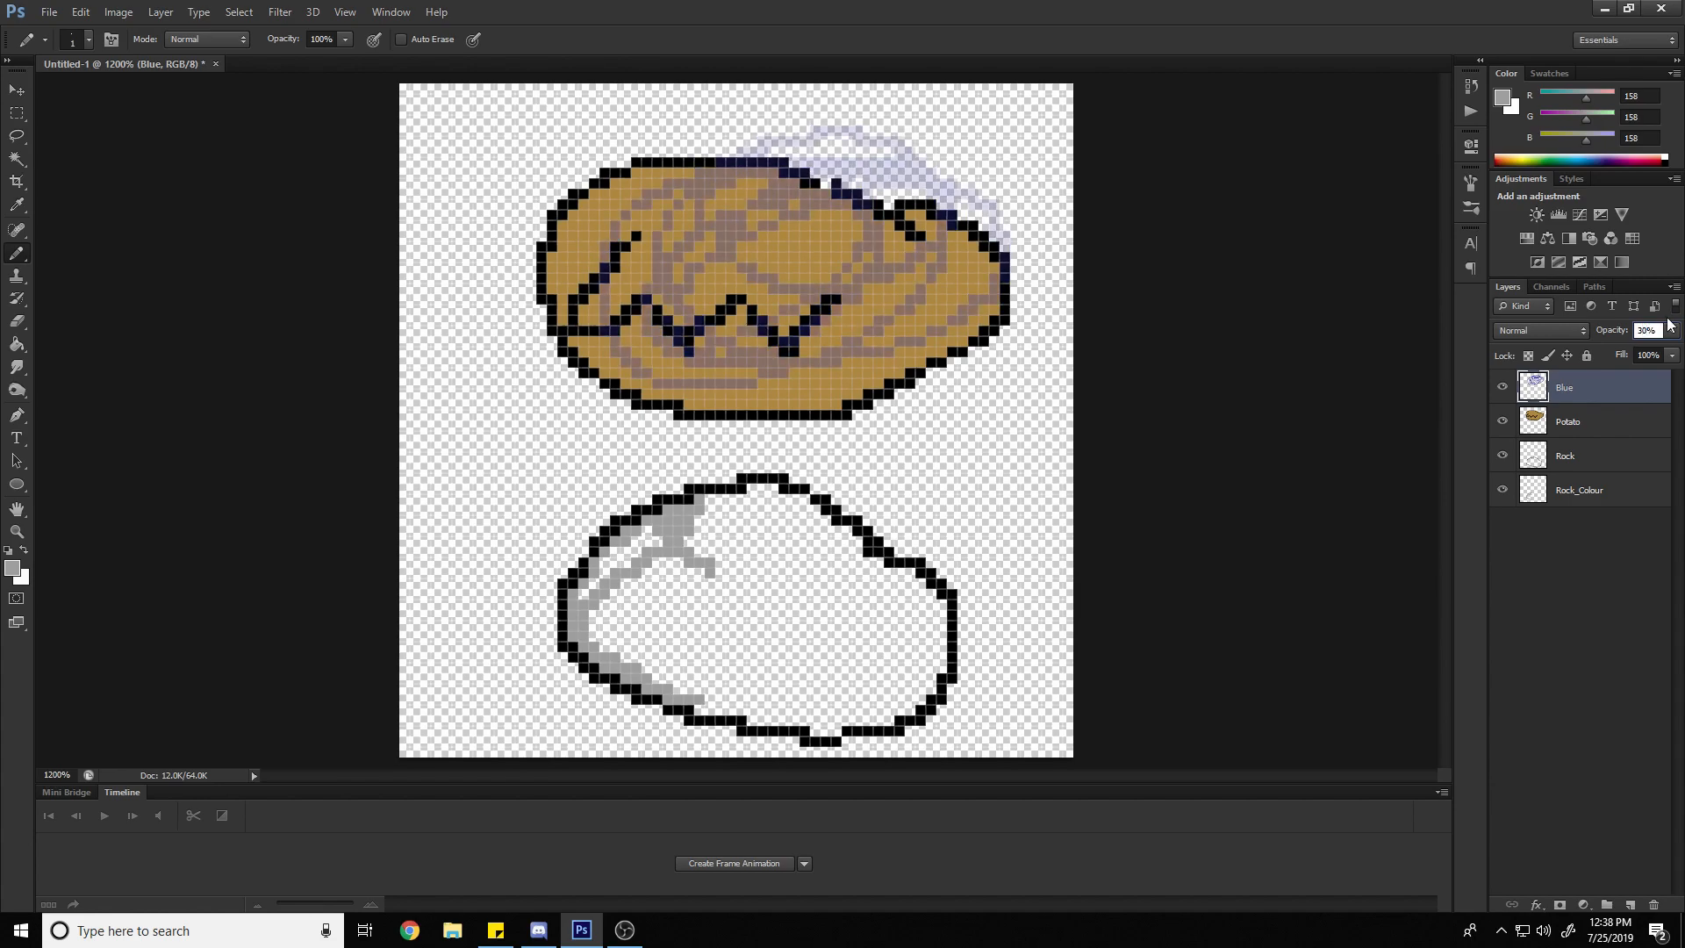
key(Return)
Compare the opacity values of the Potato and Blue layers by selecting each one in turn
click(1647, 330)
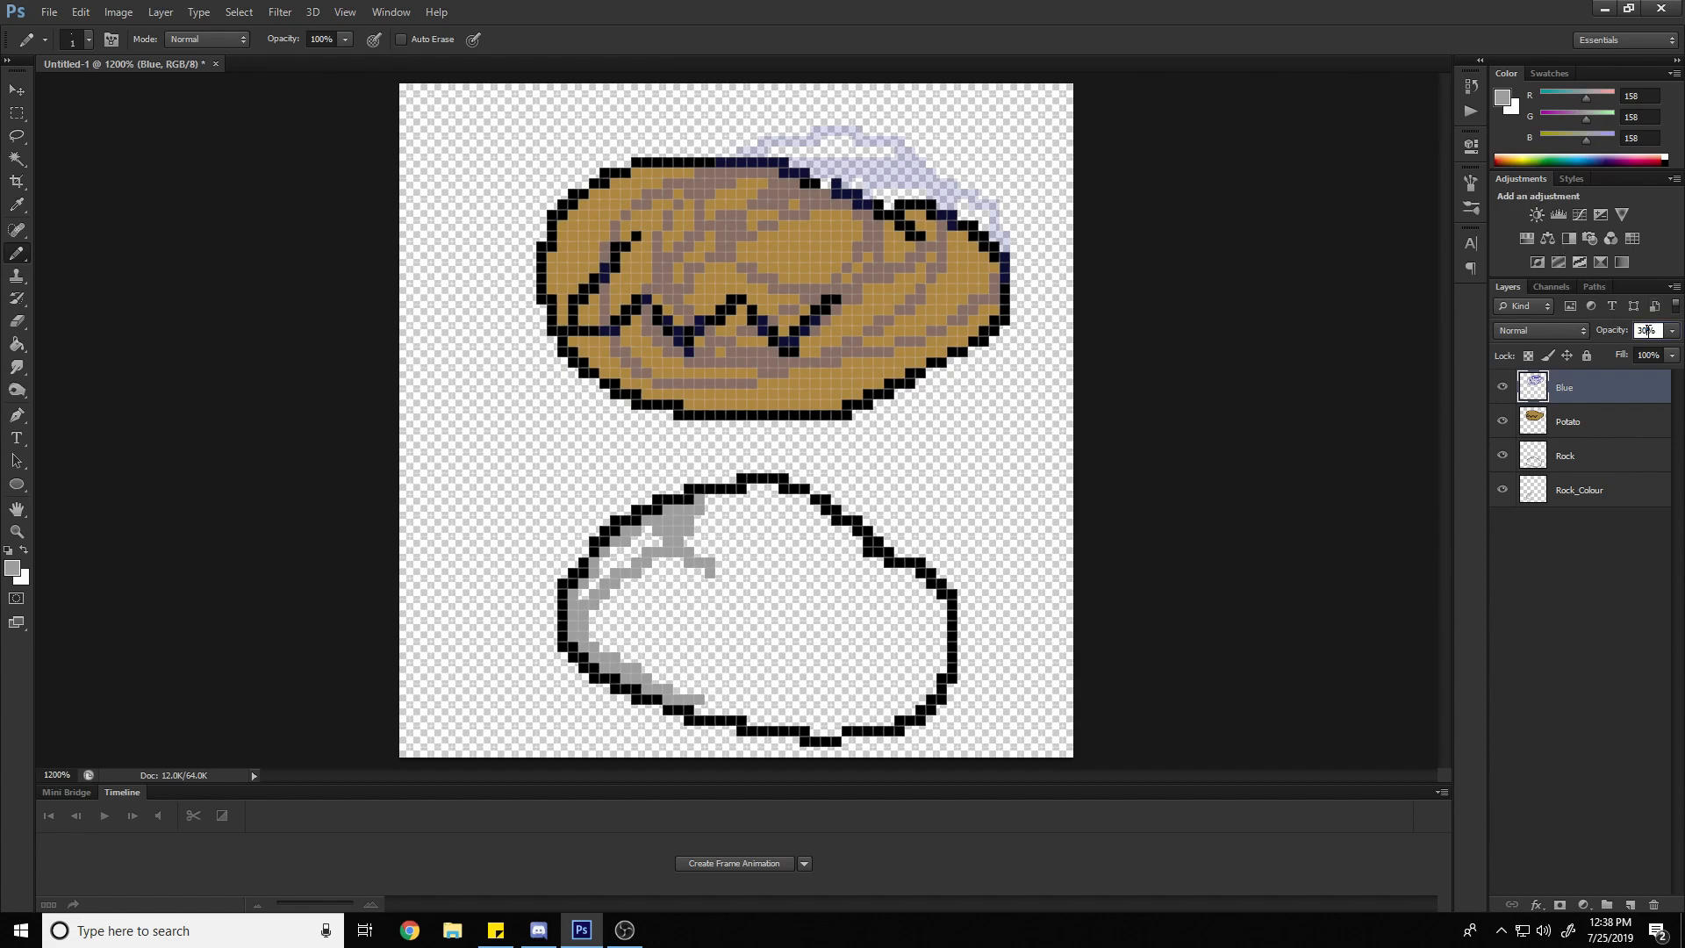
click(1596, 421)
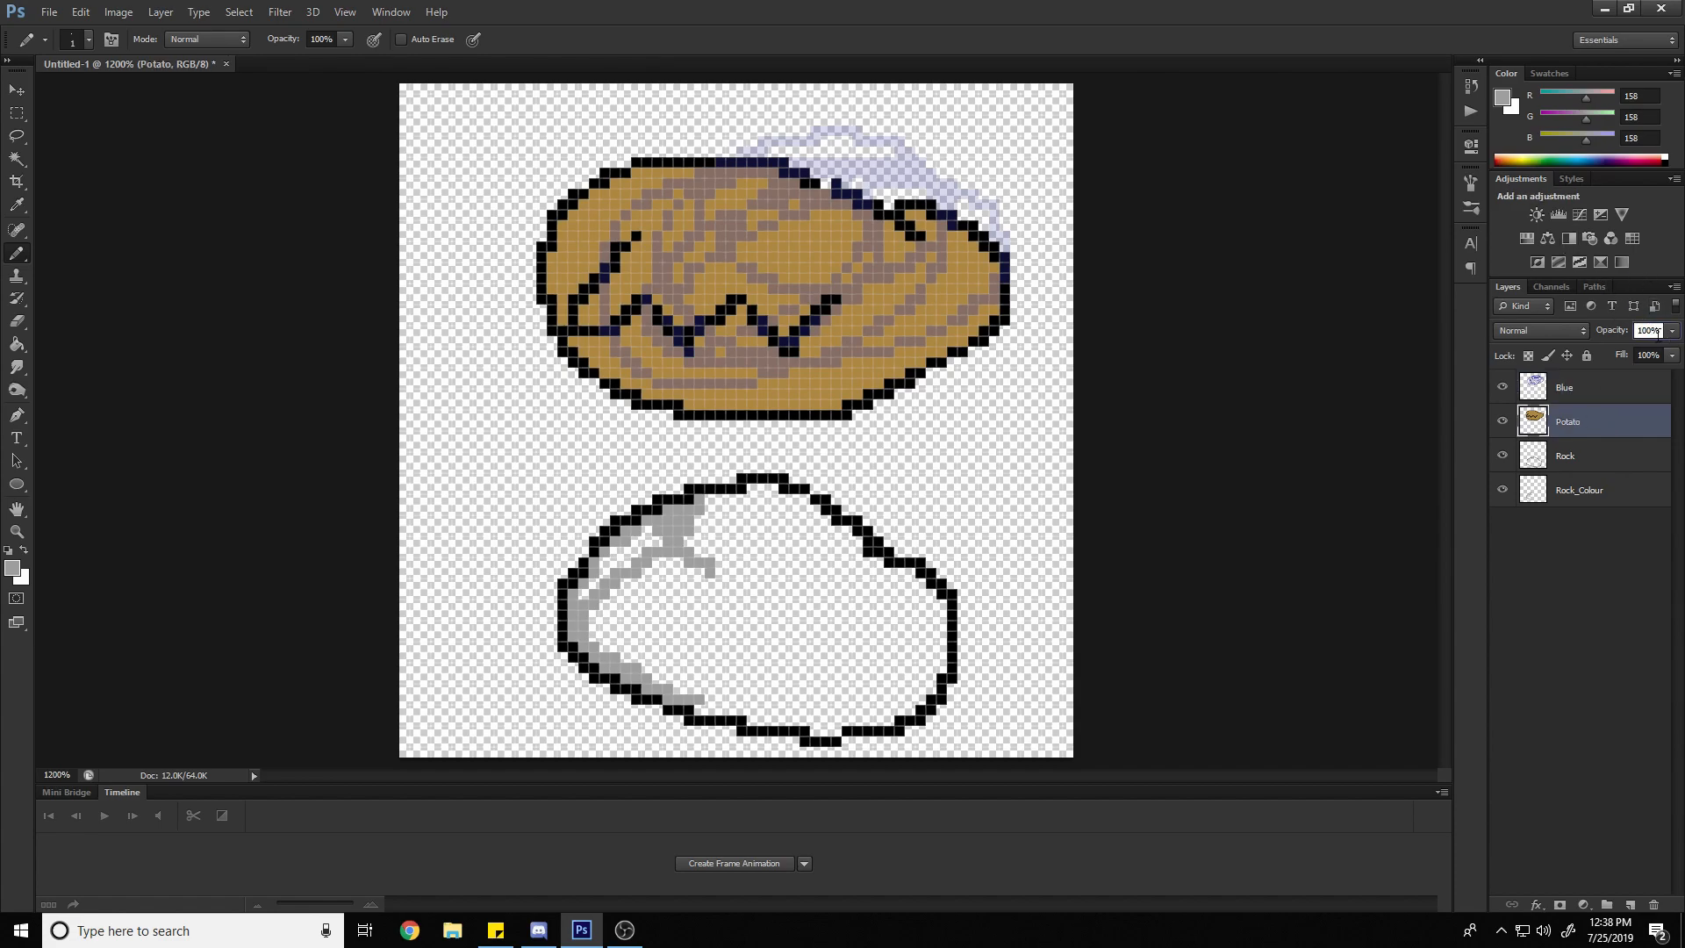
click(1599, 388)
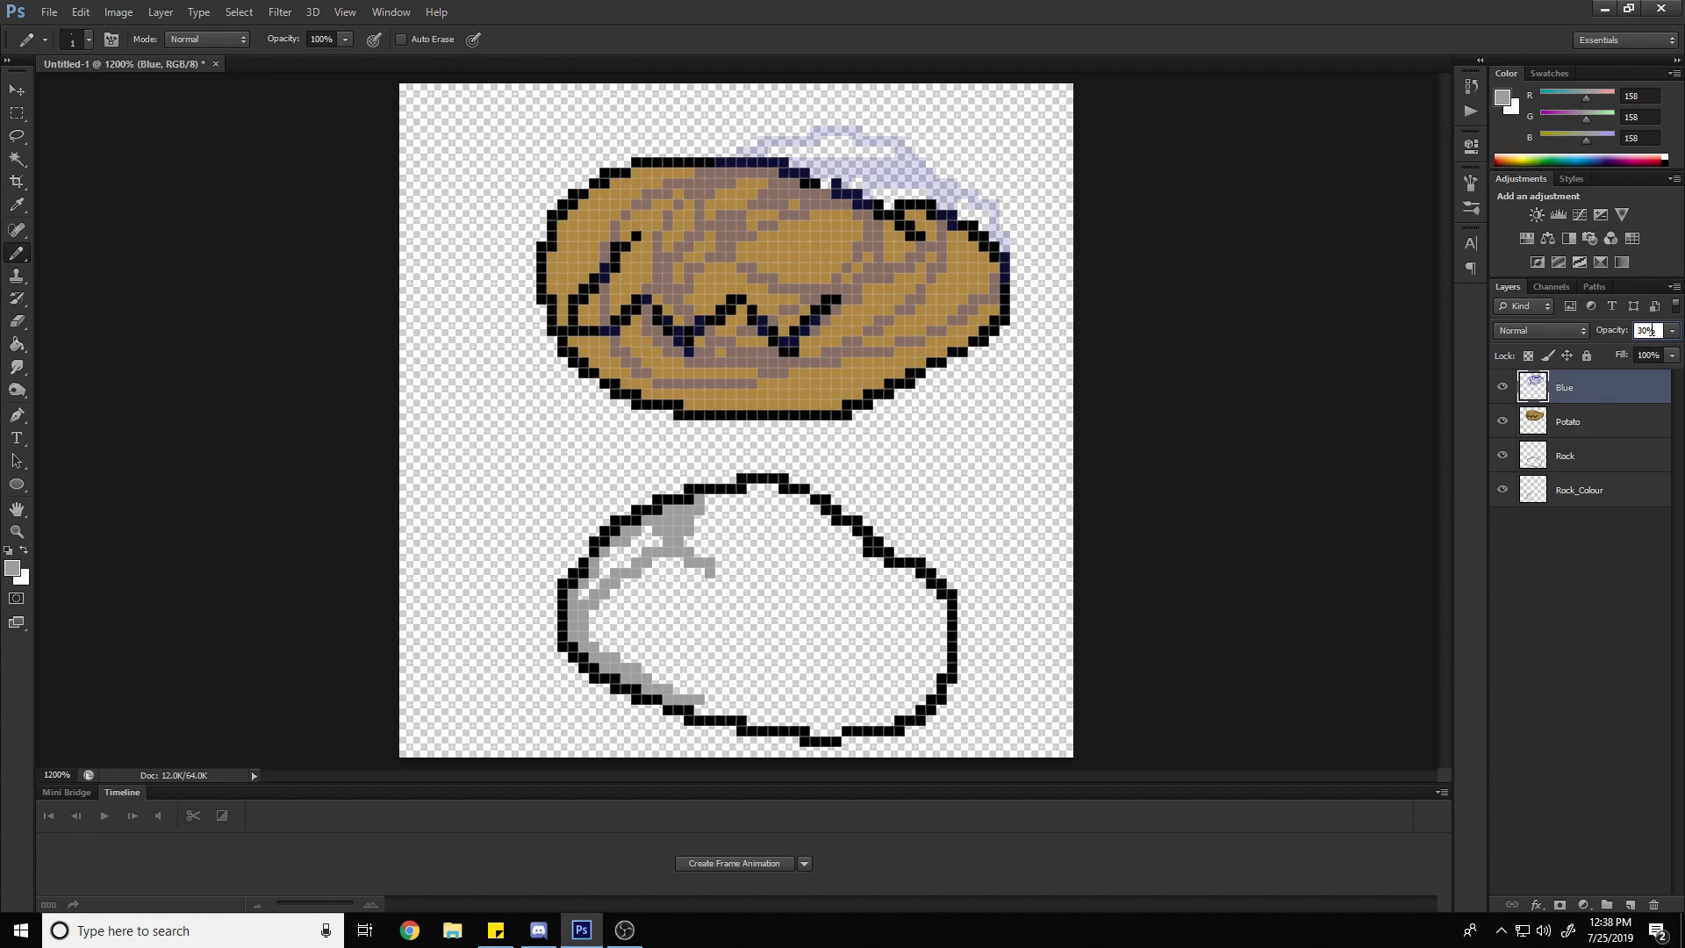
click(1609, 428)
Merge the Blue layer down into the Potato layer
click(1637, 398)
right_click(1595, 386)
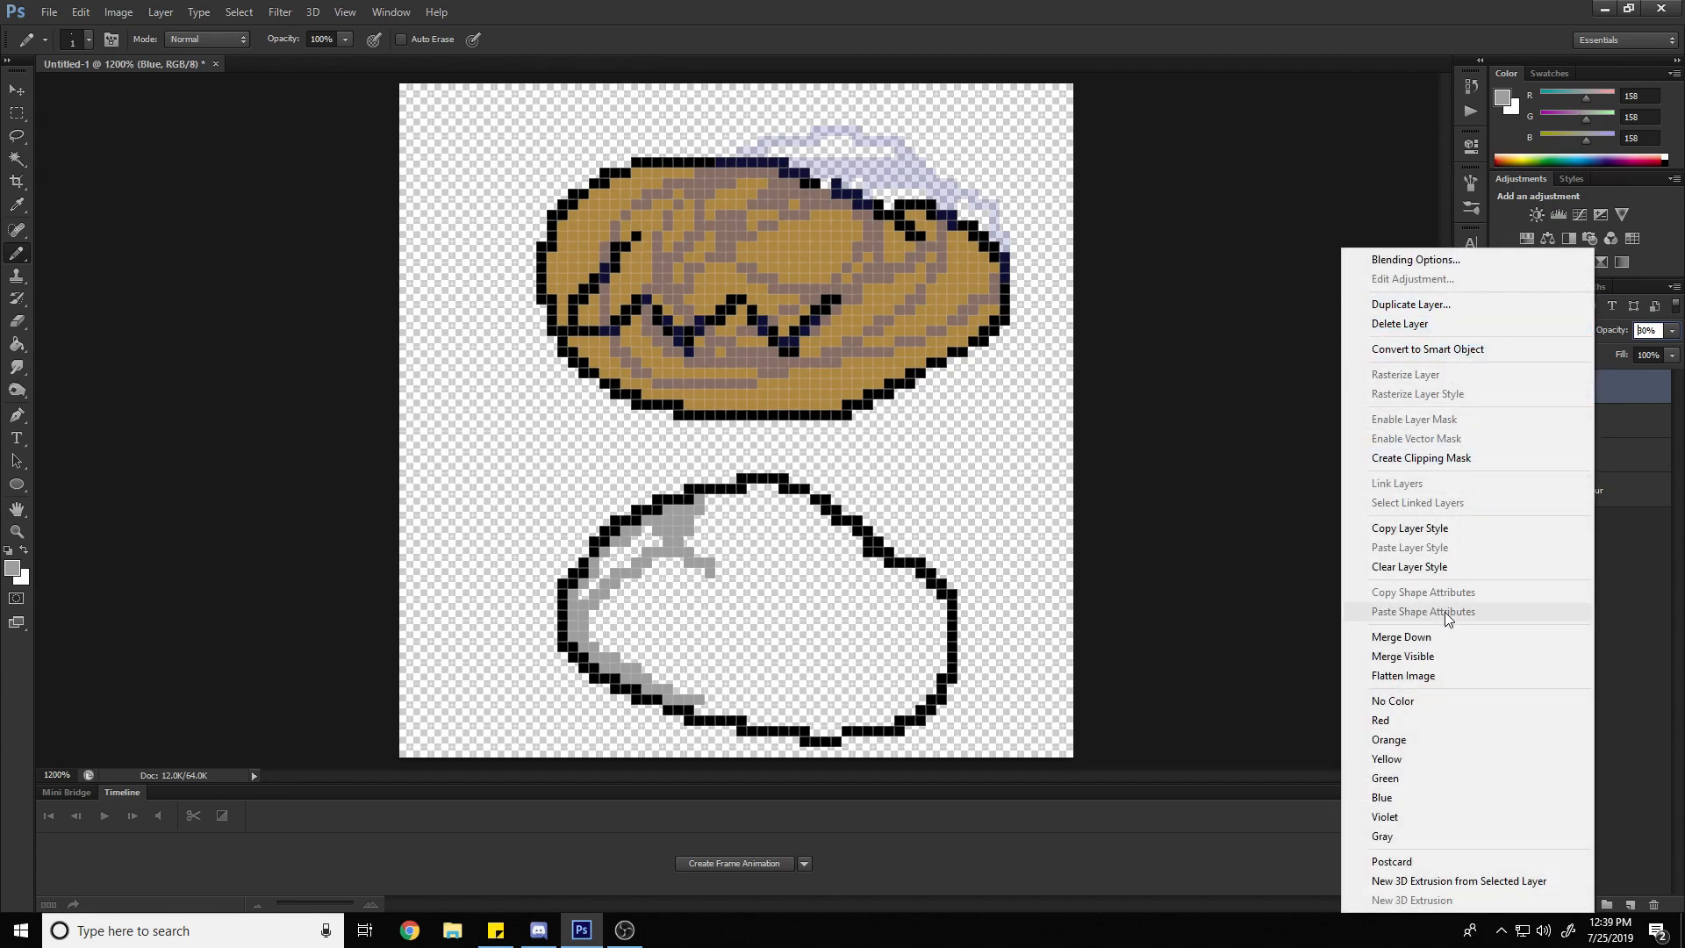
click(1445, 635)
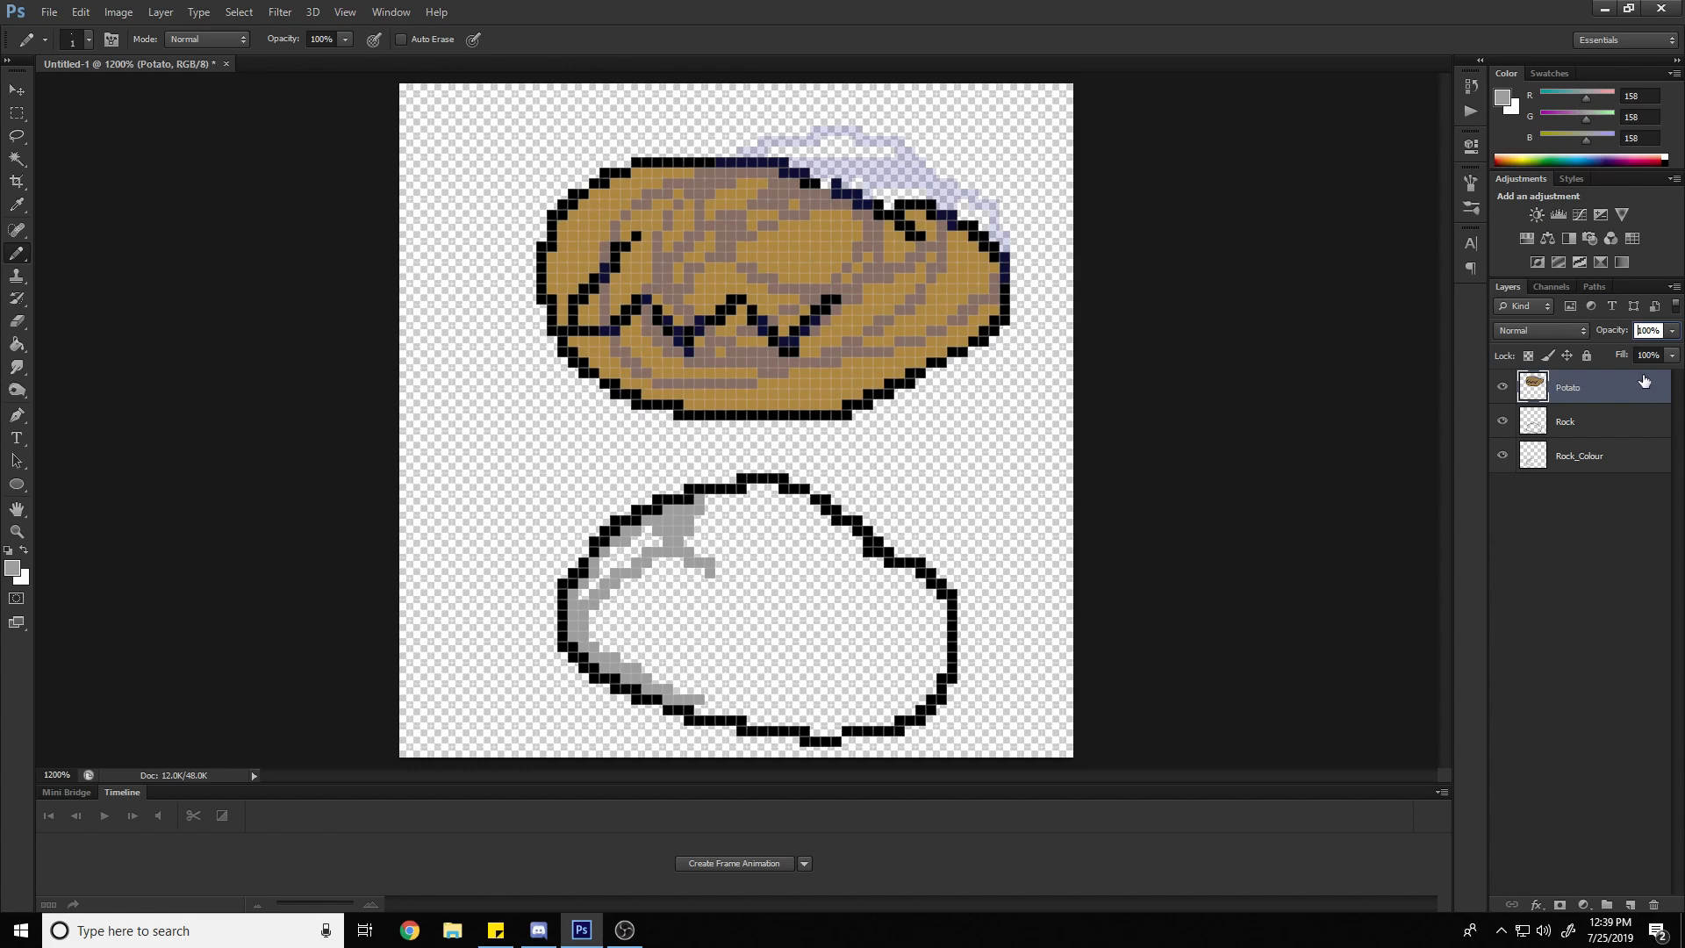
Use the Move tool to shift the Potato layer's drawing one pixel left and one pixel down
click(1585, 425)
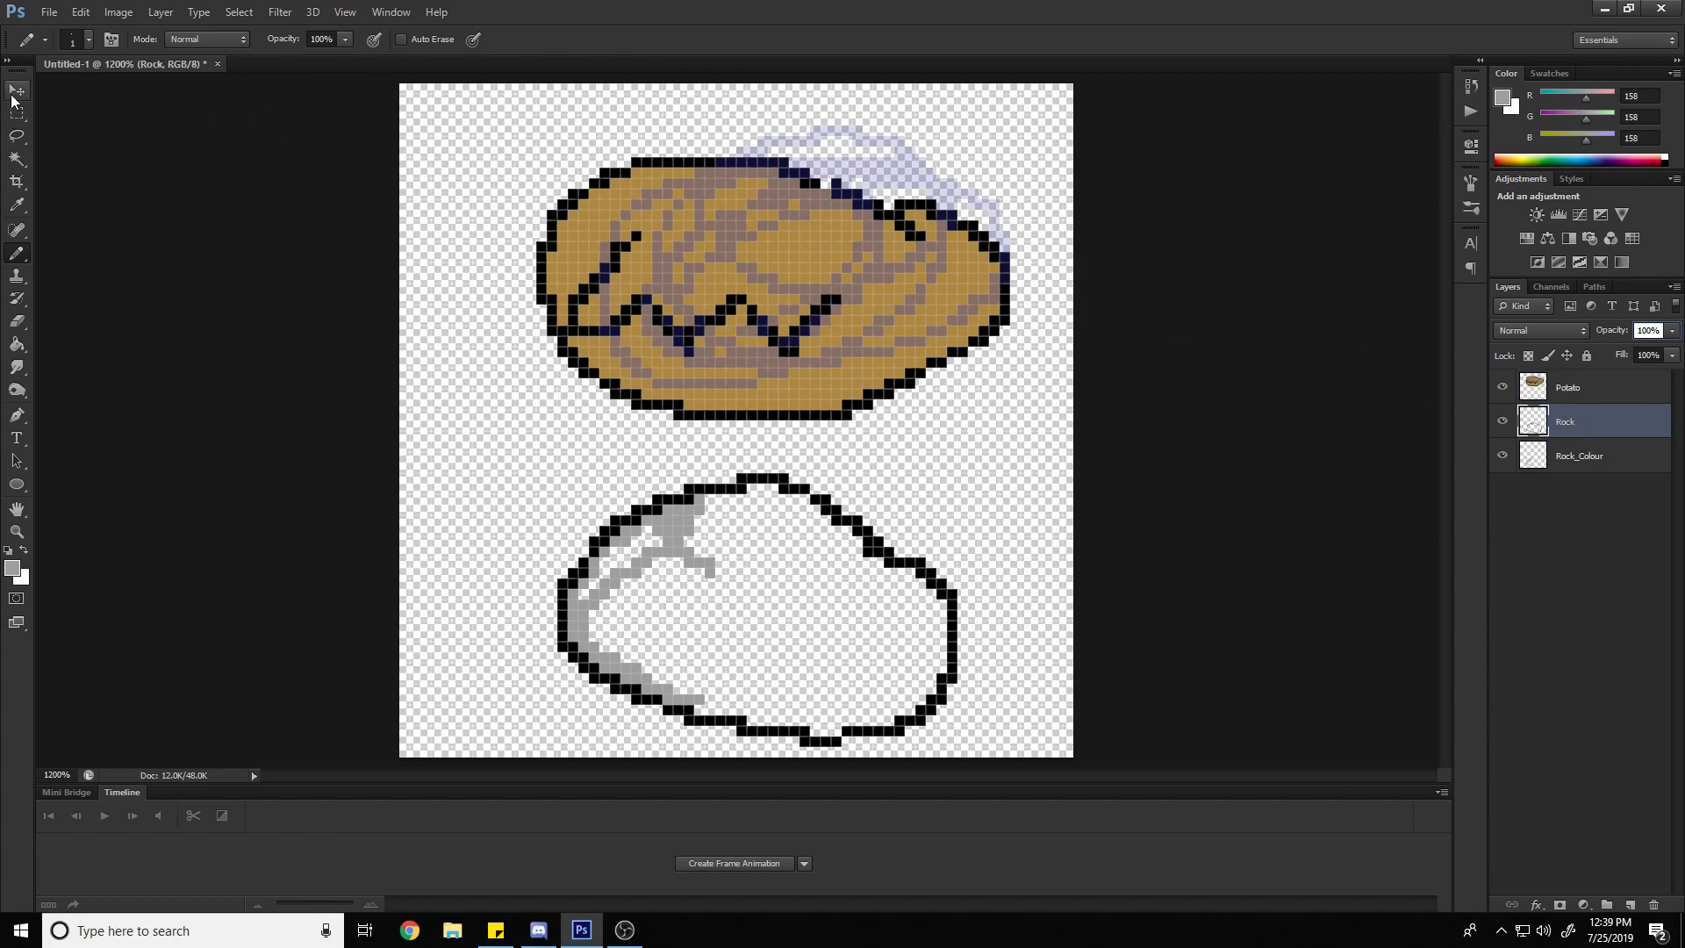
click(16, 90)
mouse_move(866, 244)
mouse_down()
mouse_move(838, 209)
mouse_move(871, 260)
mouse_move(795, 234)
mouse_move(850, 256)
mouse_move(814, 270)
mouse_up()
key(ctrl+z)
click(1554, 400)
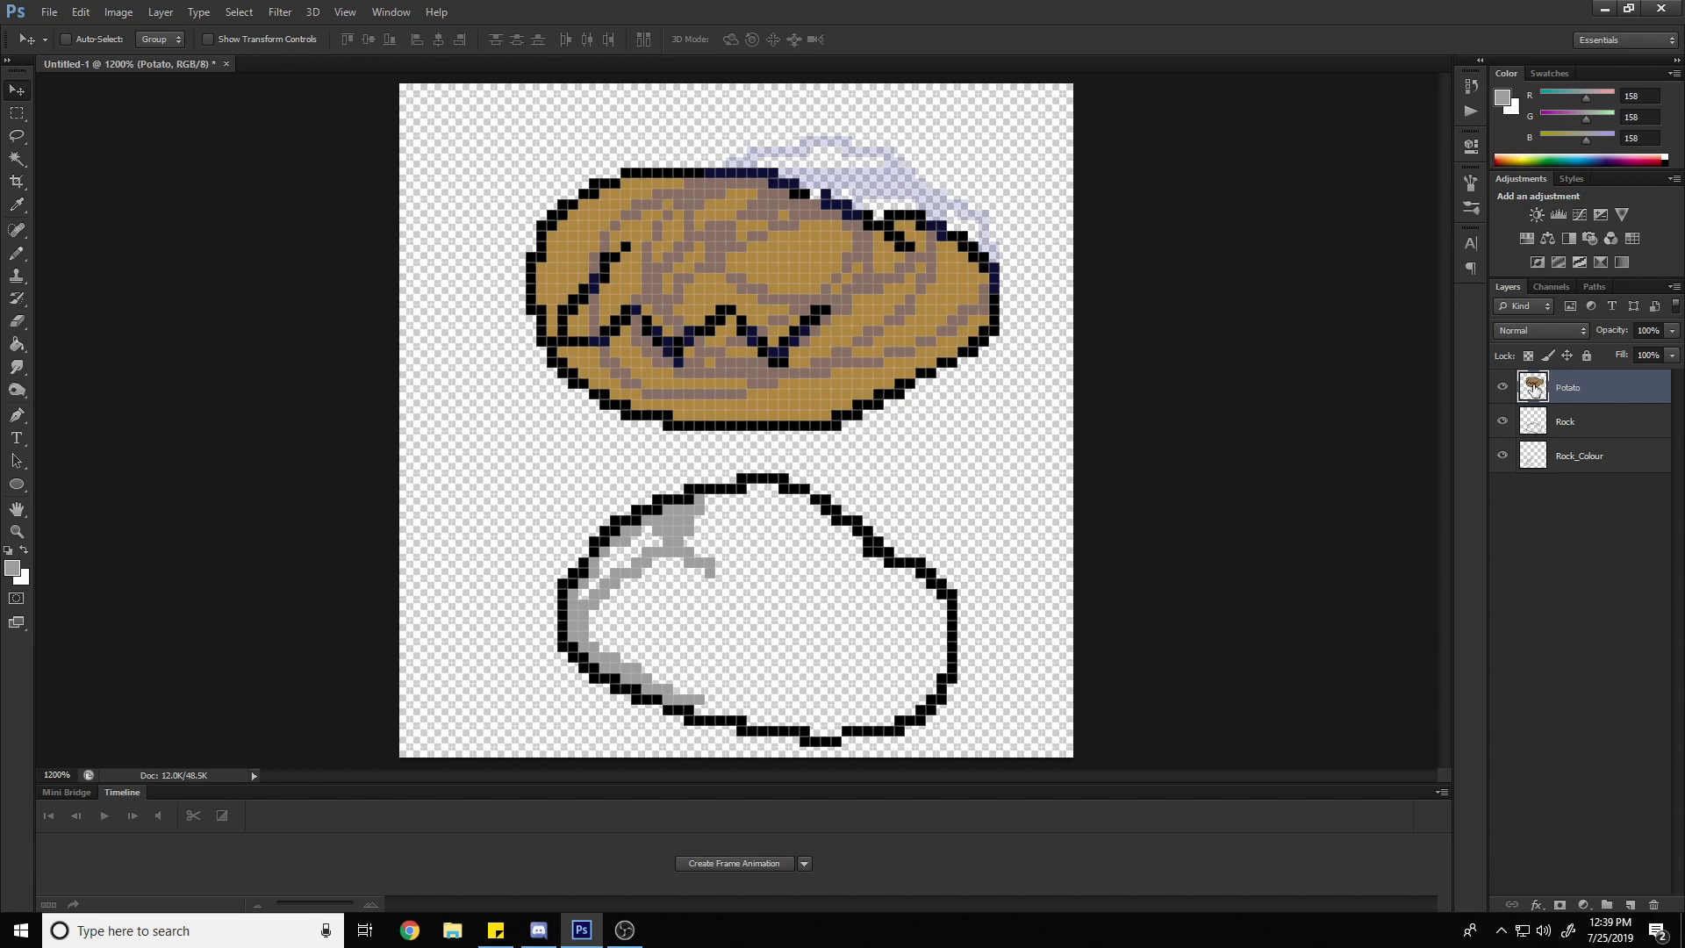
Merge all visible layers into the single Rock layer
click(1606, 430)
click(1591, 386)
click(1592, 430)
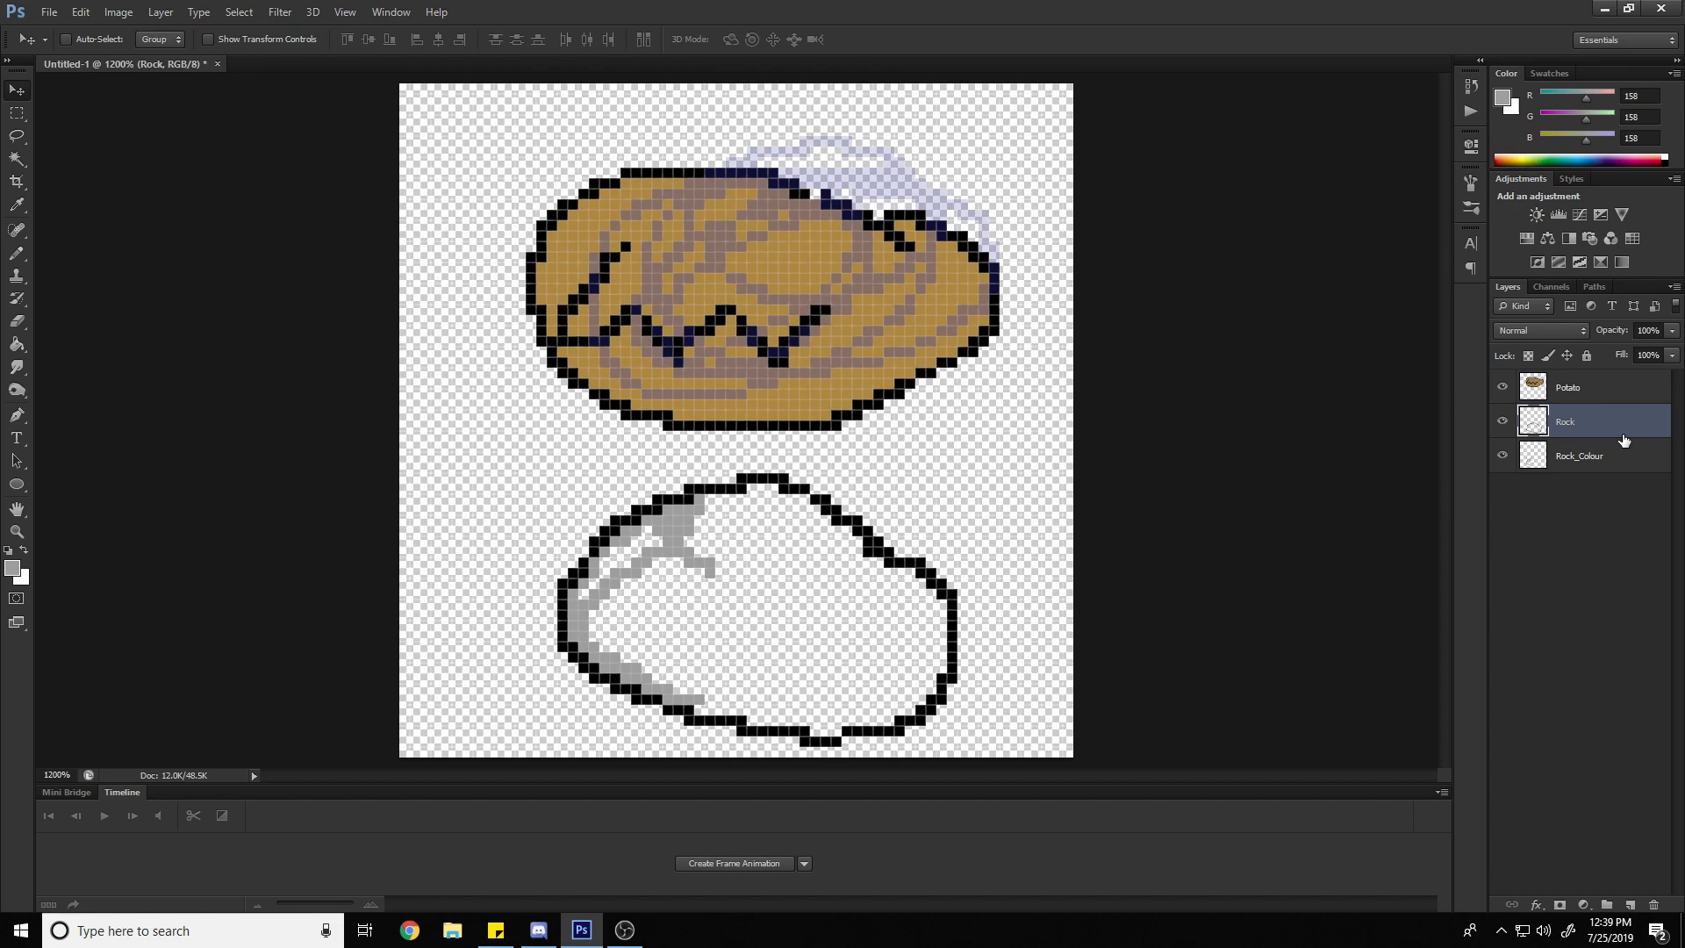
key(ctrl+shift+e)
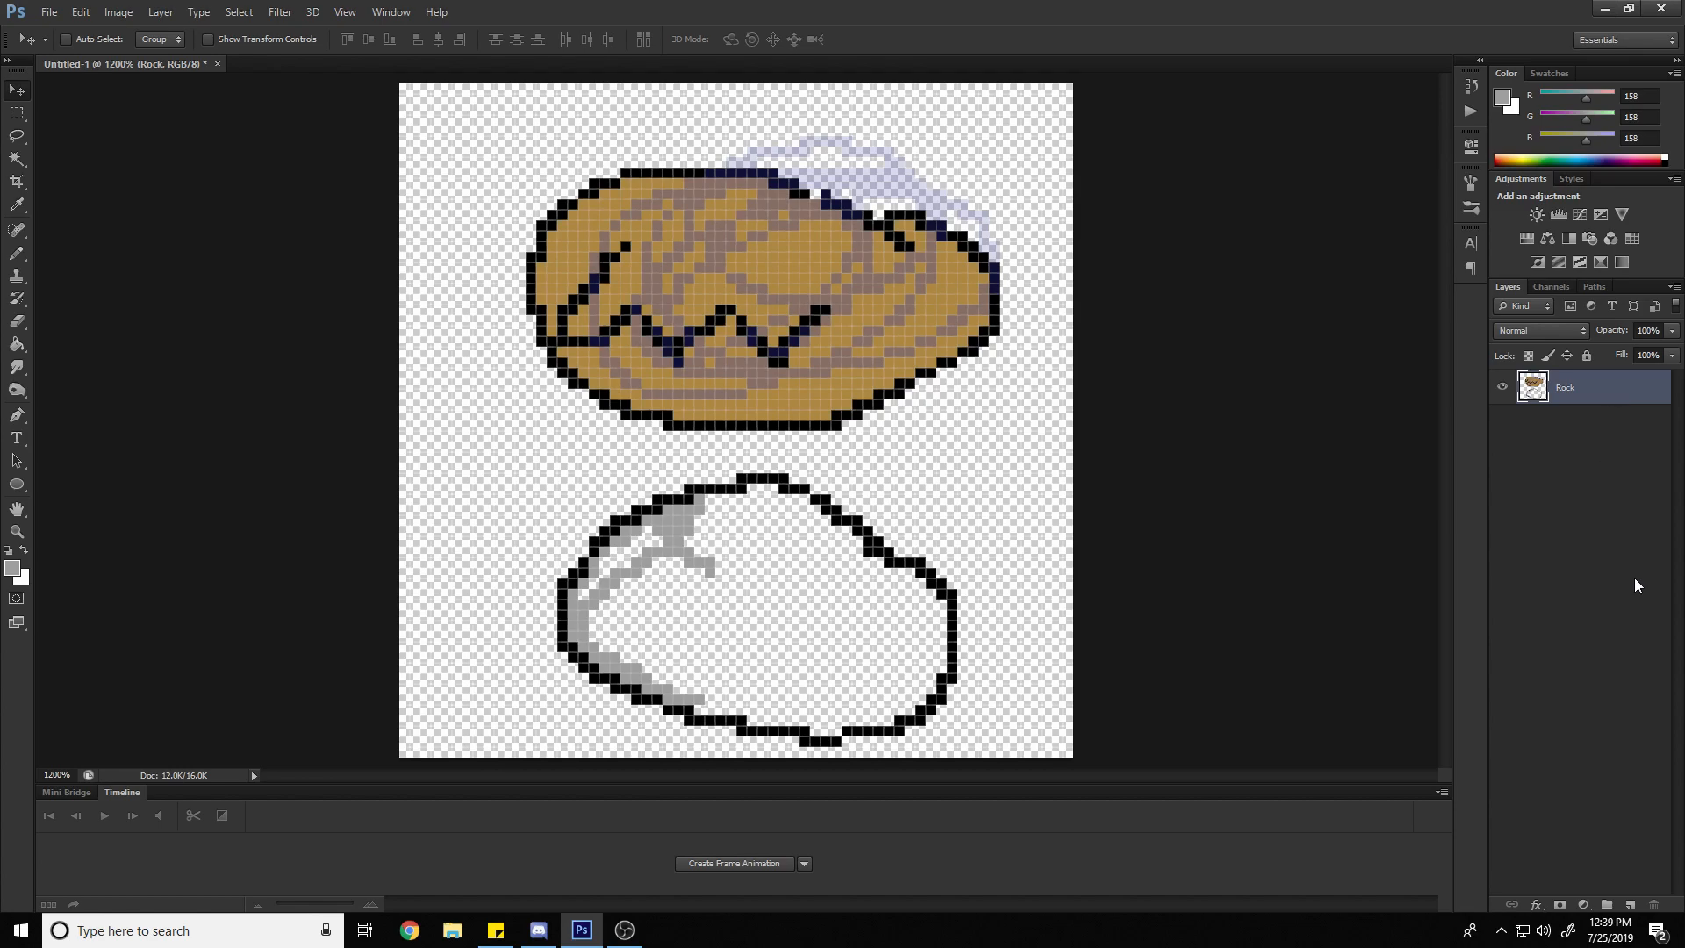
Create a layer group and move the merged Rock layer into it
click(1608, 905)
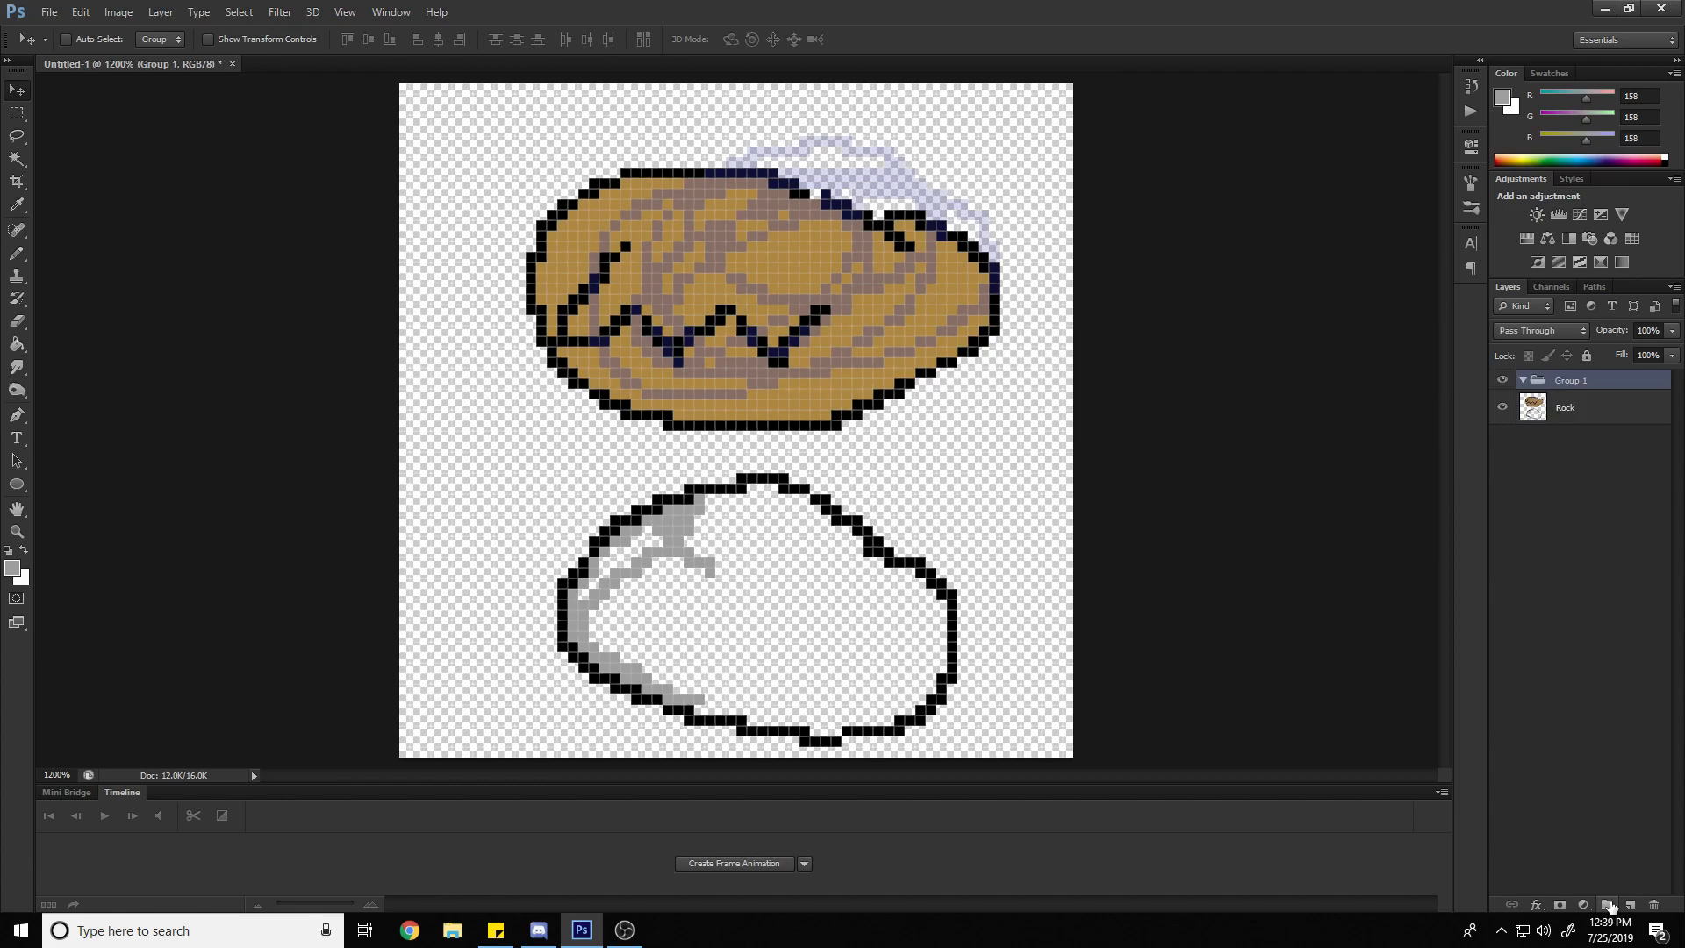
drag(1586, 419, 1585, 395)
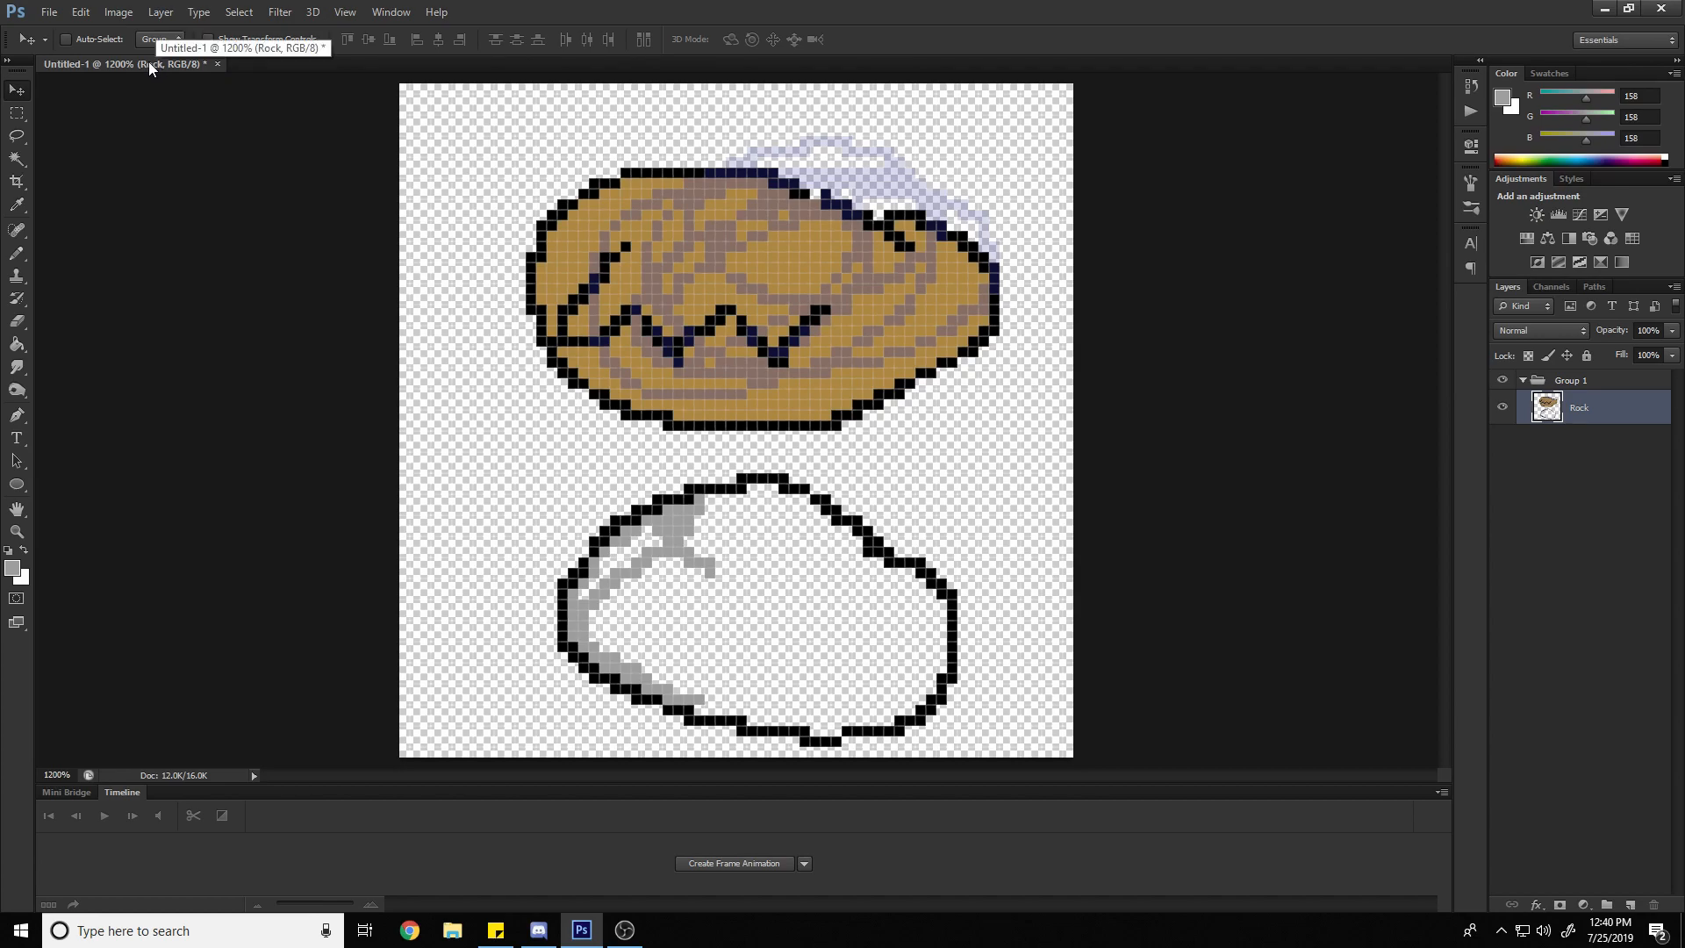
mouse_move(188, 64)
mouse_down()
mouse_move(342, 123)
mouse_move(162, 65)
mouse_move(256, 78)
mouse_move(156, 69)
mouse_up()
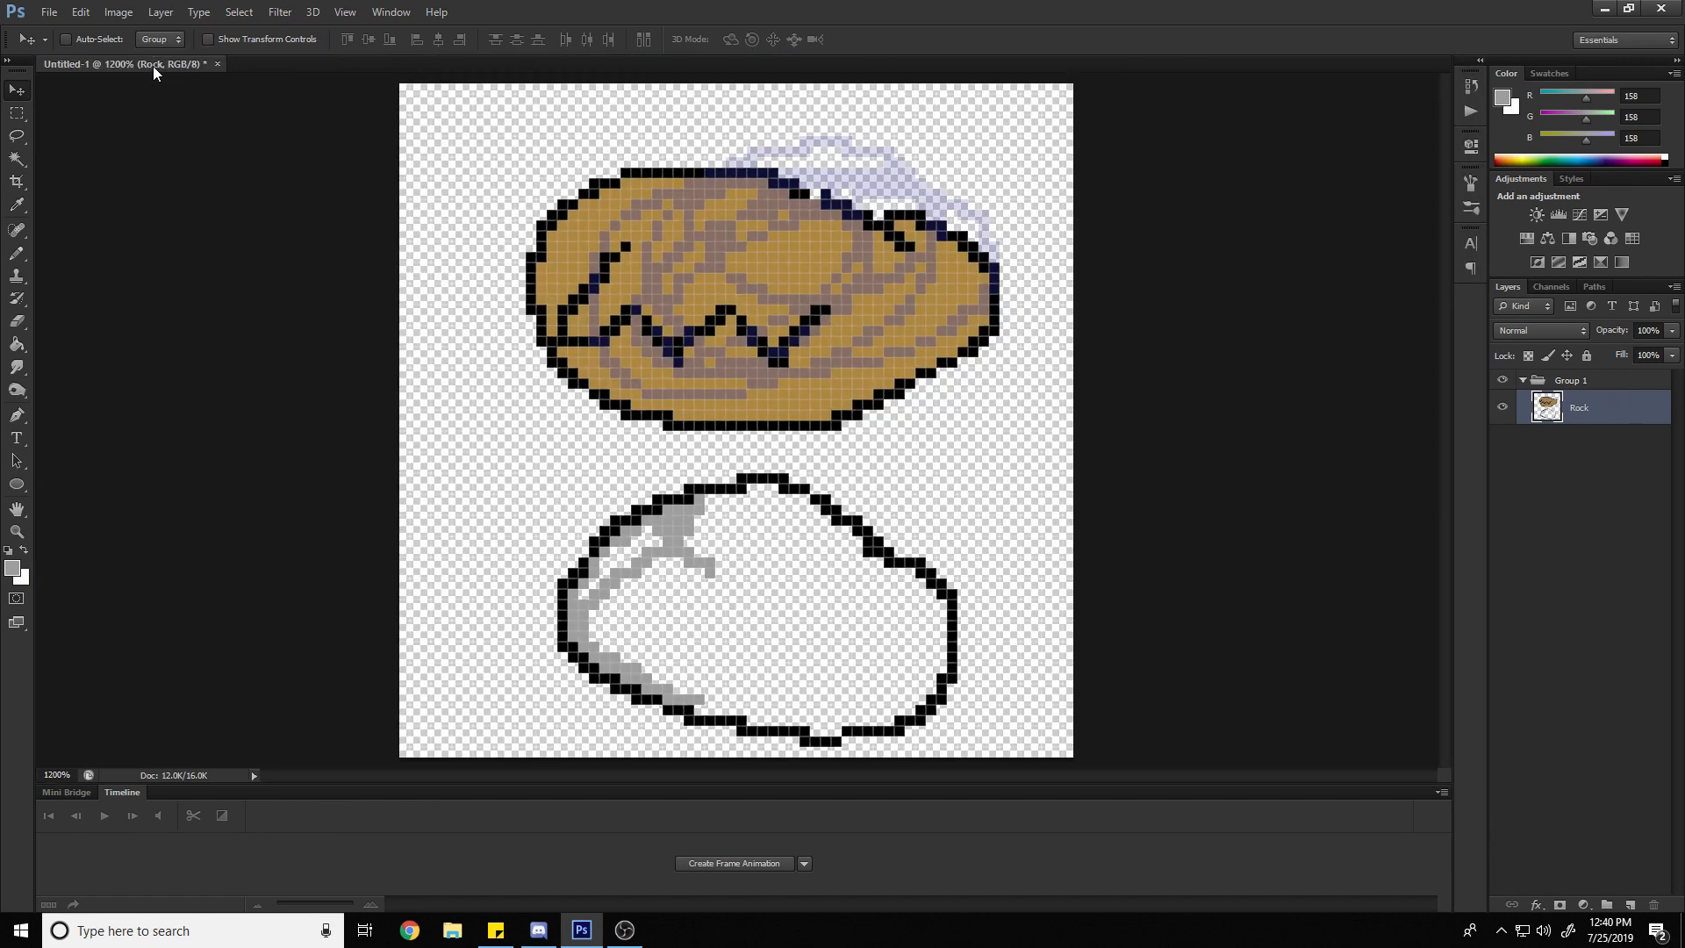
mouse_move(153, 66)
mouse_down()
mouse_move(220, 83)
mouse_move(962, 82)
mouse_move(365, 98)
mouse_move(165, 67)
mouse_up()
Browse the artwork files in the Buildings folder and open House.png
click(54, 12)
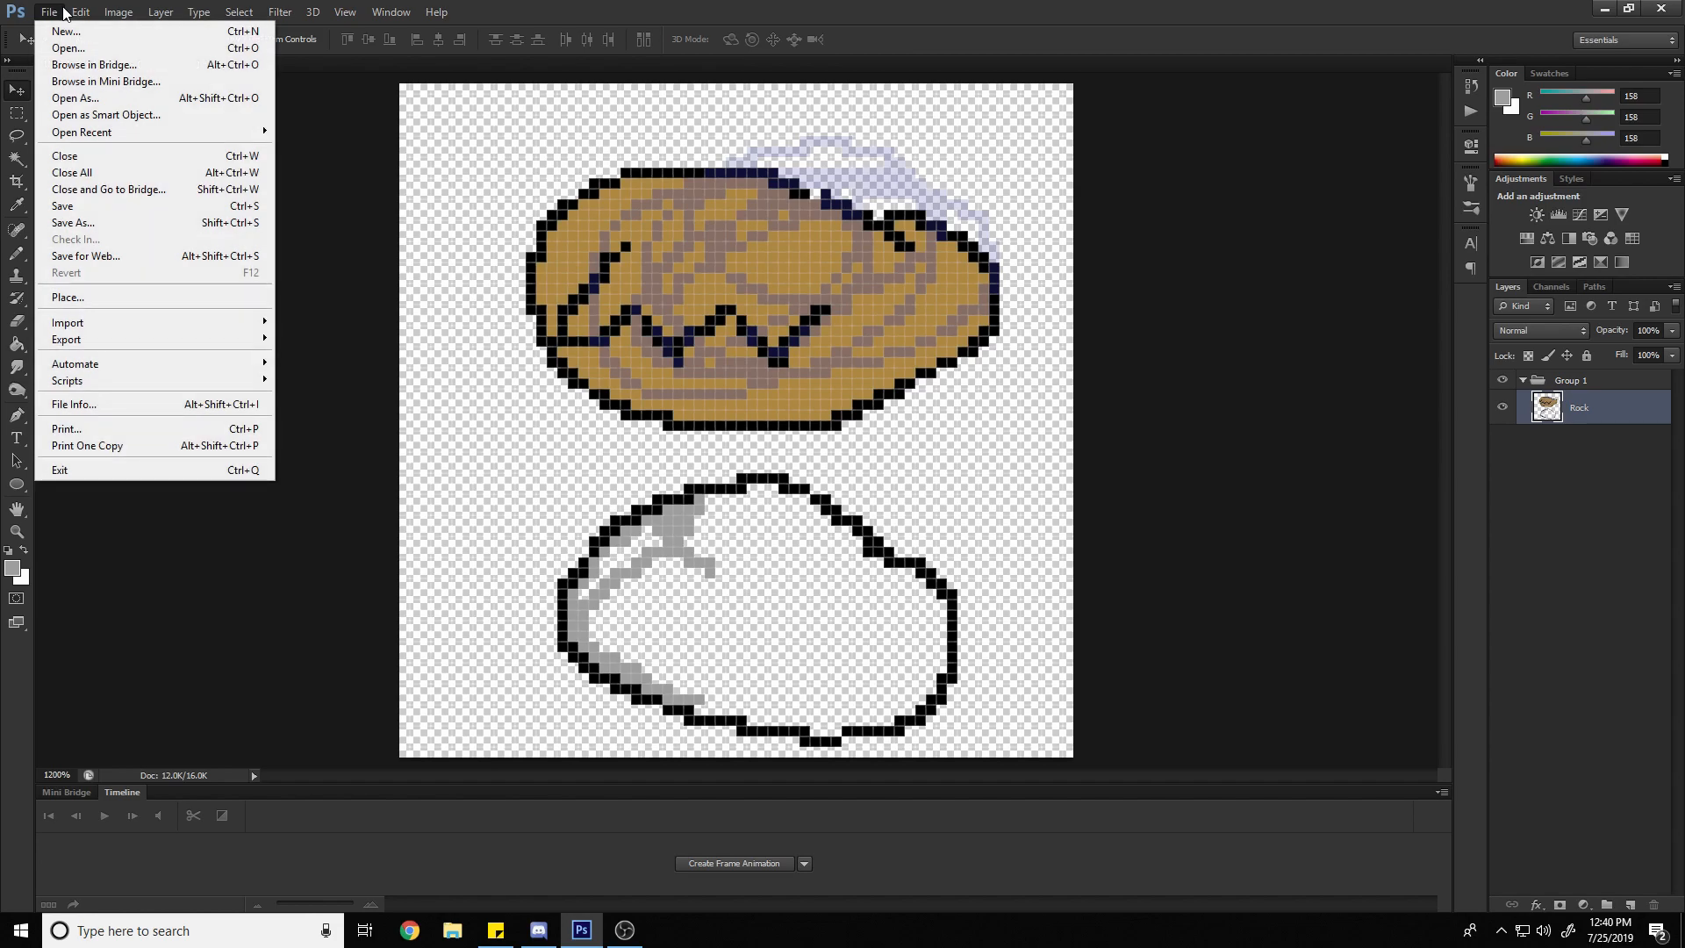
click(124, 53)
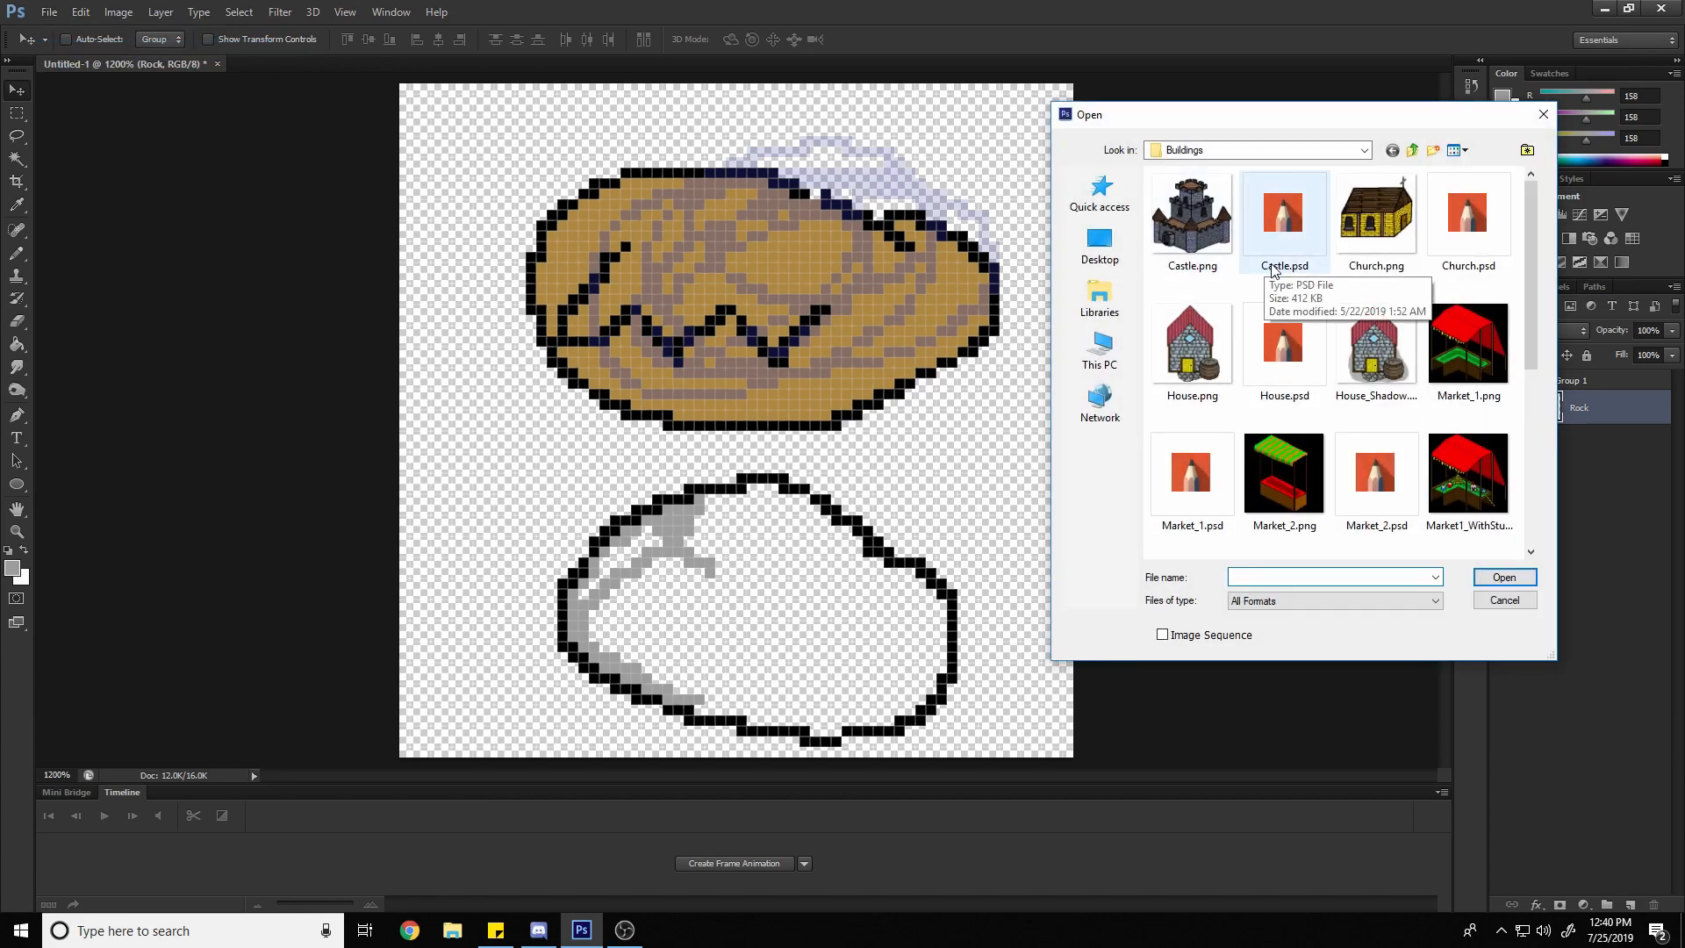
scroll(1281, 294, down, 4)
scroll(1293, 298, up, 2)
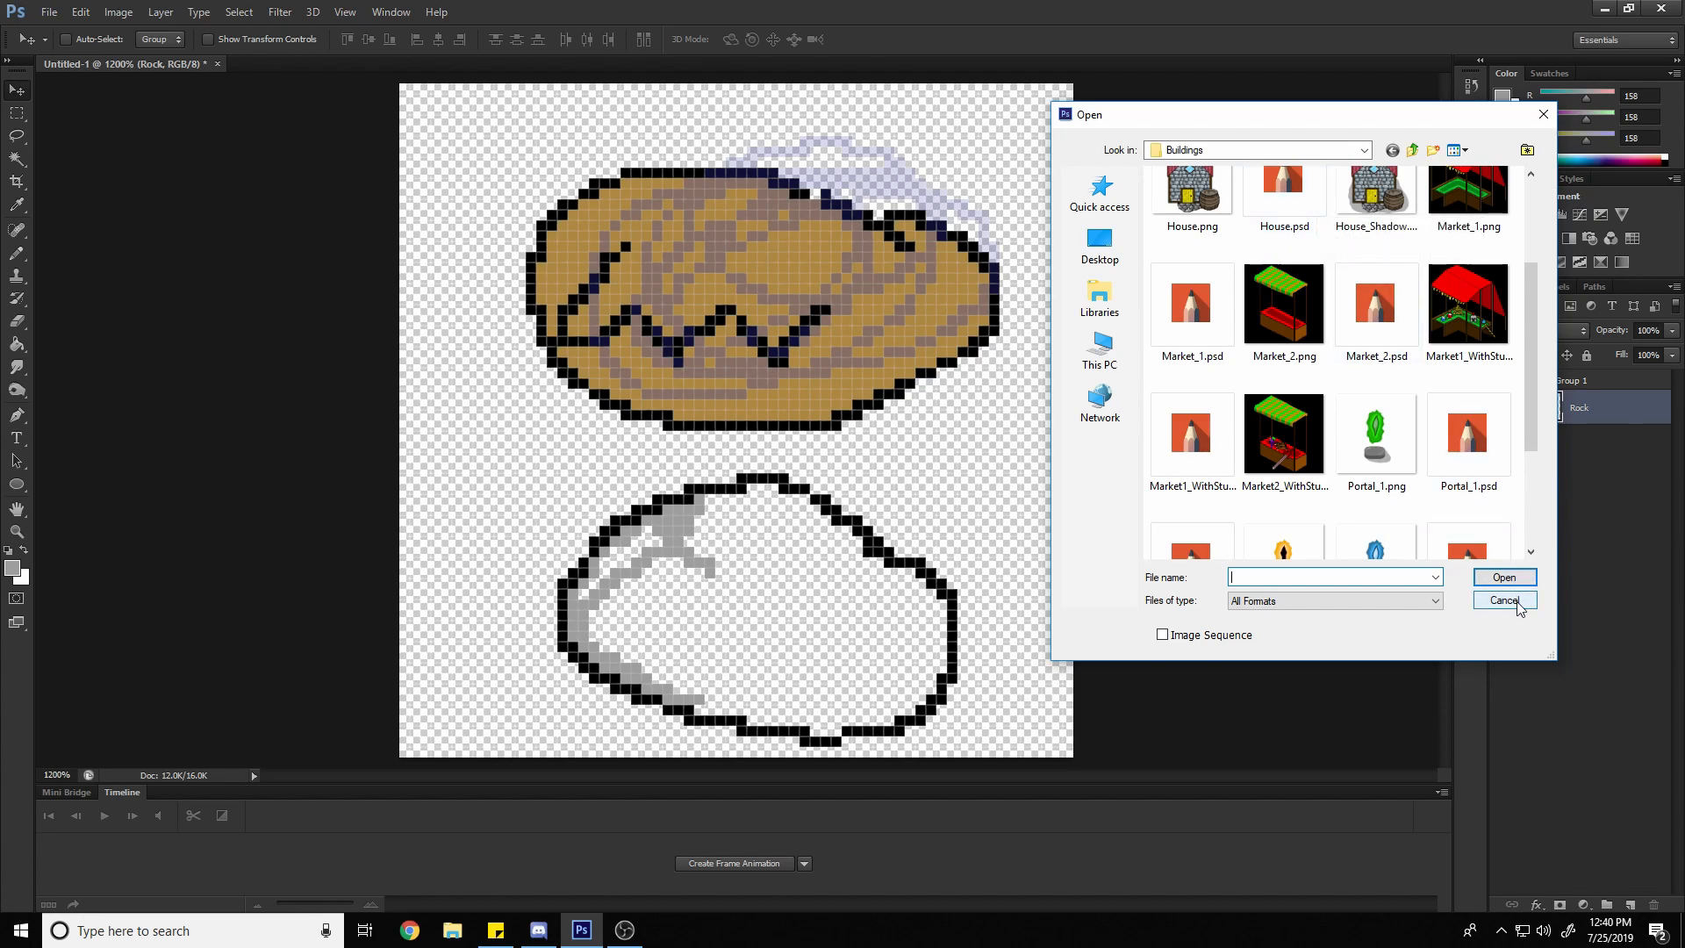
drag(1456, 117, 1088, 64)
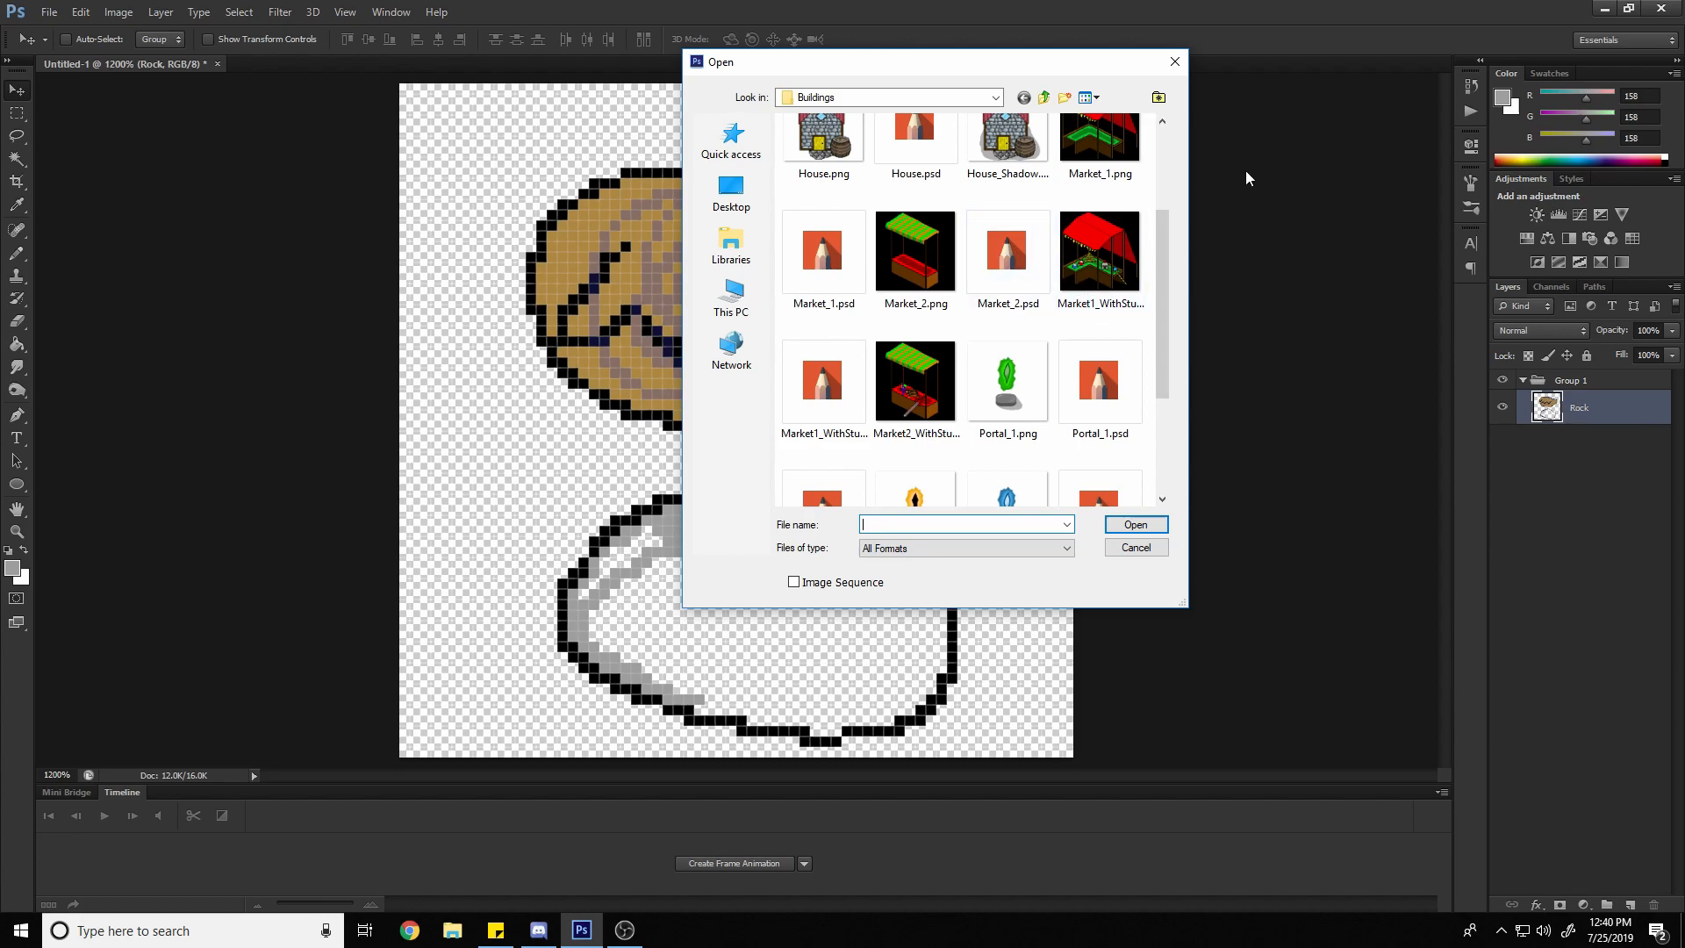
scroll(1031, 279, up, 2)
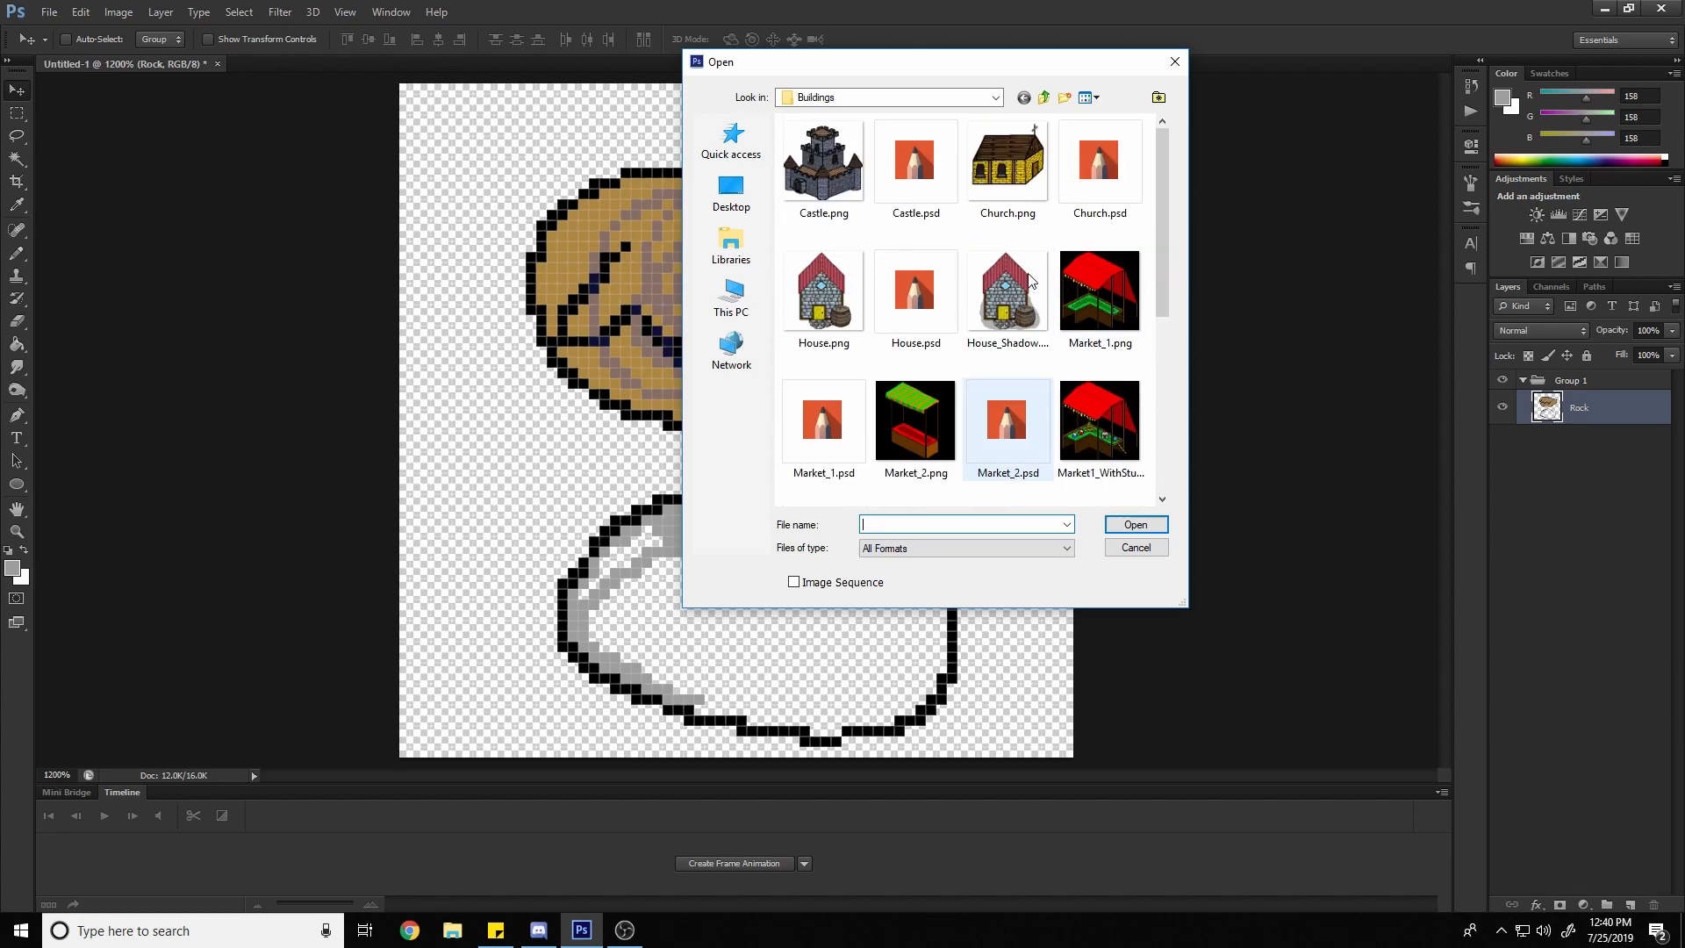
scroll(1031, 279, down, 2)
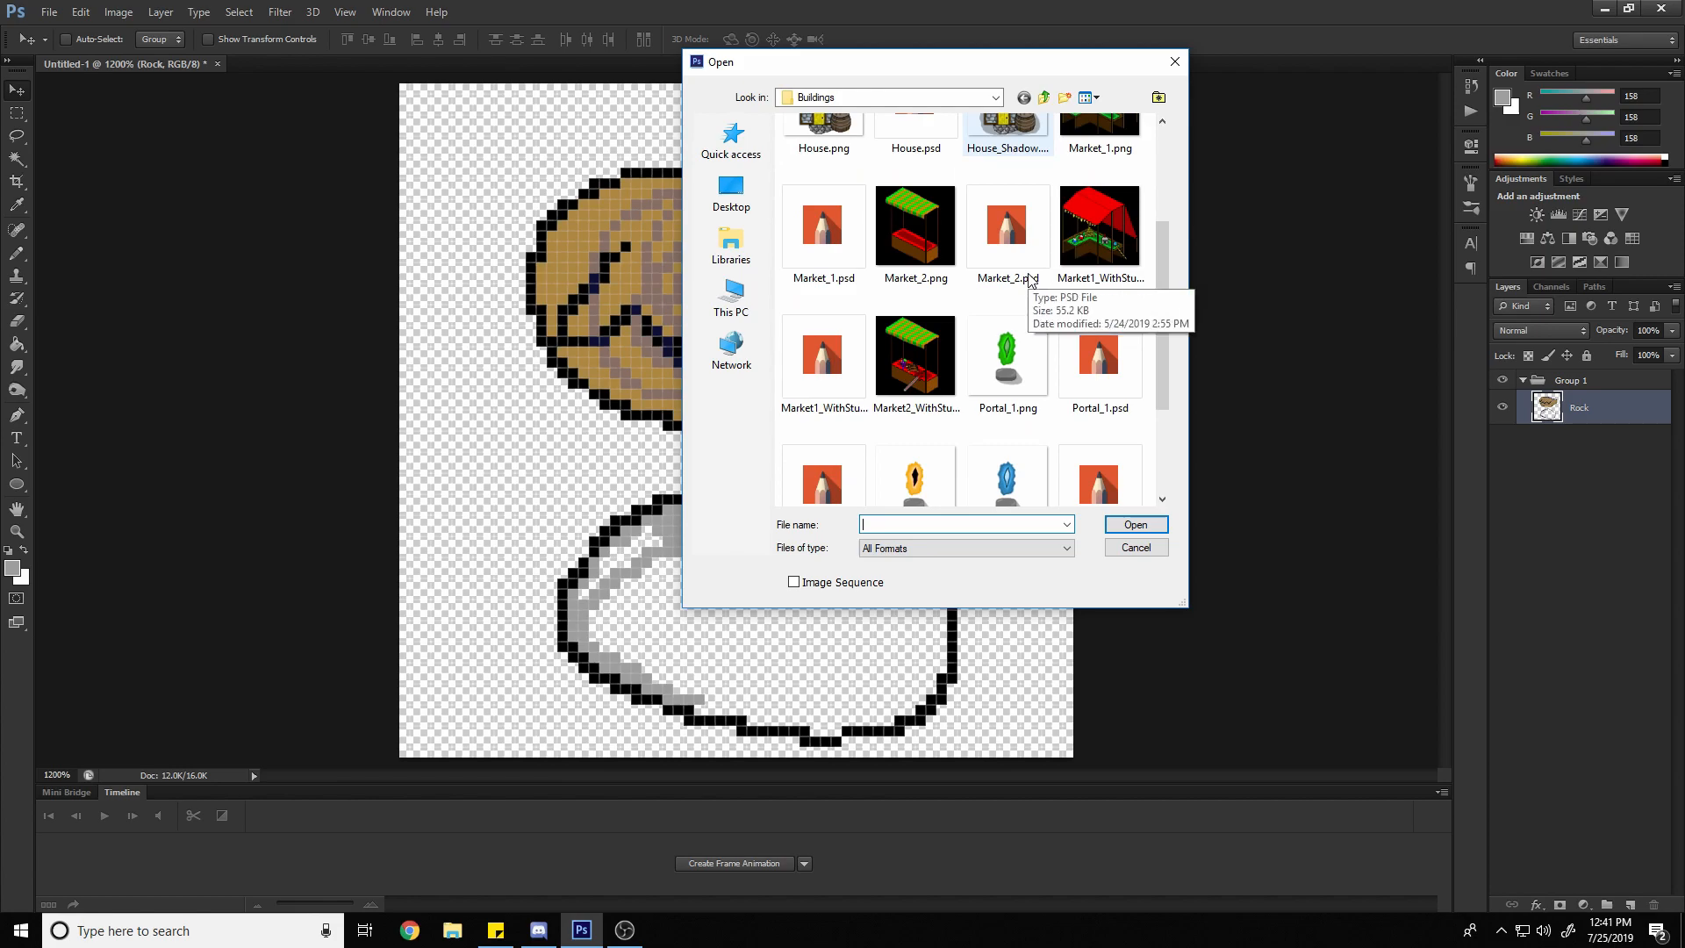
double_click(844, 142)
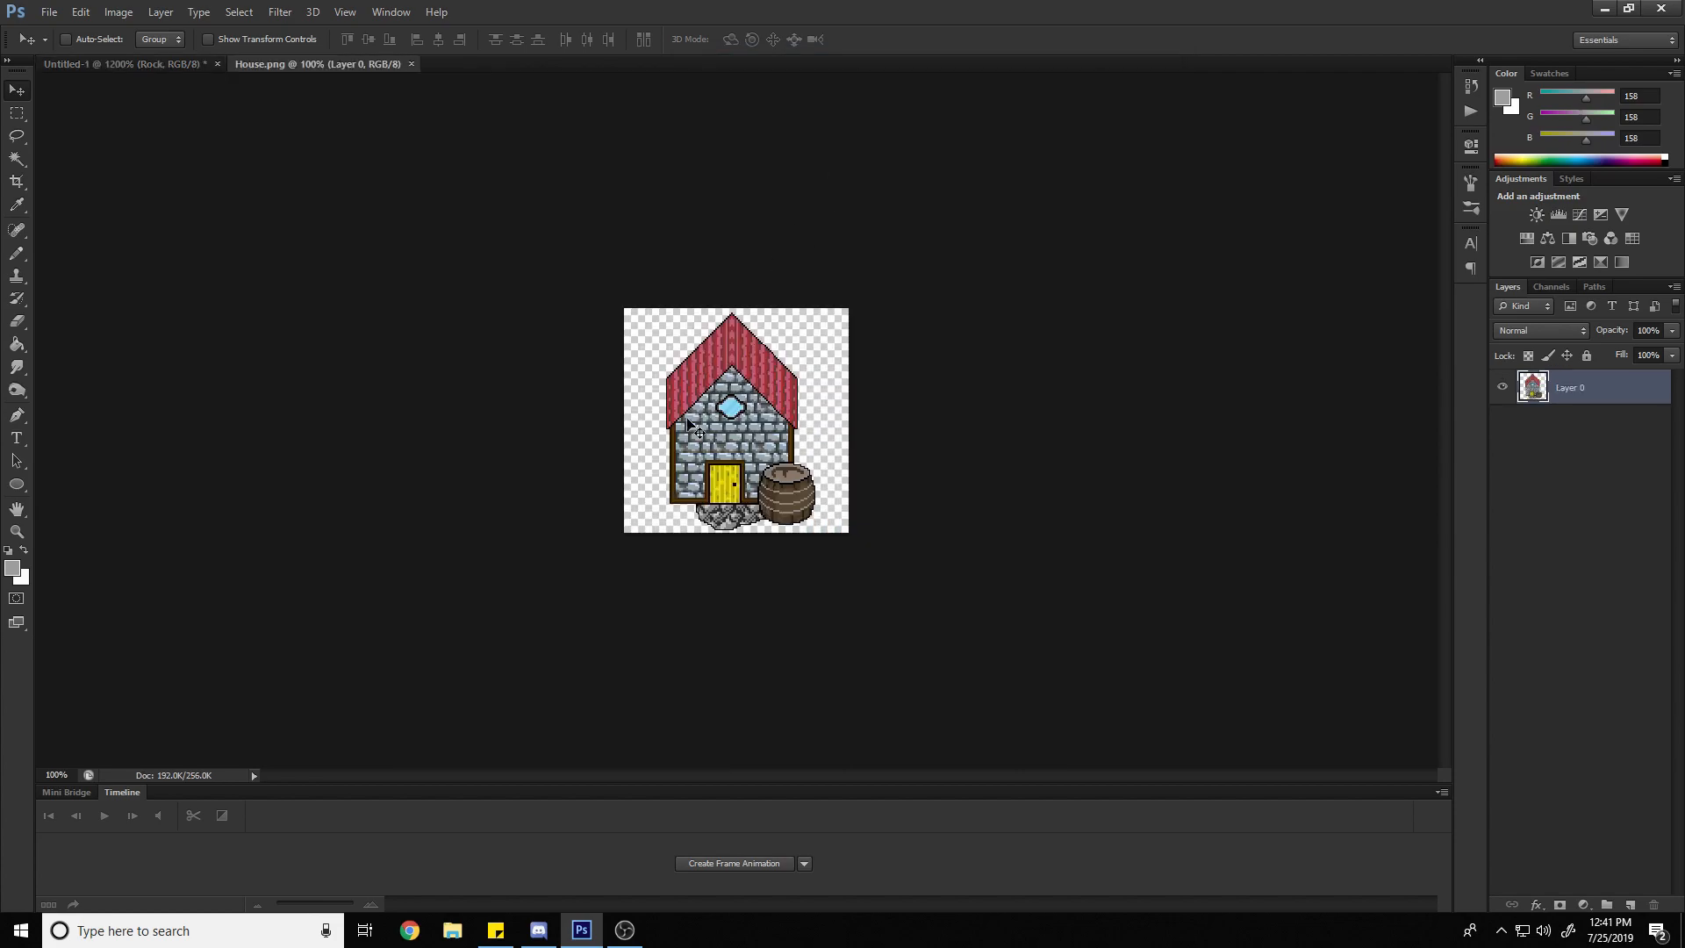
Open House.psd from the Buildings folder alongside House.png
click(48, 12)
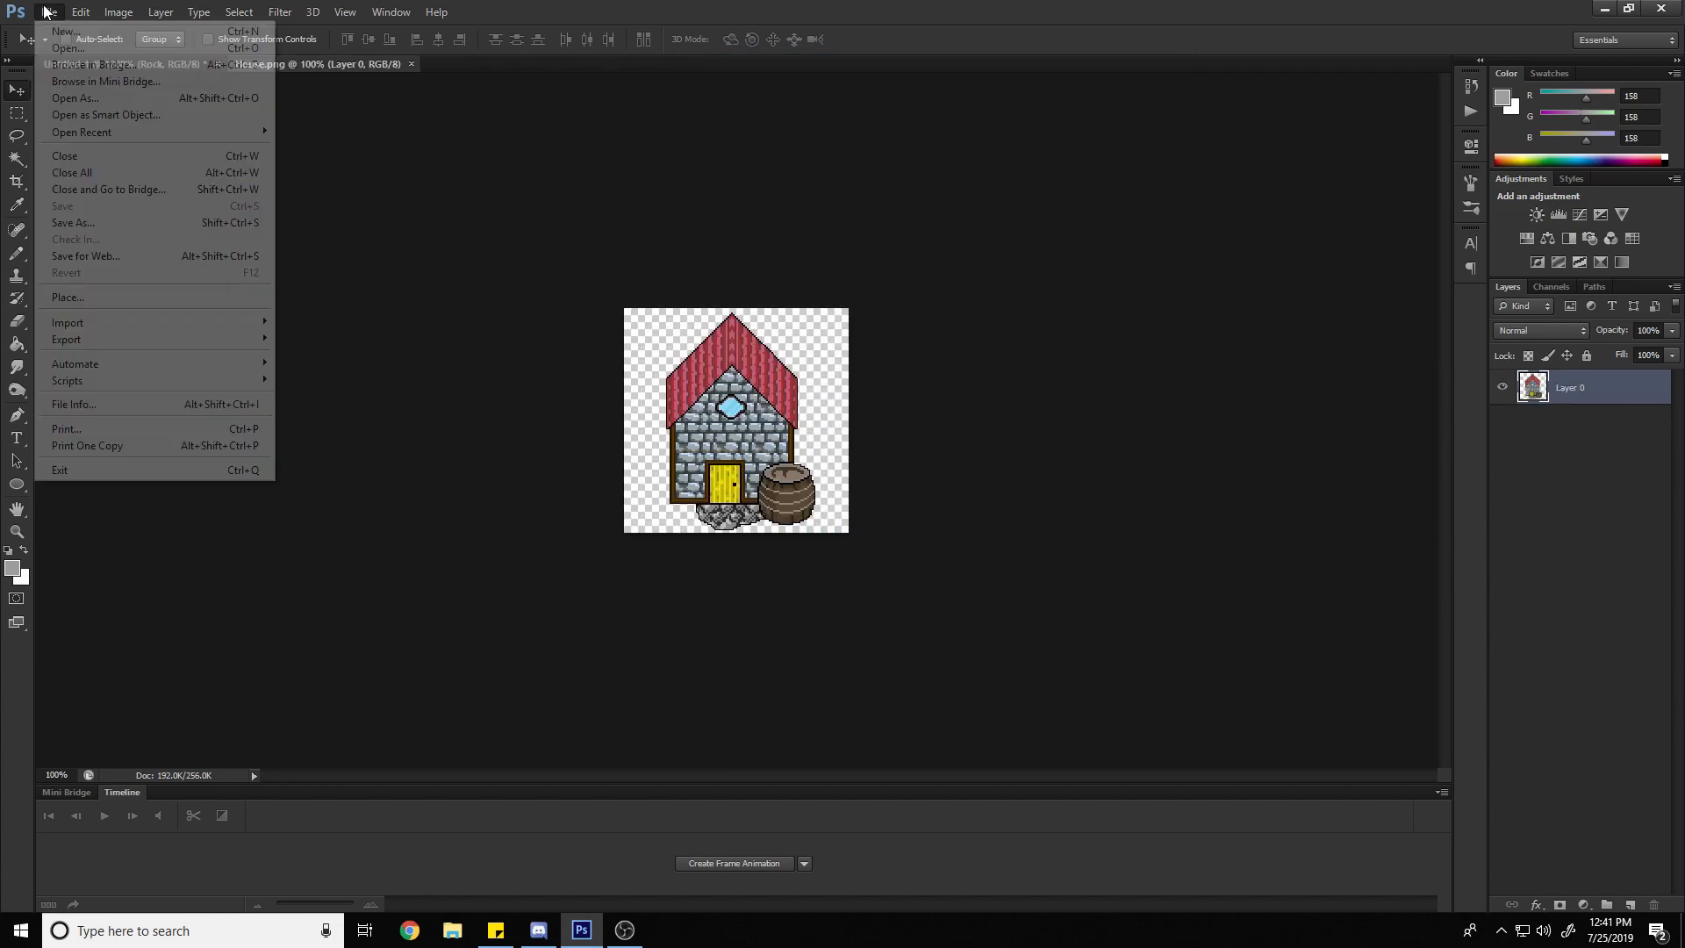
click(64, 47)
double_click(916, 289)
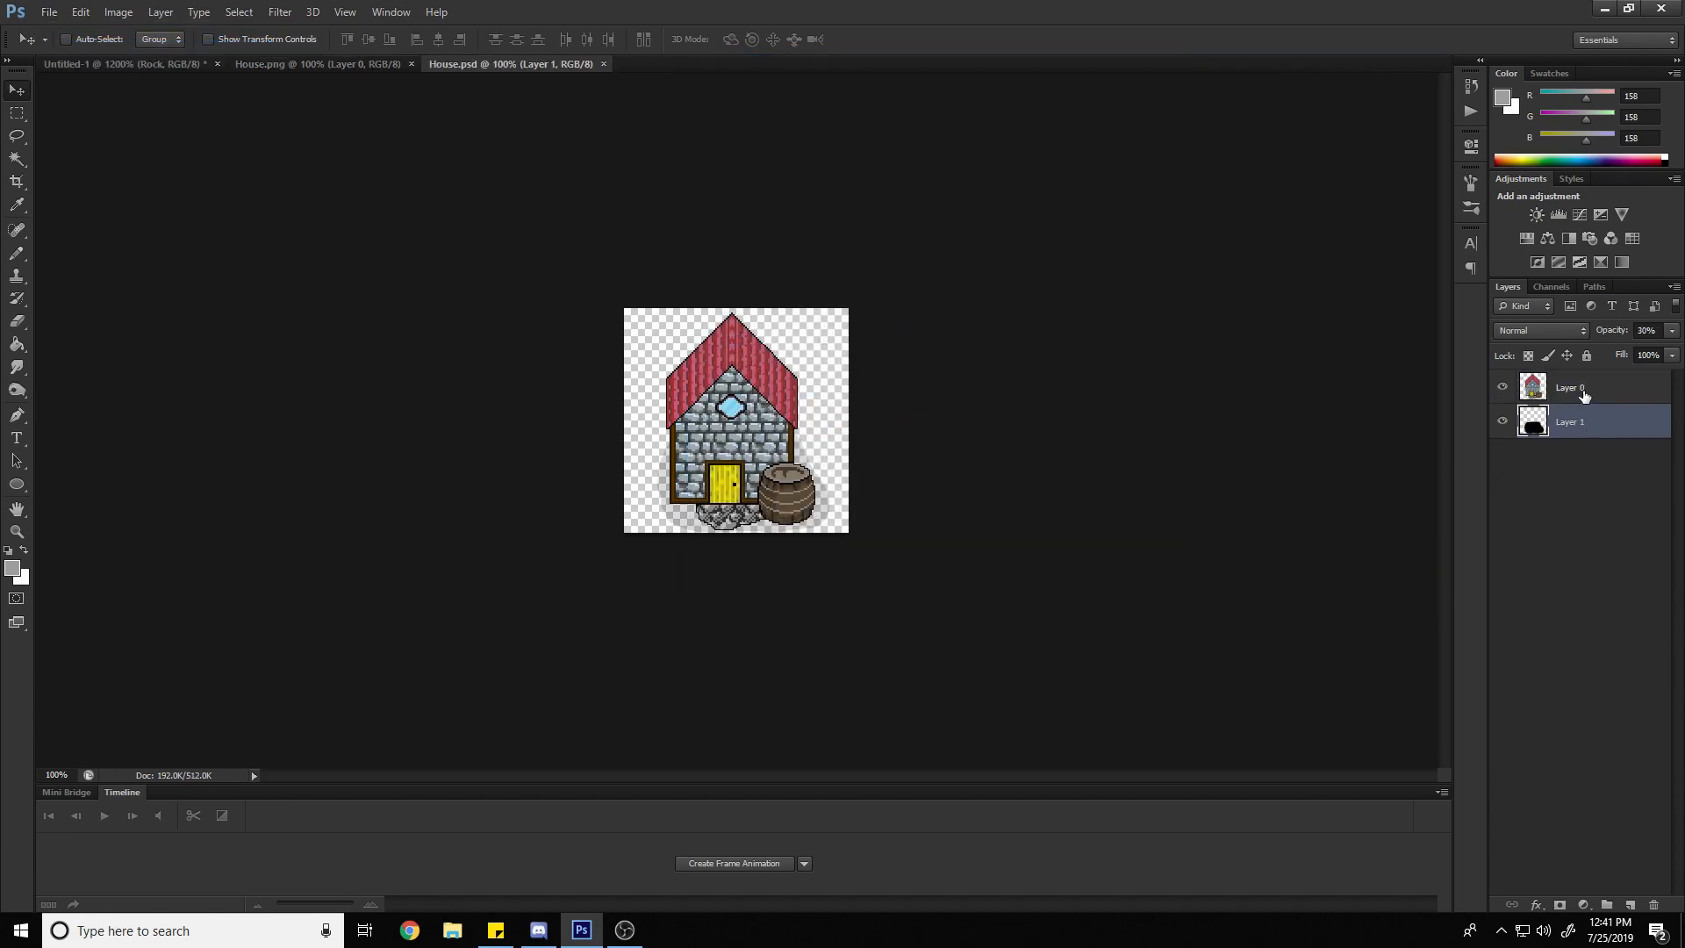
Compare the layers of House.psd with those of House.png, and close both files
click(1583, 392)
click(292, 60)
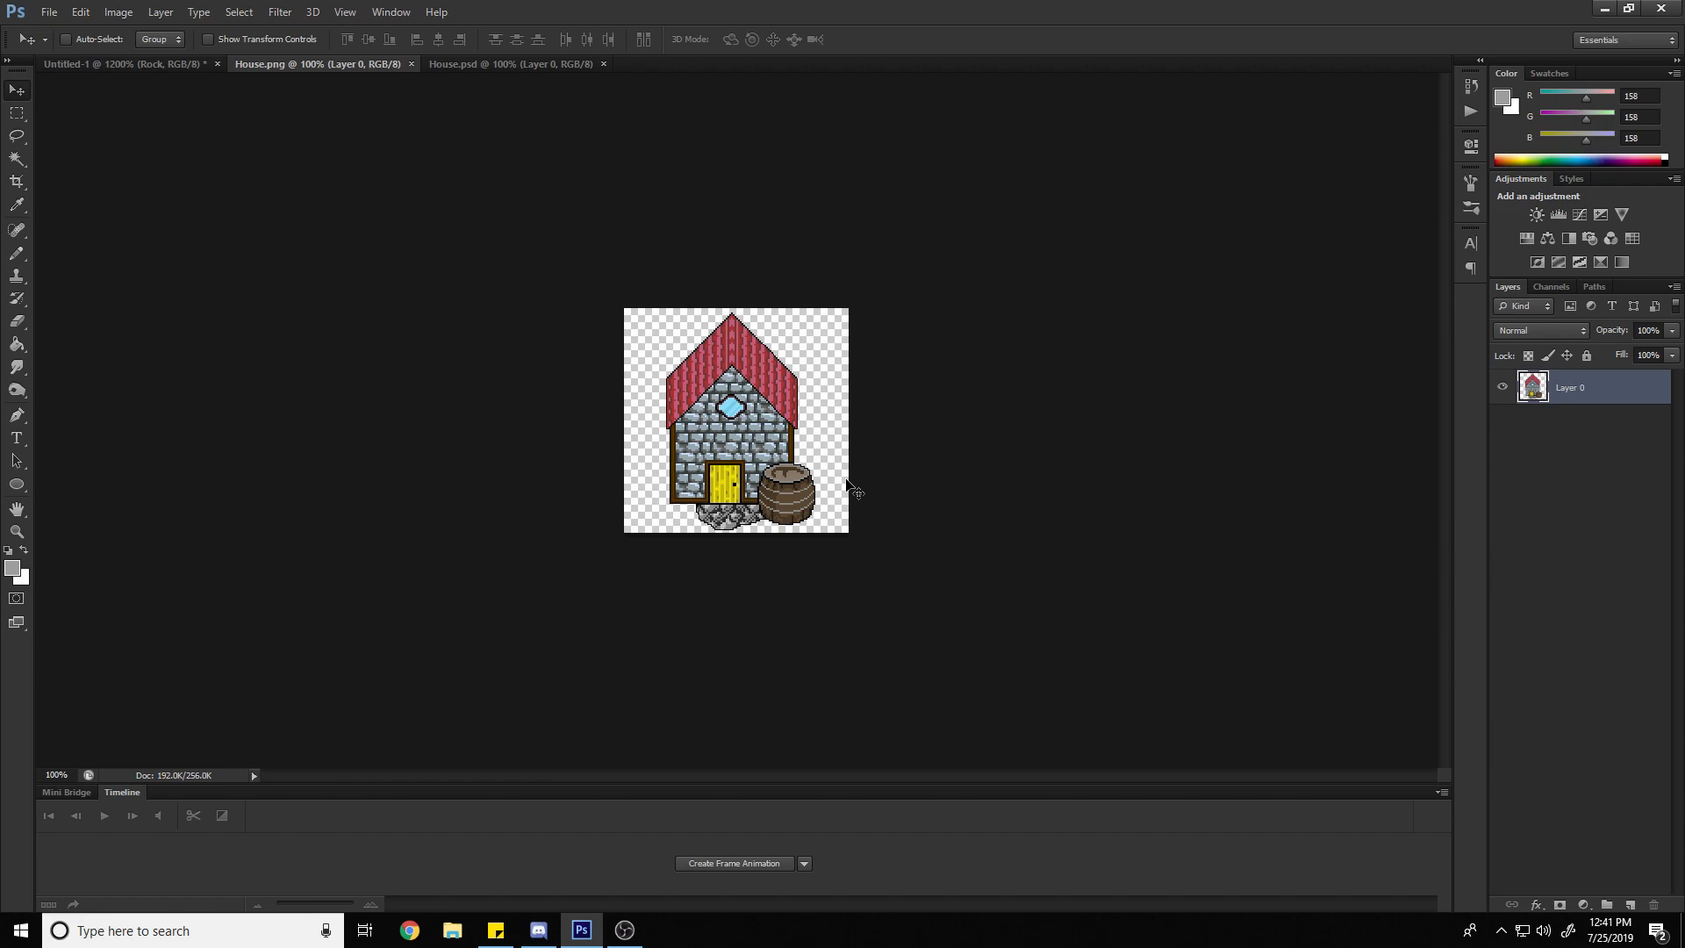
click(411, 64)
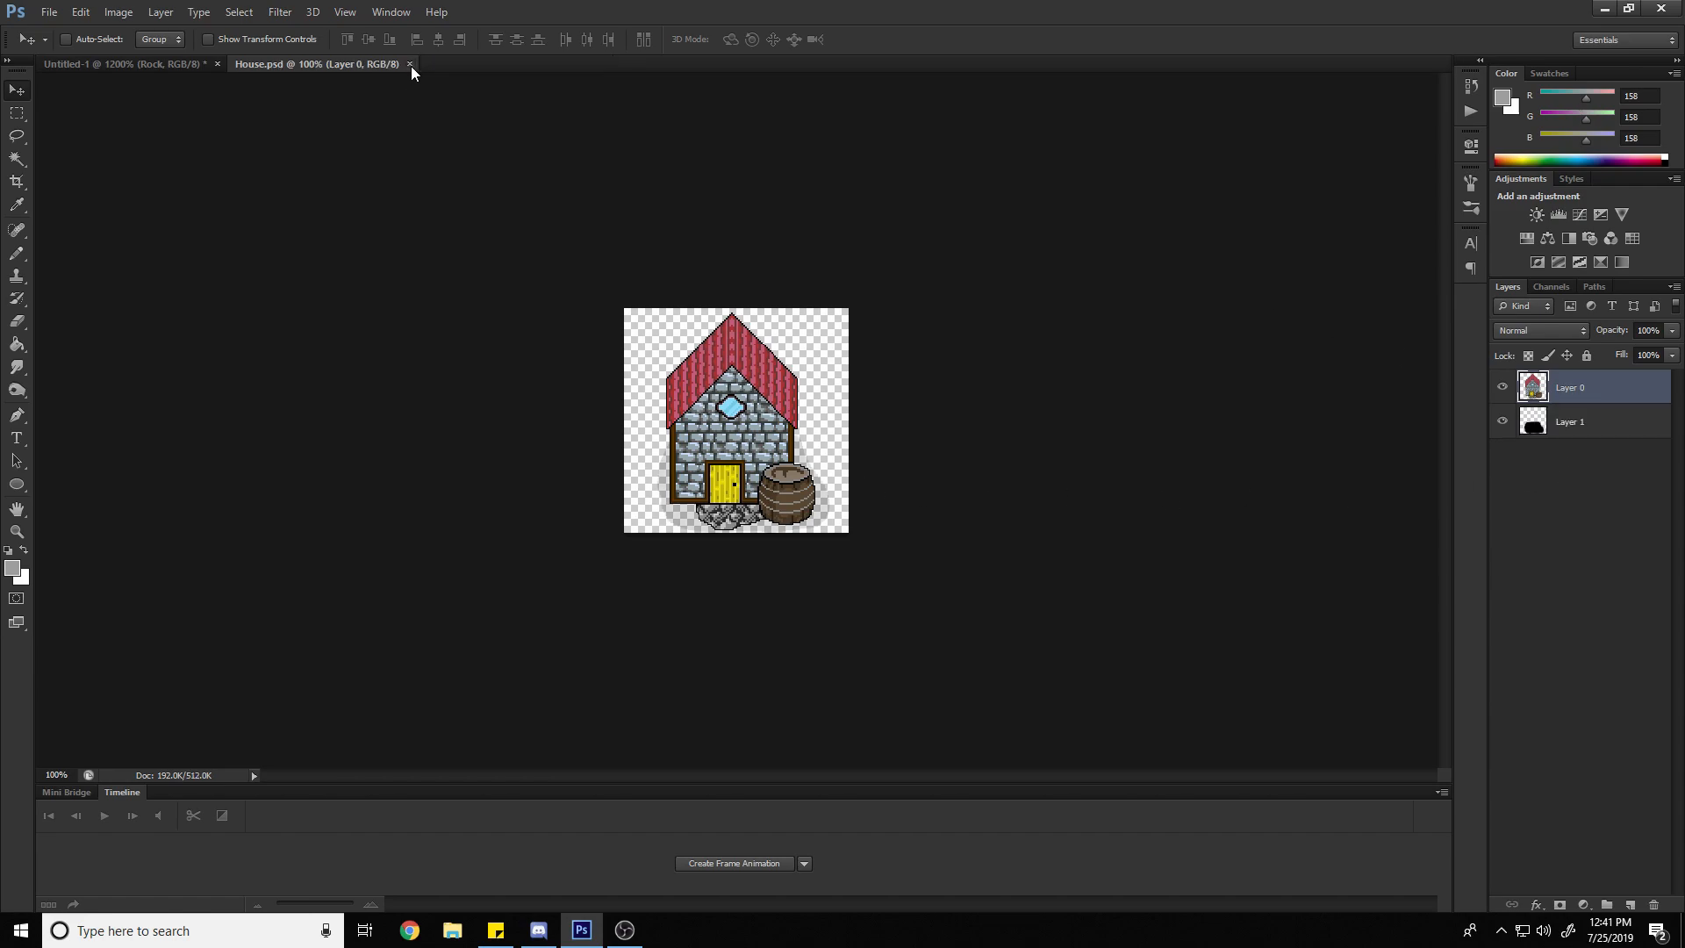
click(409, 64)
Start saving the drawing under a new name and choose the Pictures library as the destination
click(49, 11)
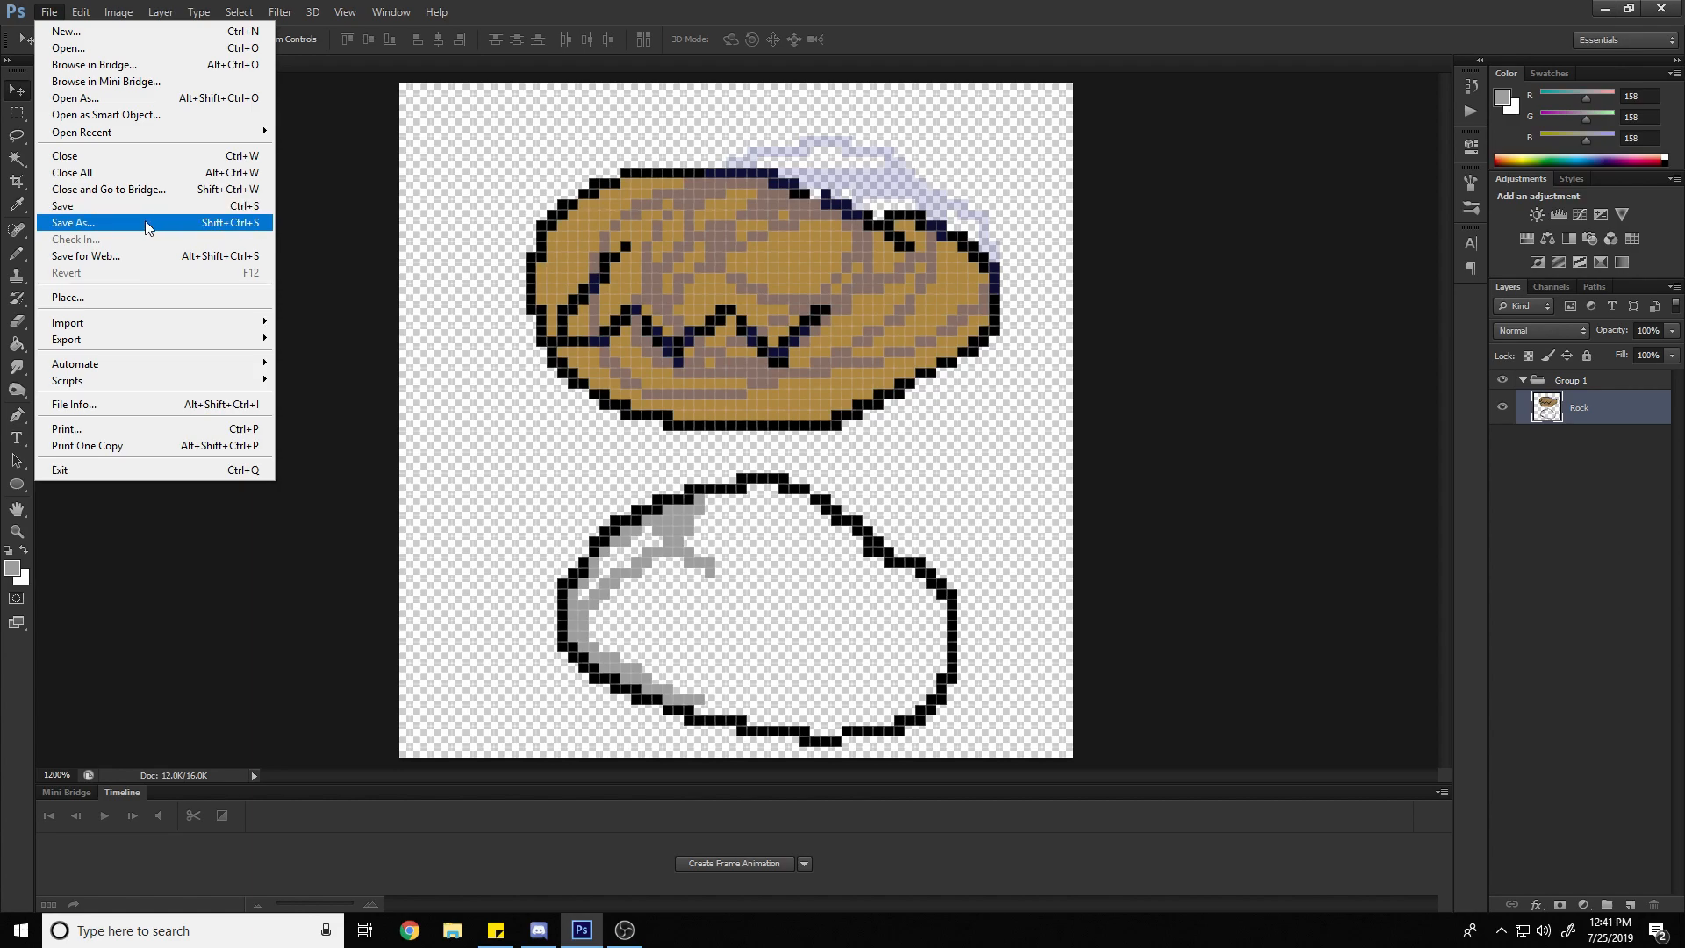
click(208, 221)
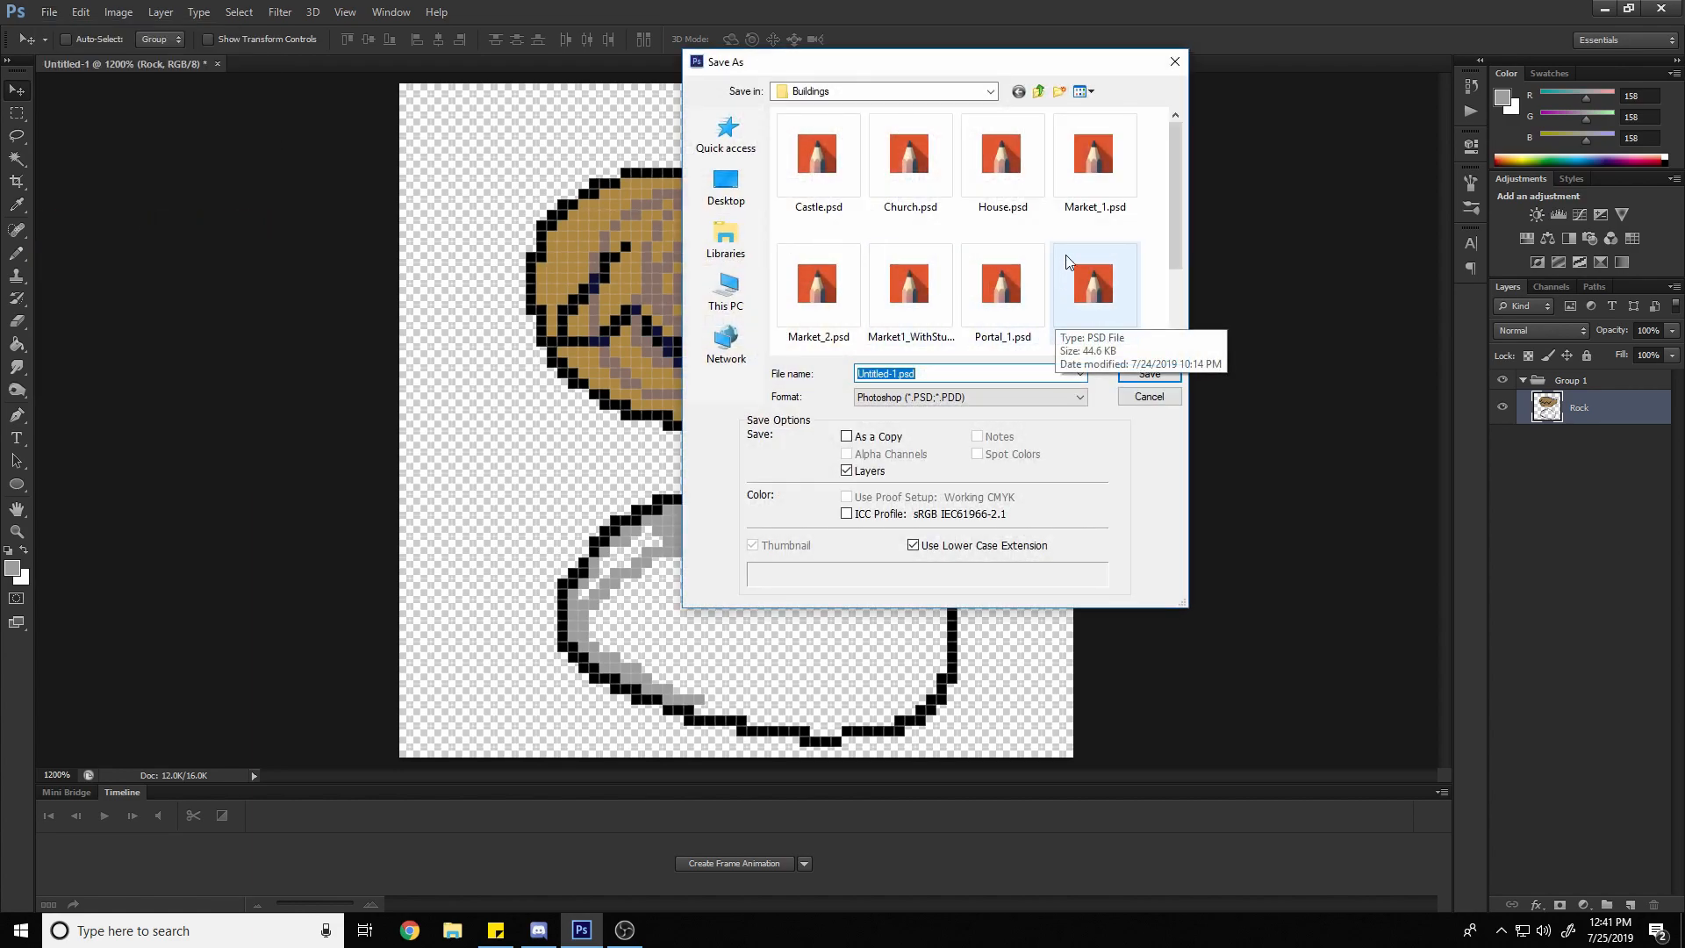
click(726, 237)
double_click(1018, 180)
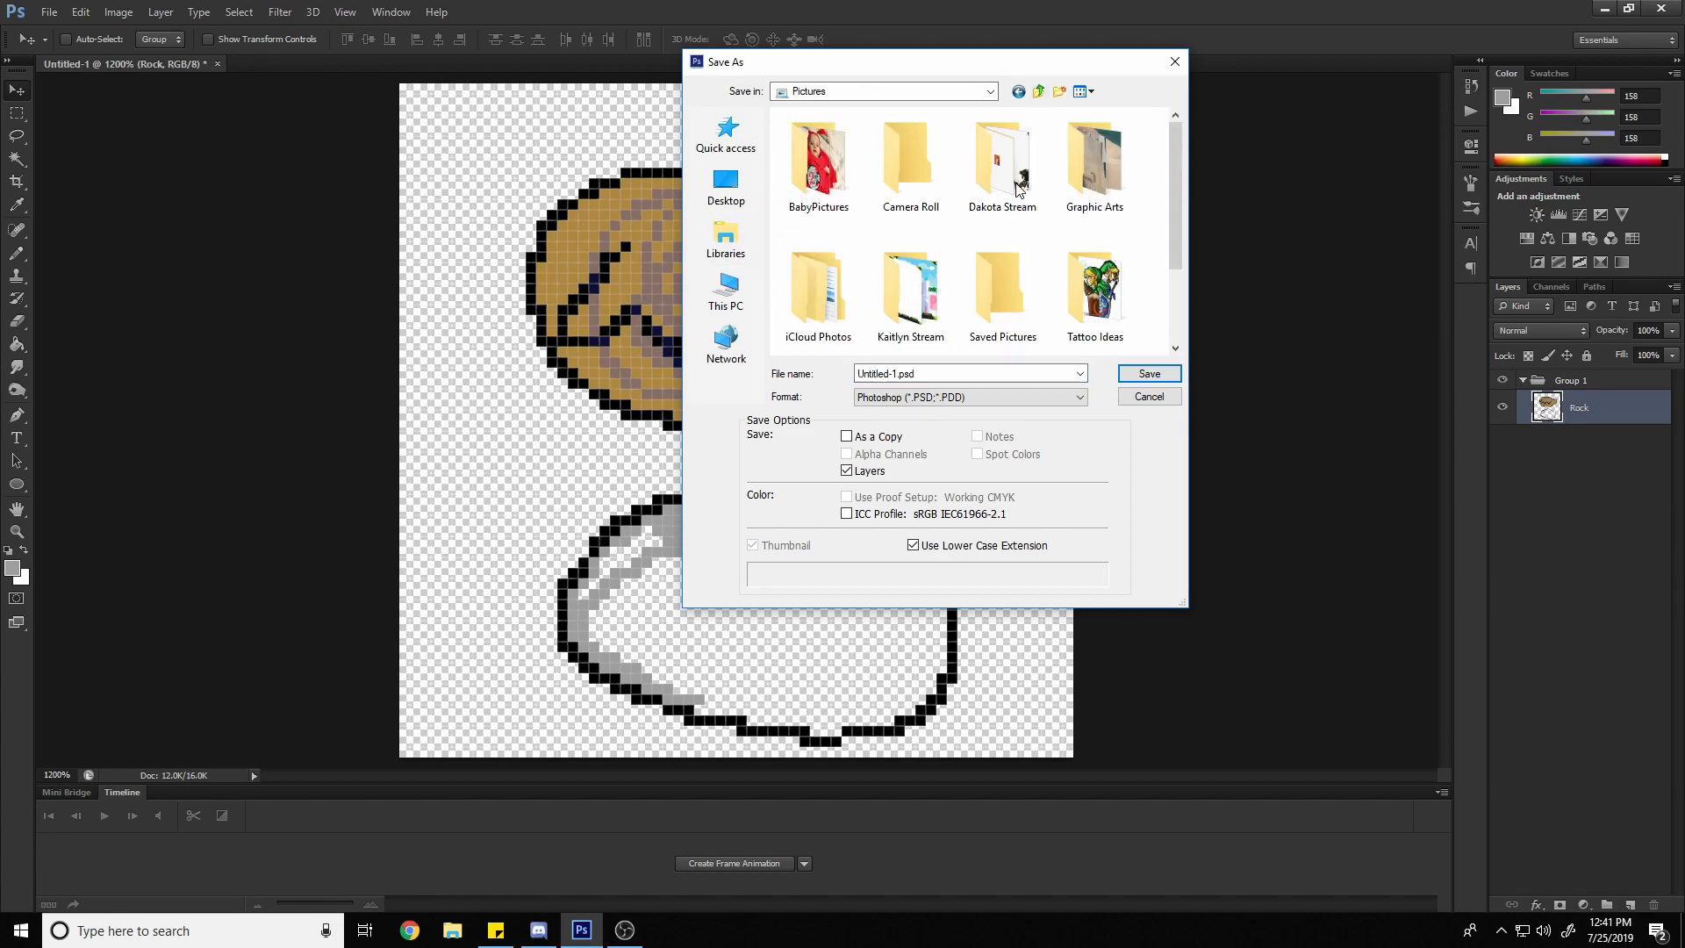
Name the file Potato_Cooker and save it in Photoshop PSD format
click(896, 373)
click(896, 373)
click(903, 397)
click(896, 373)
click(896, 373)
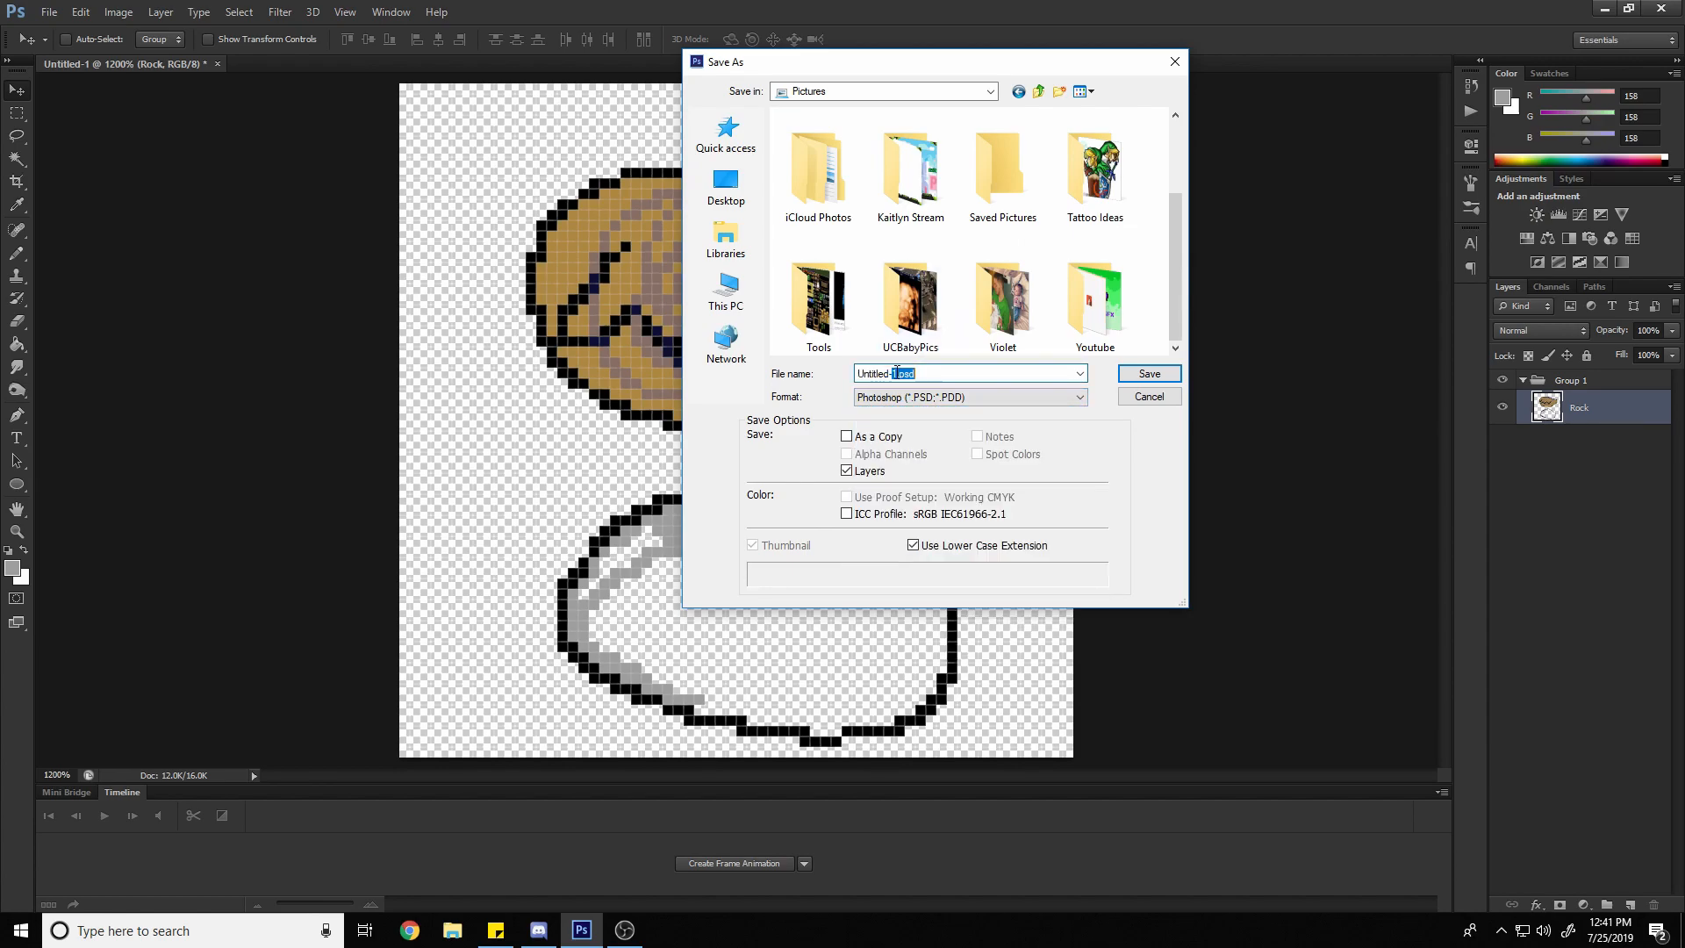
drag(896, 373, 860, 375)
text(Potato_Cocke)
key(BackSpace)
key(BackSpace)
key(BackSpace)
key(BackSpace)
text(ooker)
click(1136, 374)
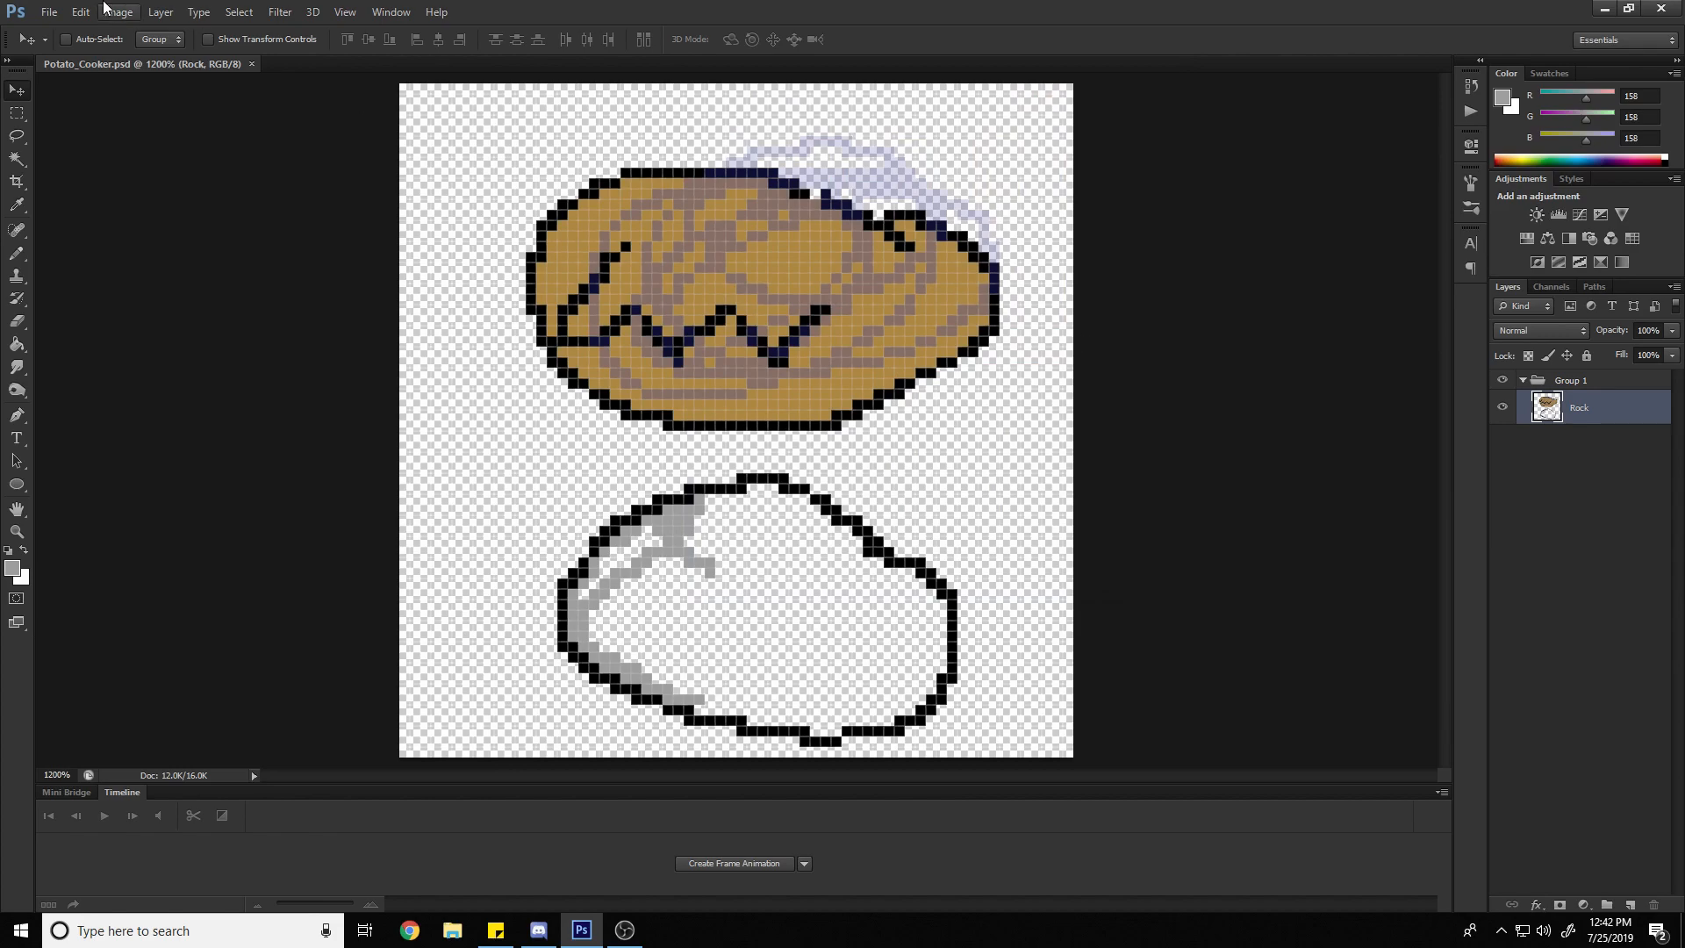
Save a PNG copy as Potato_Cooker.png in Pictures with Smallest / Slow compression and no interlacing
click(49, 12)
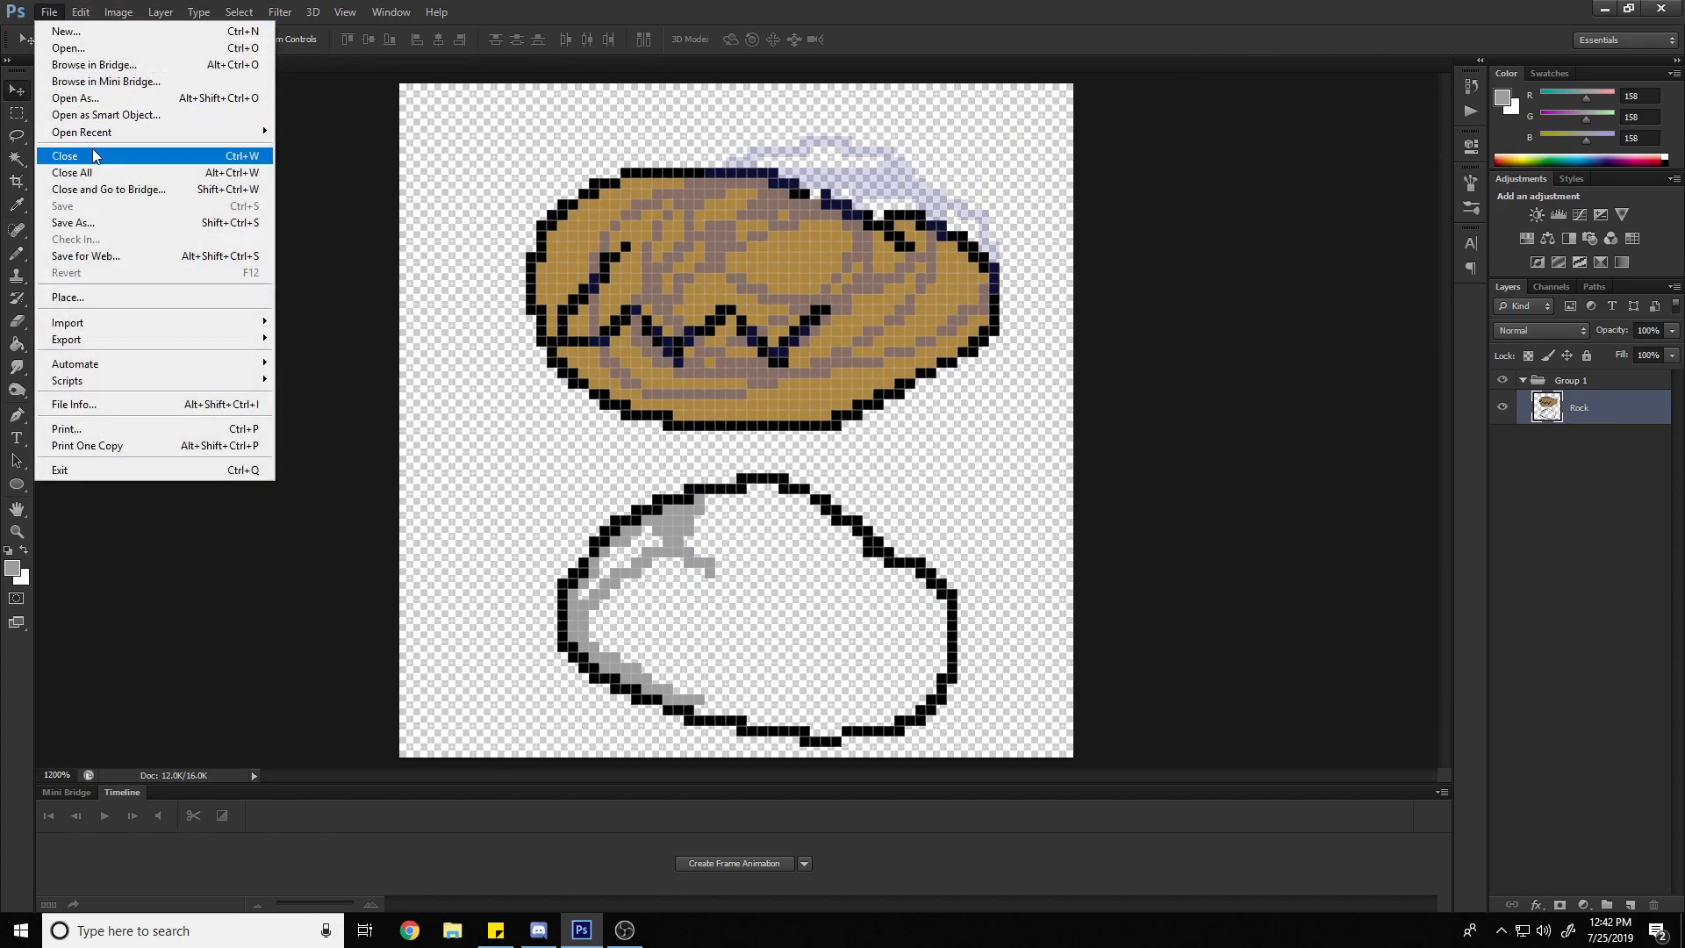
click(128, 226)
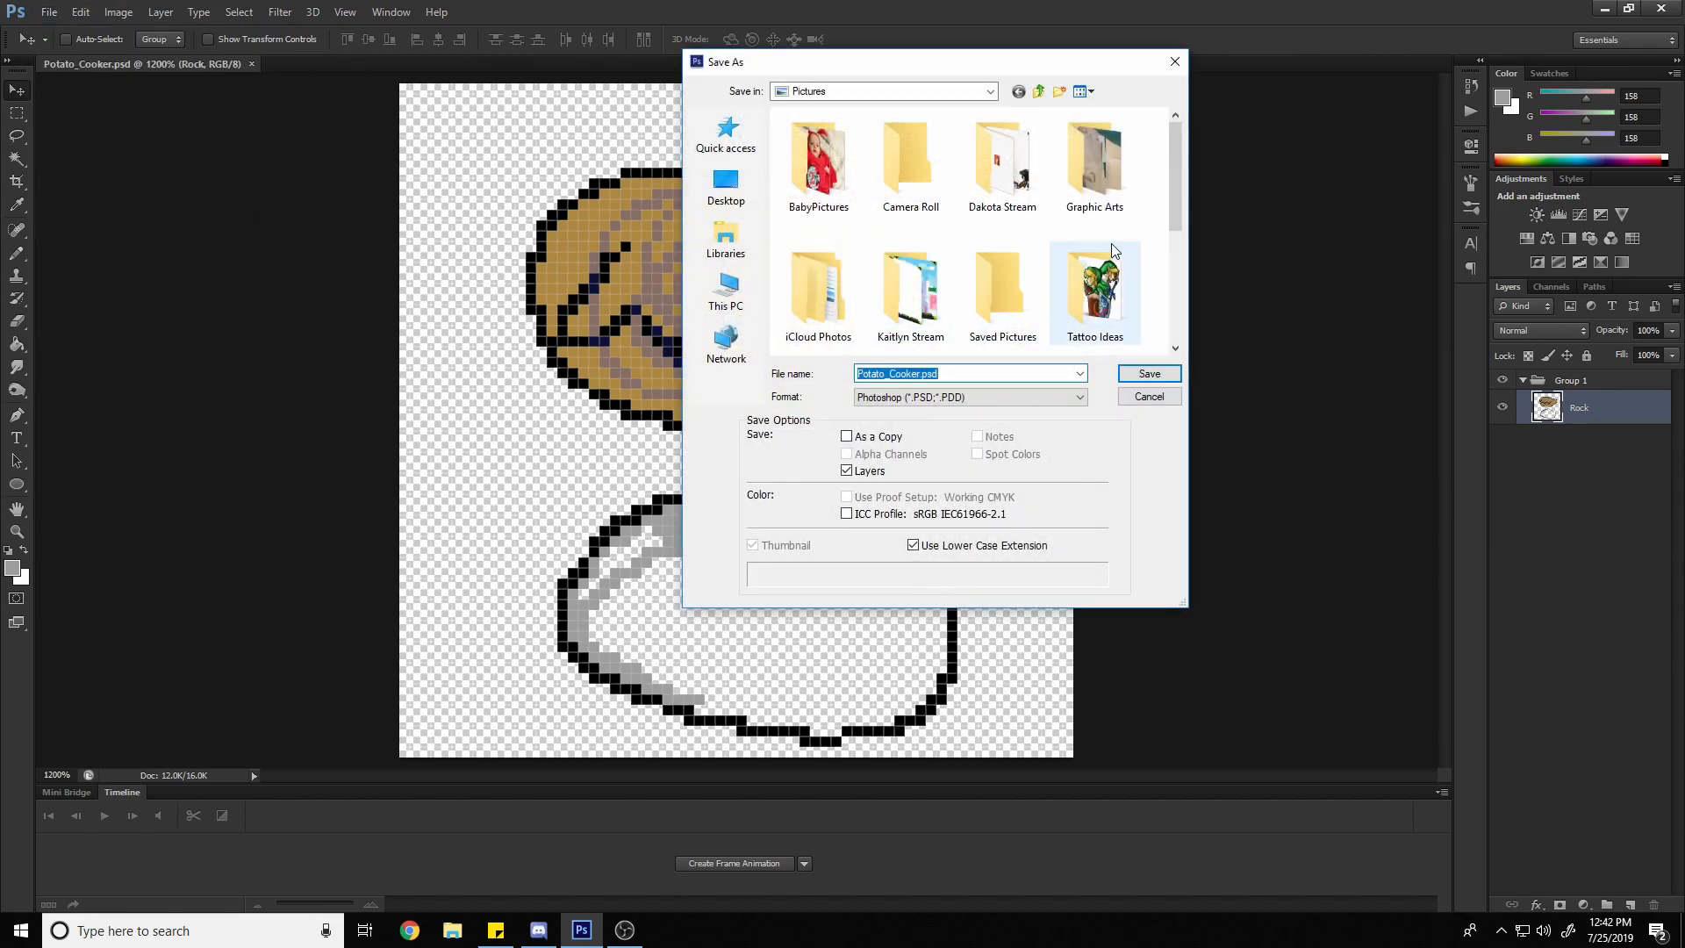
click(920, 397)
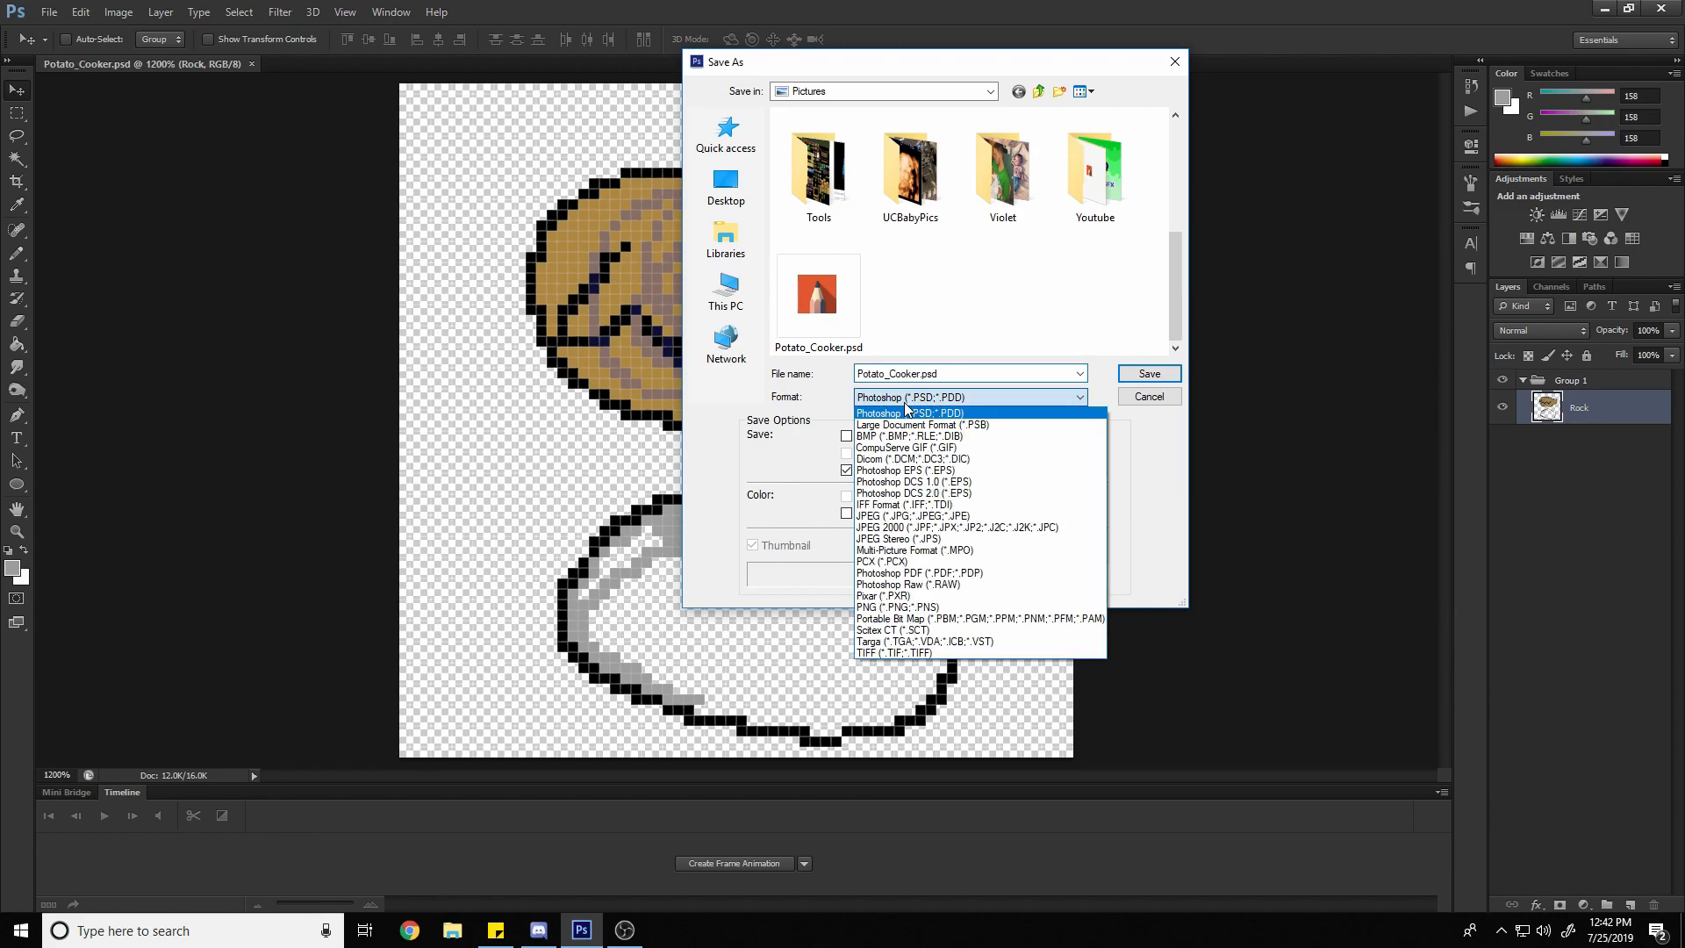
click(921, 516)
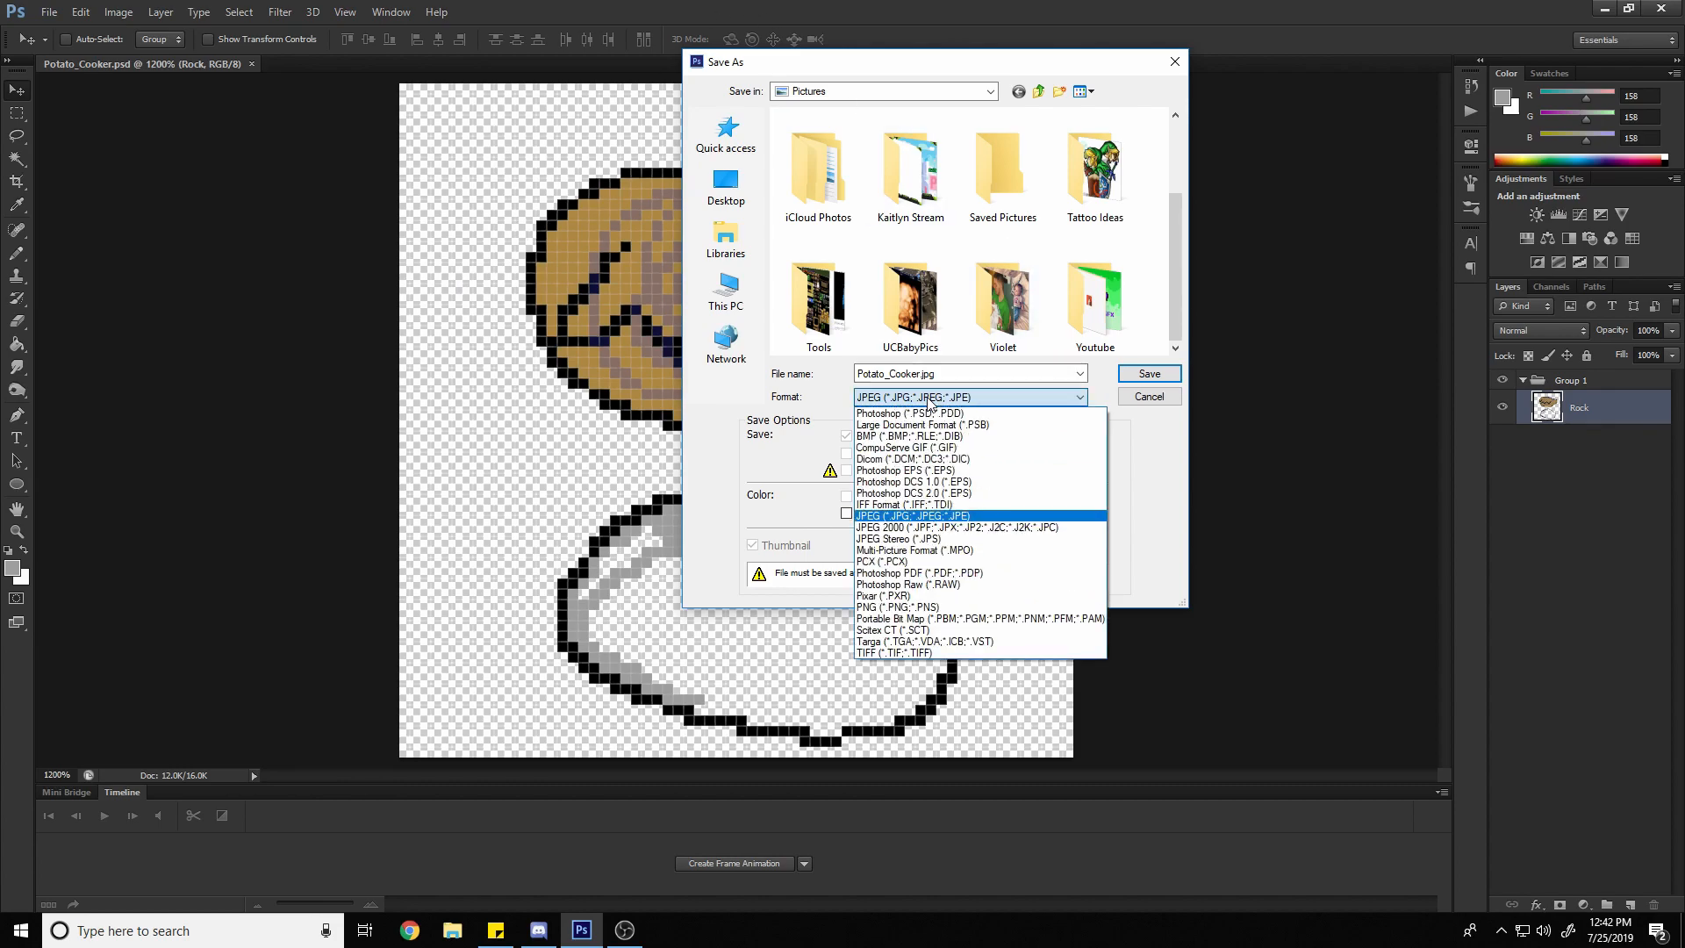
click(888, 606)
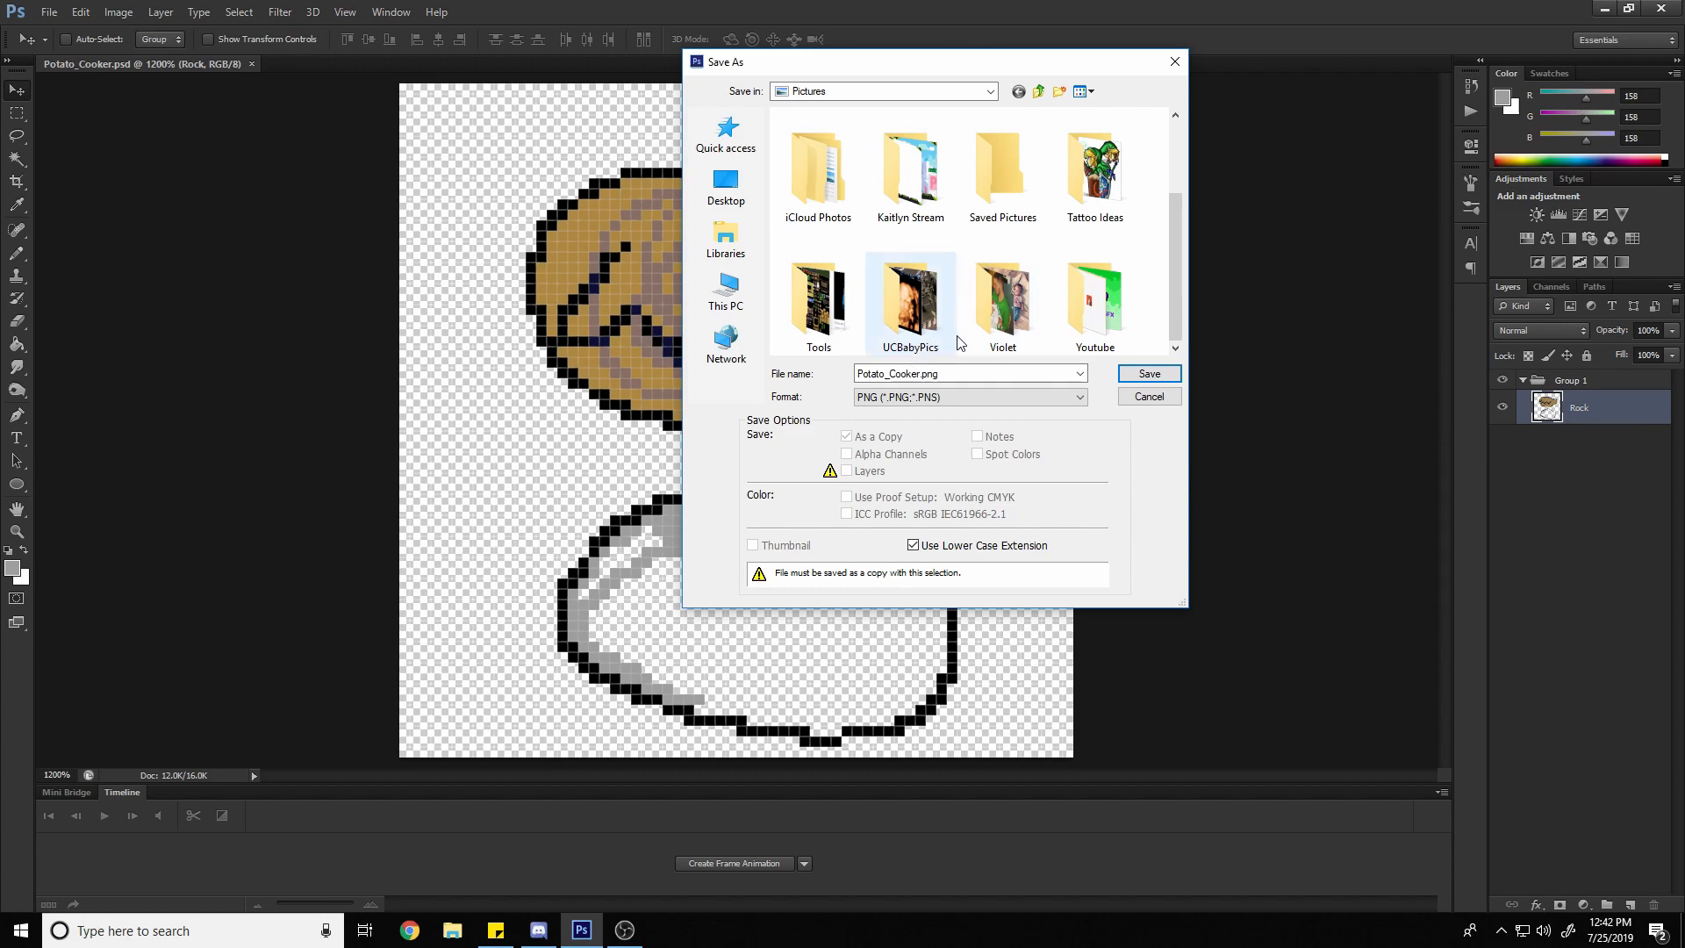
click(1153, 375)
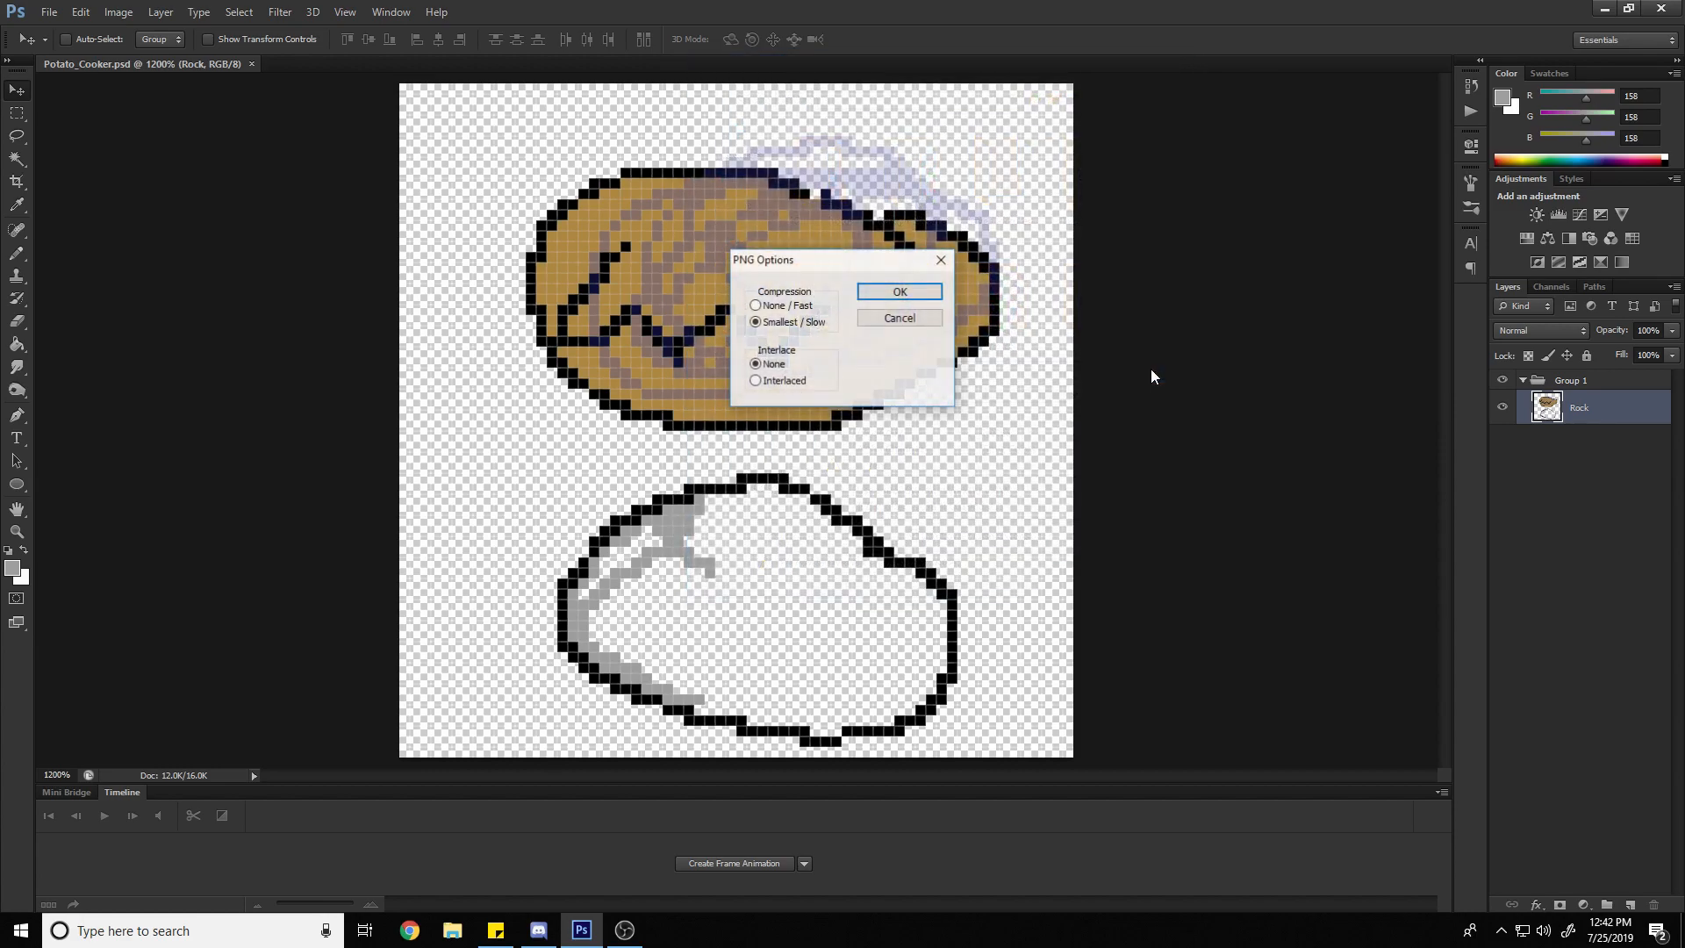
click(911, 290)
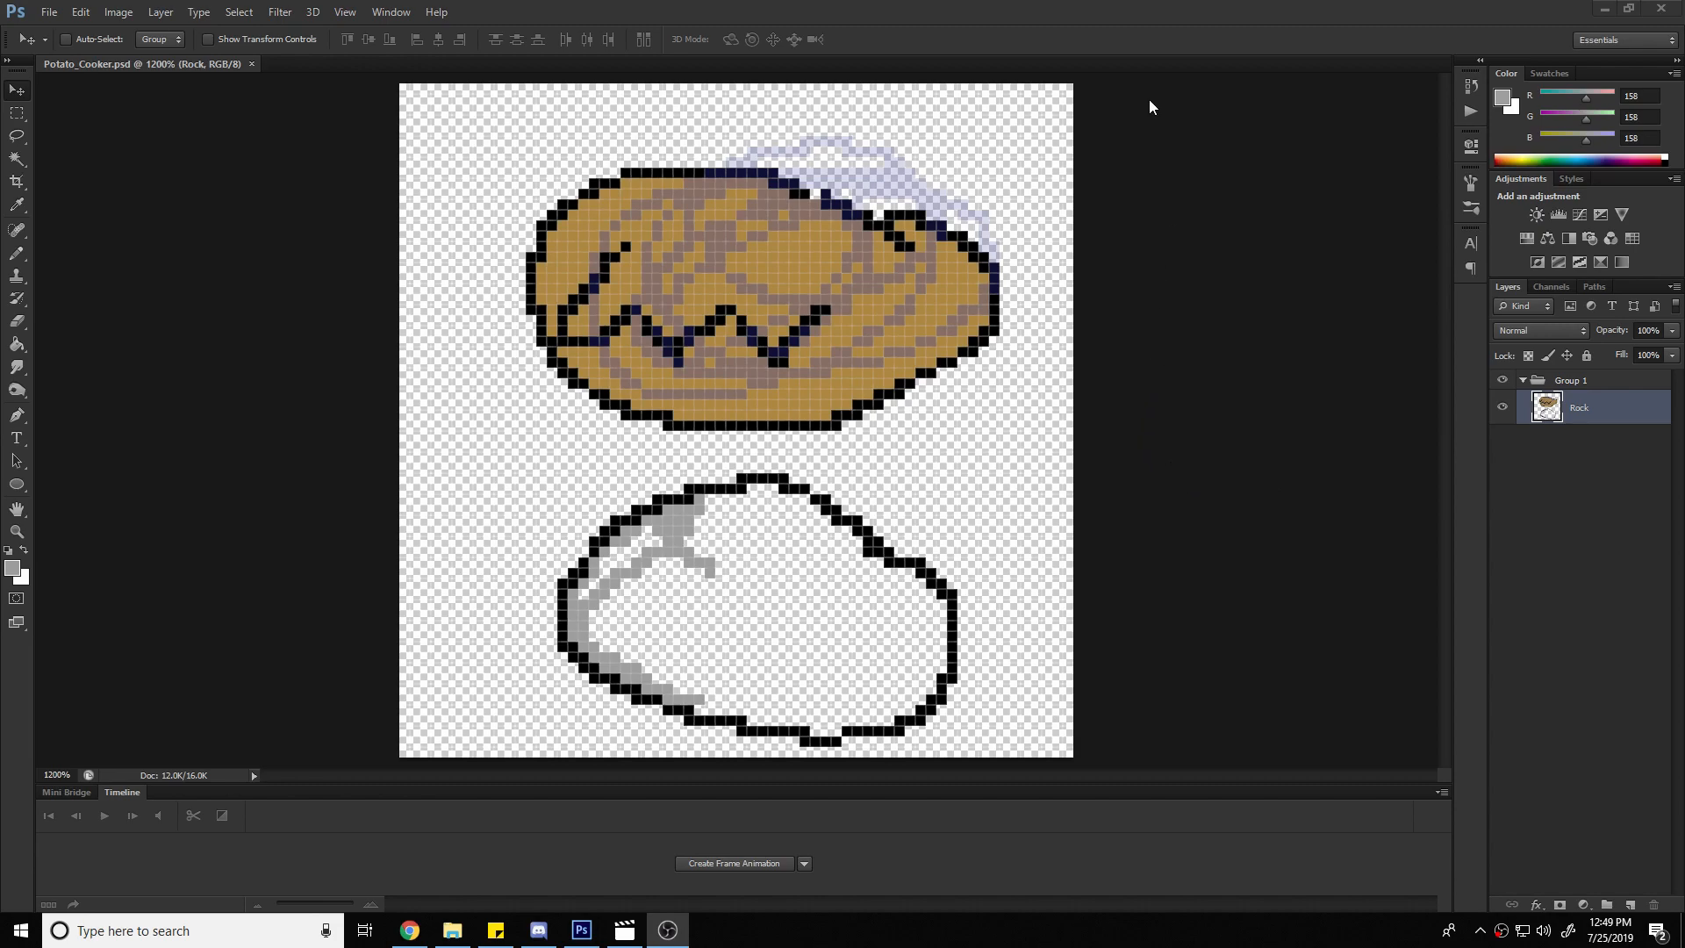
Duplicate the Rock layer as Rock copy, shift the copy slightly, and delete it
right_click(1588, 414)
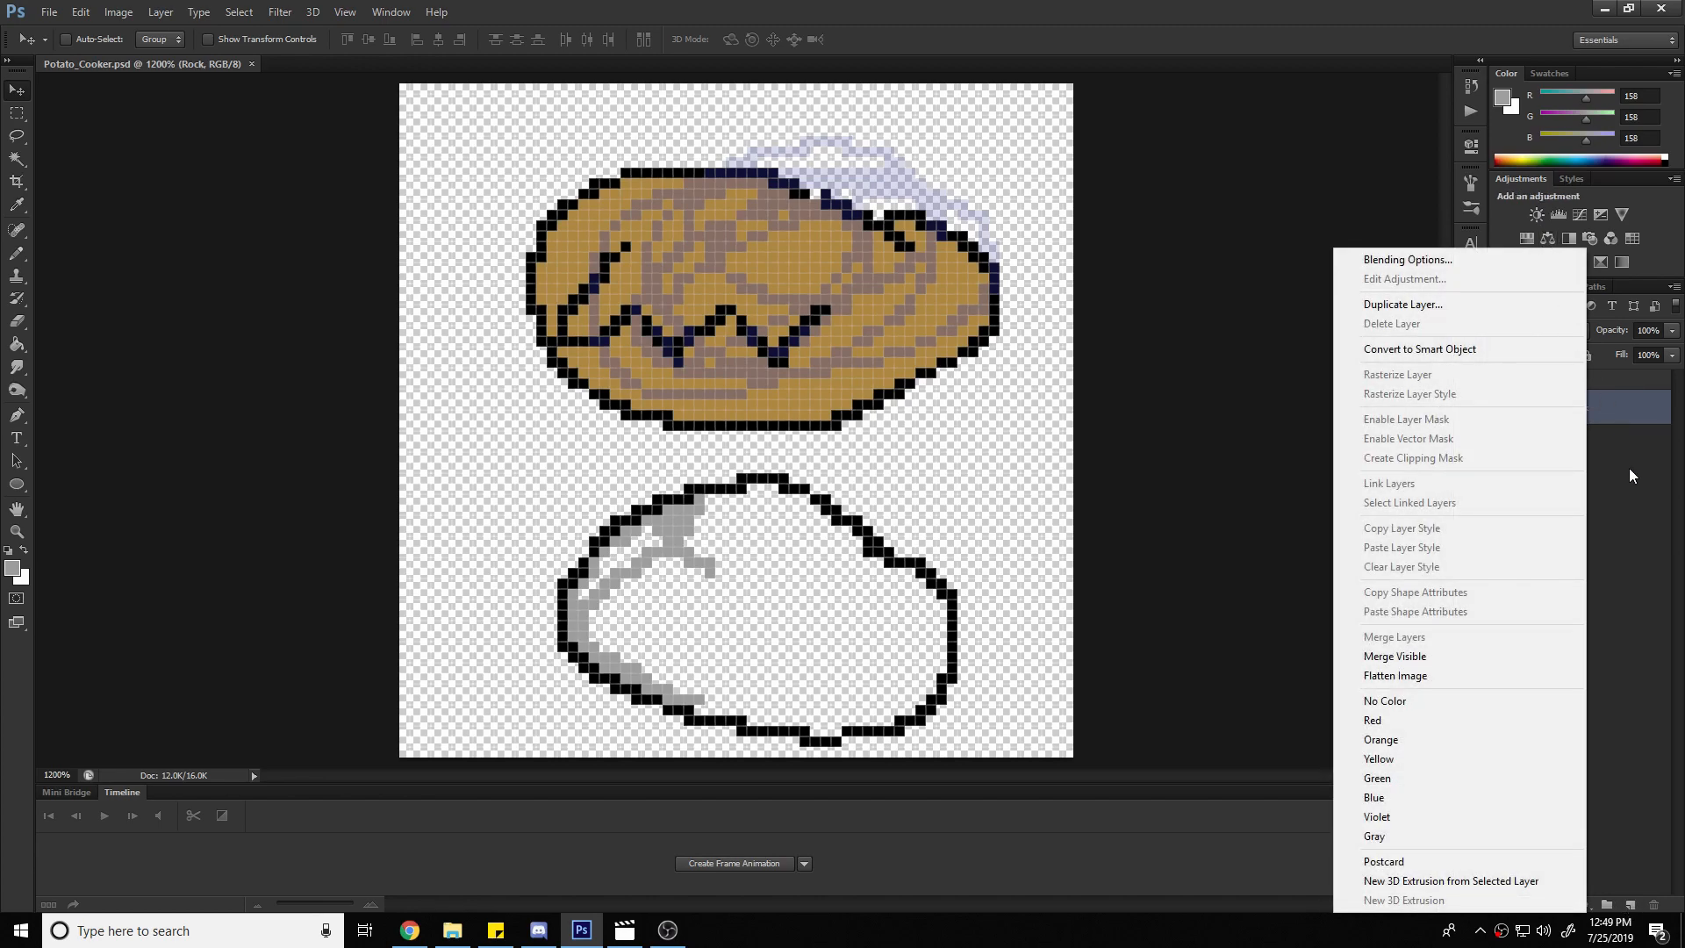
click(1499, 307)
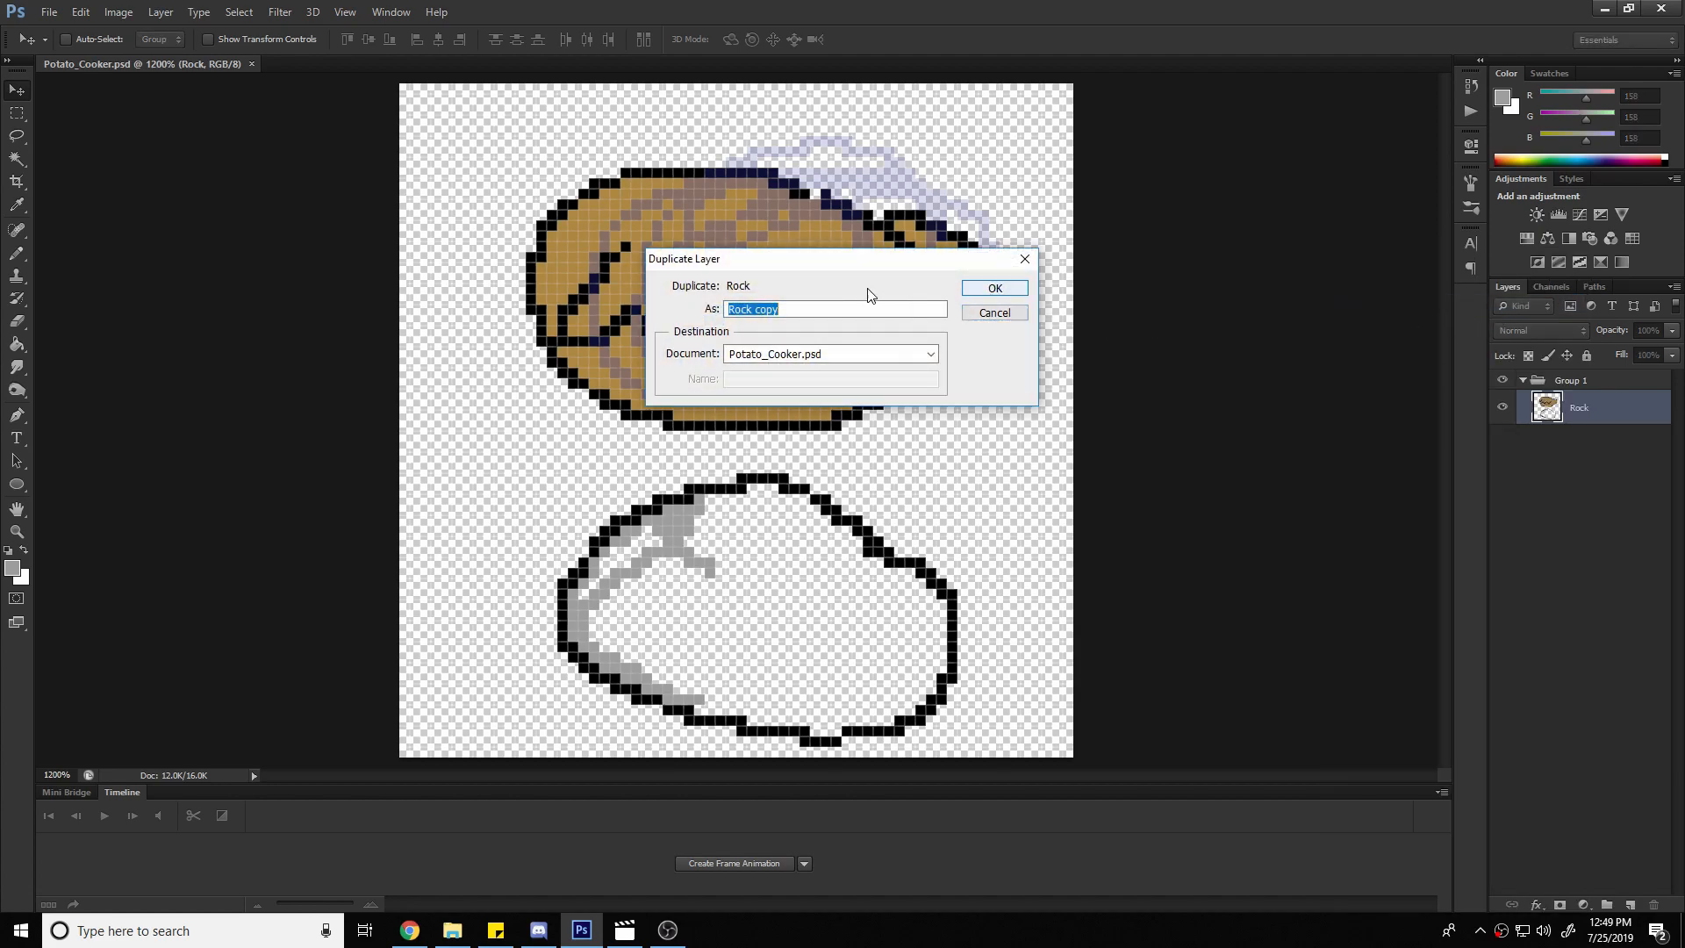
click(1013, 291)
mouse_move(703, 351)
mouse_down()
mouse_move(599, 339)
mouse_move(728, 240)
mouse_move(719, 378)
mouse_move(567, 279)
mouse_move(669, 283)
mouse_move(709, 354)
mouse_up()
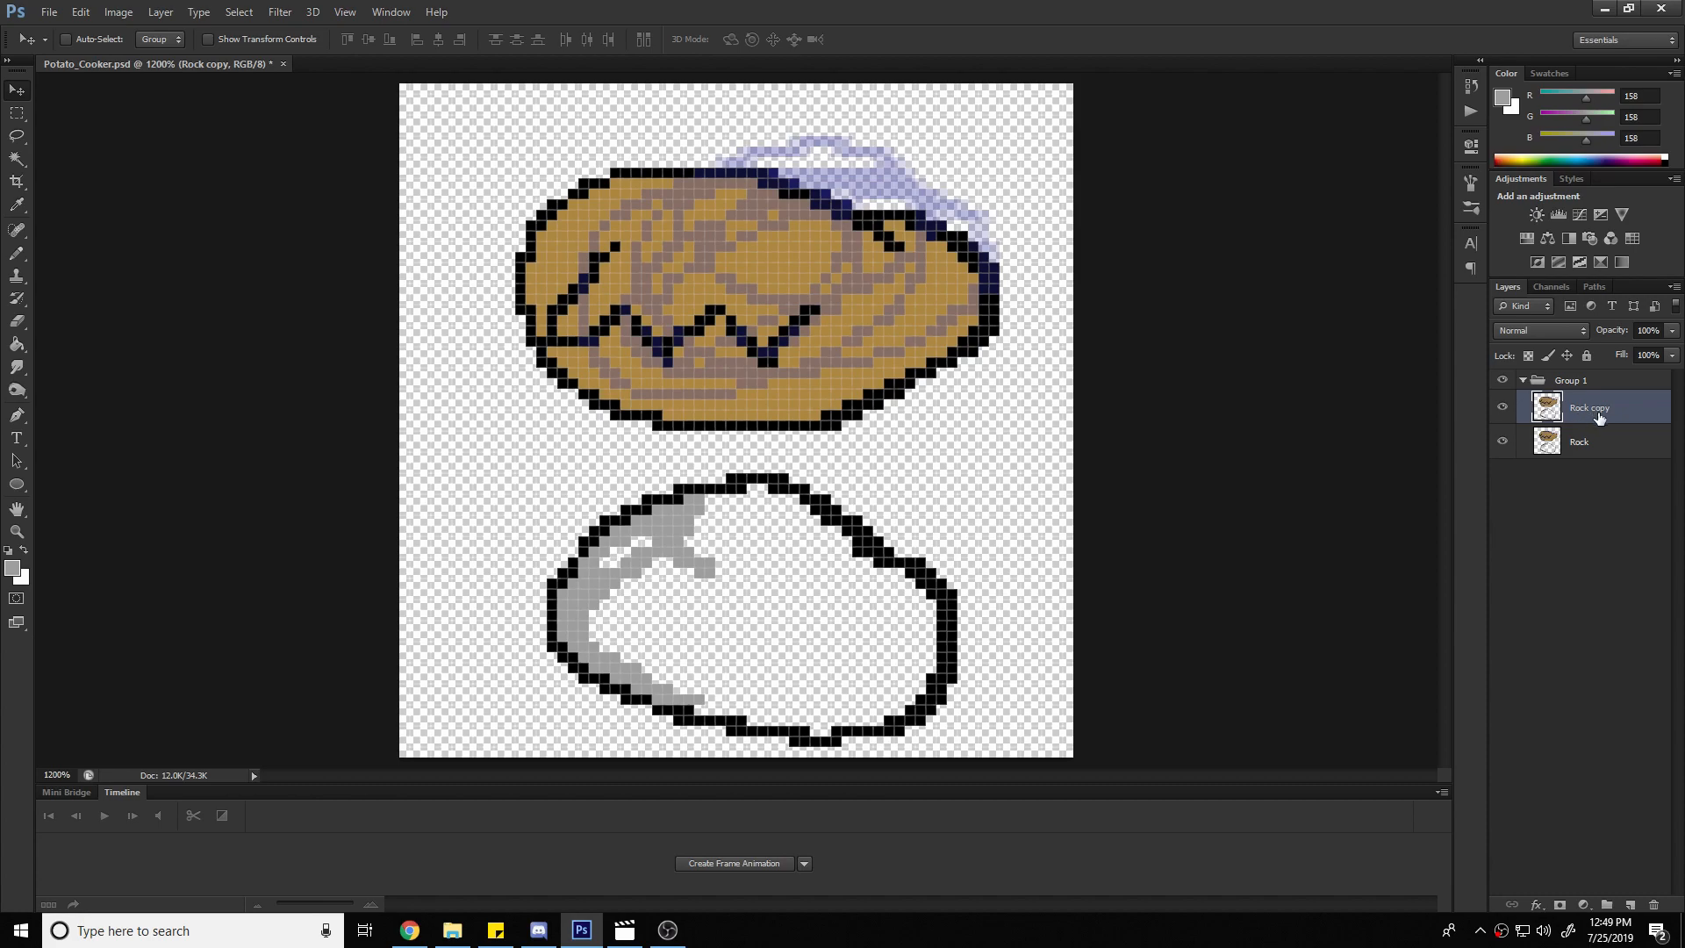
key(Delete)
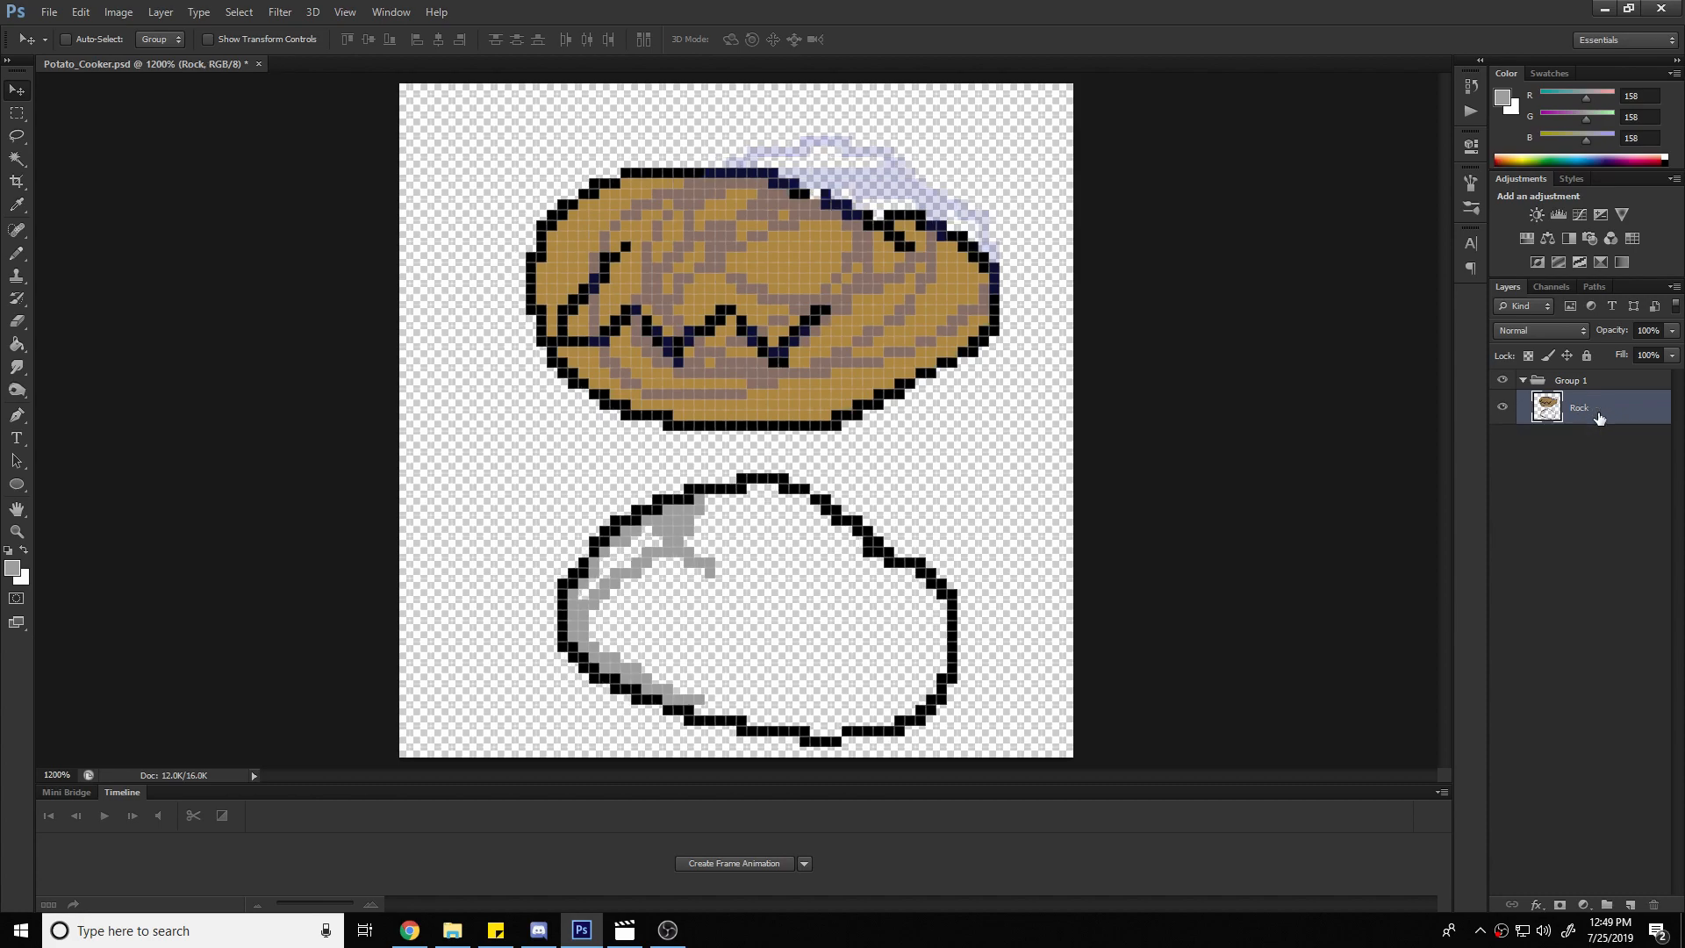
click(17, 115)
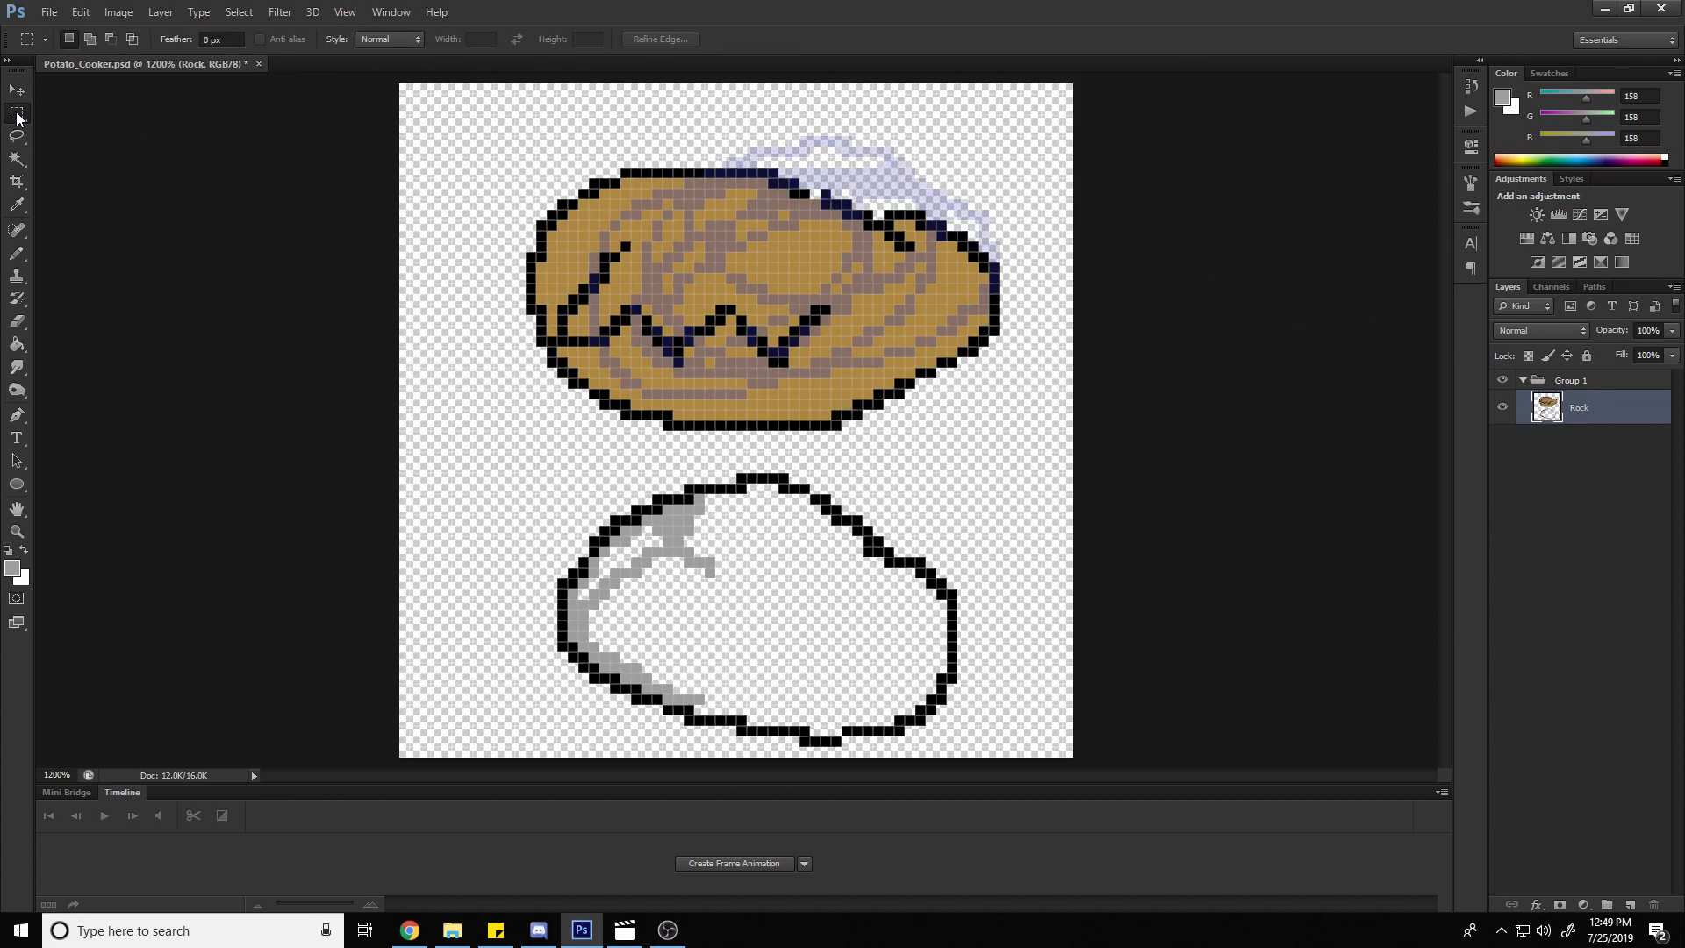
drag(398, 85, 1032, 705)
click(1009, 579)
Start a free transform on the Rock layer with Nearest Neighbor interpolation
key(ctrl+t)
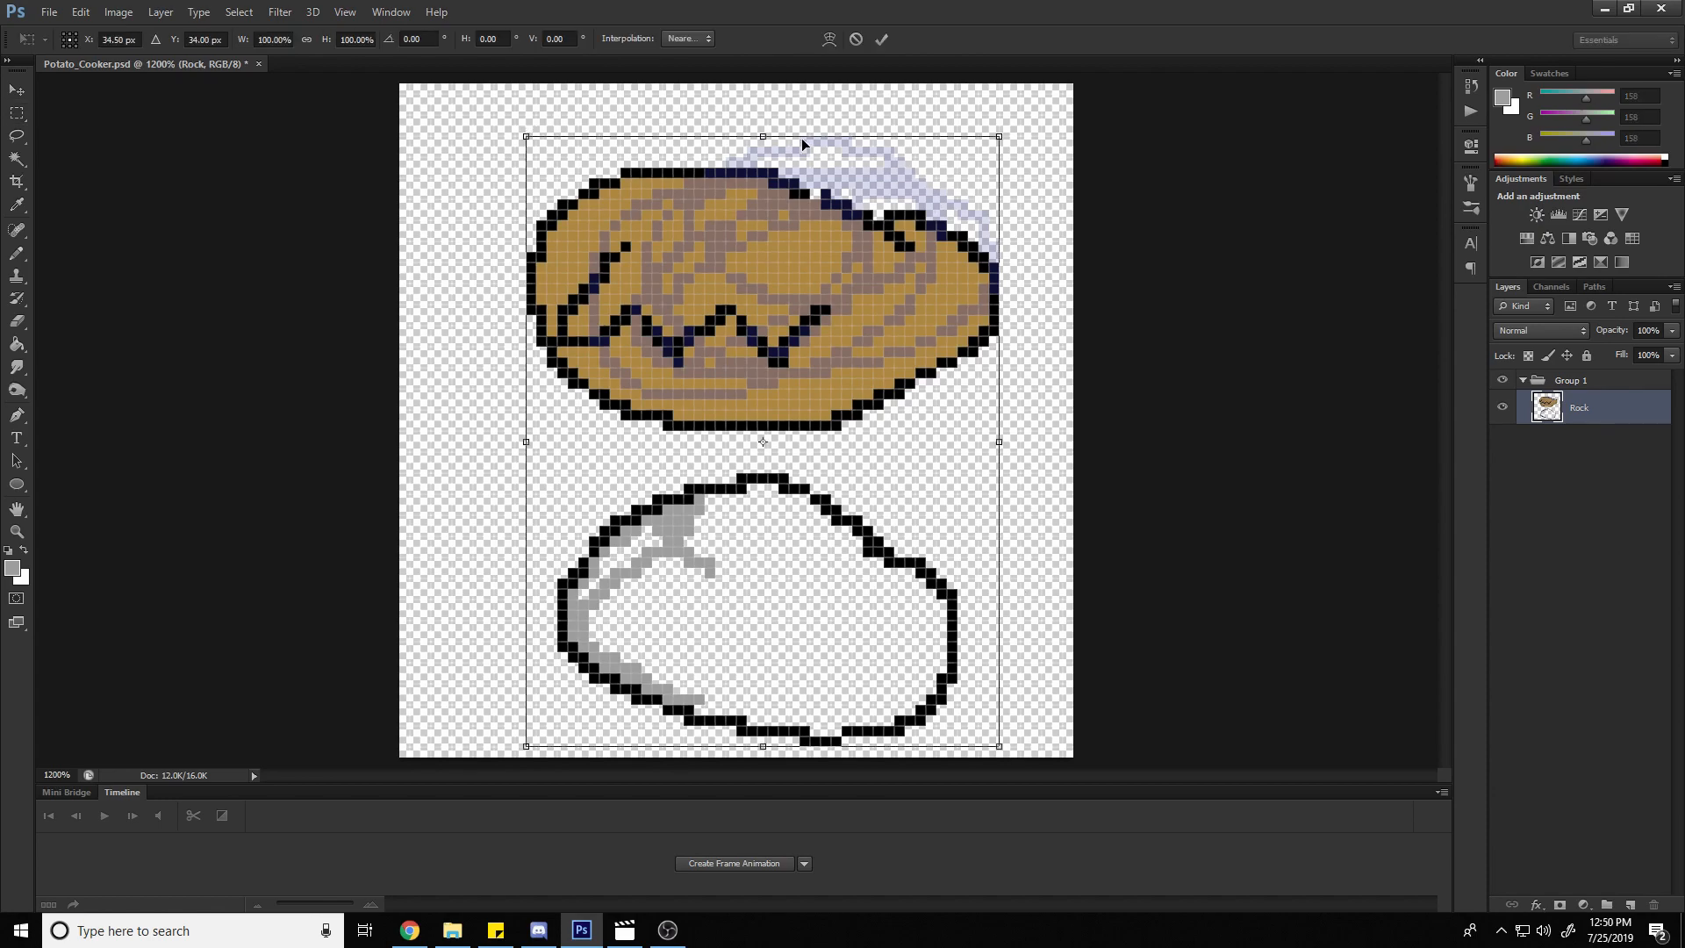
click(686, 39)
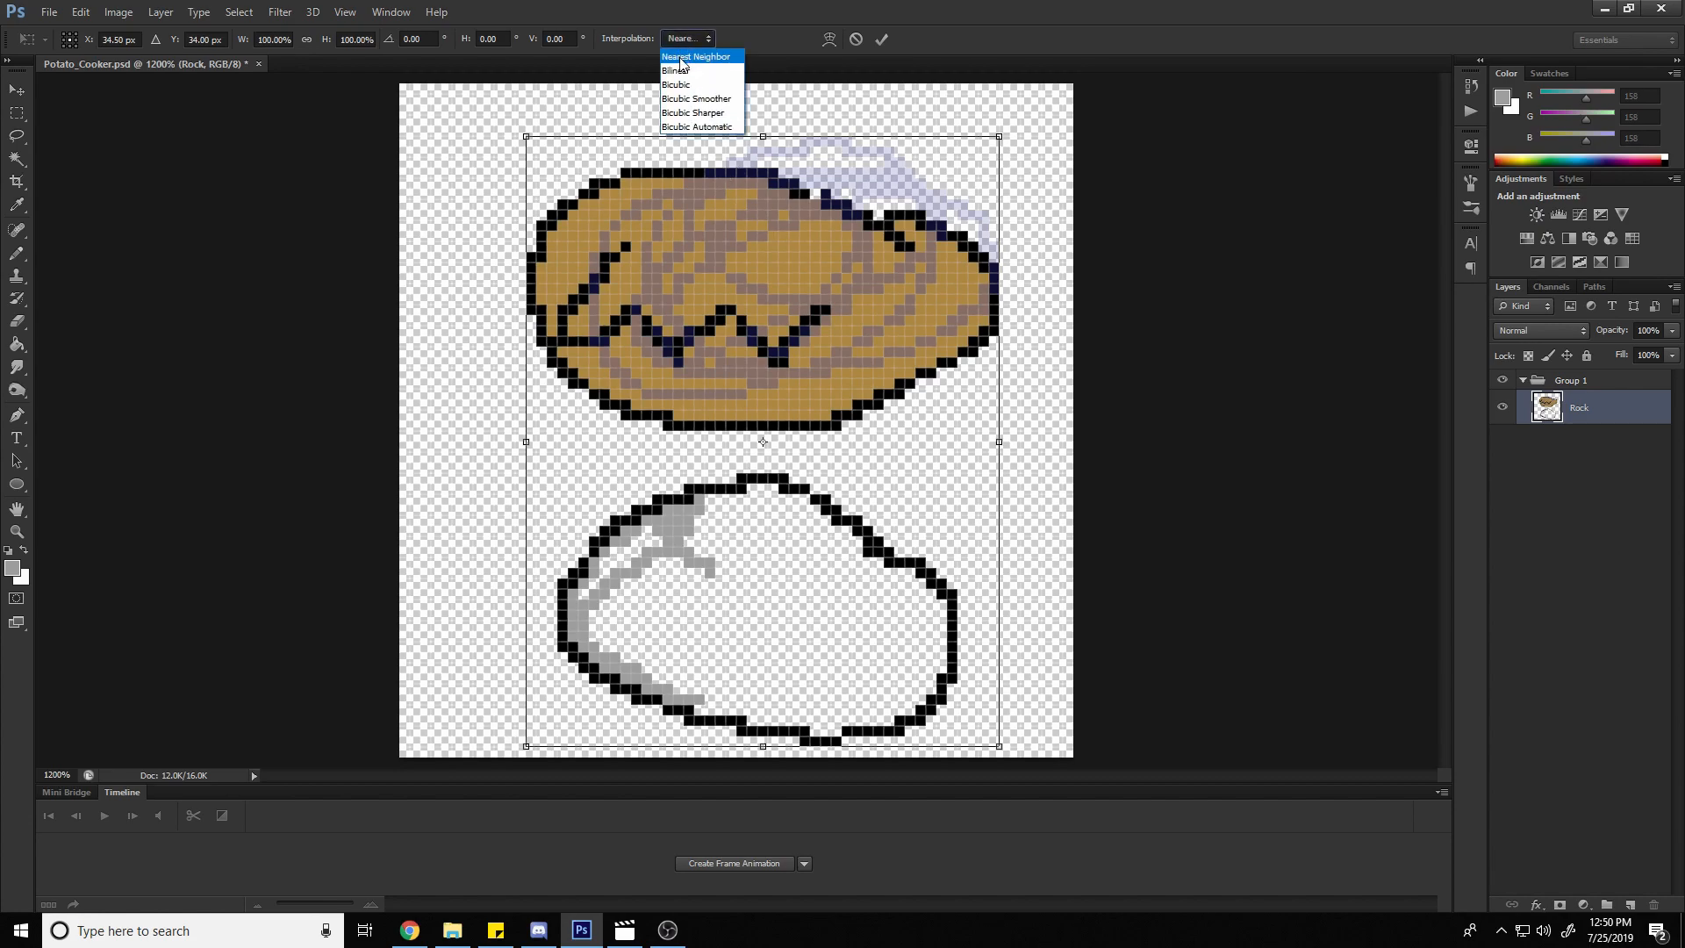
click(680, 57)
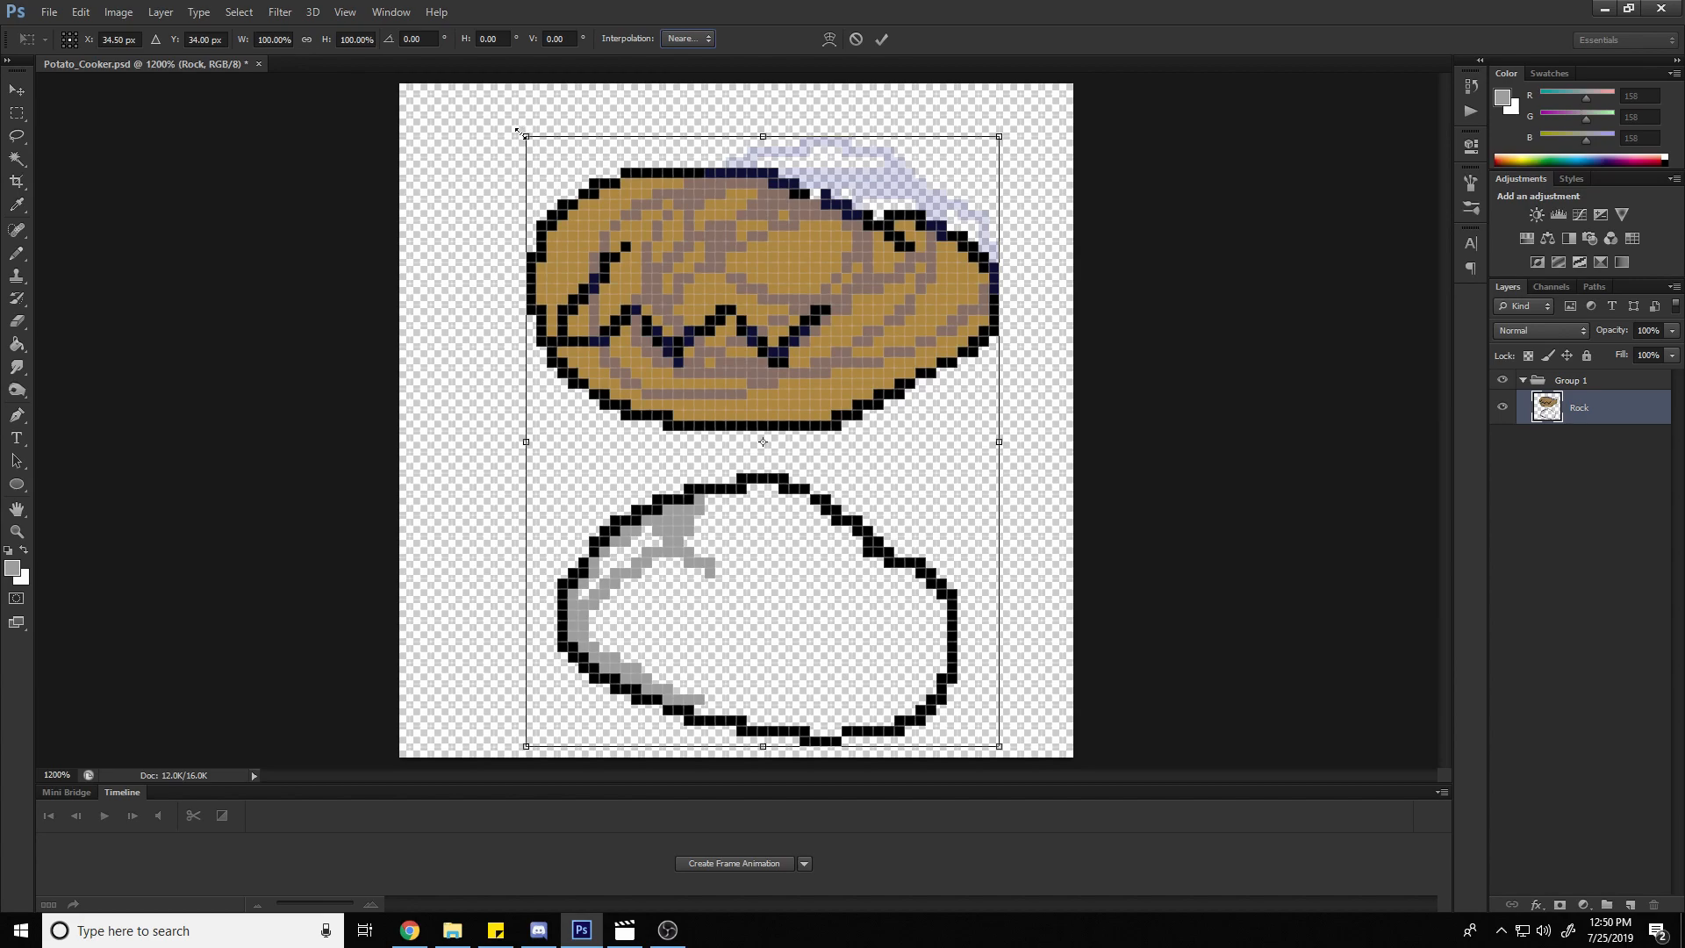
Stretch the Rock layer outward from its upper-left corner to about 122% width and 110% height
drag(517, 132, 410, 76)
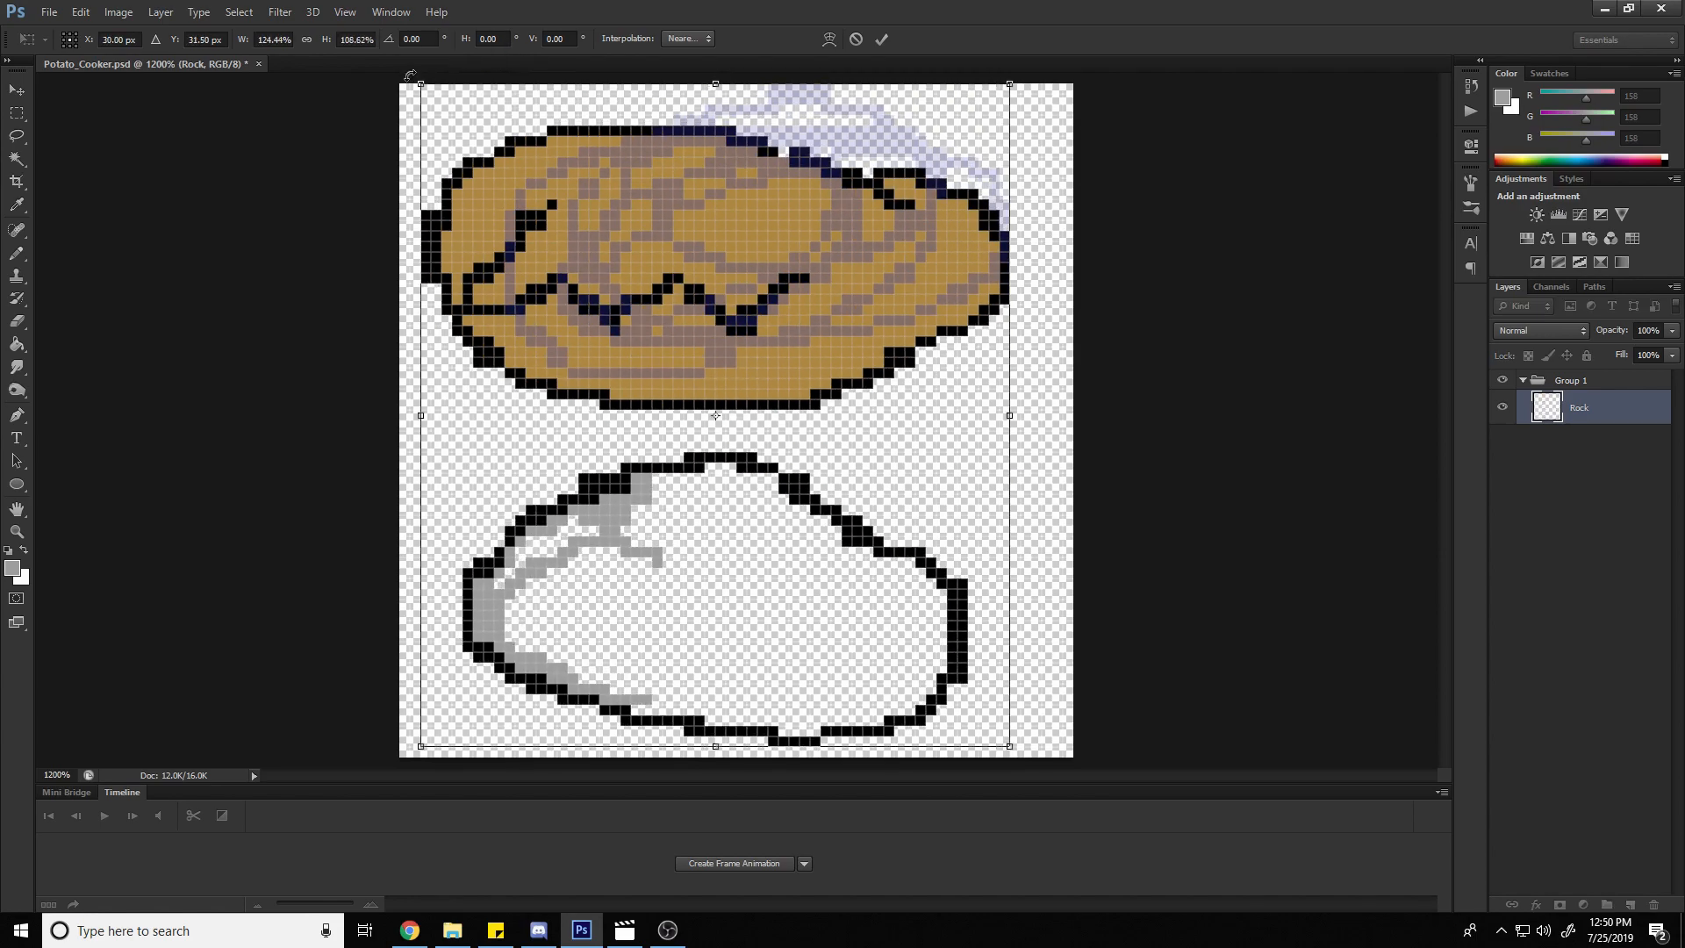
key(ctrl+z)
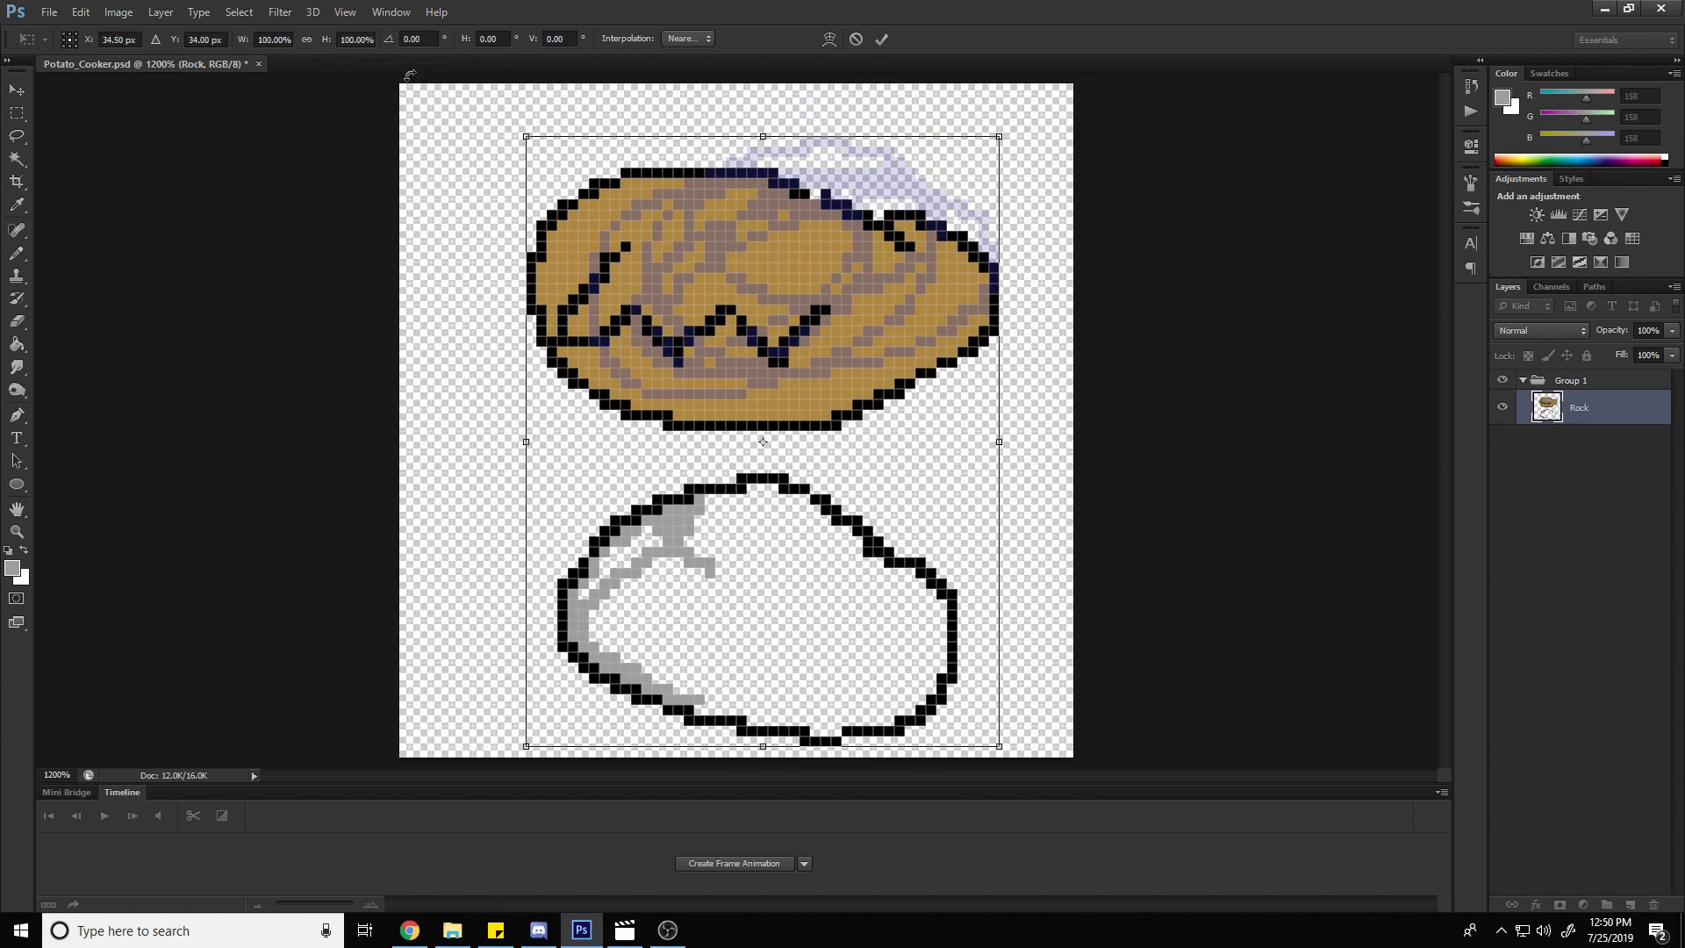
drag(526, 136, 465, 130)
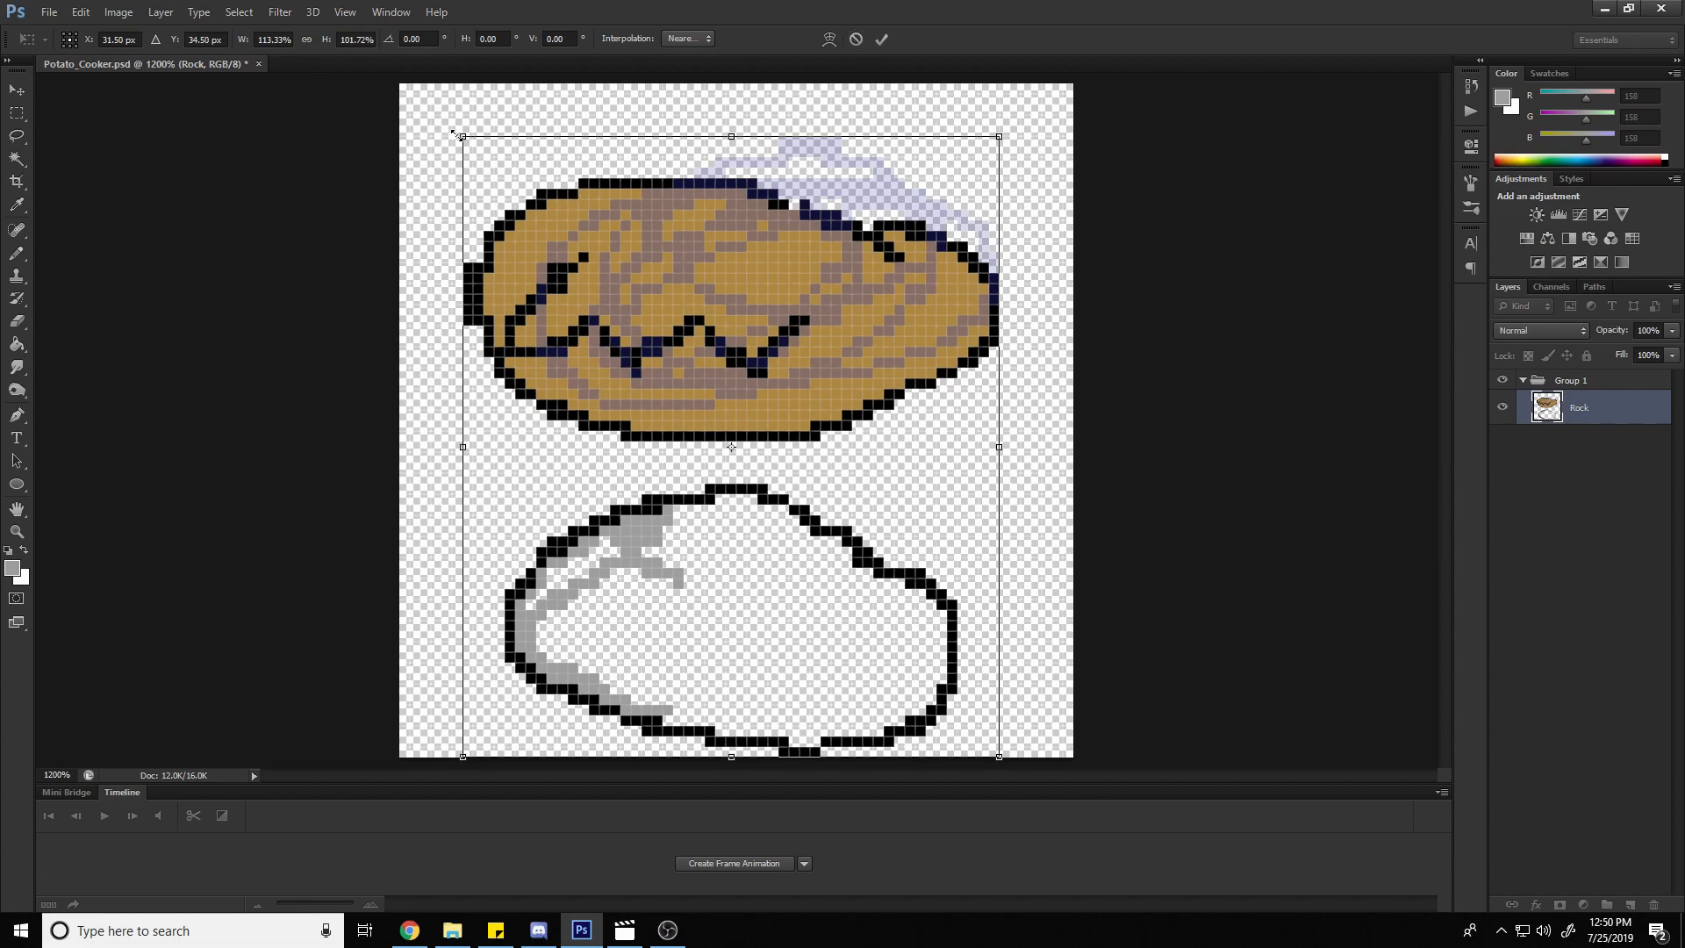
drag(456, 133, 401, 98)
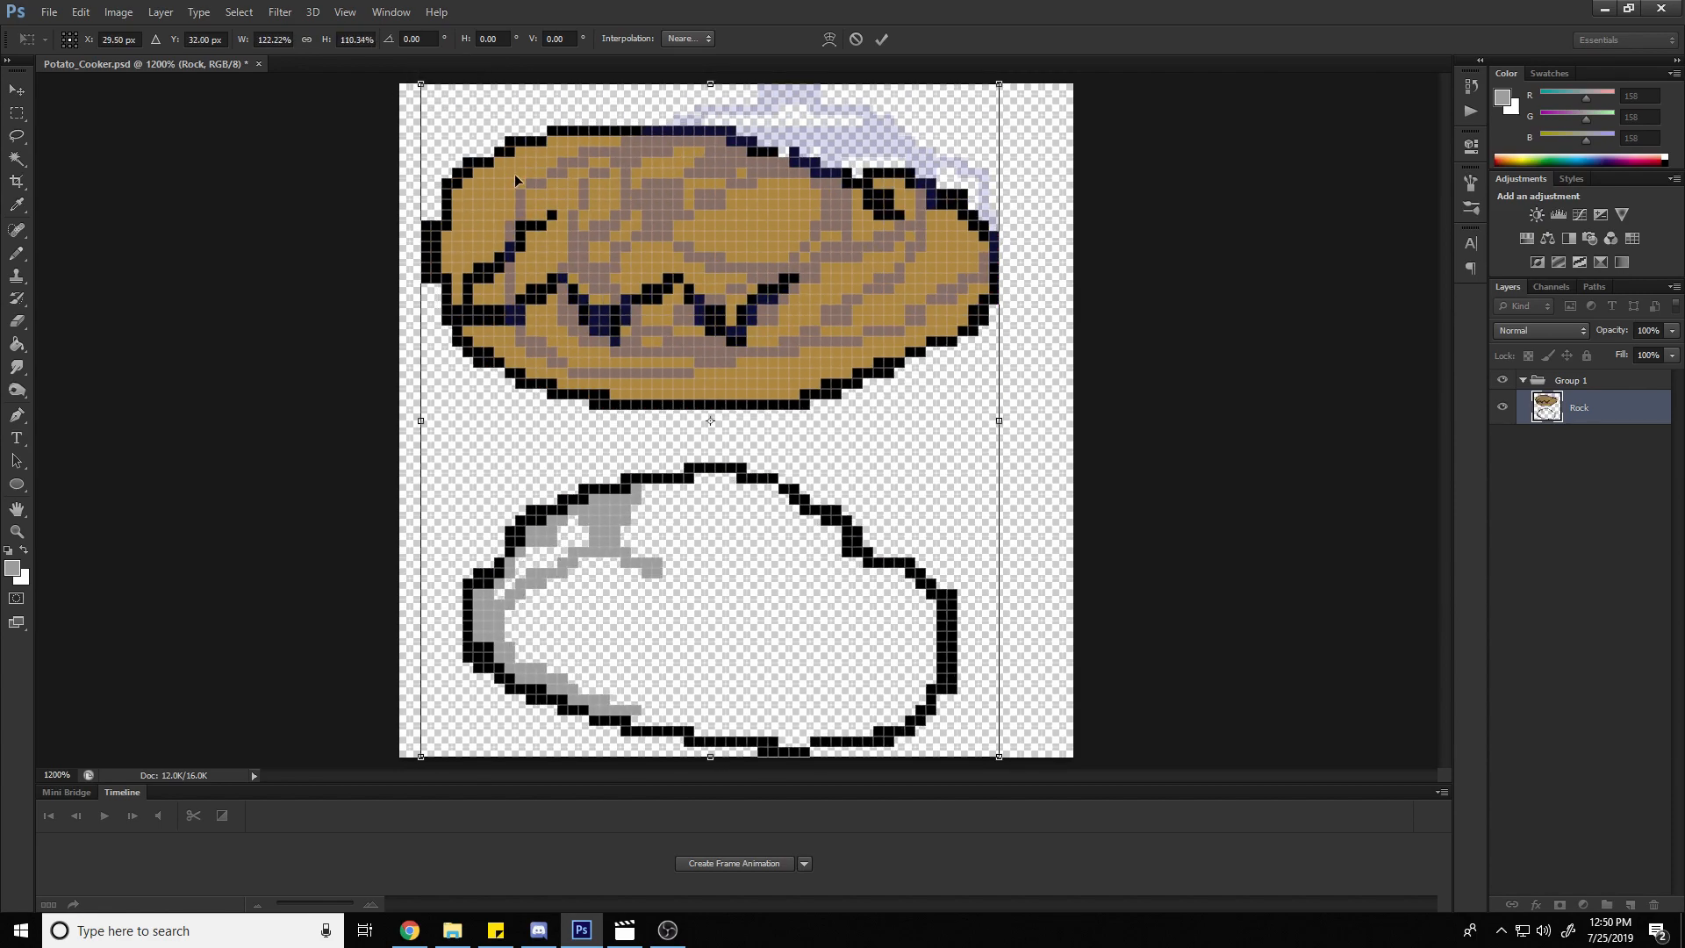